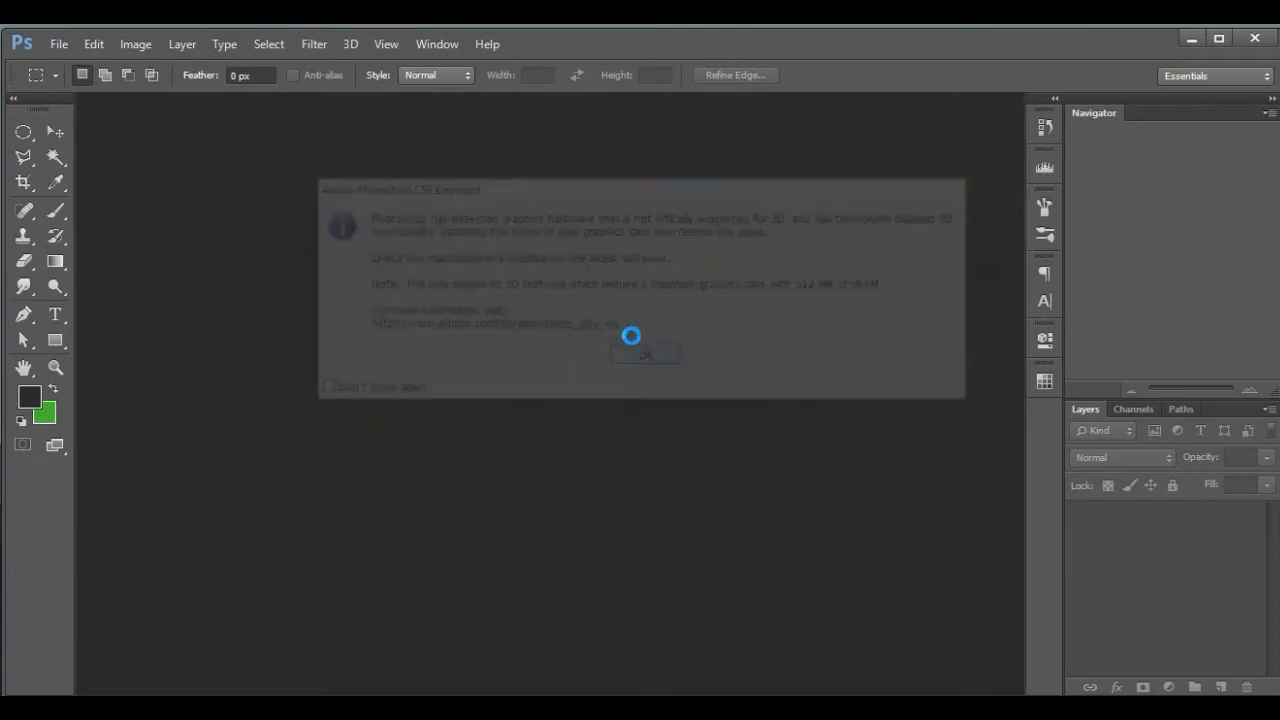
Step: Create a new document using the International Paper preset at A4 size
{"action": "key", "text": "ctrl+o"}
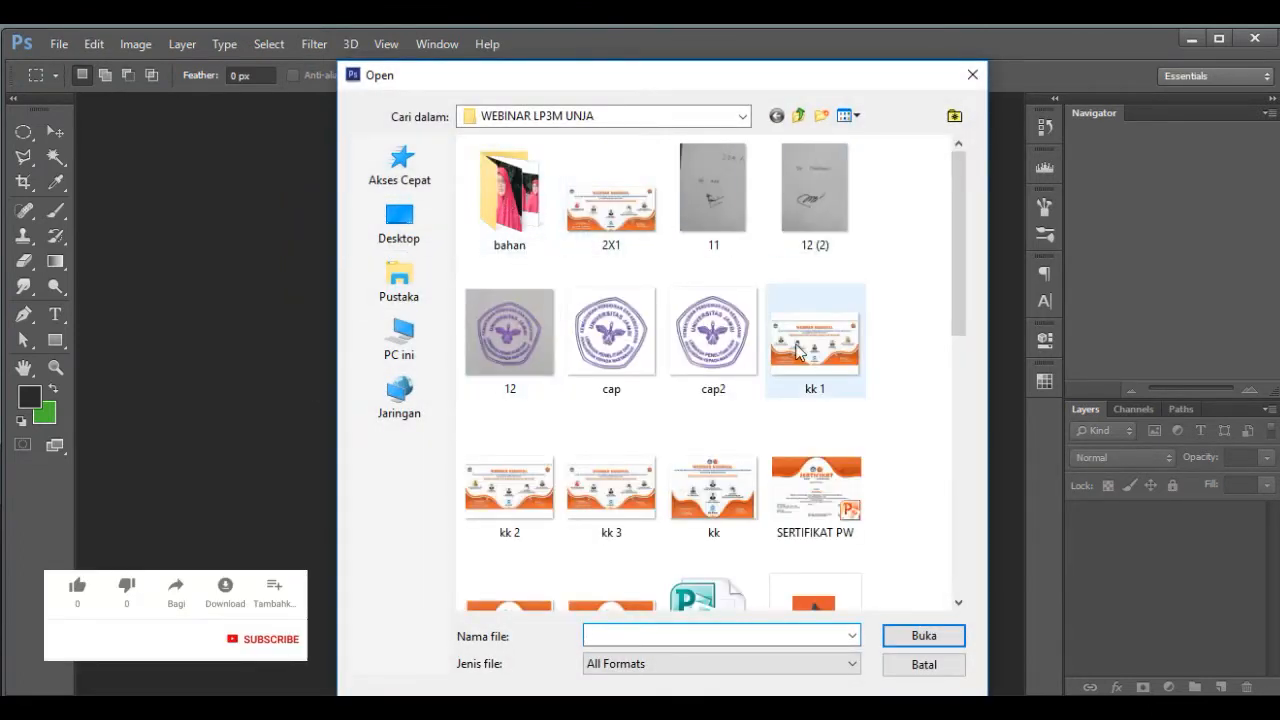
{"action": "left_click", "coordinate": [968, 78]}
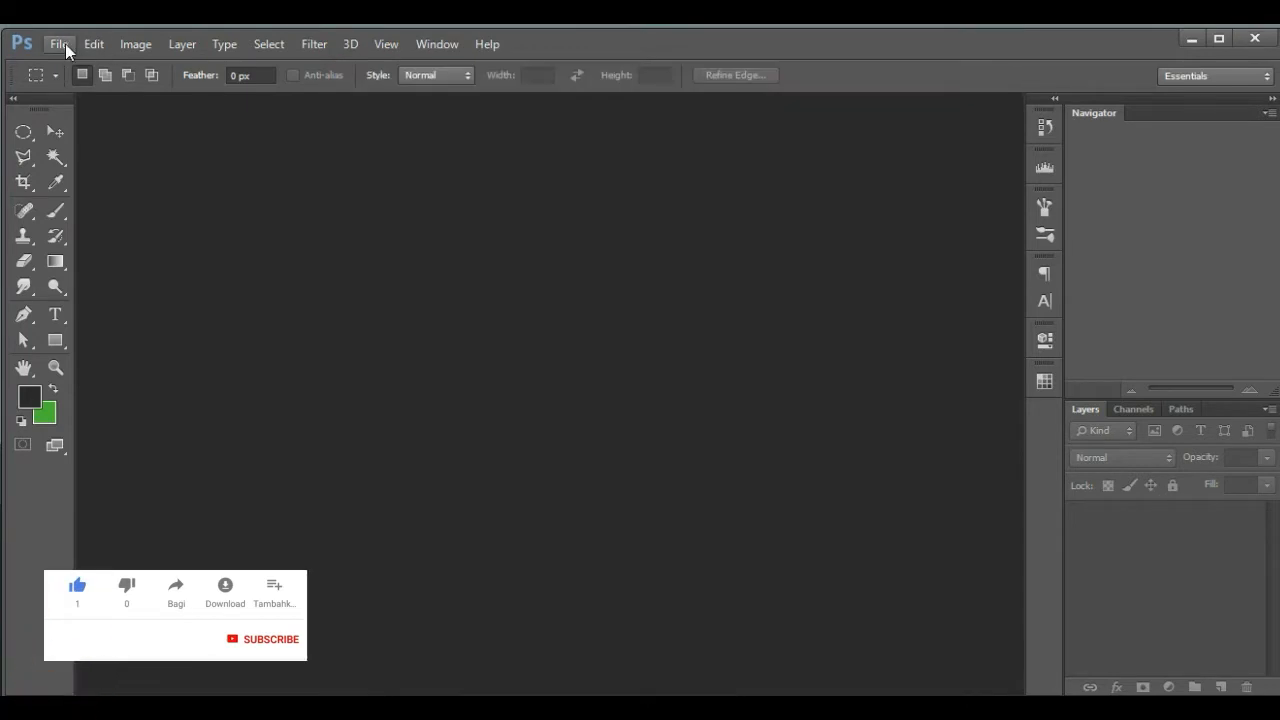
{"action": "left_click", "coordinate": [70, 45]}
{"action": "left_click", "coordinate": [75, 65]}
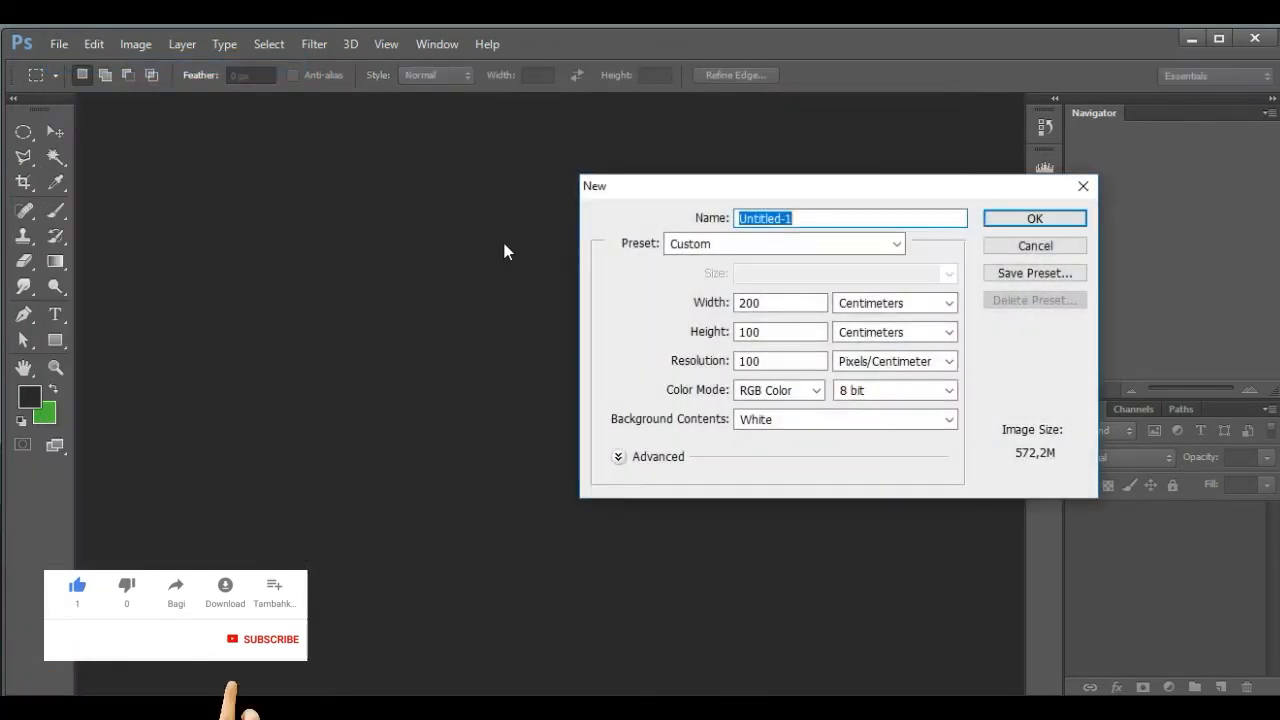
{"action": "left_click", "coordinate": [803, 243]}
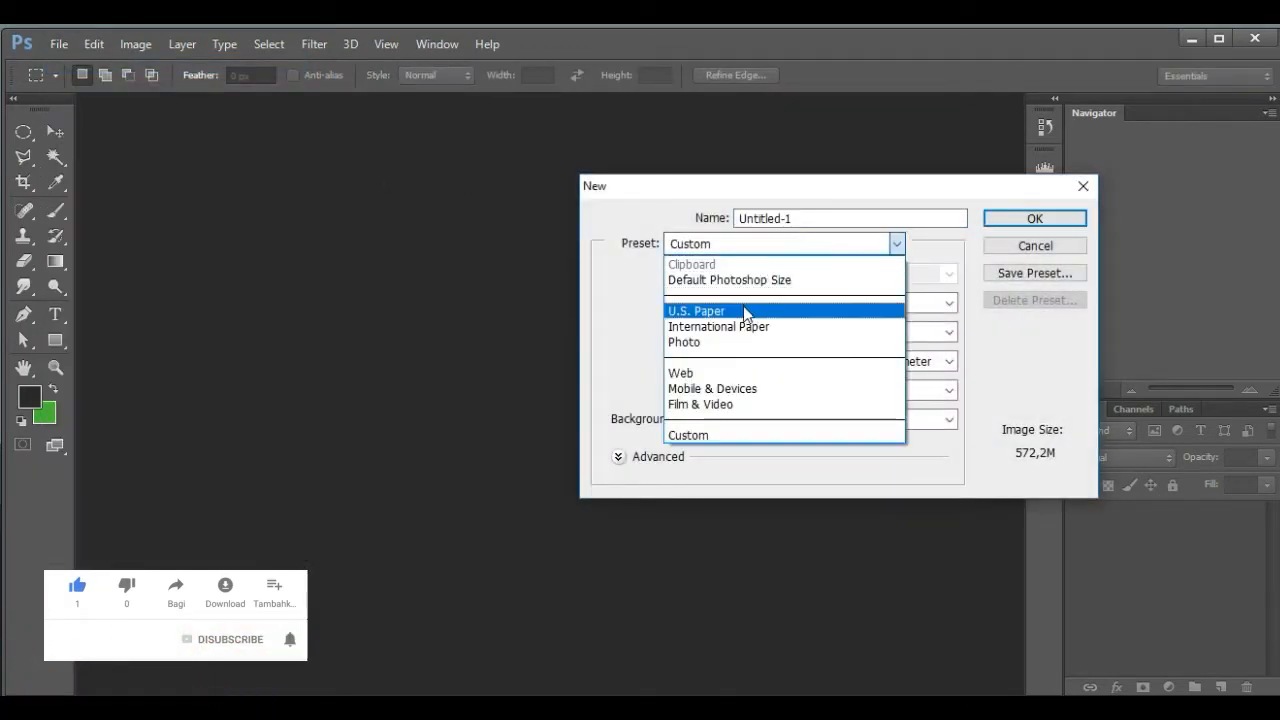
{"action": "left_click", "coordinate": [749, 327]}
{"action": "left_click", "coordinate": [776, 279]}
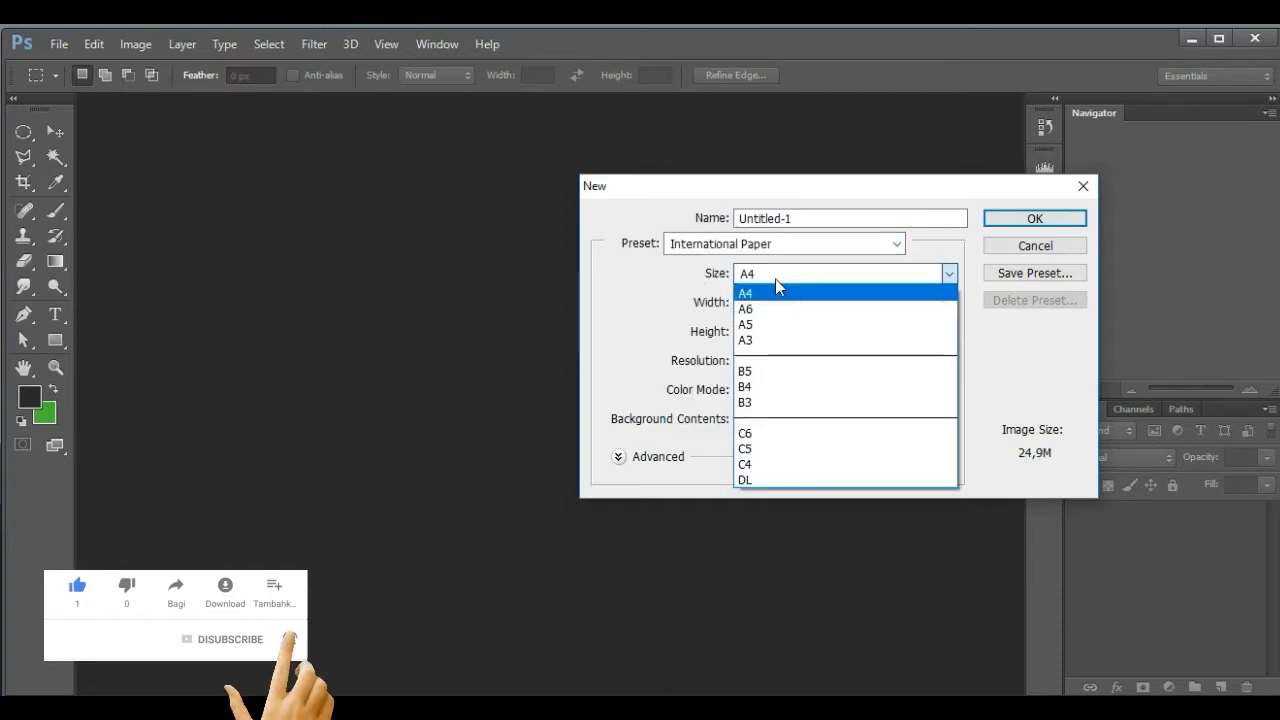
{"action": "left_click", "coordinate": [773, 293]}
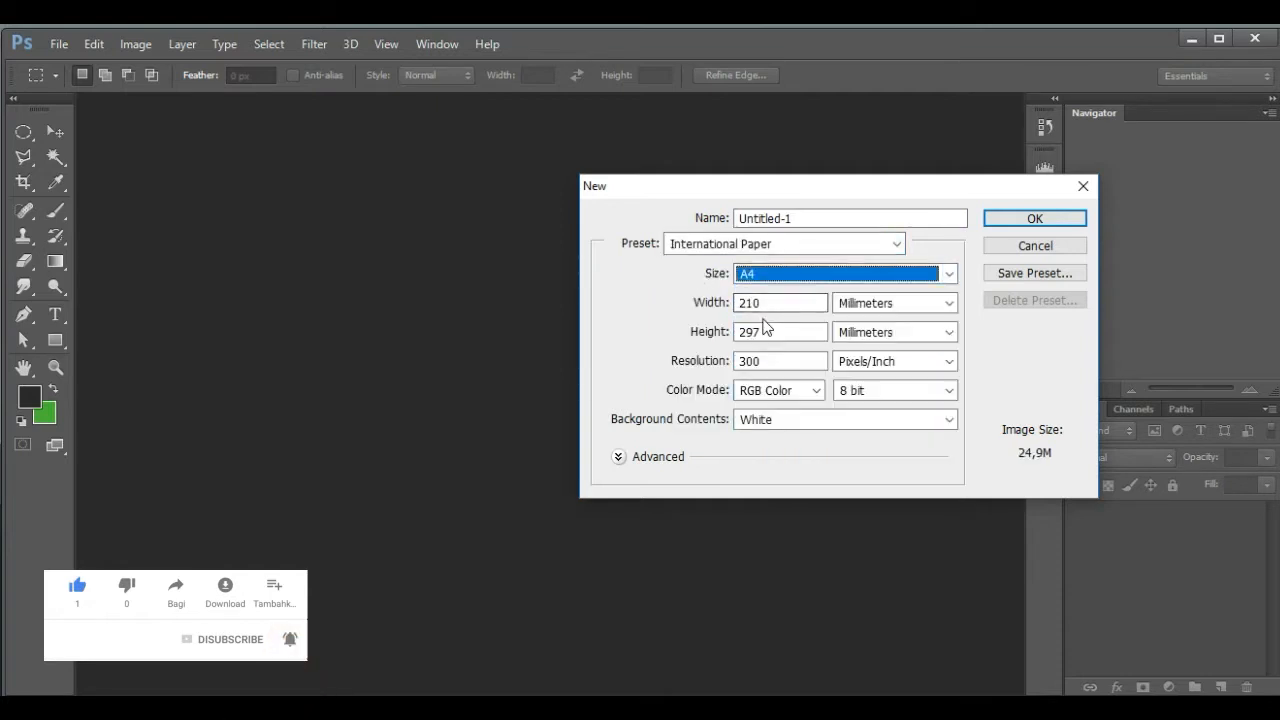
{"action": "left_click", "coordinate": [1026, 222]}
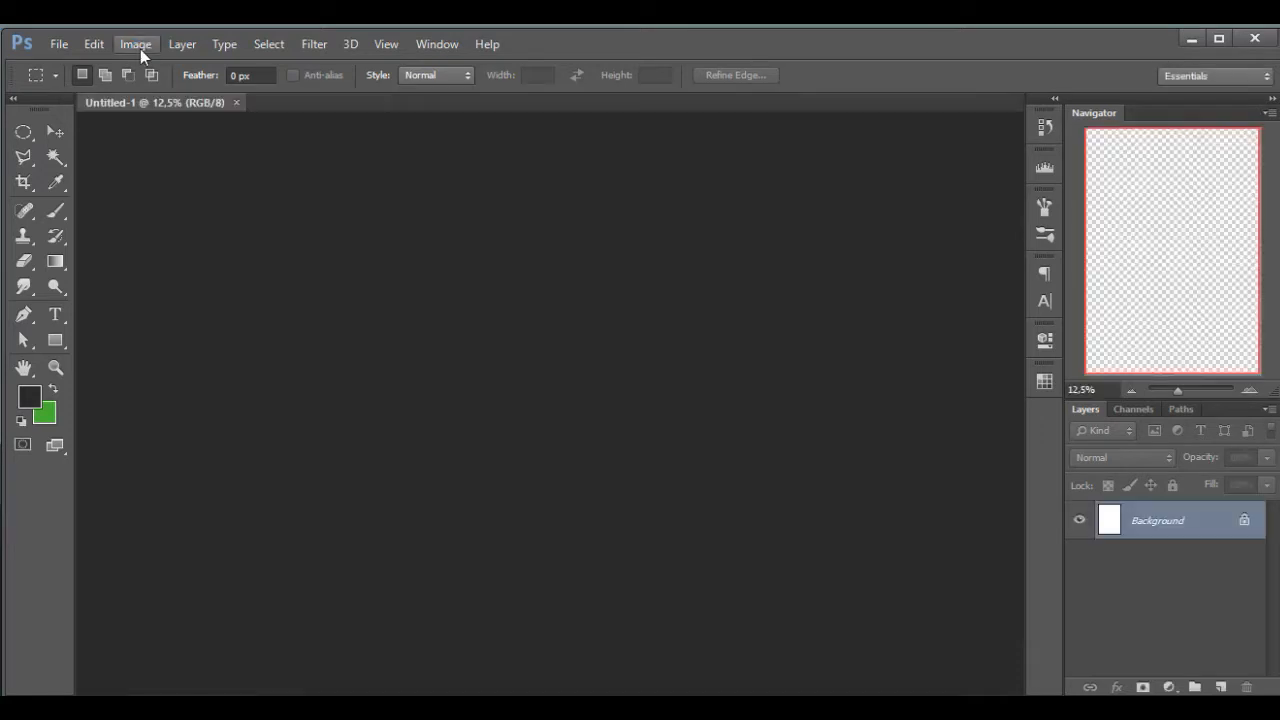
Step: Rotate the canvas 90° into landscape orientation and convert the locked Background into a regular layer
{"action": "left_click", "coordinate": [140, 49]}
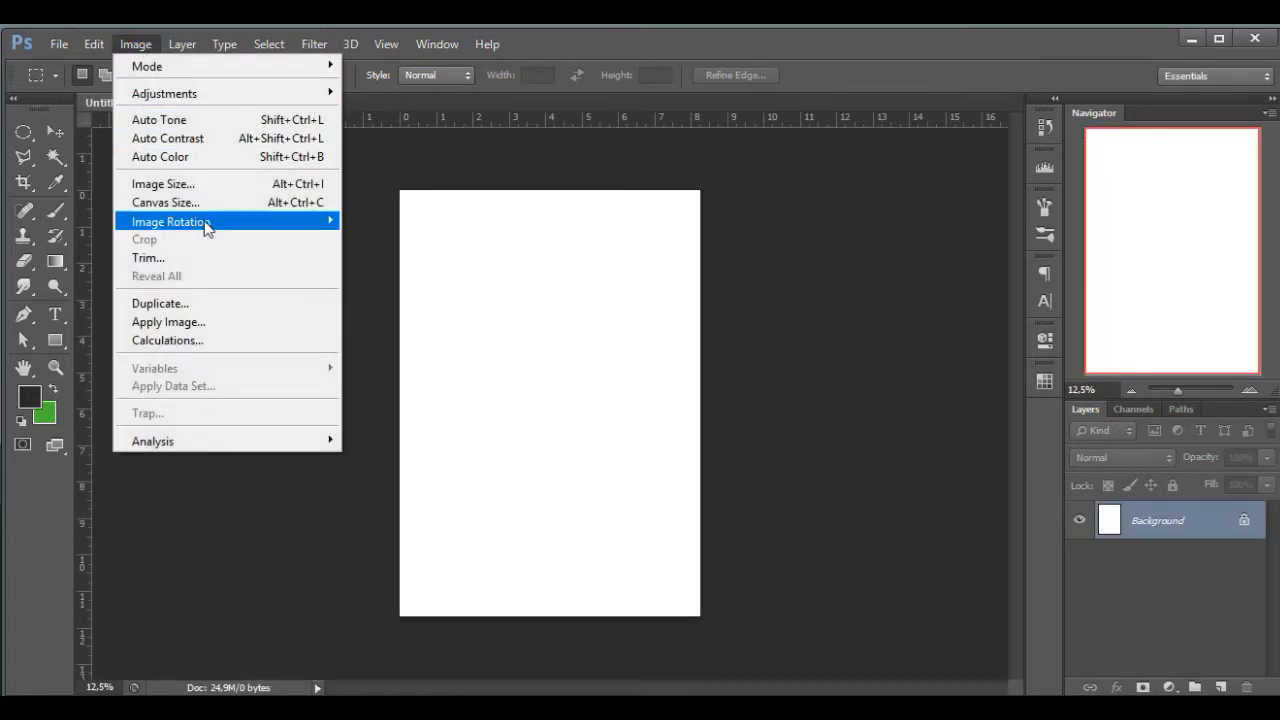
{"action": "mouse_move", "coordinate": [206, 223]}
{"action": "left_click", "coordinate": [410, 241]}
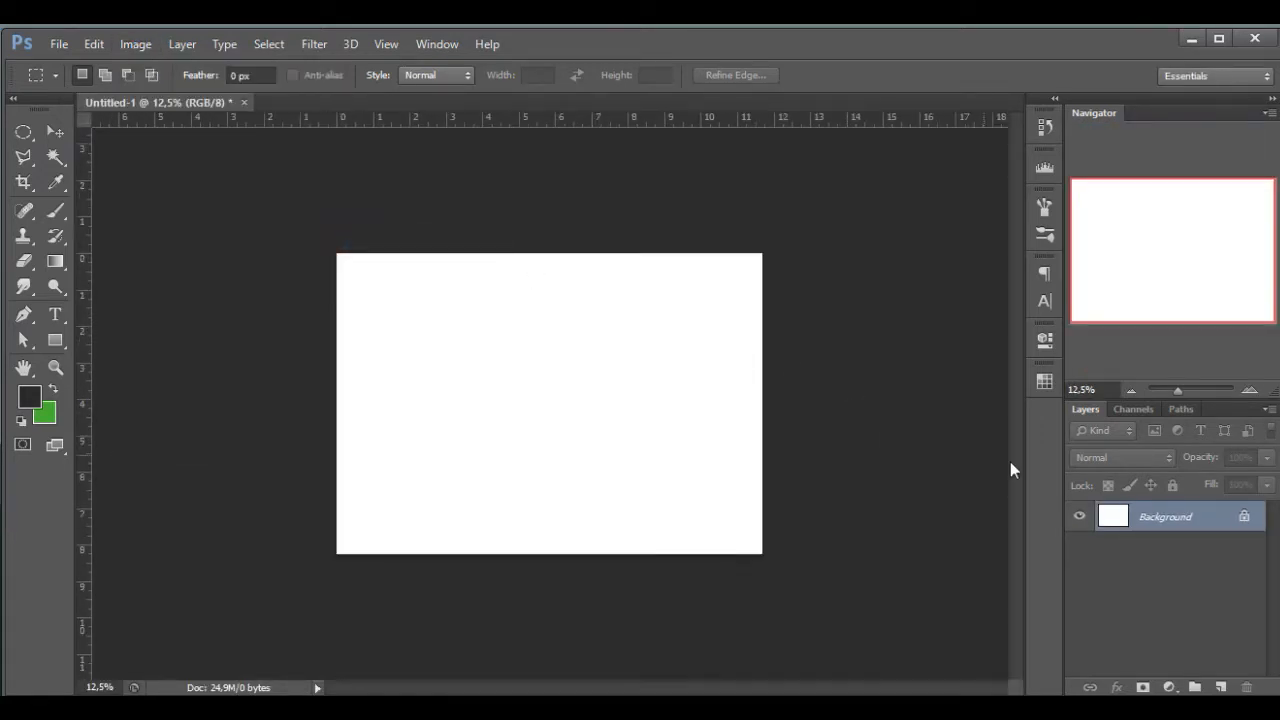
{"action": "left_click", "coordinate": [1249, 390]}
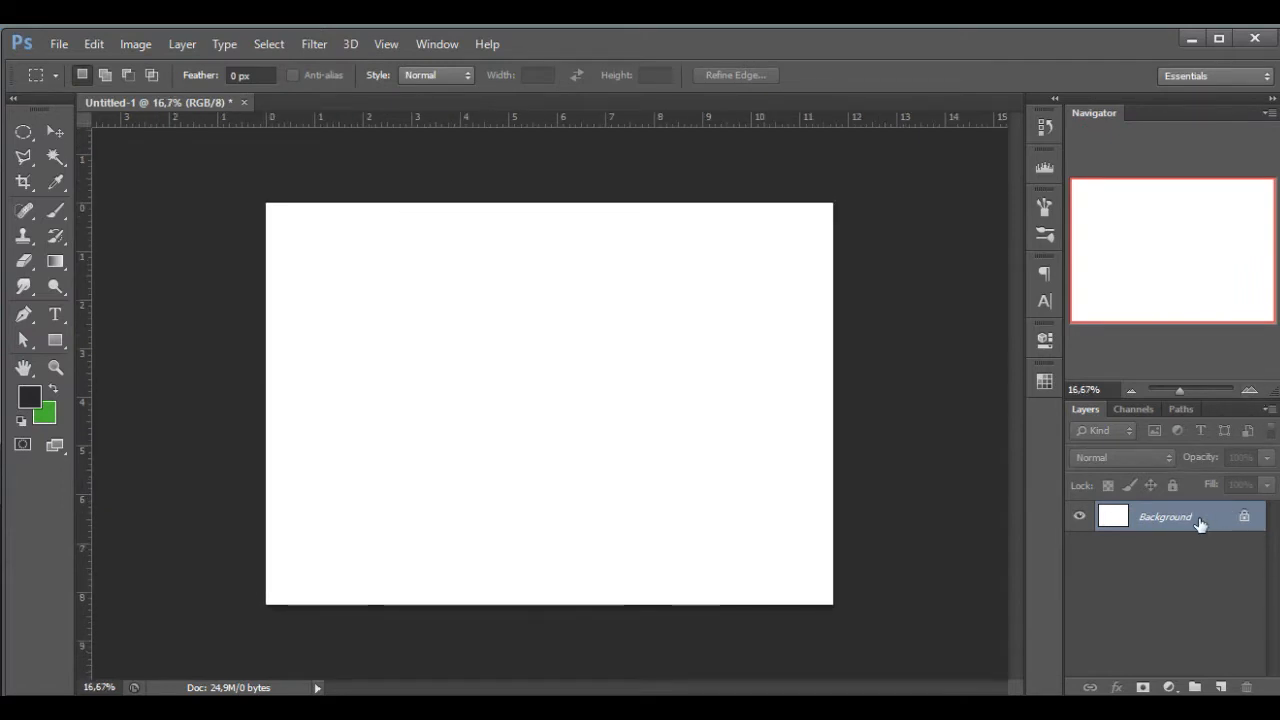
{"action": "double_click", "coordinate": [1199, 520]}
{"action": "left_click", "coordinate": [638, 254]}
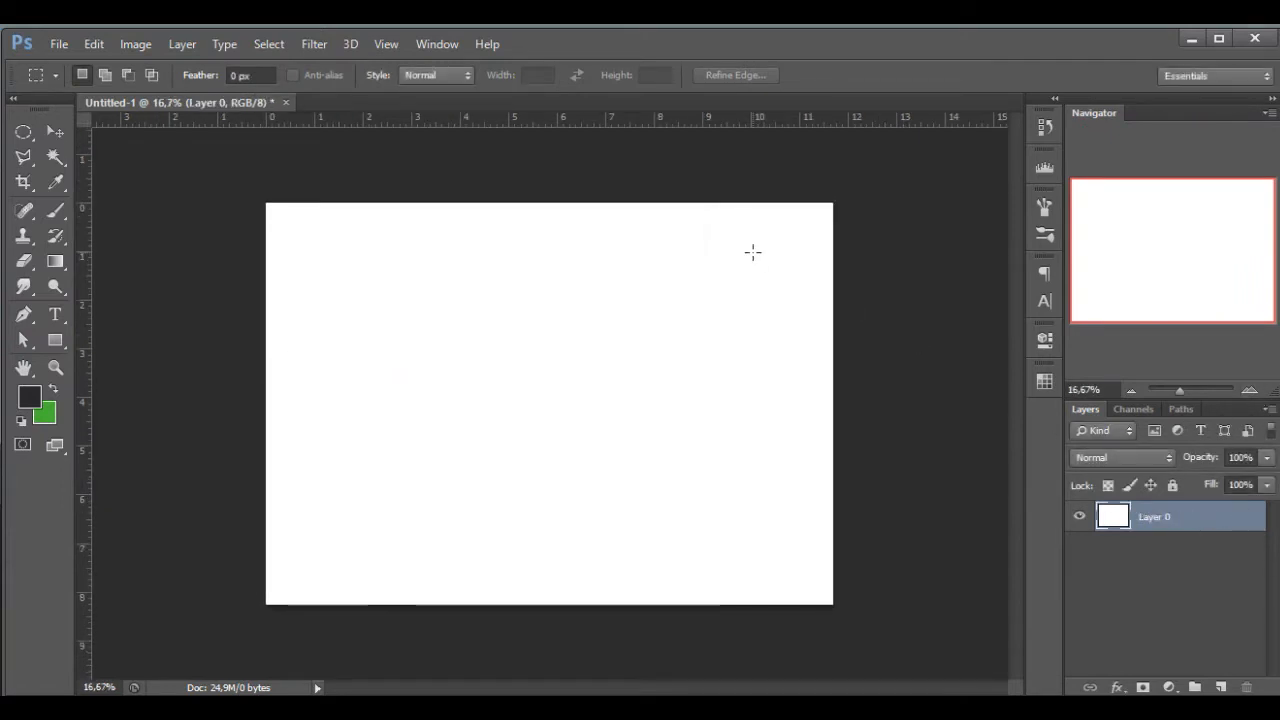
Step: Add a new layer and draw an S-shaped Pen path from beyond the page's right edge to the middle of its top edge
{"action": "left_click", "coordinate": [23, 314]}
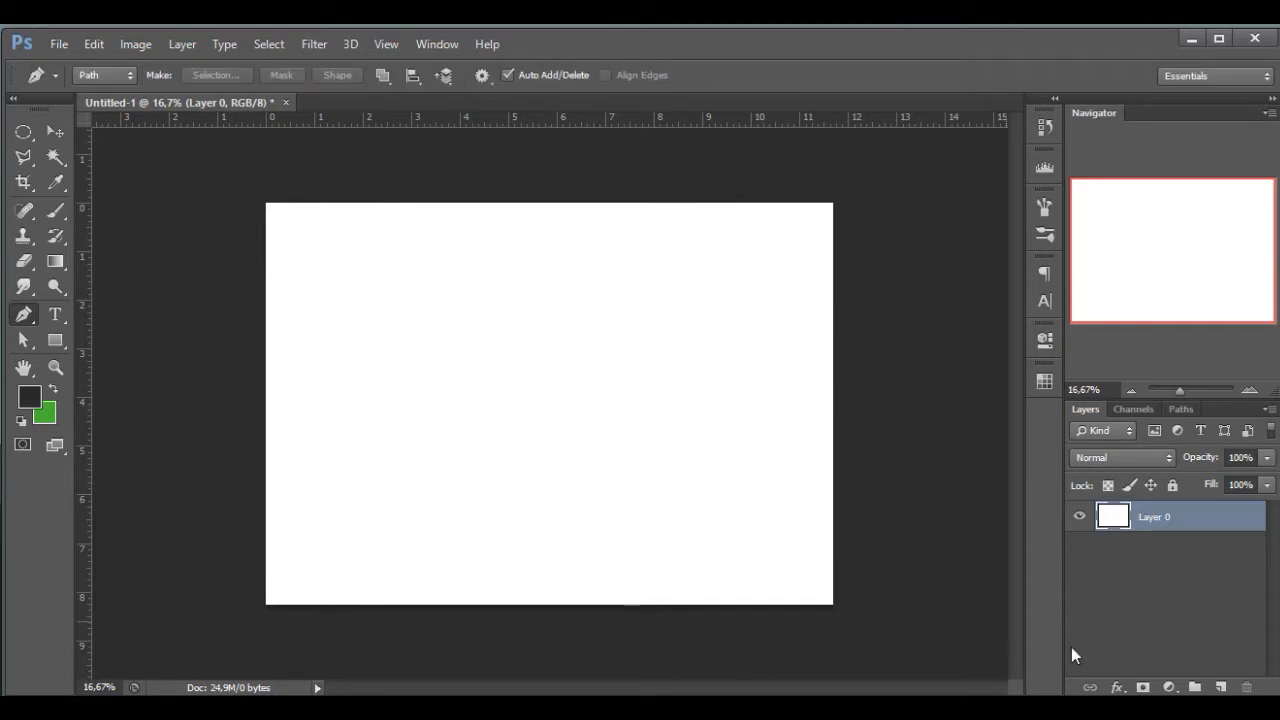
{"action": "left_click", "coordinate": [1221, 687]}
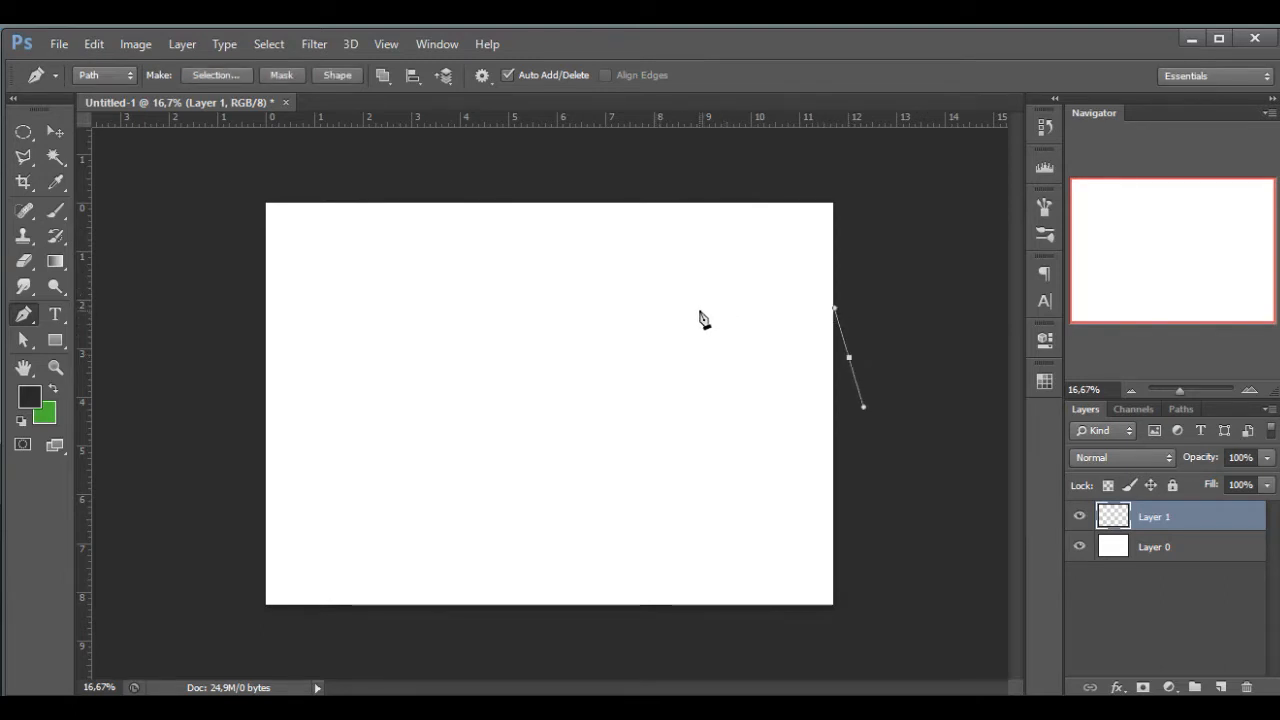
{"action": "left_click_drag", "start_coordinate": [689, 301], "coordinate": [619, 300]}
{"action": "left_click_drag", "start_coordinate": [548, 202], "coordinate": [440, 196]}
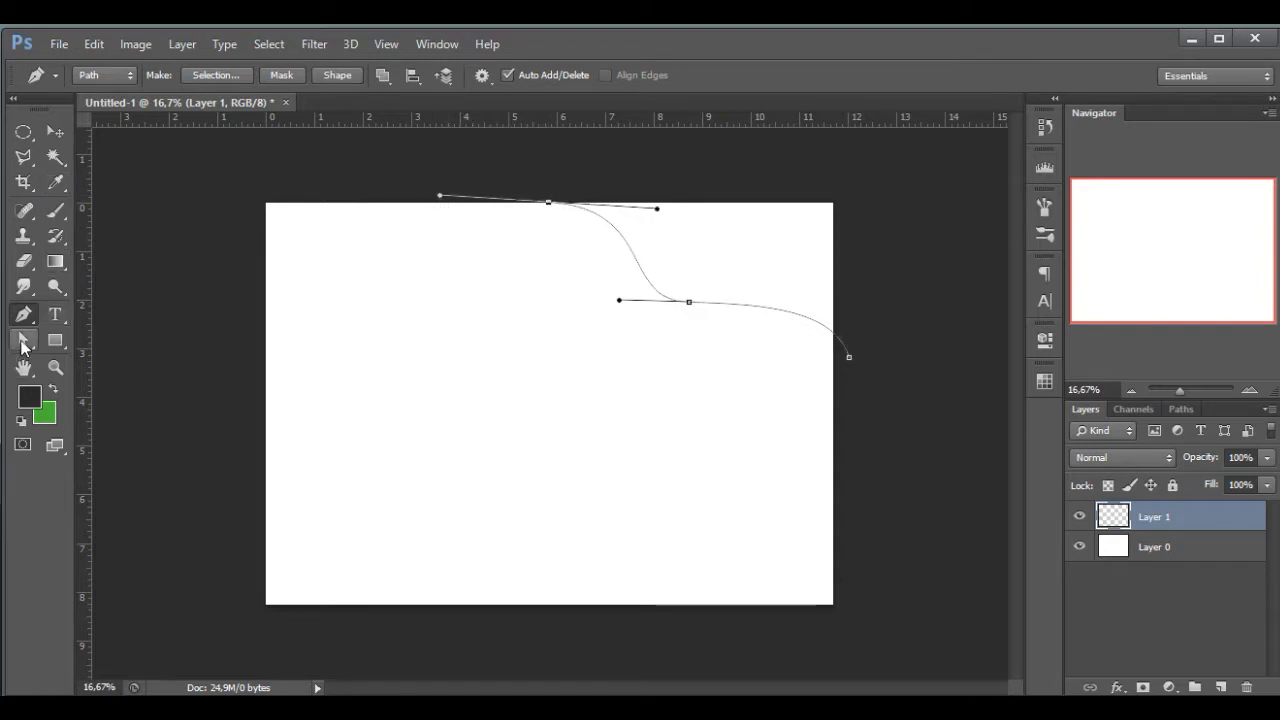
Step: Level the direction handle of the path's upper end anchor and nudge that anchor down below the page's top edge
{"action": "left_click", "coordinate": [23, 340]}
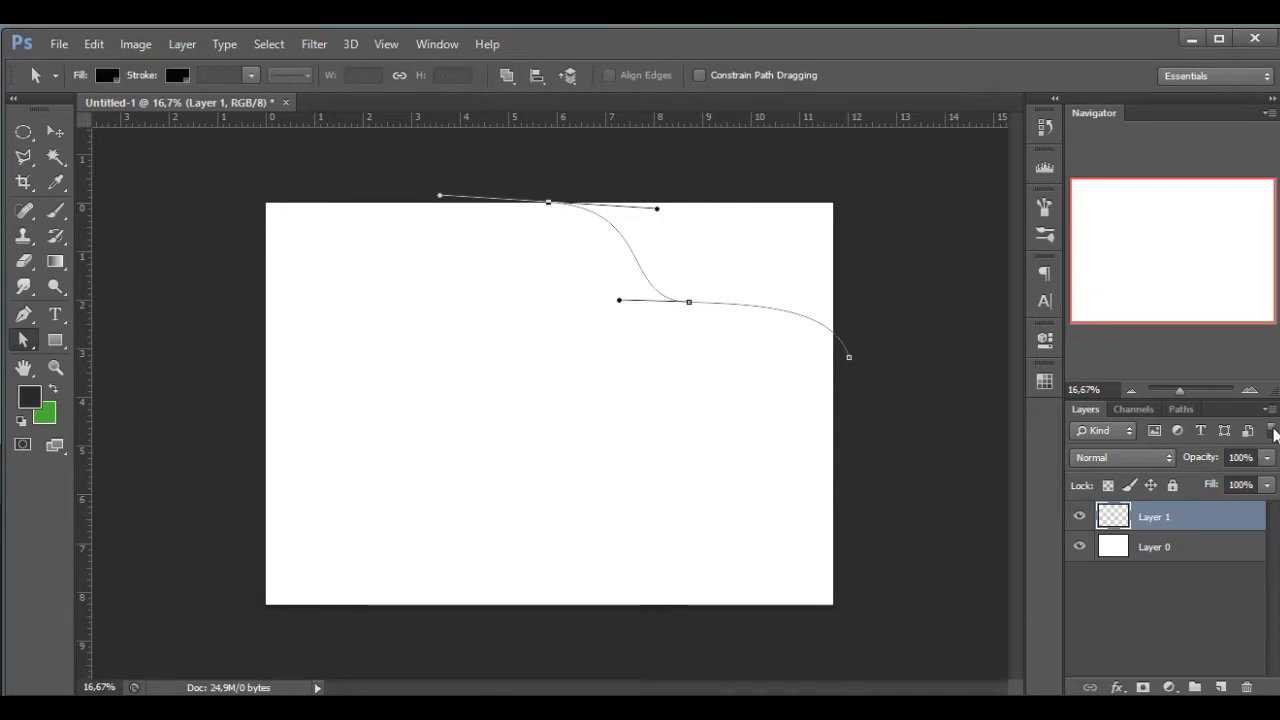
{"action": "key", "text": "ctrl+plus"}
{"action": "scroll", "coordinate": [897, 346], "scroll_direction": "up", "scroll_amount": 3}
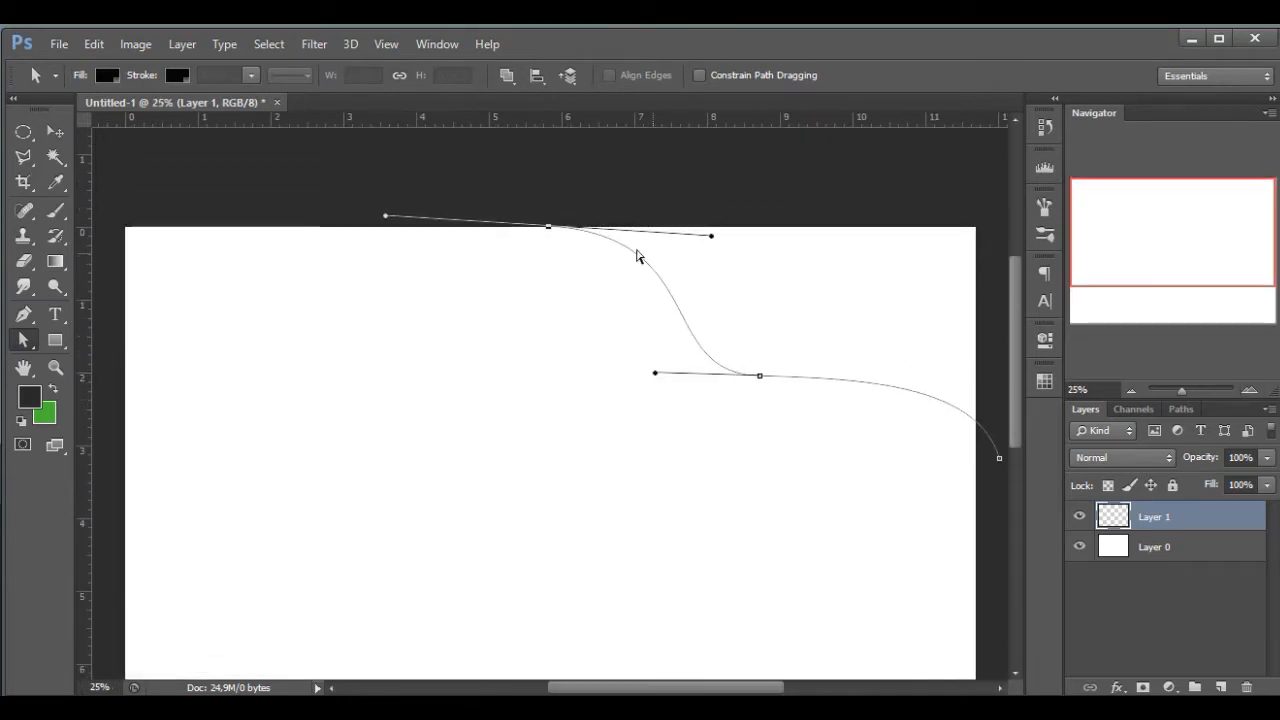
{"action": "left_click_drag", "start_coordinate": [711, 236], "coordinate": [713, 229]}
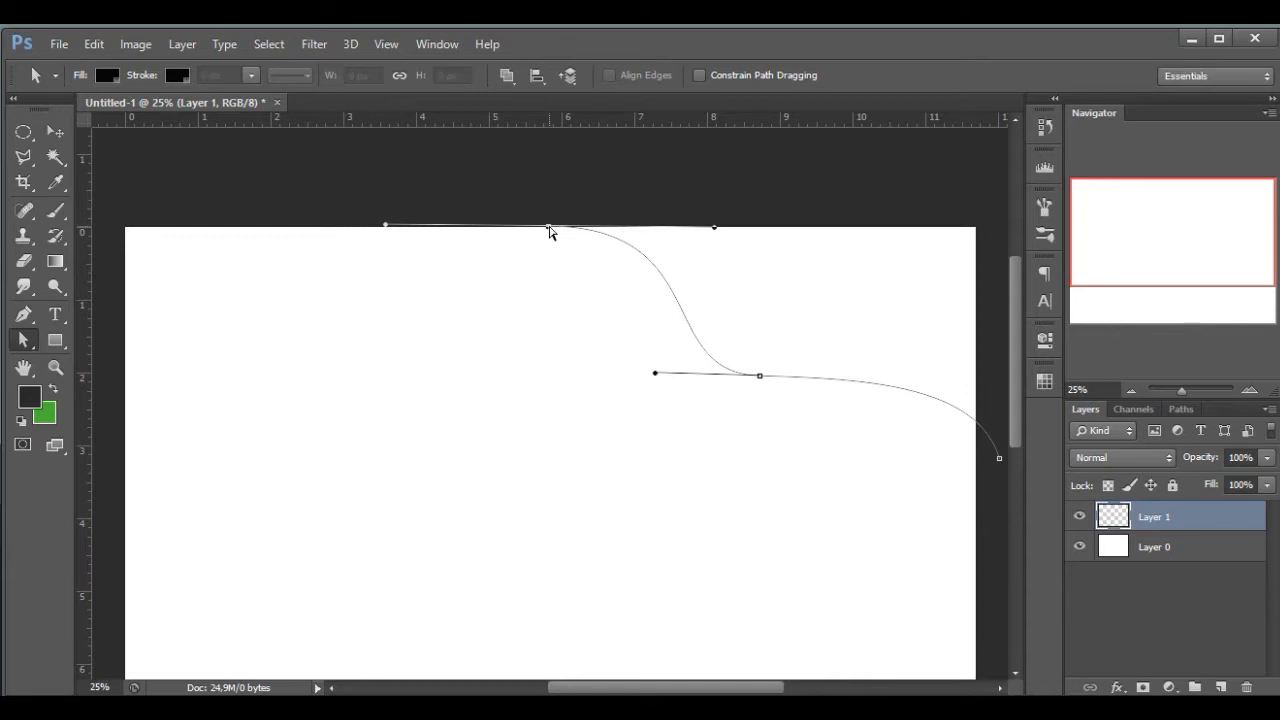
{"action": "key", "text": "Down"}
{"action": "key", "text": "Down"}
{"action": "key", "text": "Down"}
{"action": "key", "text": "Down"}
{"action": "key", "text": "Down"}
{"action": "key", "text": "Down"}
{"action": "key", "text": "Down"}
{"action": "key", "text": "Down"}
{"action": "key", "text": "Down"}
{"action": "key", "text": "Down"}
{"action": "key", "text": "Down"}
{"action": "key", "text": "Down"}
{"action": "key", "text": "Down"}
{"action": "key", "text": "Down"}
{"action": "key", "text": "Down"}
{"action": "key", "text": "Down"}
{"action": "key", "text": "Down"}
{"action": "key", "text": "Down"}
{"action": "key", "text": "Down"}
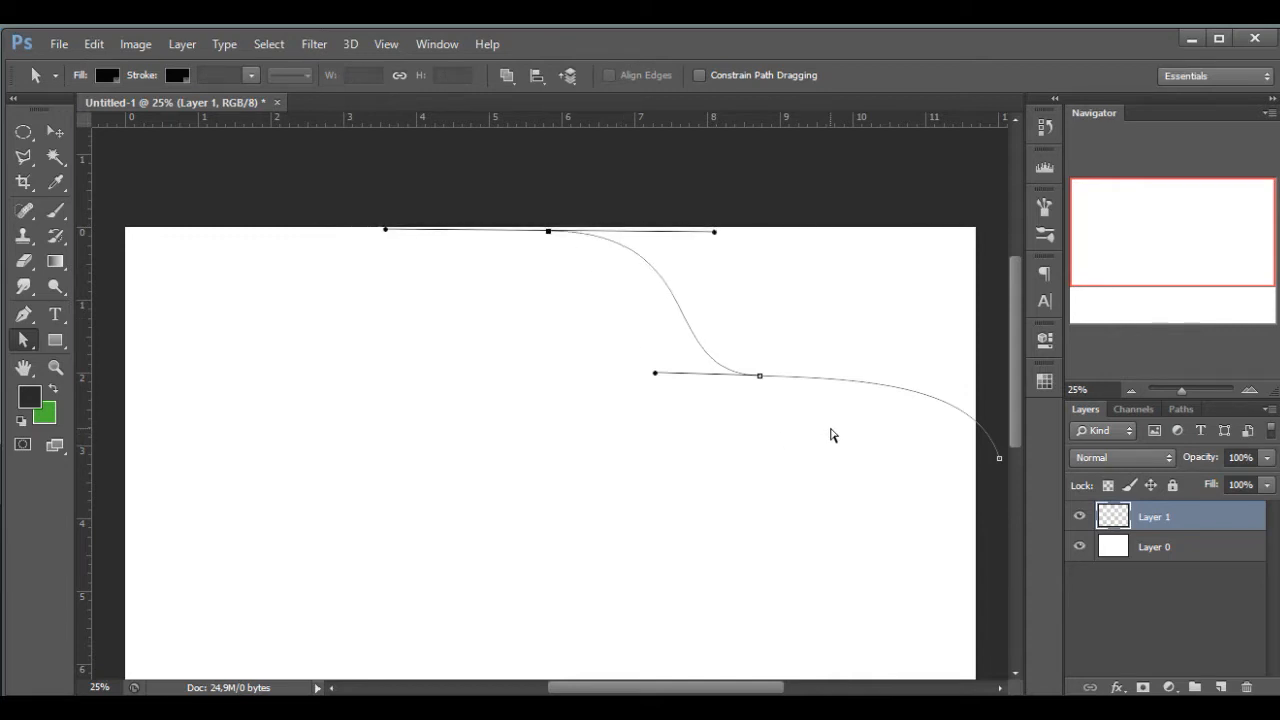
{"action": "key", "text": "Down"}
{"action": "key", "text": "Down"}
{"action": "key", "text": "Down"}
Step: Lower the path's middle anchor slightly and nudge the upper end anchor further down the page
{"action": "left_click_drag", "start_coordinate": [760, 378], "coordinate": [762, 405]}
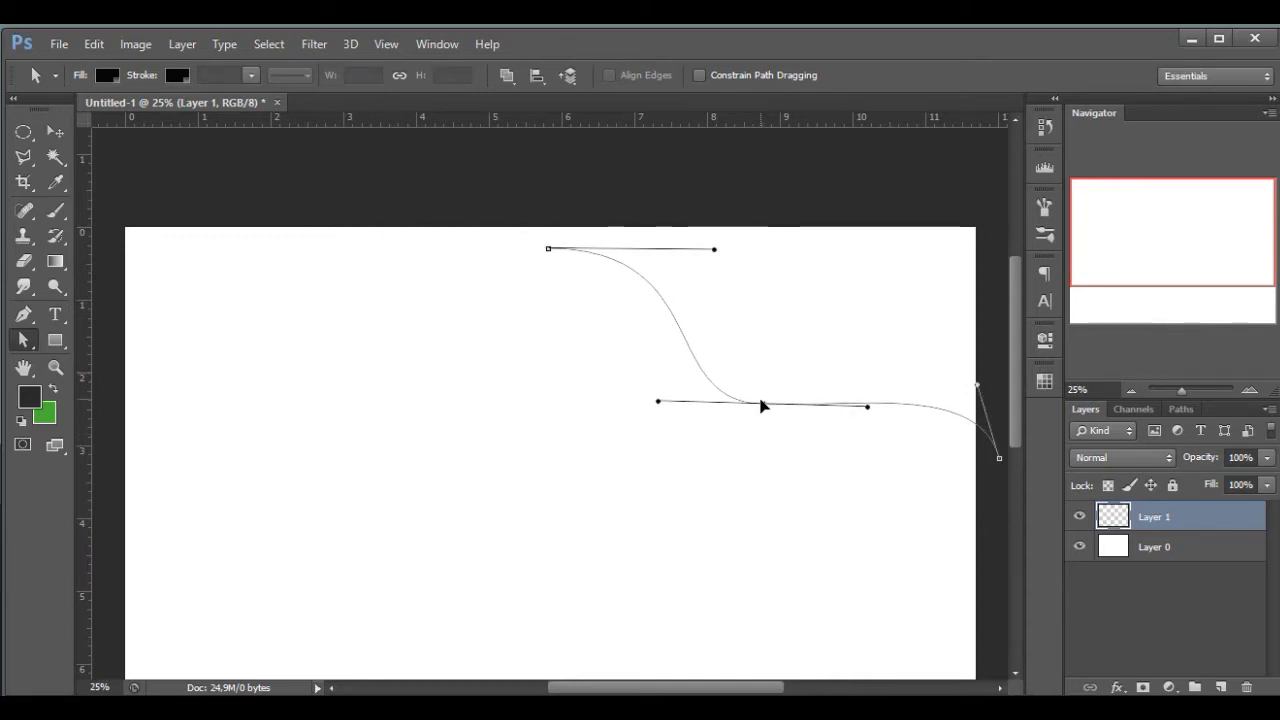
{"action": "left_click", "coordinate": [549, 249]}
{"action": "key", "text": "Down"}
{"action": "key", "text": "Down"}
{"action": "key", "text": "Down"}
{"action": "key", "text": "Down"}
{"action": "key", "text": "Down"}
{"action": "key", "text": "Down"}
{"action": "key", "text": "Down"}
{"action": "key", "text": "Down"}
{"action": "key", "text": "Down"}
{"action": "key", "text": "Down"}
{"action": "key", "text": "Down"}
{"action": "key", "text": "Down"}
{"action": "key", "text": "Down"}
{"action": "key", "text": "Down"}
{"action": "key", "text": "Down"}
{"action": "key", "text": "Down"}
{"action": "key", "text": "Down"}
{"action": "key", "text": "Down"}
{"action": "key", "text": "Down"}
{"action": "key", "text": "Down"}
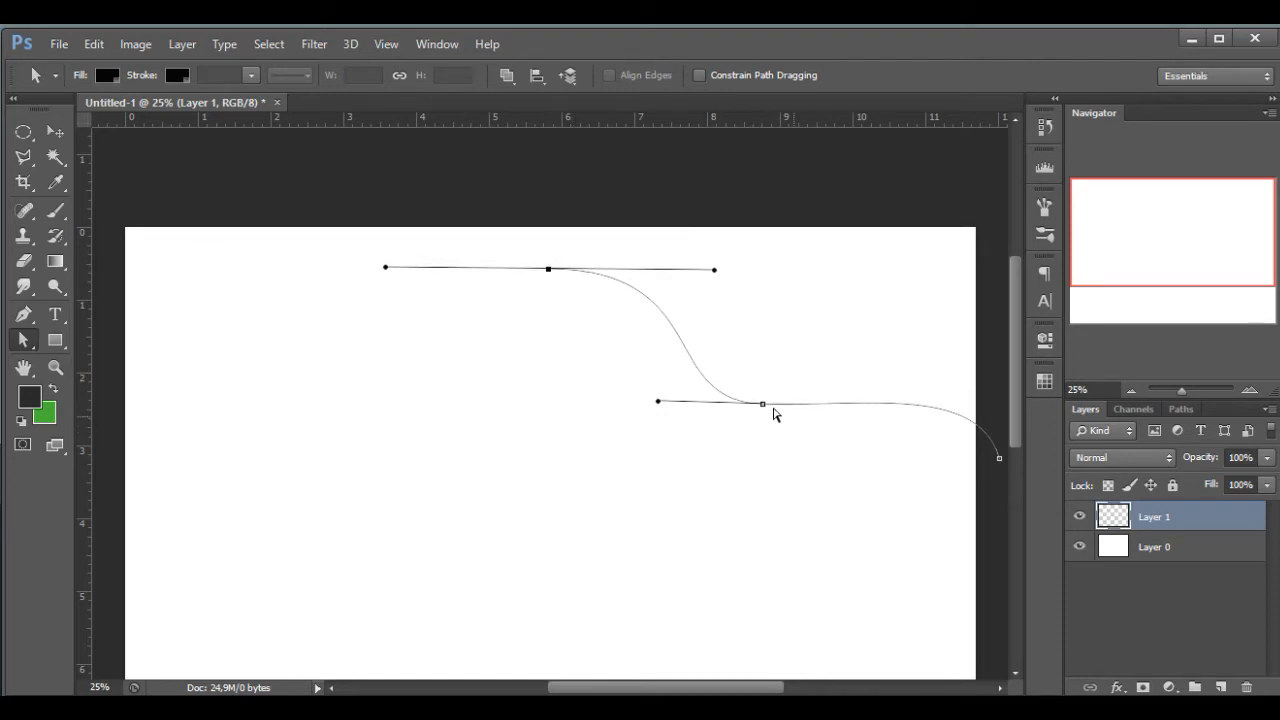
Step: Tilt the middle anchor's handles down to the right, shift that anchor slightly up and left, and shorten the upper anchor's handle
{"action": "left_click", "coordinate": [763, 405]}
{"action": "left_click_drag", "start_coordinate": [867, 408], "coordinate": [858, 454]}
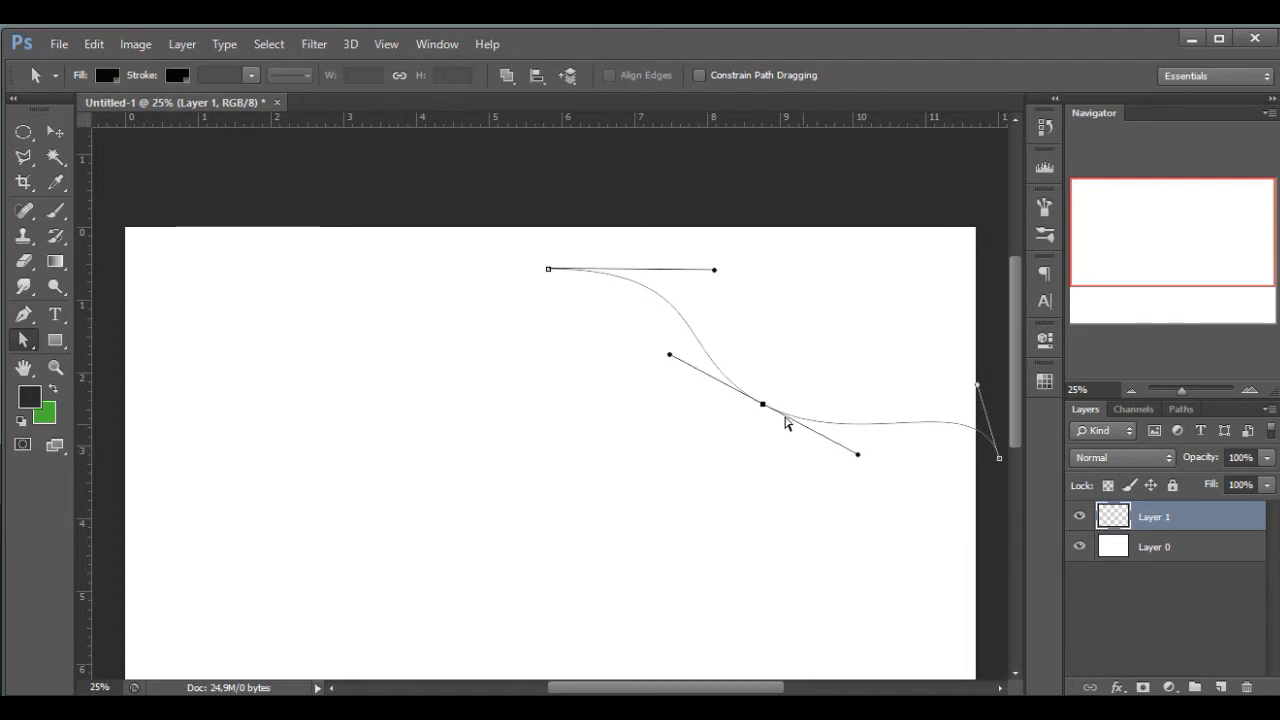
{"action": "left_click_drag", "start_coordinate": [764, 407], "coordinate": [743, 397]}
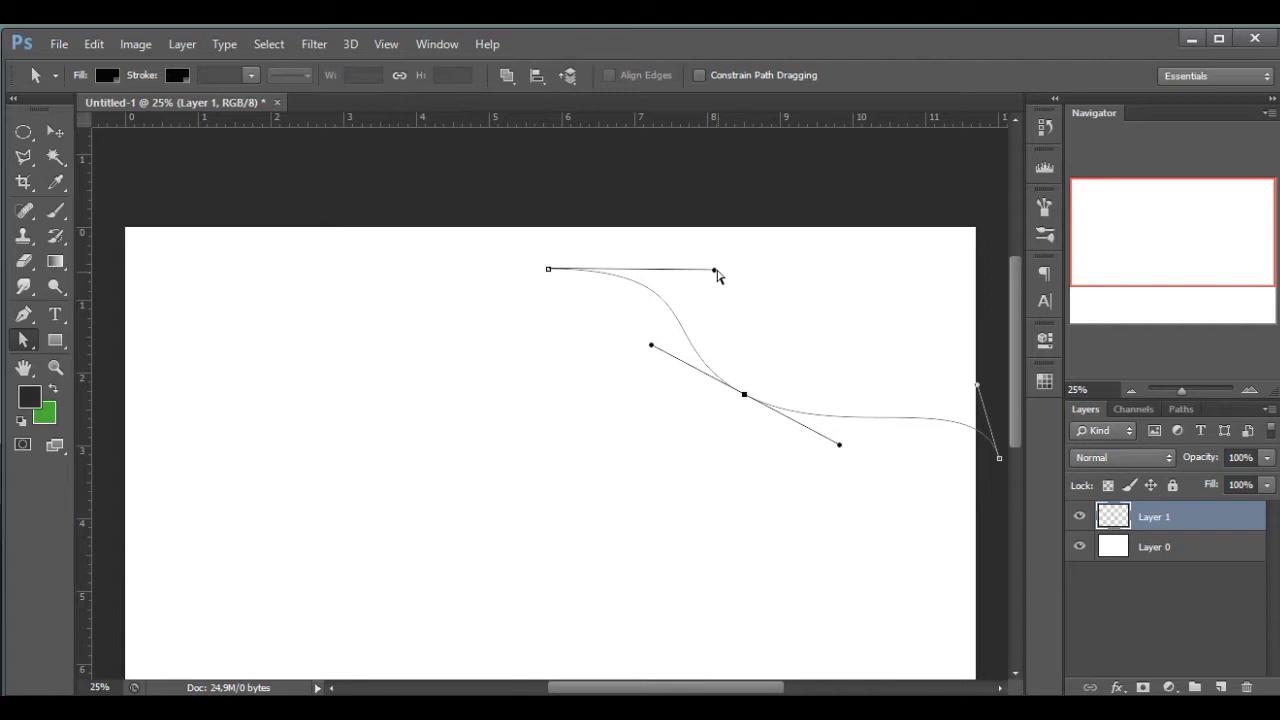
{"action": "left_click_drag", "start_coordinate": [716, 271], "coordinate": [682, 269]}
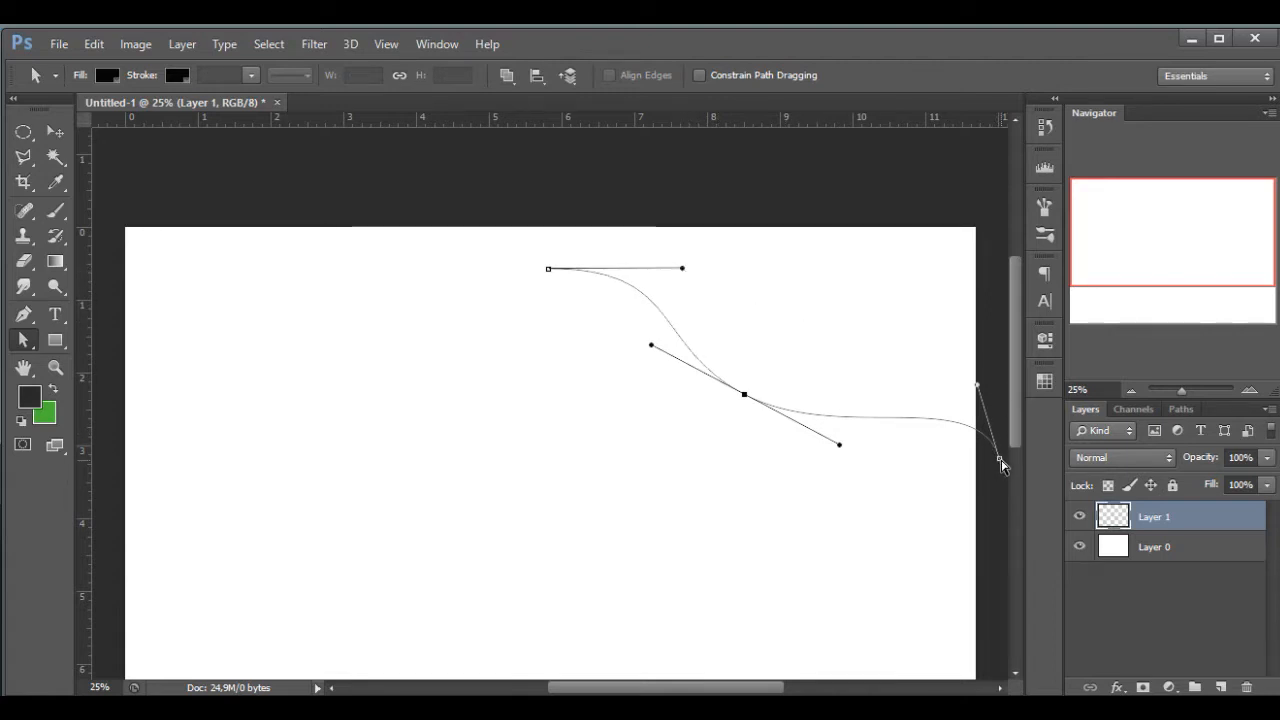
Step: Move the path's right end anchor in to the page's right edge and adjust its upper direction handle
{"action": "left_click_drag", "start_coordinate": [1001, 465], "coordinate": [983, 482]}
{"action": "left_click", "coordinate": [1131, 390]}
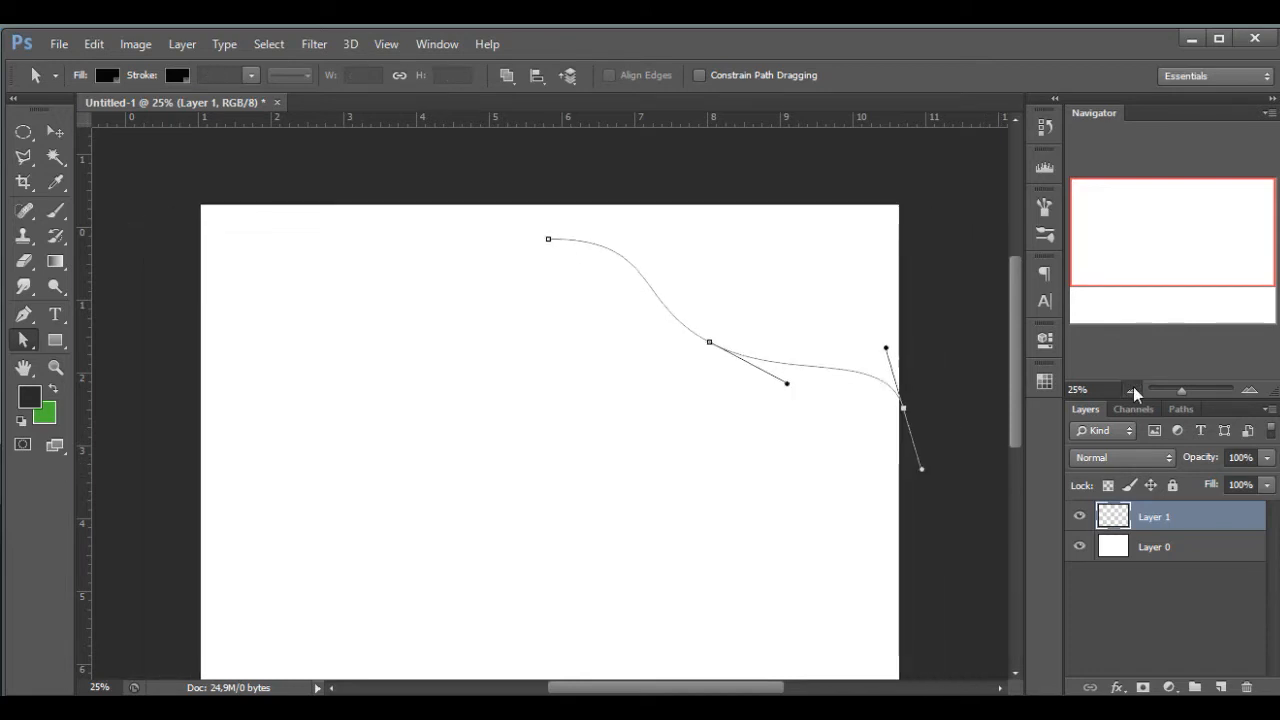
{"action": "left_click_drag", "start_coordinate": [822, 318], "coordinate": [822, 290]}
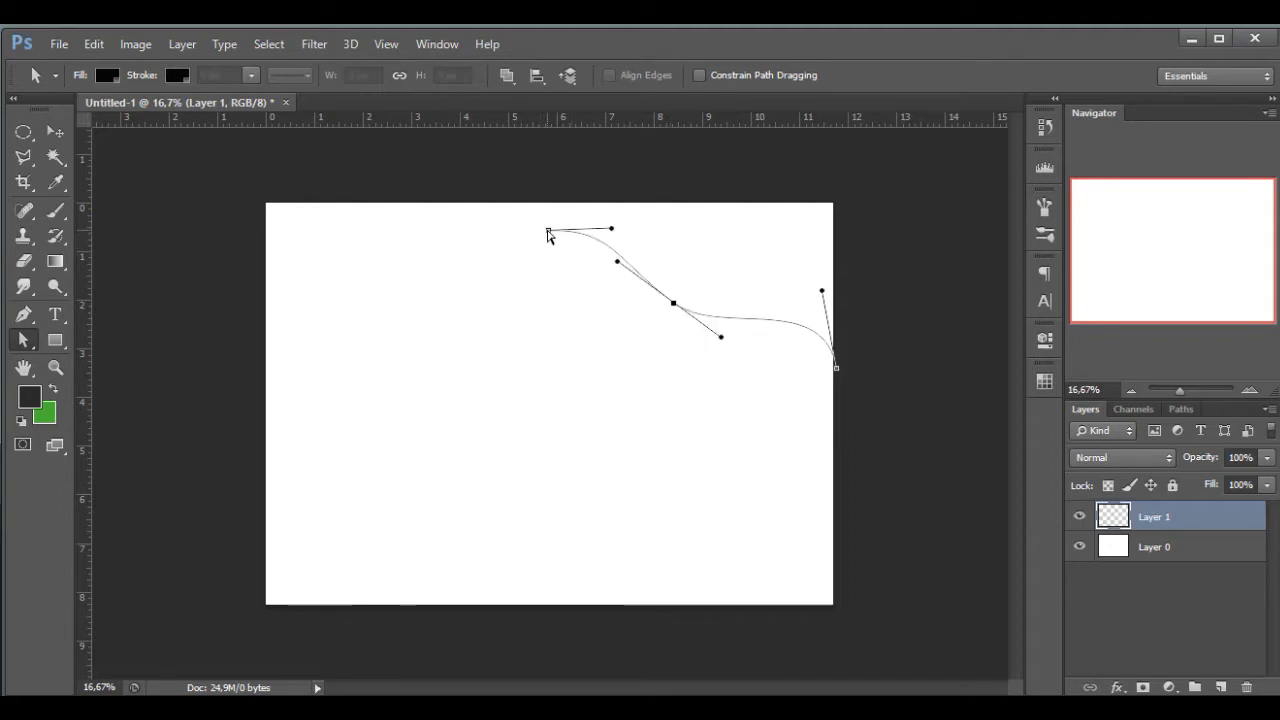
Step: Raise the upper end anchor slightly, then flatten the middle anchor's handles and lengthen the upper anchor's handle for a stronger S-curve
{"action": "left_click_drag", "start_coordinate": [548, 231], "coordinate": [550, 226]}
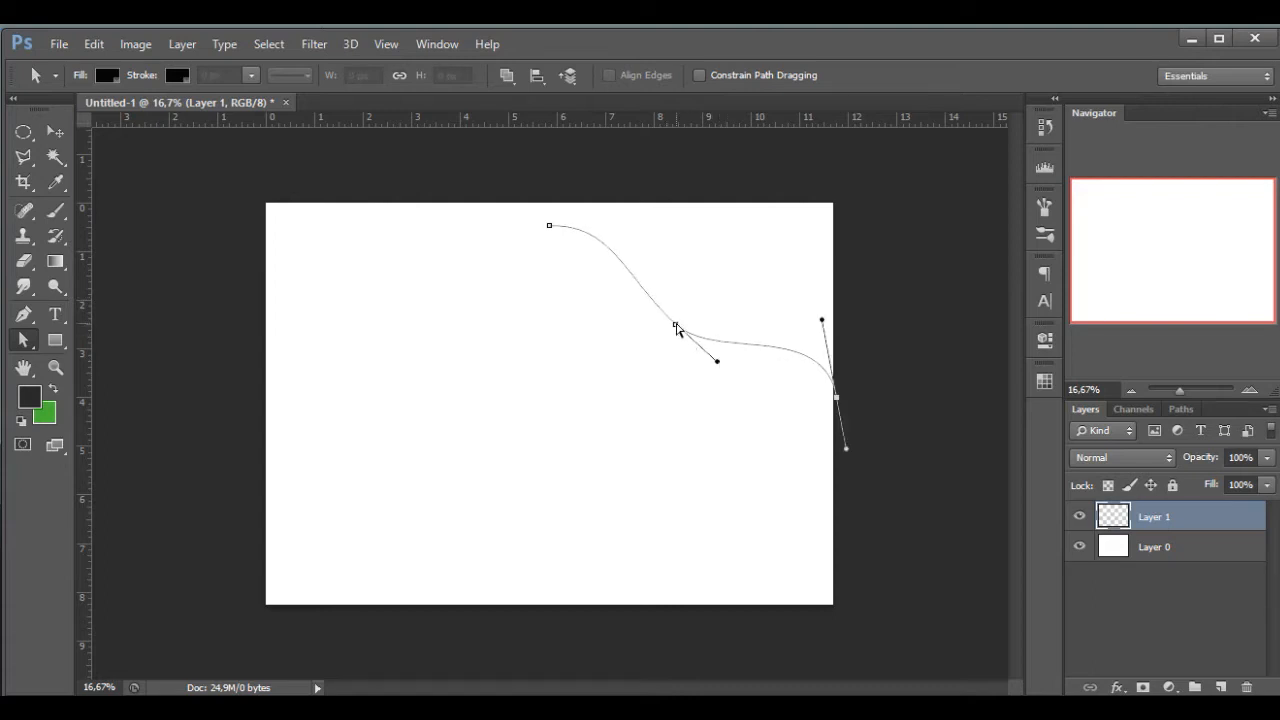
{"action": "left_click_drag", "start_coordinate": [676, 325], "coordinate": [597, 288]}
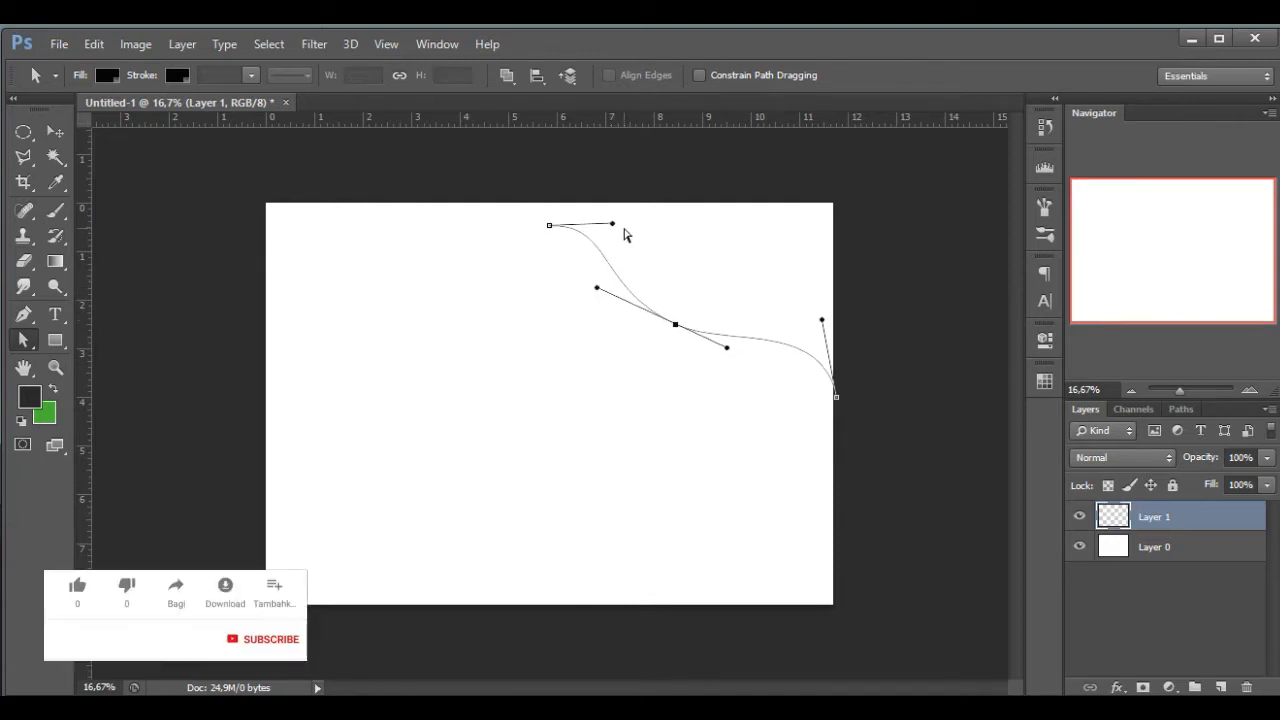
{"action": "left_click_drag", "start_coordinate": [613, 225], "coordinate": [647, 230]}
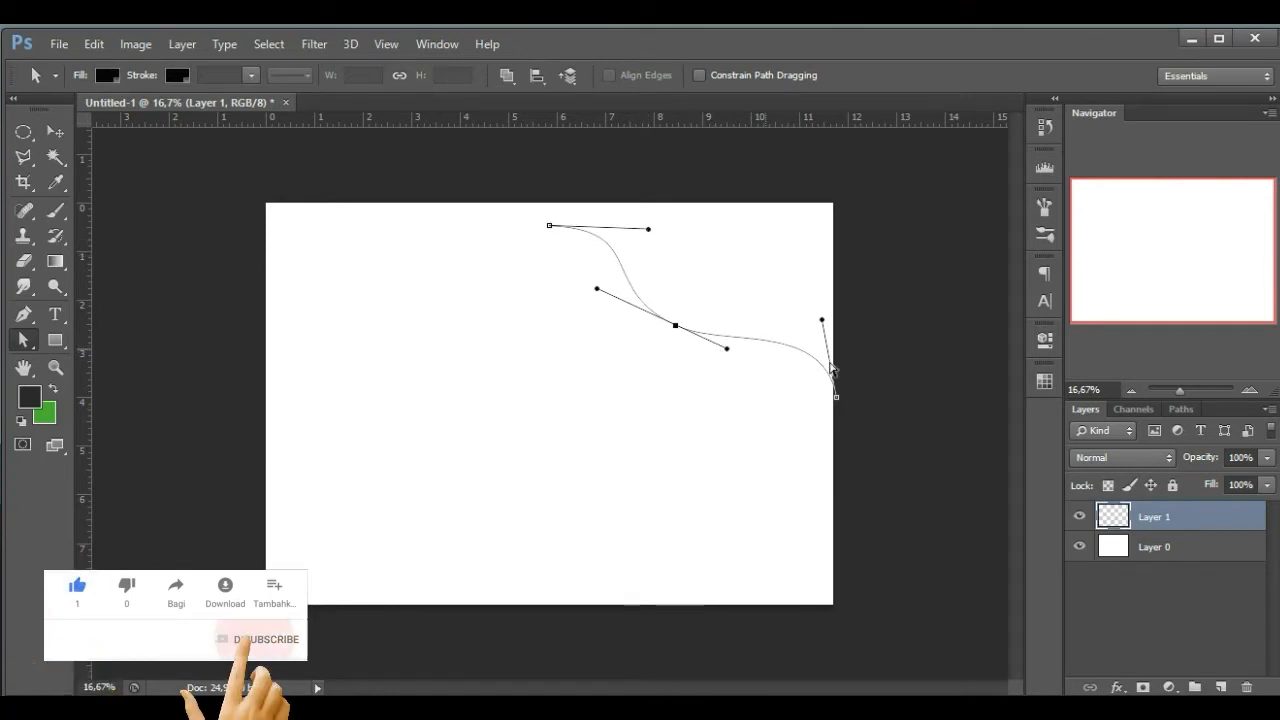
Step: Lower the right end anchor along the page edge and reshape the bend leading to it with the adjoining direction handles
{"action": "left_click", "coordinate": [838, 398]}
{"action": "left_click_drag", "start_coordinate": [822, 320], "coordinate": [822, 310]}
{"action": "left_click_drag", "start_coordinate": [838, 400], "coordinate": [838, 406]}
{"action": "left_click_drag", "start_coordinate": [848, 458], "coordinate": [839, 463]}
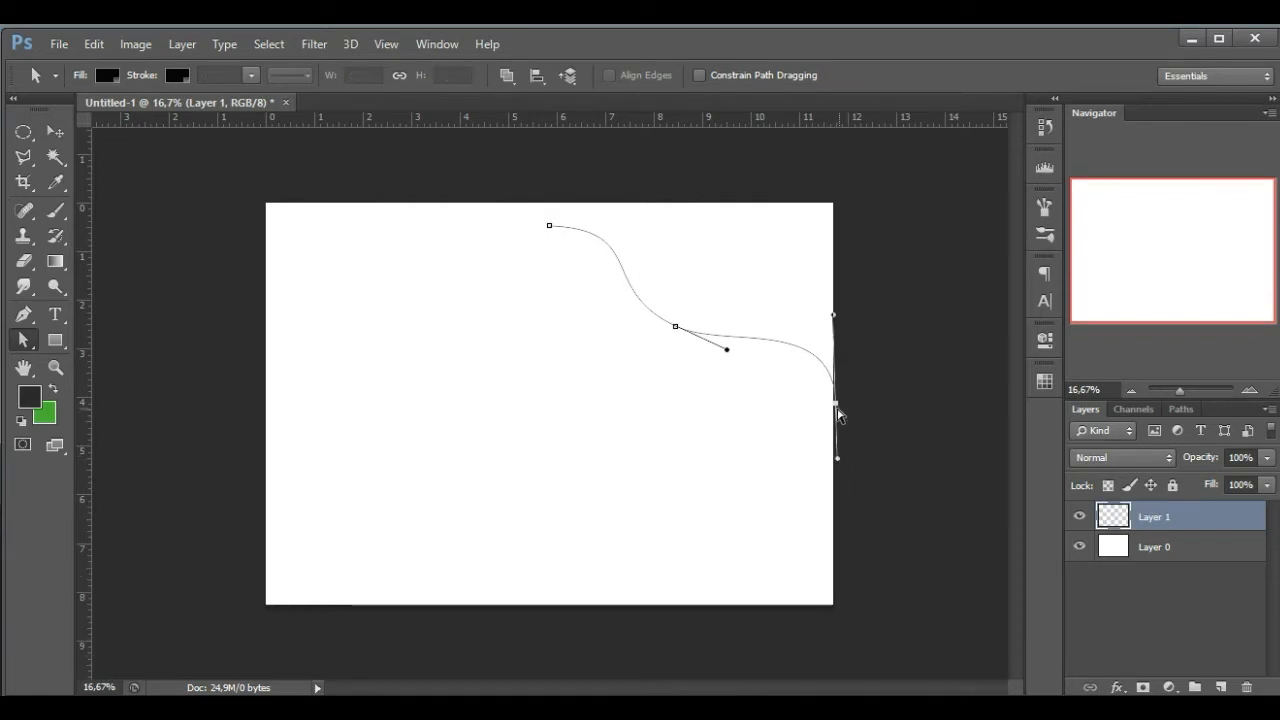
{"action": "left_click_drag", "start_coordinate": [837, 405], "coordinate": [836, 414]}
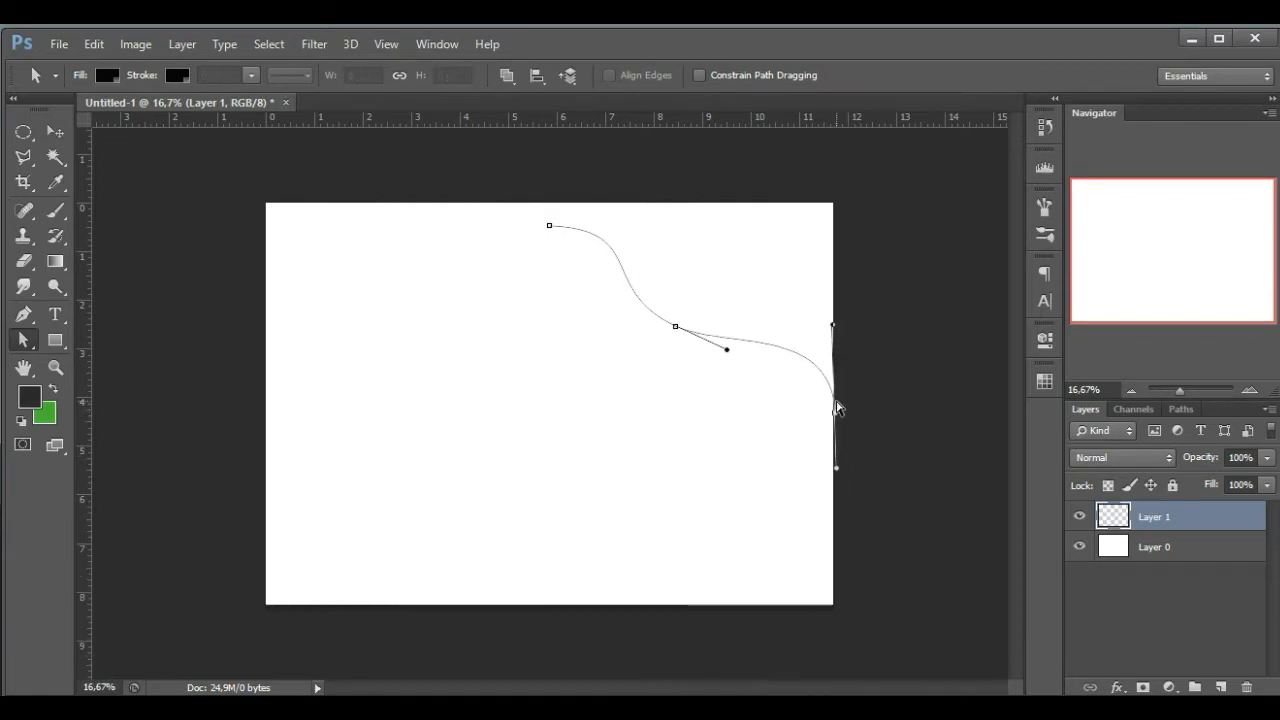
{"action": "left_click_drag", "start_coordinate": [831, 323], "coordinate": [817, 316]}
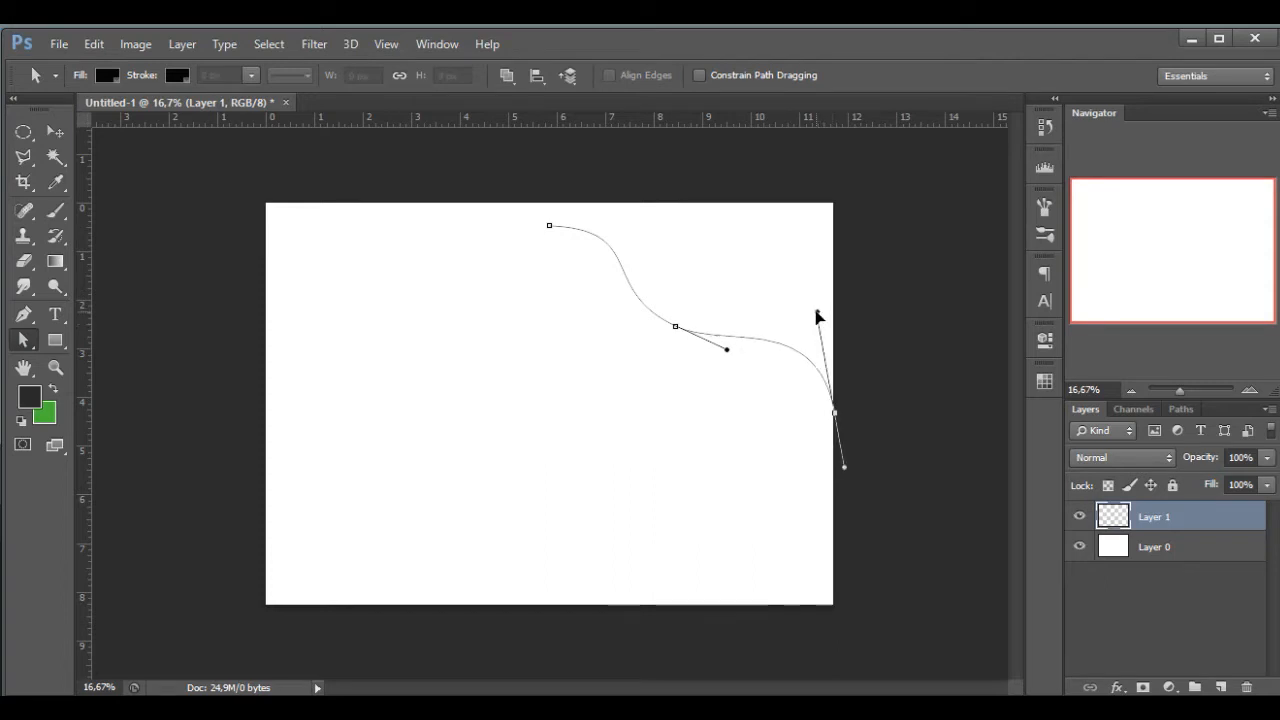
{"action": "left_click_drag", "start_coordinate": [728, 351], "coordinate": [734, 354]}
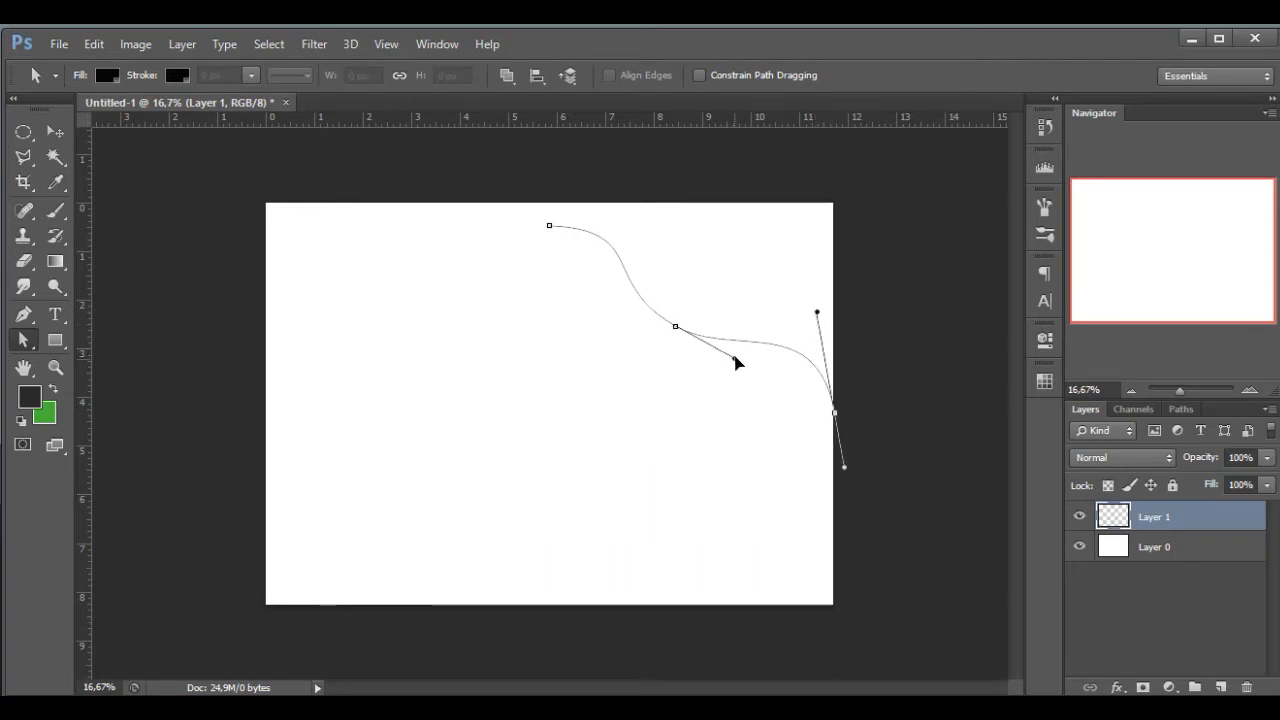
Step: Lower the upper end anchor slightly, shift the middle anchor a little down and right, and shorten the middle anchor's upper handle
{"action": "left_click", "coordinate": [549, 227]}
{"action": "left_click_drag", "start_coordinate": [549, 228], "coordinate": [547, 236]}
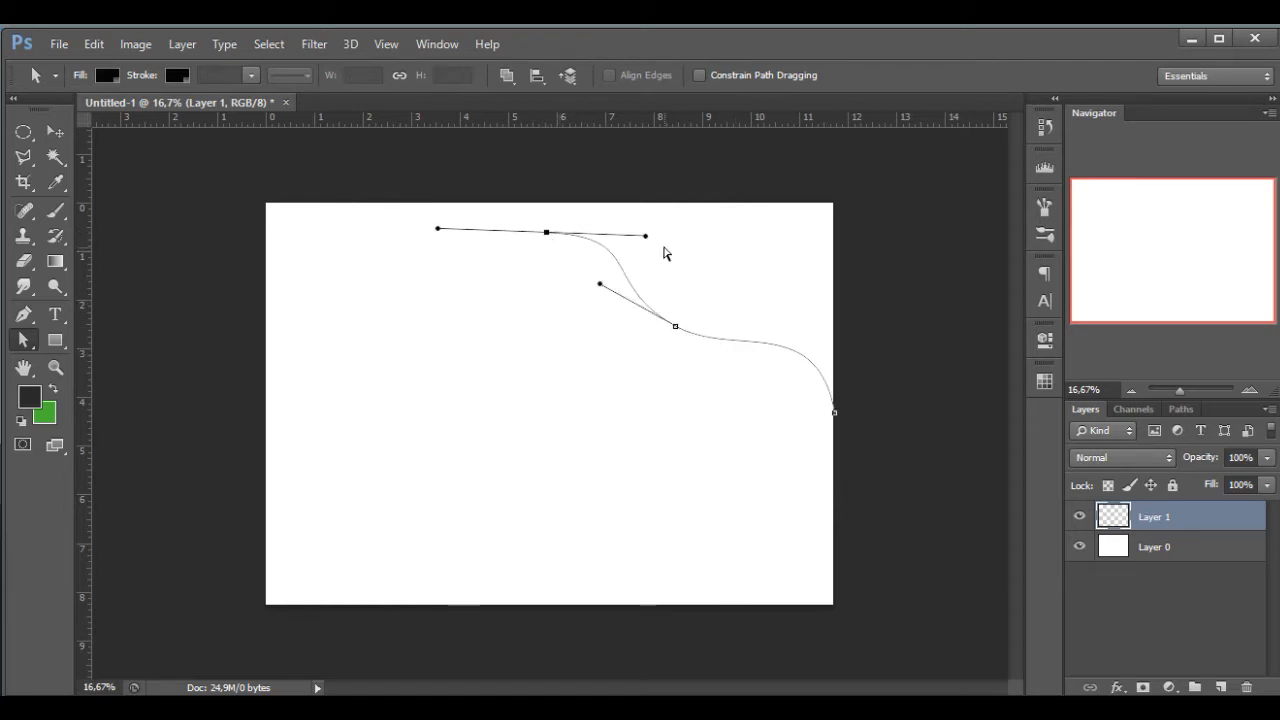
{"action": "left_click_drag", "start_coordinate": [645, 236], "coordinate": [646, 238]}
{"action": "left_click_drag", "start_coordinate": [674, 327], "coordinate": [686, 334]}
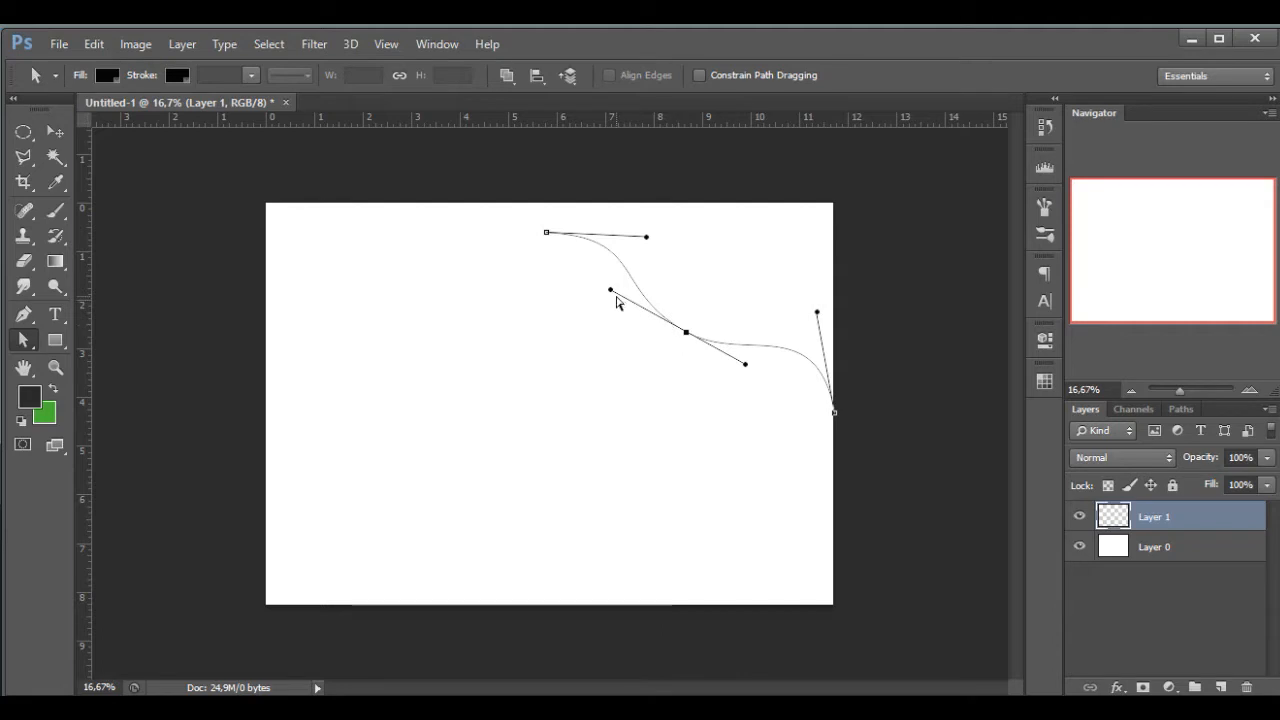
{"action": "left_click_drag", "start_coordinate": [611, 292], "coordinate": [628, 303]}
{"action": "left_click_drag", "start_coordinate": [686, 336], "coordinate": [679, 332]}
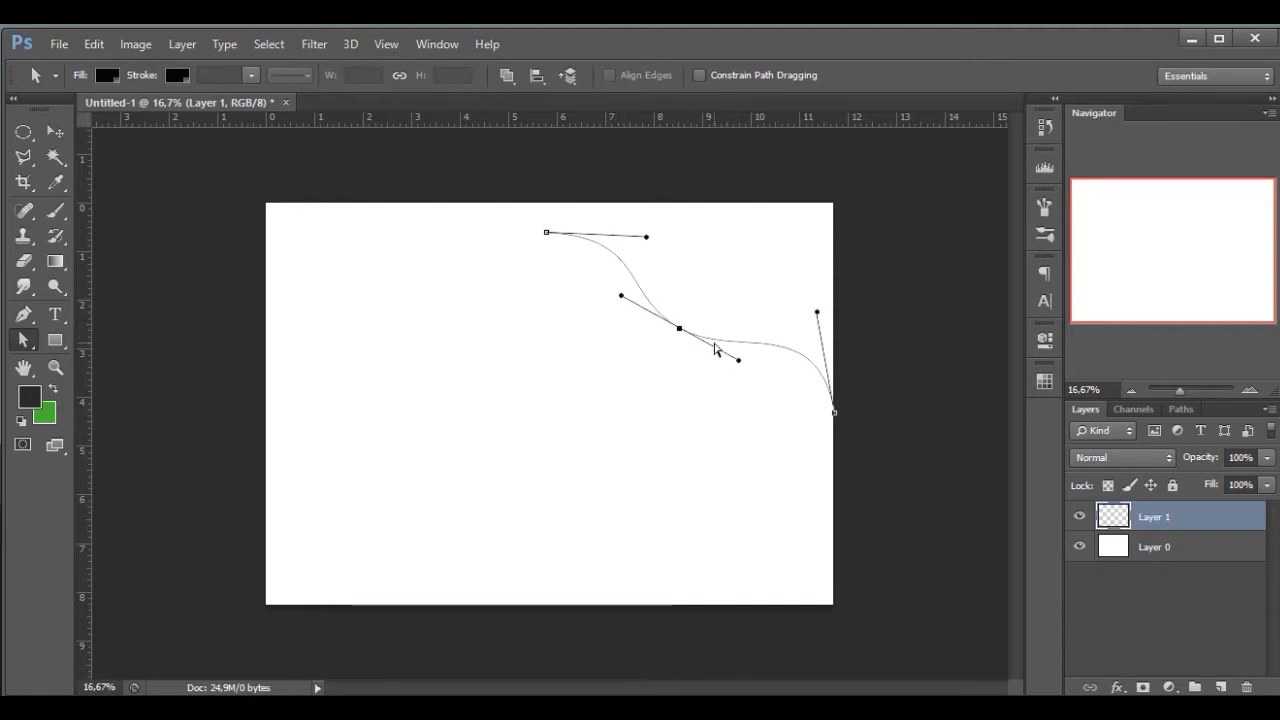
{"action": "left_click", "coordinate": [23, 314]}
{"action": "left_click", "coordinate": [835, 415]}
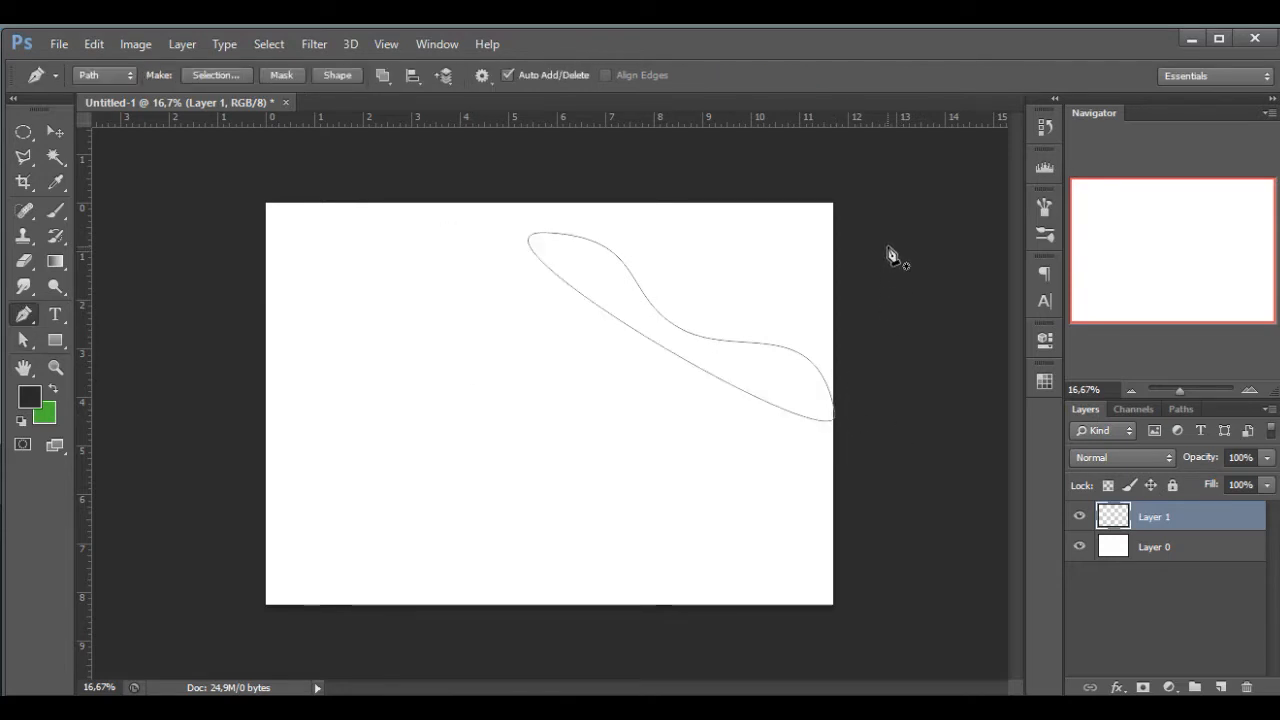
{"action": "key", "text": "ctrl+z"}
{"action": "left_click", "coordinate": [546, 232]}
{"action": "left_click", "coordinate": [544, 186]}
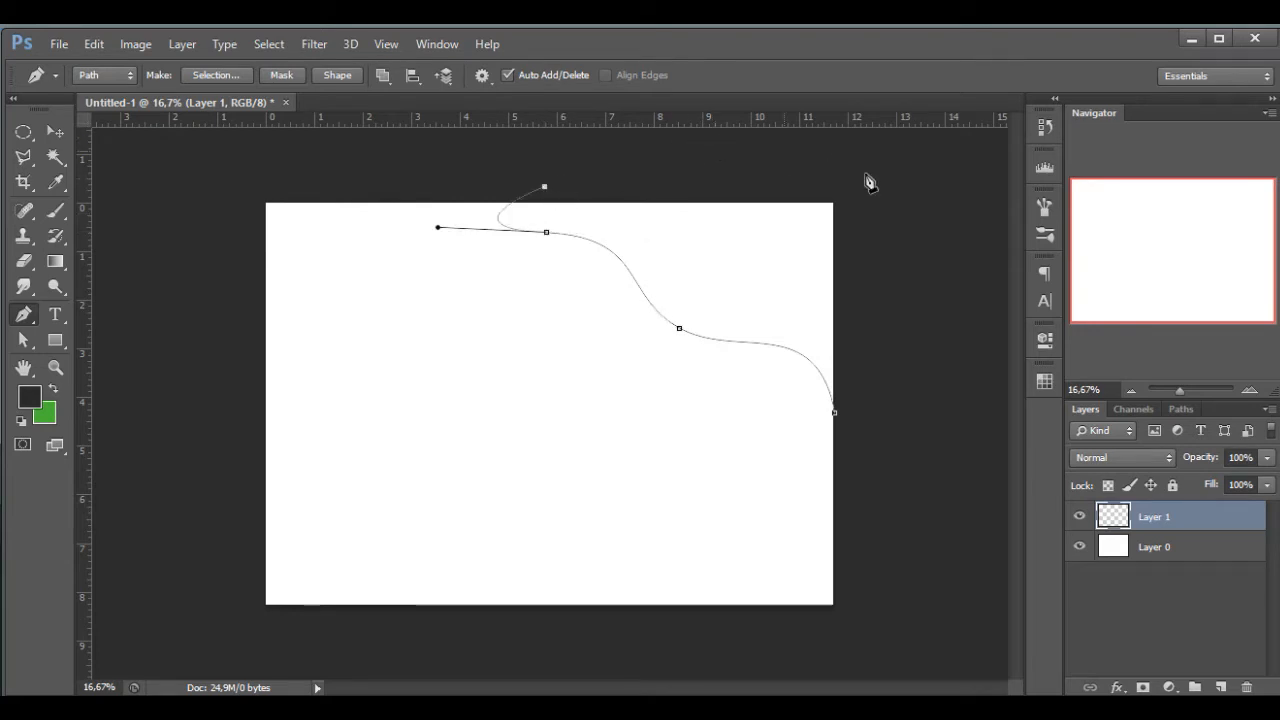
{"action": "key", "text": "ctrl+z"}
Step: Make the path's upper end a corner and close the path with straight segments running outside the page's upper right corner
{"action": "left_click", "coordinate": [547, 232], "text": "alt"}
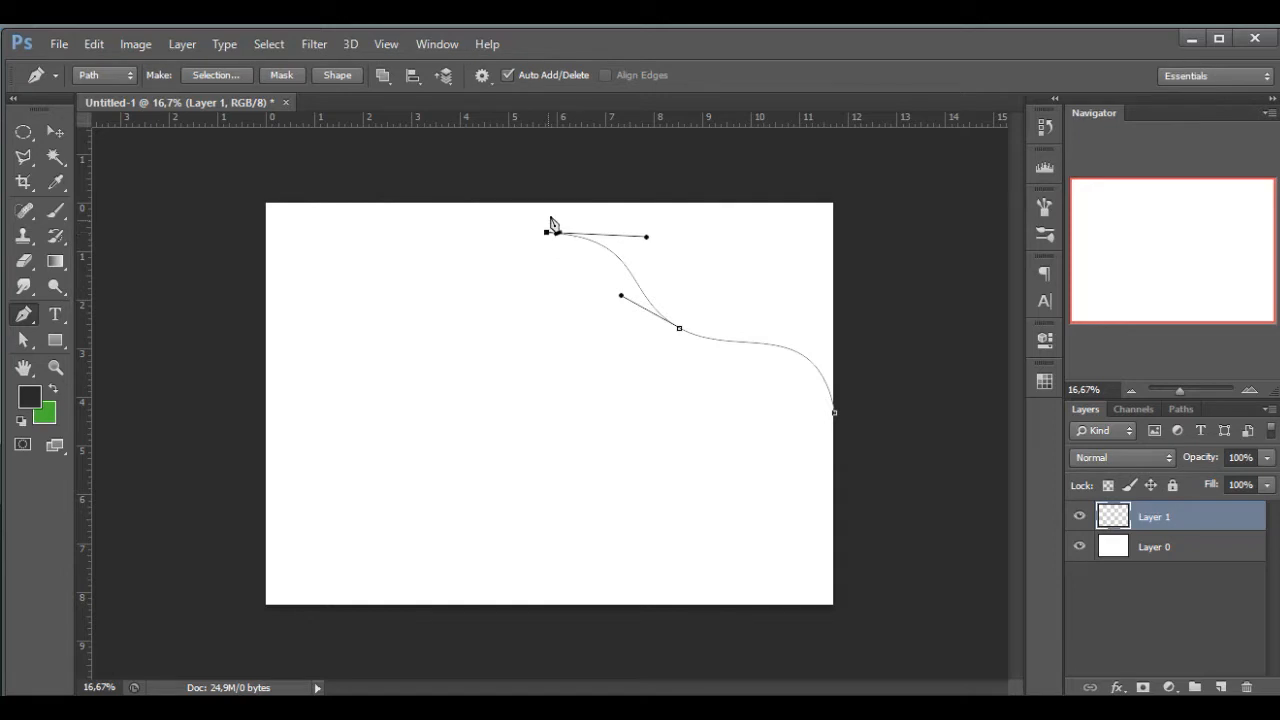
{"action": "left_click", "coordinate": [545, 186]}
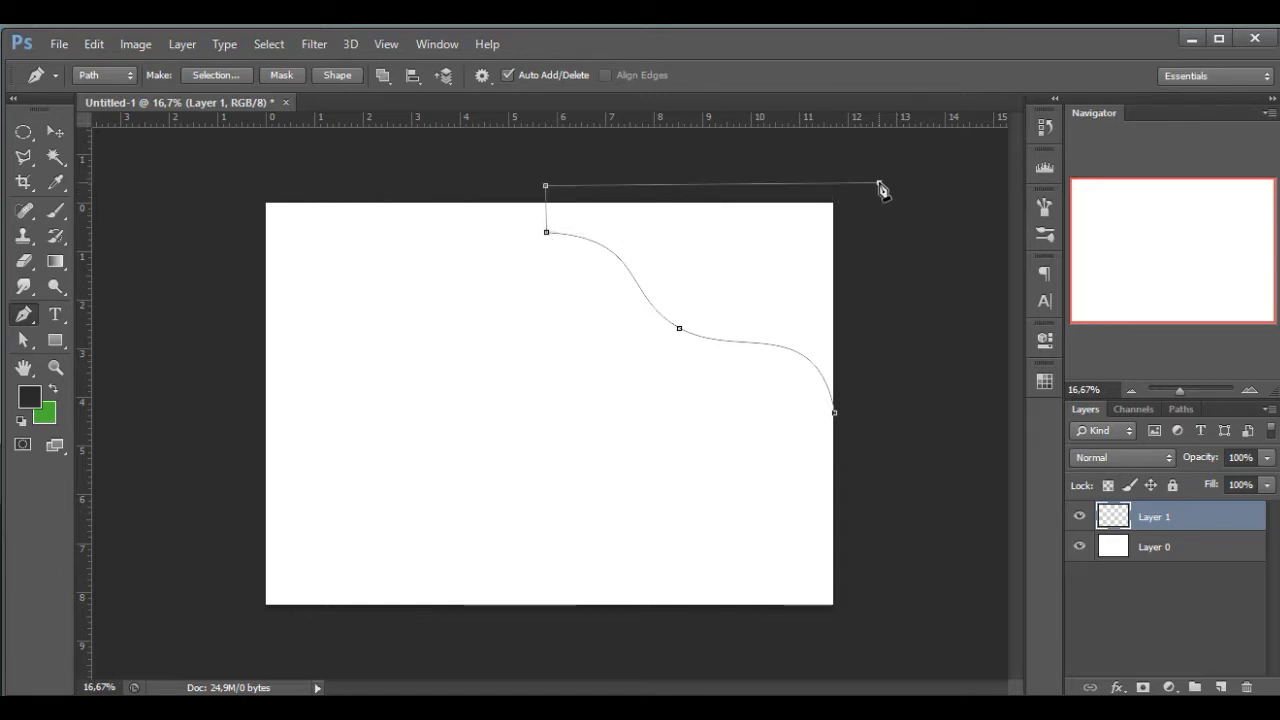
{"action": "left_click", "coordinate": [834, 413]}
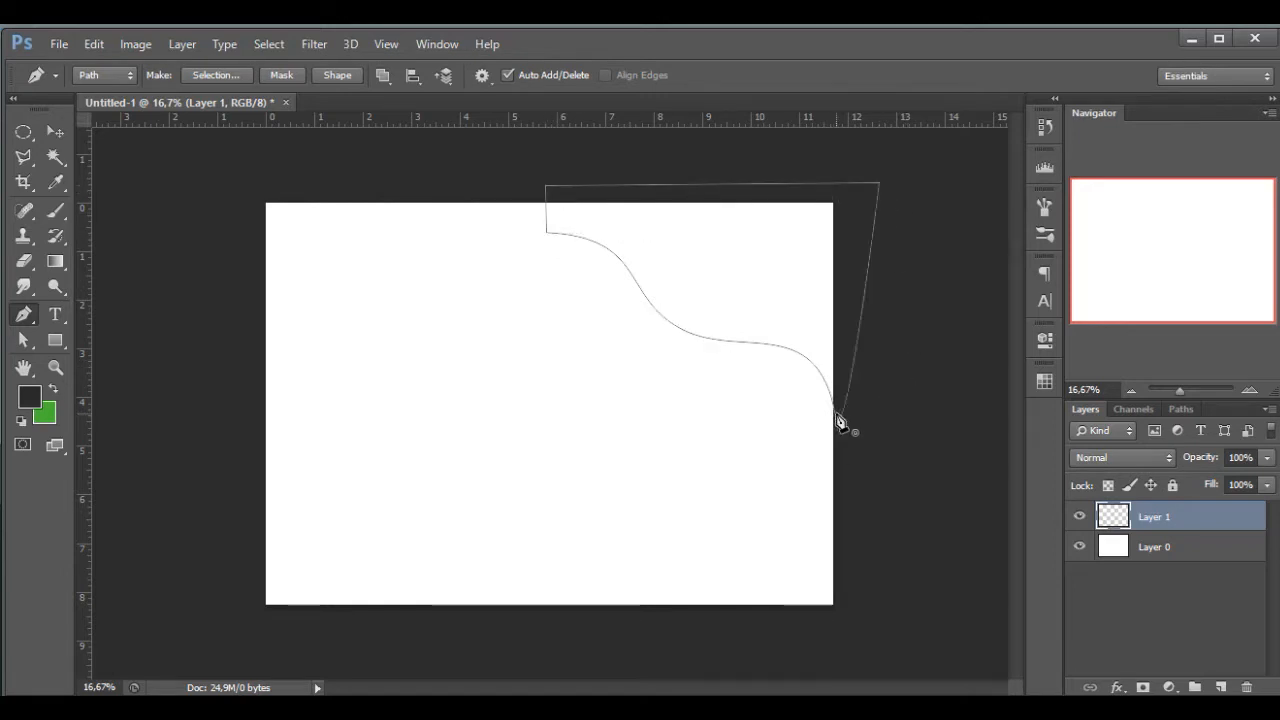
Step: Turn the closed path into a selection, fill it solid green on Layer 1 with the Gradient tool, and deselect
{"action": "right_click", "coordinate": [762, 300]}
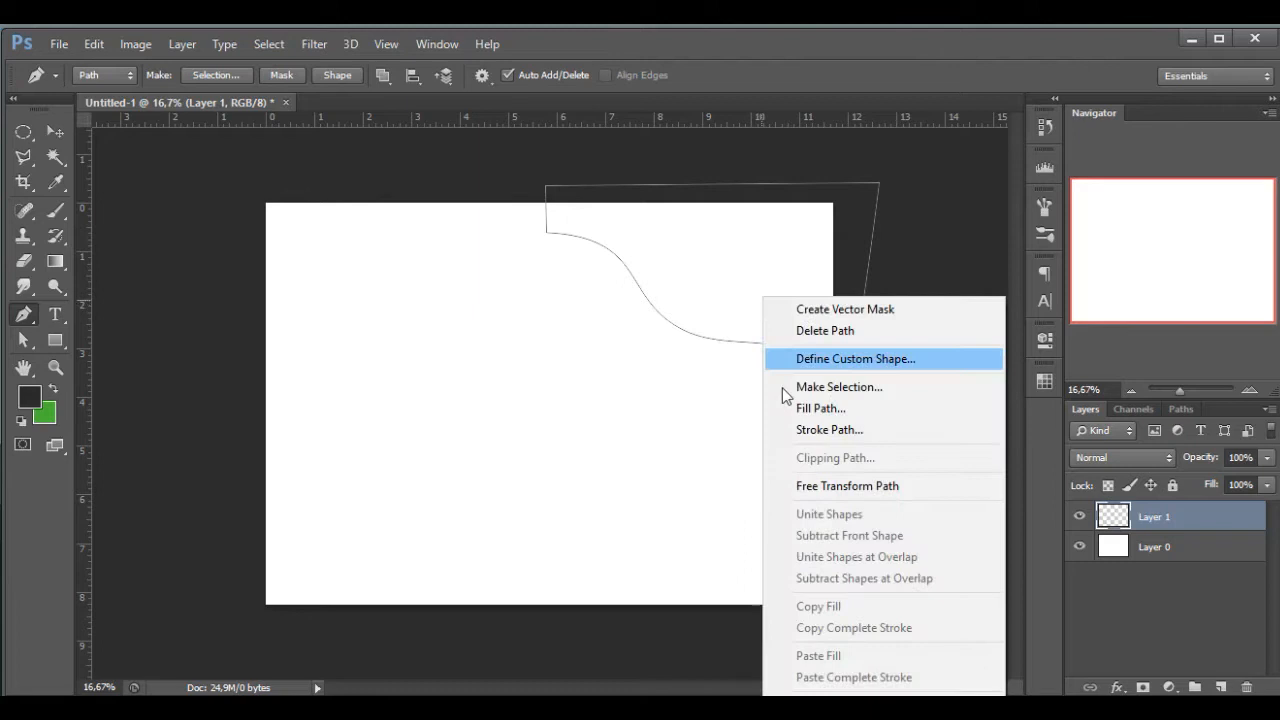
{"action": "left_click", "coordinate": [837, 387]}
{"action": "key", "text": "Return"}
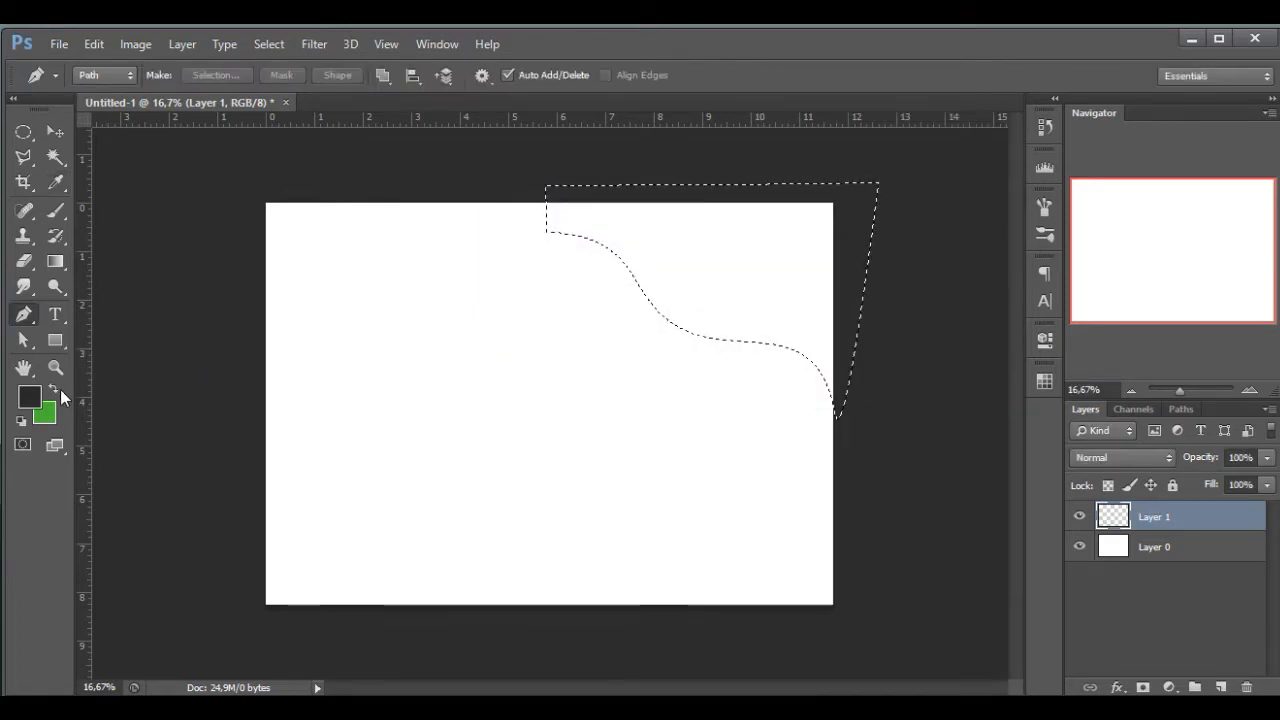
{"action": "left_click", "coordinate": [55, 378]}
{"action": "left_click", "coordinate": [53, 388]}
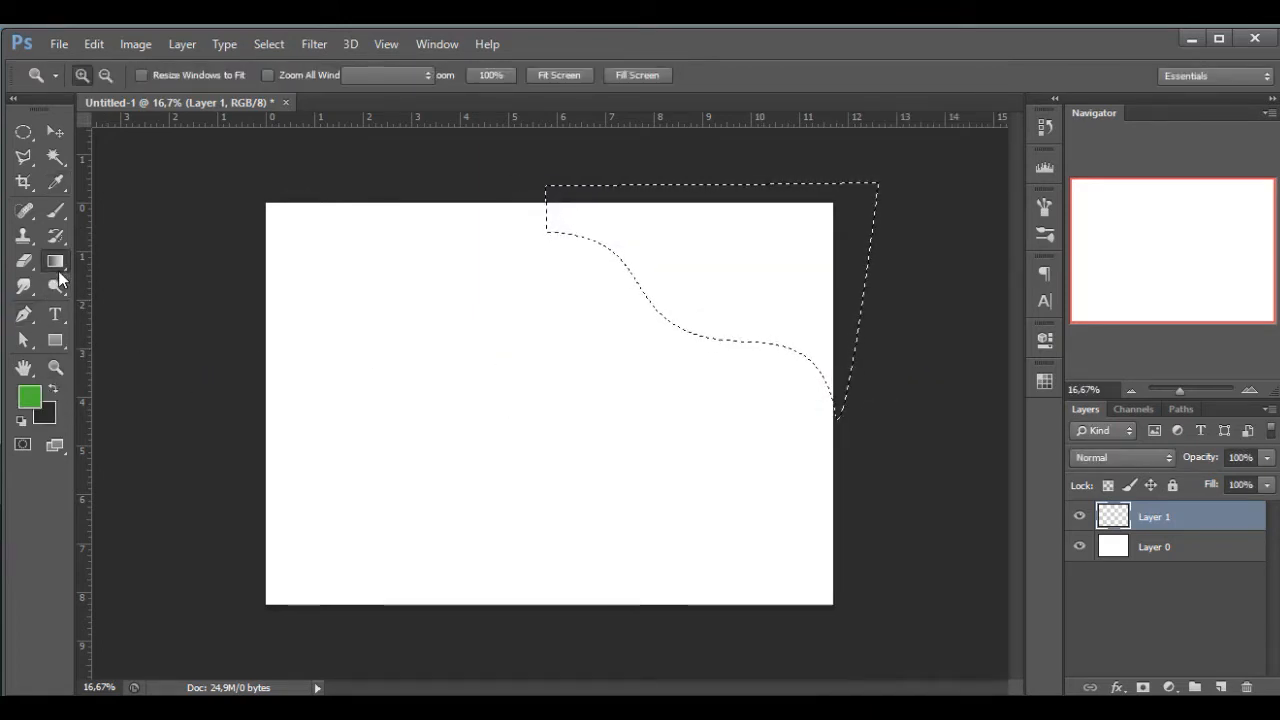
{"action": "left_click", "coordinate": [57, 265]}
{"action": "left_click_drag", "start_coordinate": [690, 152], "coordinate": [697, 114]}
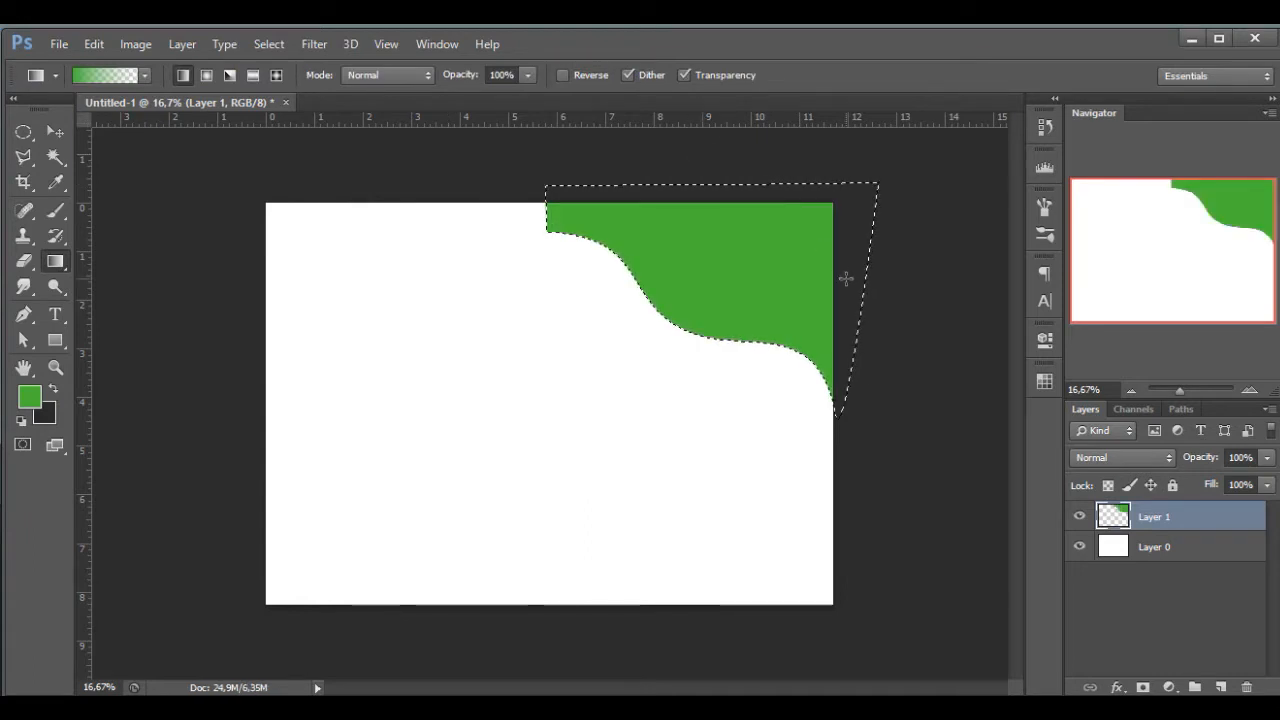
{"action": "key", "text": "ctrl+d"}
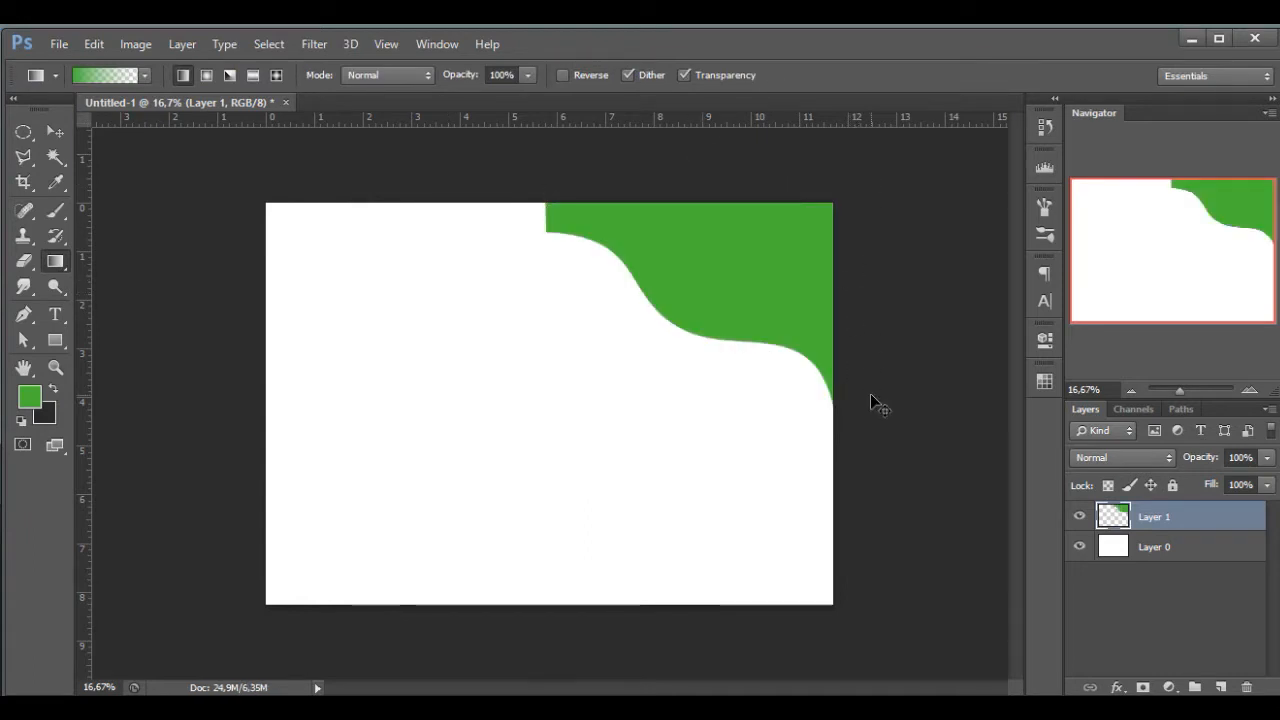
Step: Duplicate Layer 1 and flip the copy horizontally
{"action": "key", "text": "ctrl+j"}
{"action": "key", "text": "ctrl+t"}
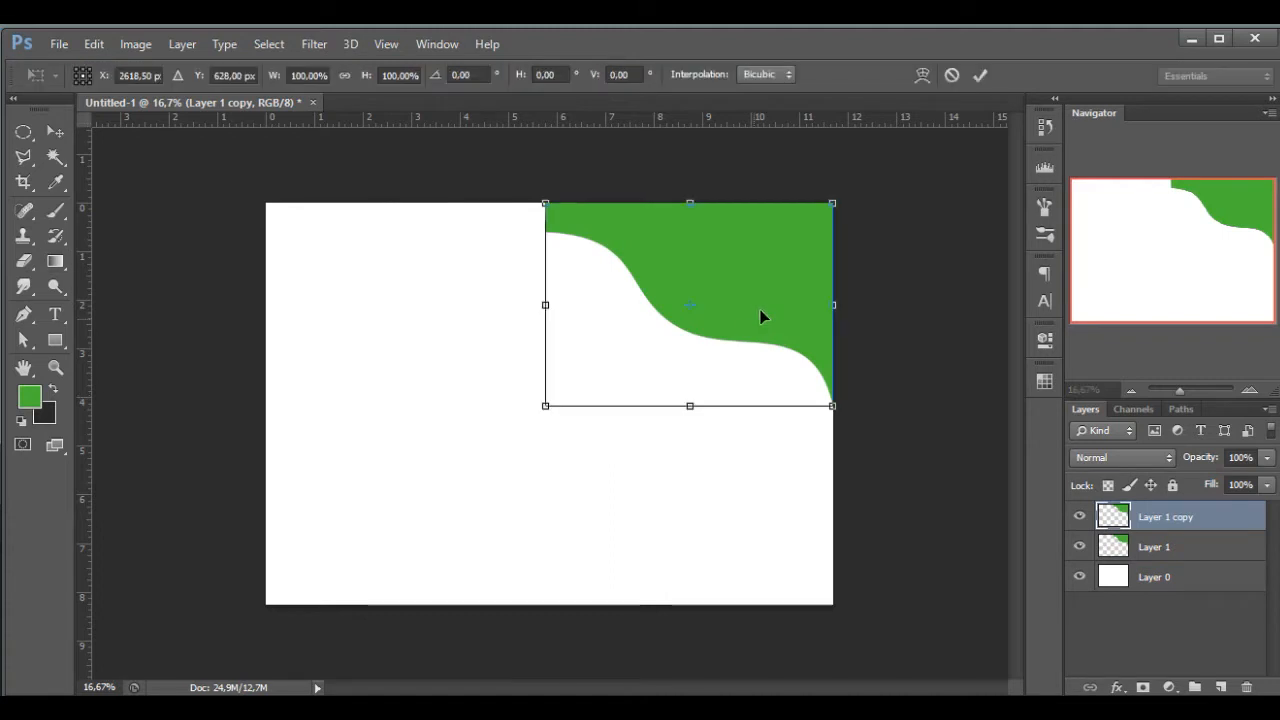
{"action": "right_click", "coordinate": [760, 311]}
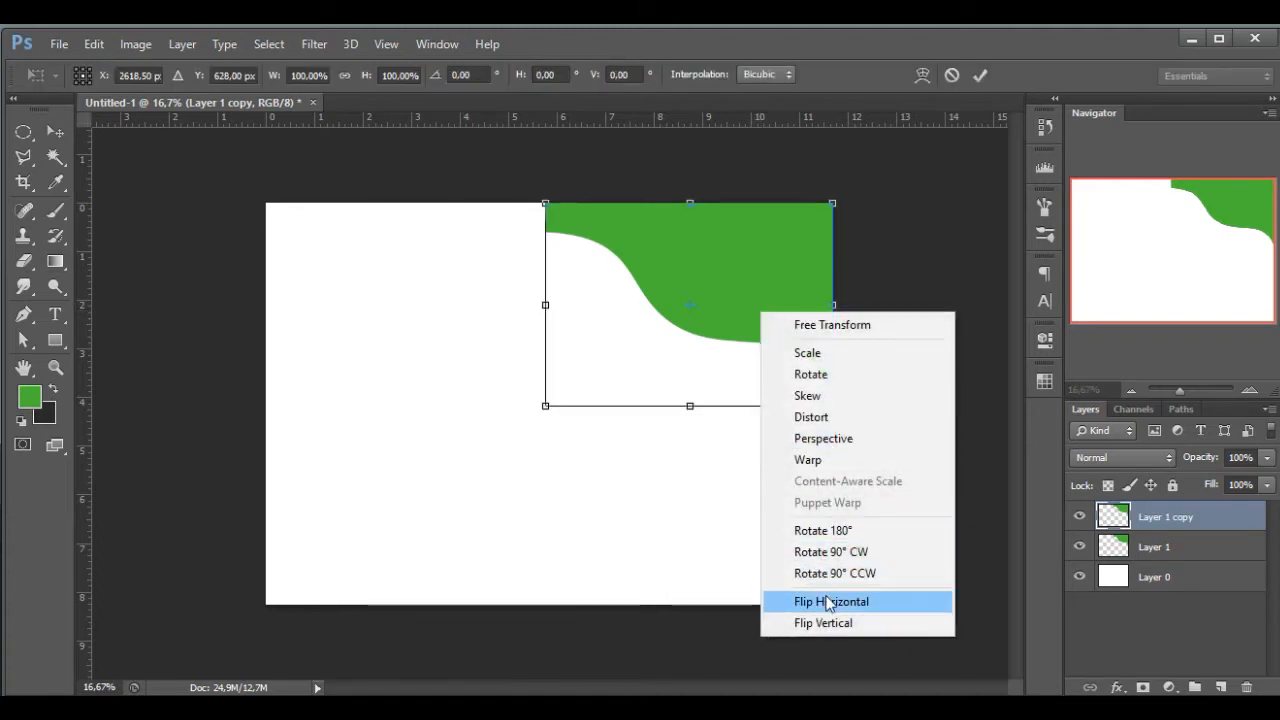
{"action": "left_click", "coordinate": [828, 601]}
{"action": "left_click", "coordinate": [980, 75]}
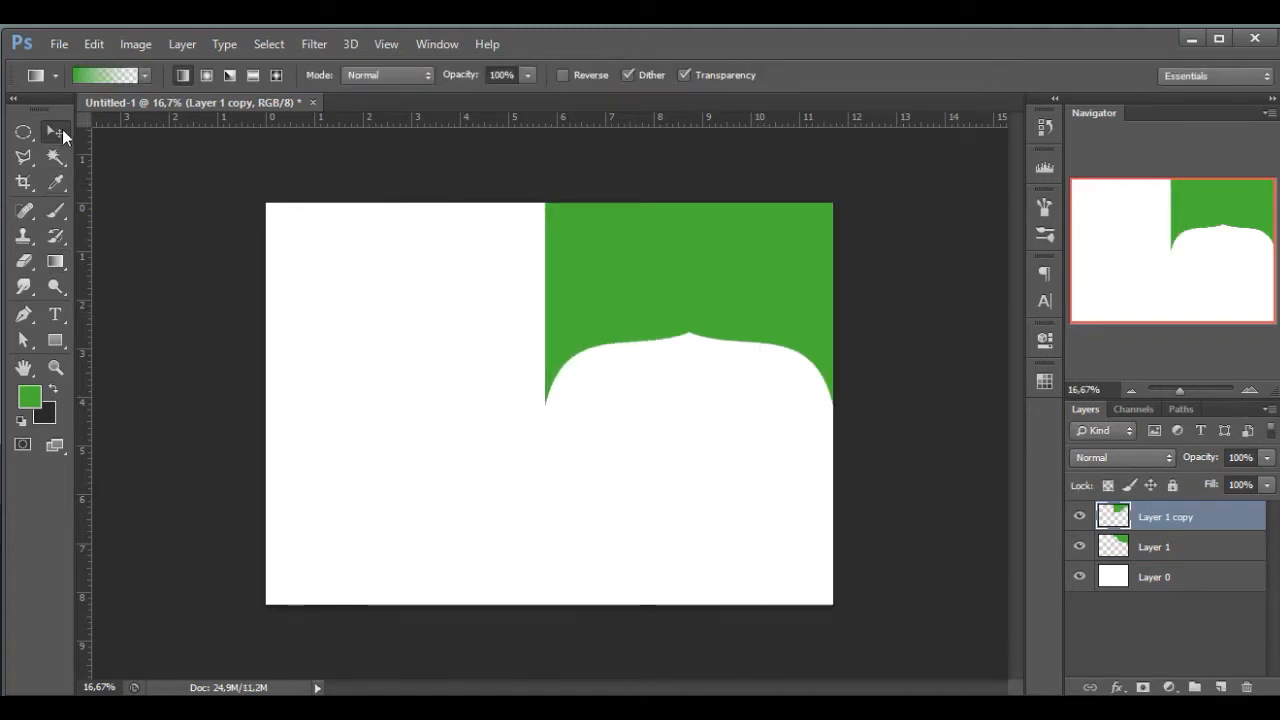
Step: Move the flipped green copy across to the page's left edge so it mirrors the original shape
{"action": "left_click", "coordinate": [55, 131]}
{"action": "key", "text": "shift+Left"}
{"action": "key", "text": "shift+Left"}
{"action": "key", "text": "shift+Left"}
{"action": "key", "text": "shift+Left"}
{"action": "key", "text": "shift+Left"}
{"action": "key", "text": "shift+Left"}
{"action": "key", "text": "shift+Left"}
{"action": "key", "text": "shift+Left"}
{"action": "key", "text": "shift+Left"}
{"action": "key", "text": "shift+Left"}
{"action": "key", "text": "shift+Left"}
{"action": "key", "text": "shift+Left"}
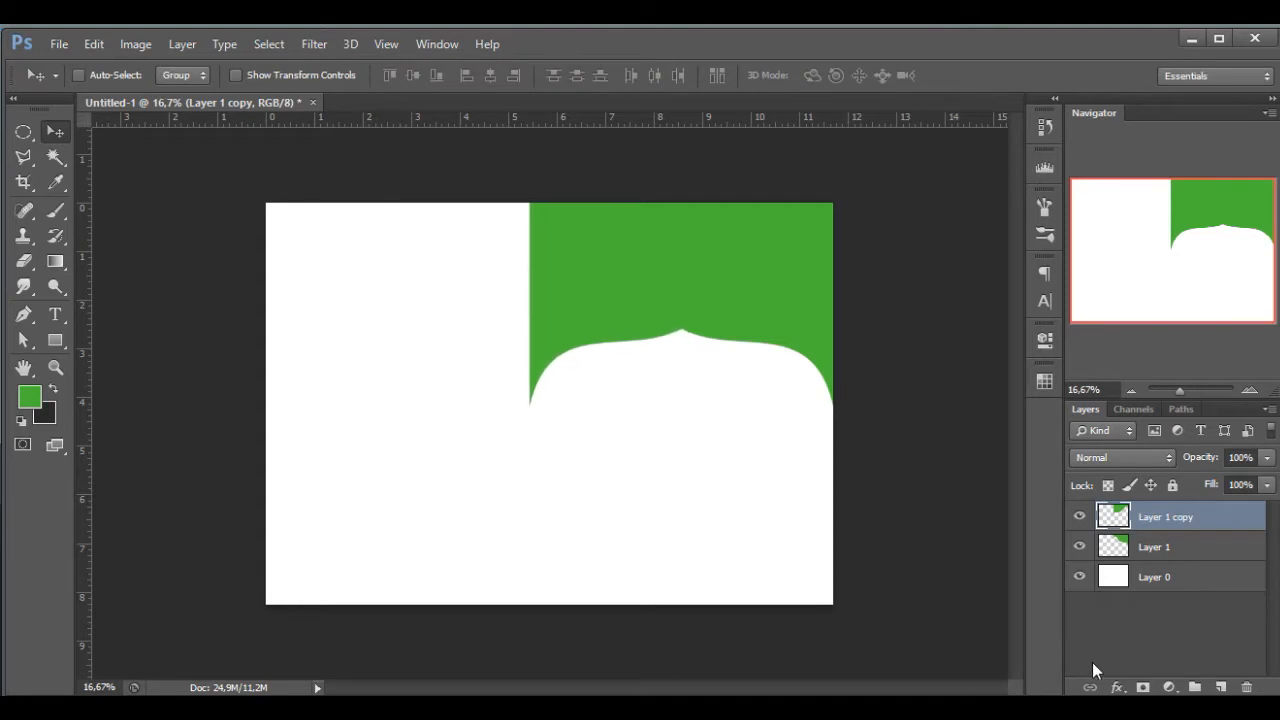
{"action": "left_click_drag", "start_coordinate": [566, 326], "coordinate": [362, 314]}
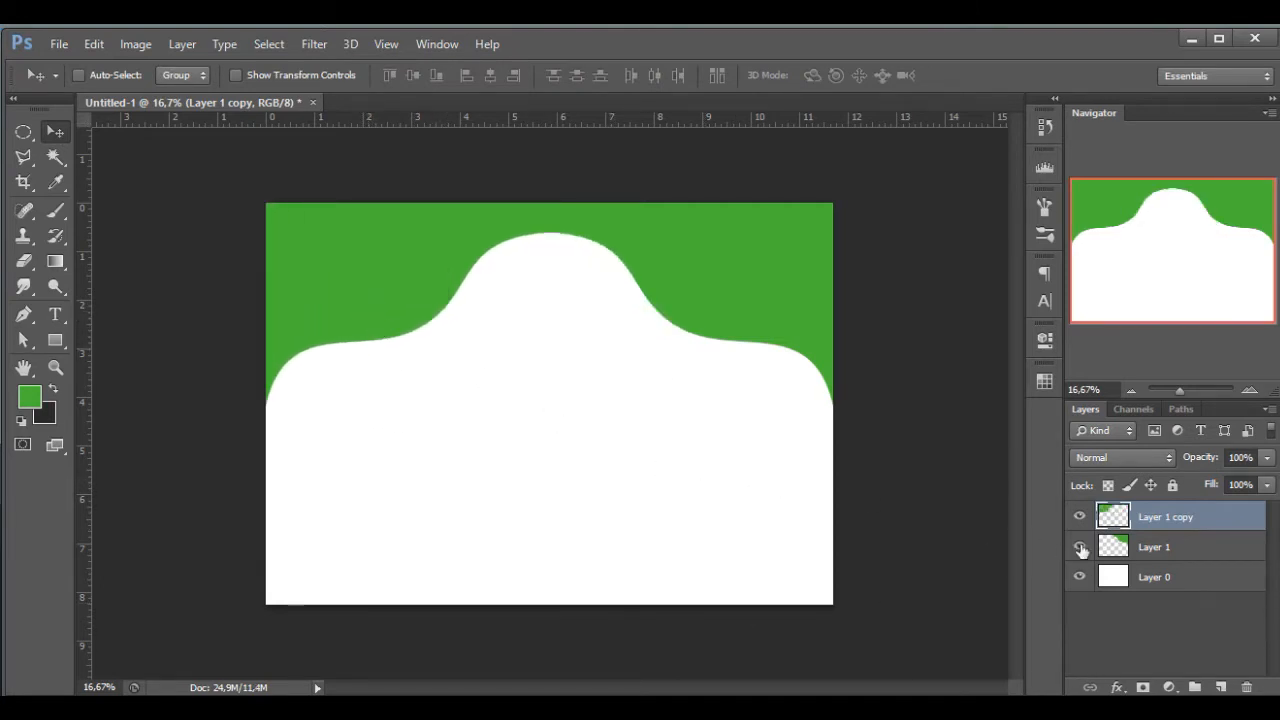
Step: Merge the two green shape layers into one layer
{"action": "left_click", "coordinate": [1170, 558], "text": "ctrl"}
{"action": "right_click", "coordinate": [1169, 555]}
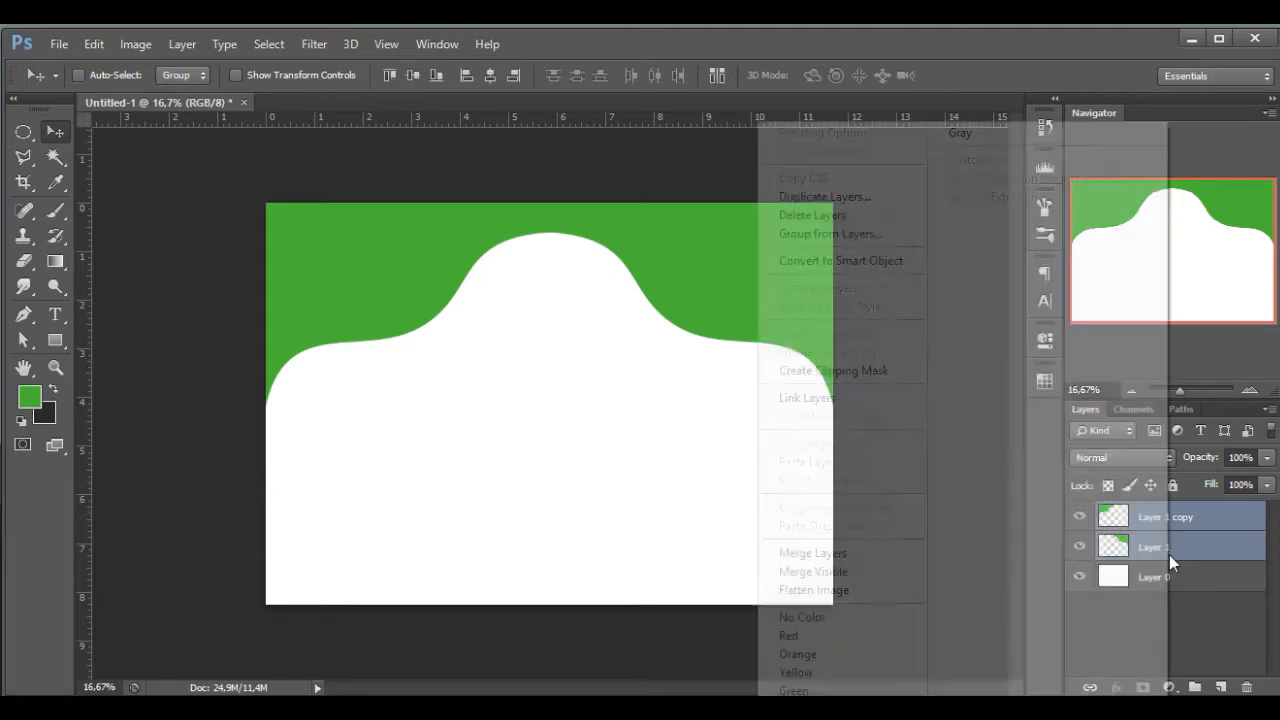
{"action": "left_click", "coordinate": [813, 553]}
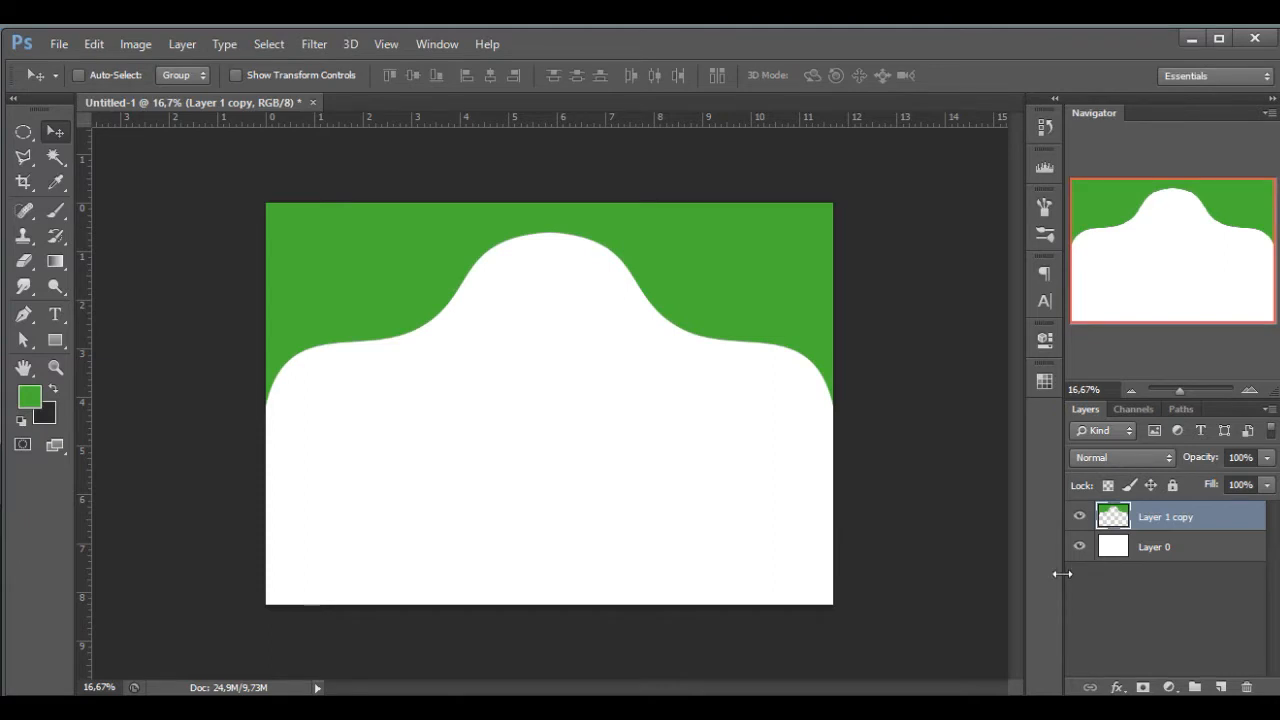
Step: Duplicate the merged green shape and fill the copy completely with the dark gray colour using the Gradient tool
{"action": "key", "text": "ctrl+j"}
{"action": "left_click", "coordinate": [1113, 517], "text": "ctrl"}
{"action": "left_click", "coordinate": [54, 389]}
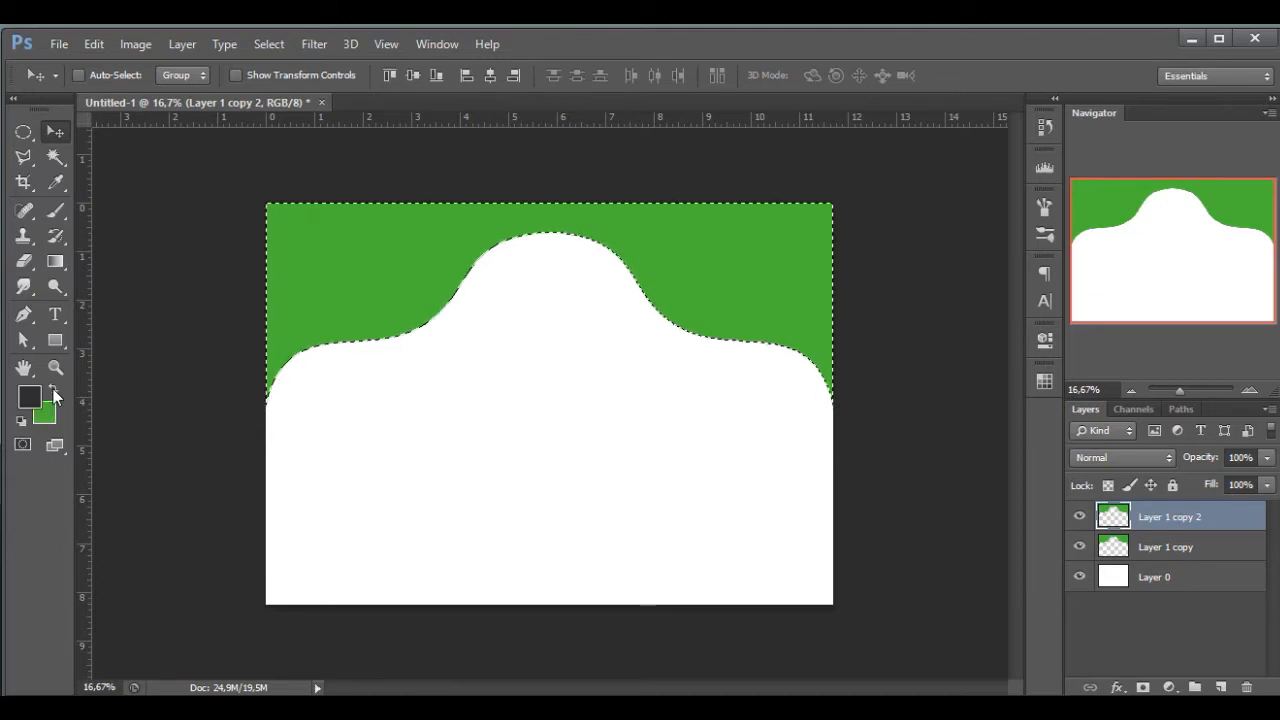
{"action": "left_click", "coordinate": [54, 261]}
{"action": "left_click_drag", "start_coordinate": [517, 177], "coordinate": [528, 131]}
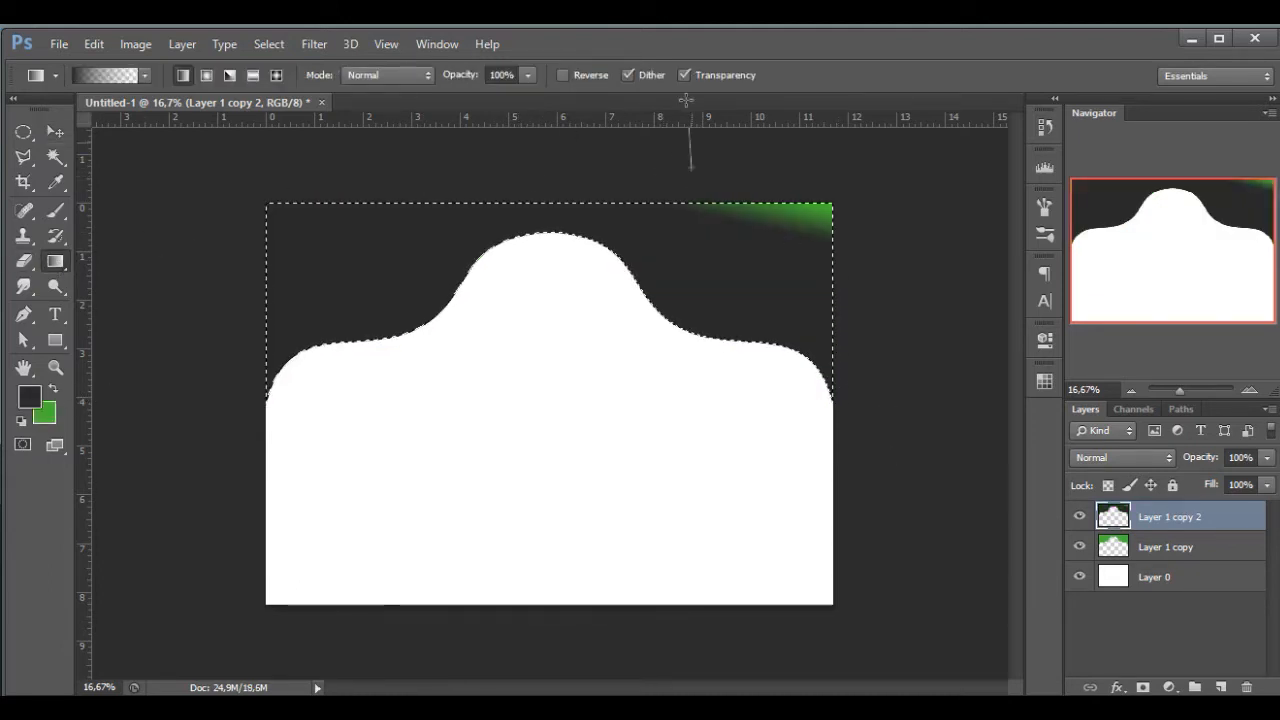
{"action": "left_click_drag", "start_coordinate": [694, 137], "coordinate": [843, 309]}
{"action": "key", "text": "ctrl+d"}
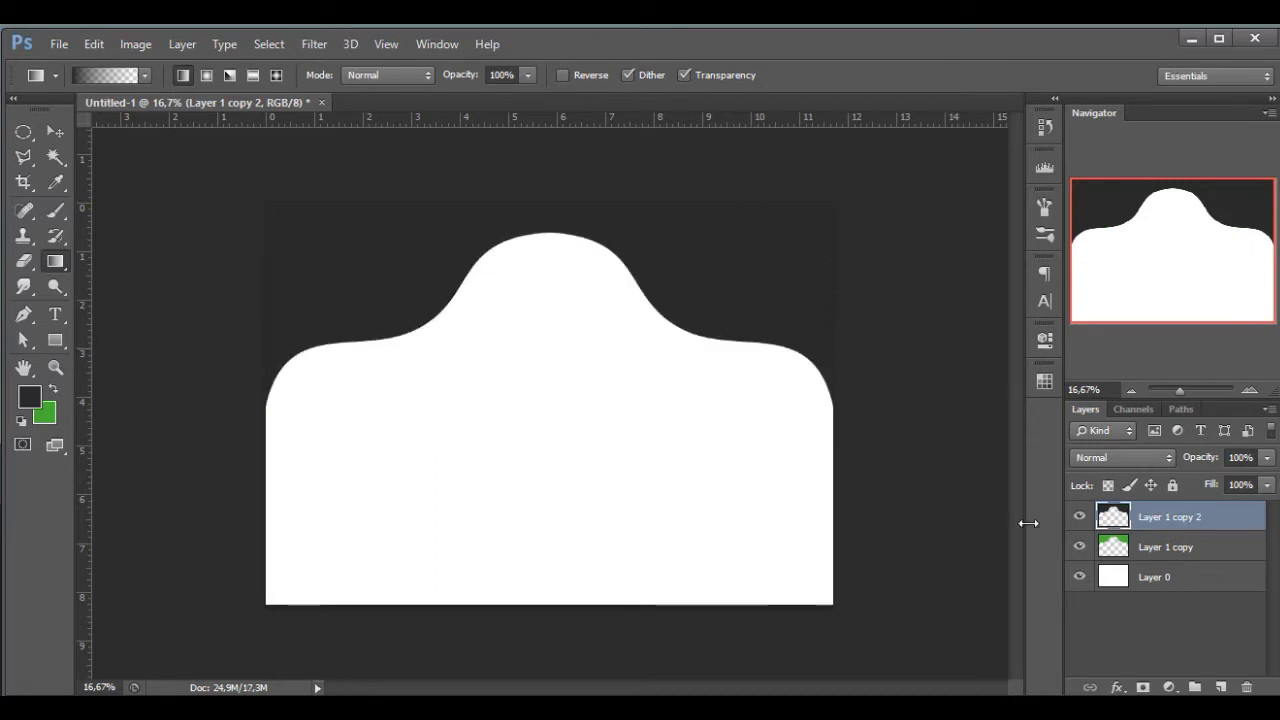
Step: Scale the dark copy to about 92.83% height from its lower edge and 103.42% width about its centre, exposing a green border
{"action": "key", "text": "ctrl+t"}
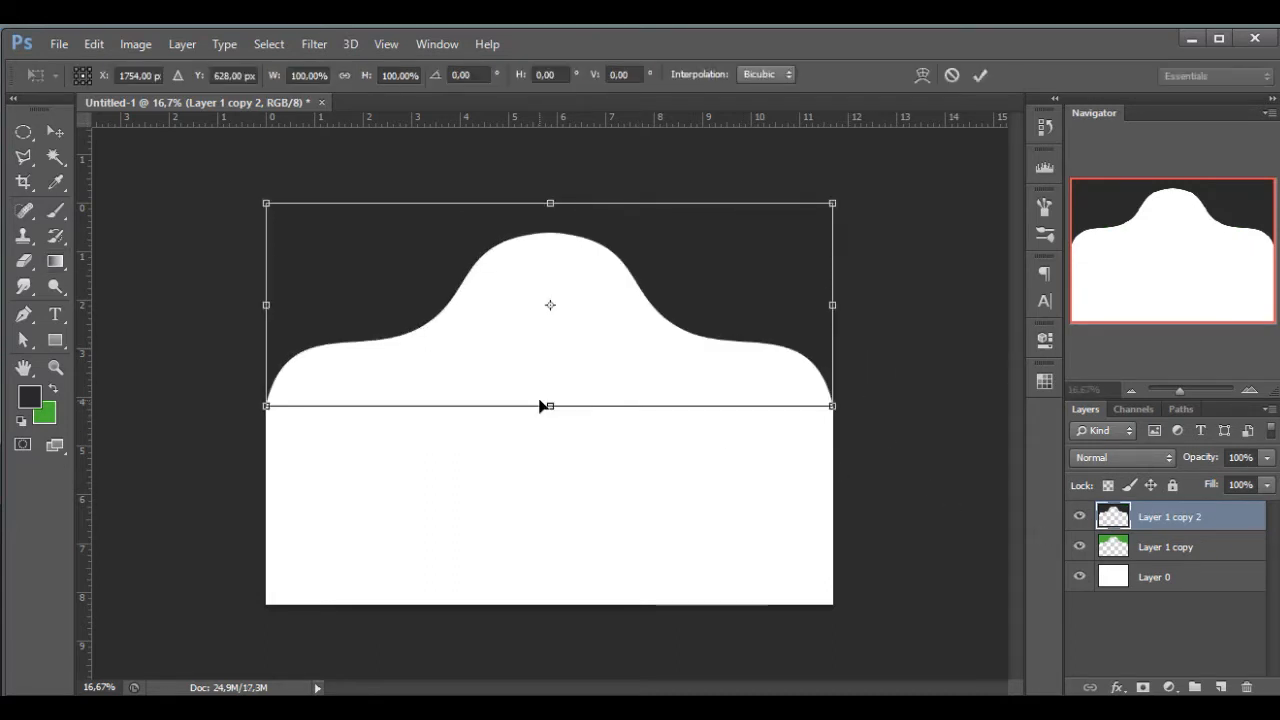
{"action": "left_click_drag", "start_coordinate": [550, 401], "coordinate": [551, 391]}
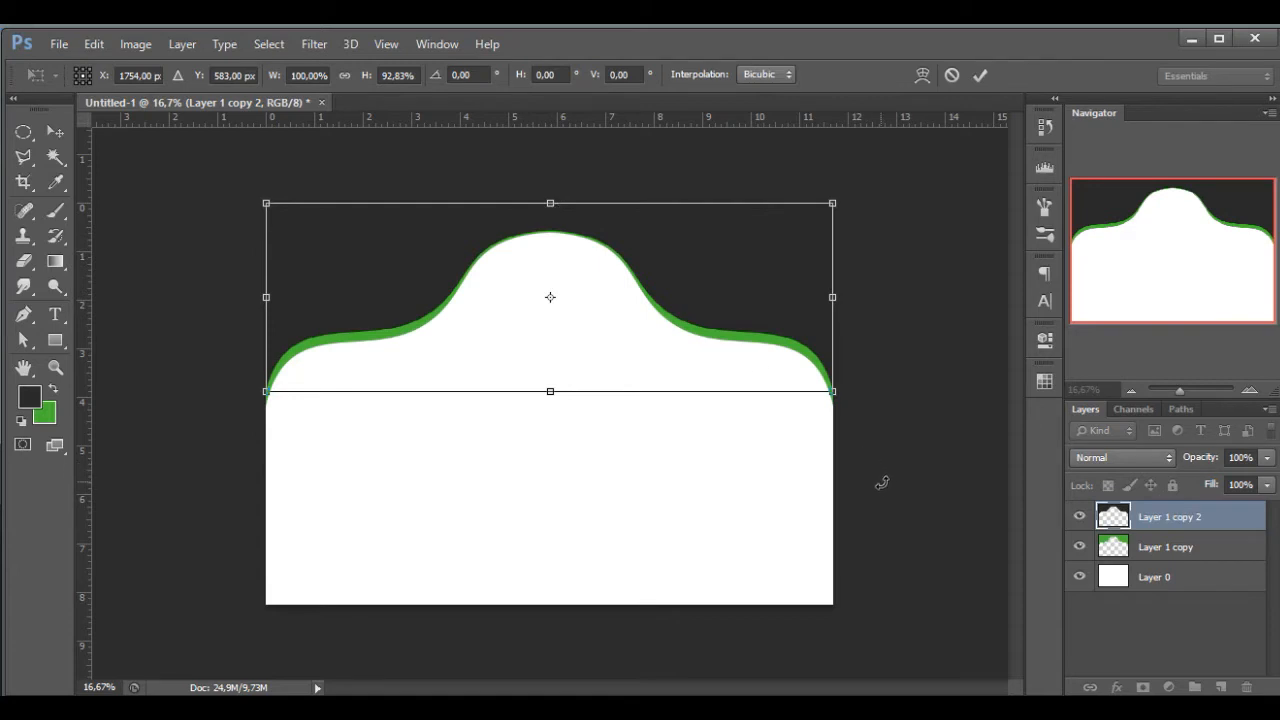
{"action": "left_click_drag", "start_coordinate": [836, 298], "coordinate": [845, 299]}
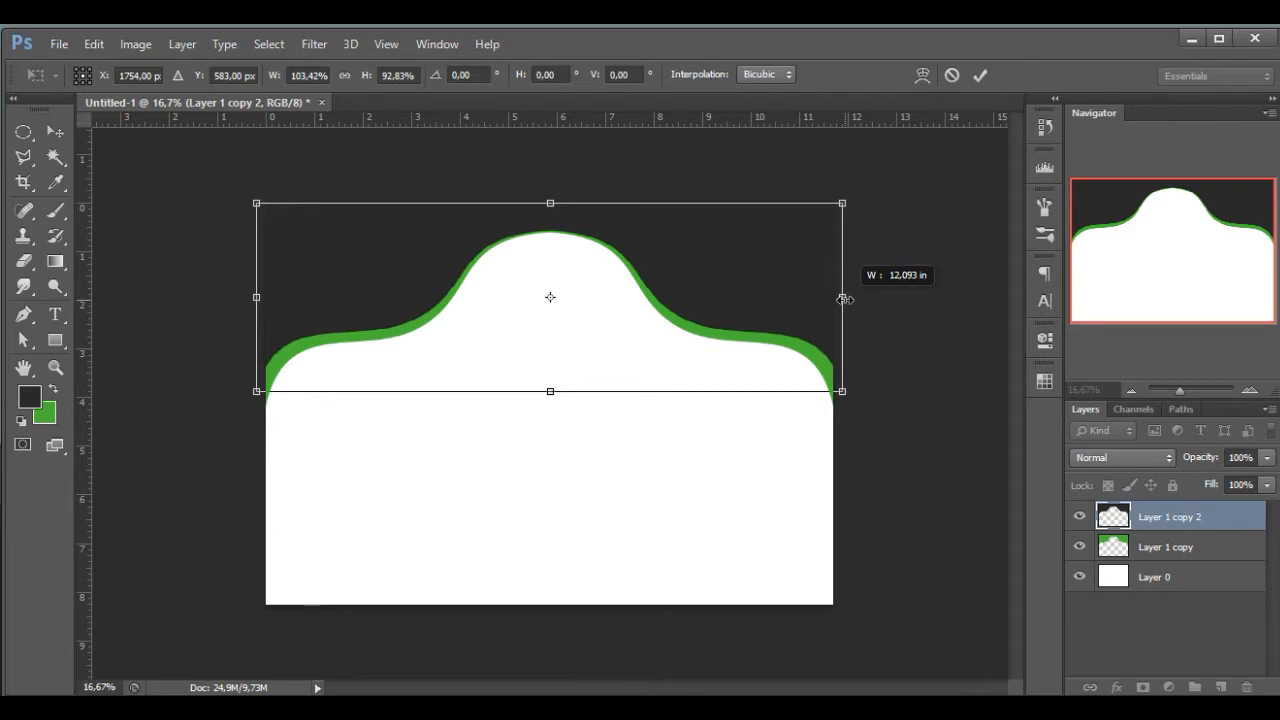
{"action": "left_click_drag", "start_coordinate": [845, 299], "coordinate": [845, 299]}
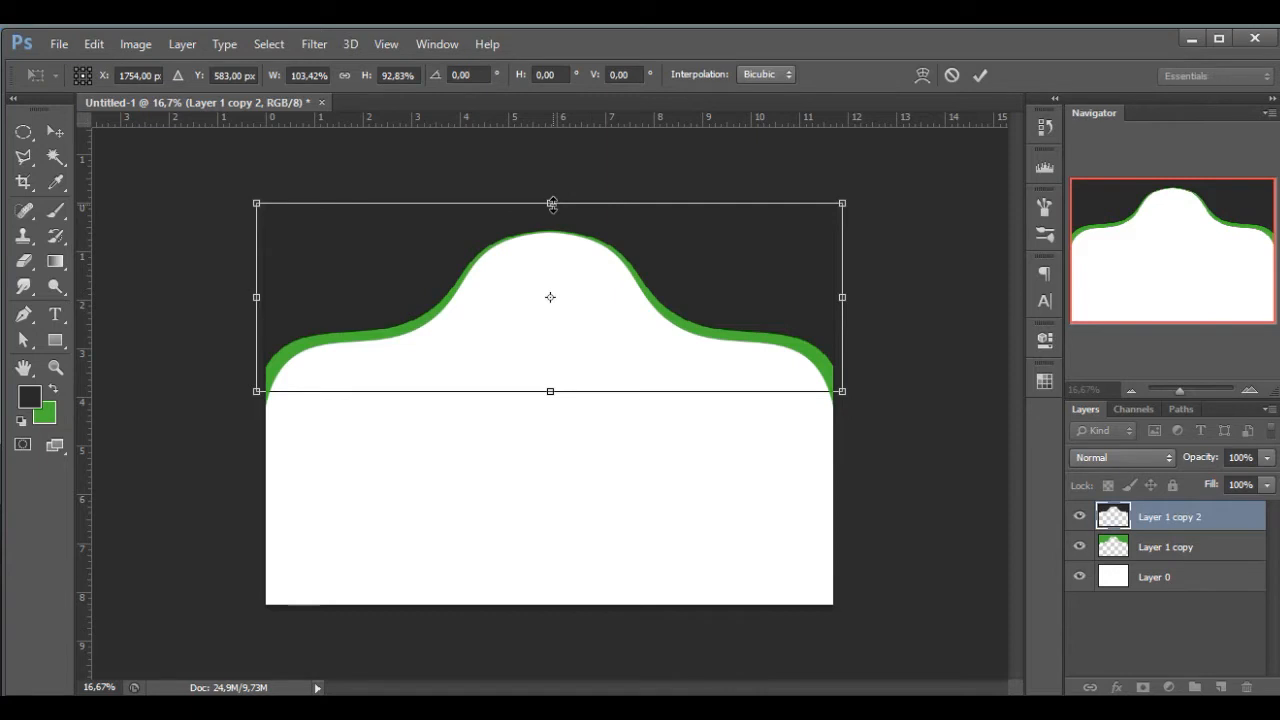
Step: Extend the dark copy slightly above the page and refine its scale to about 104.45% width and 93.31% height, applying the transform
{"action": "left_click_drag", "start_coordinate": [552, 201], "coordinate": [552, 196]}
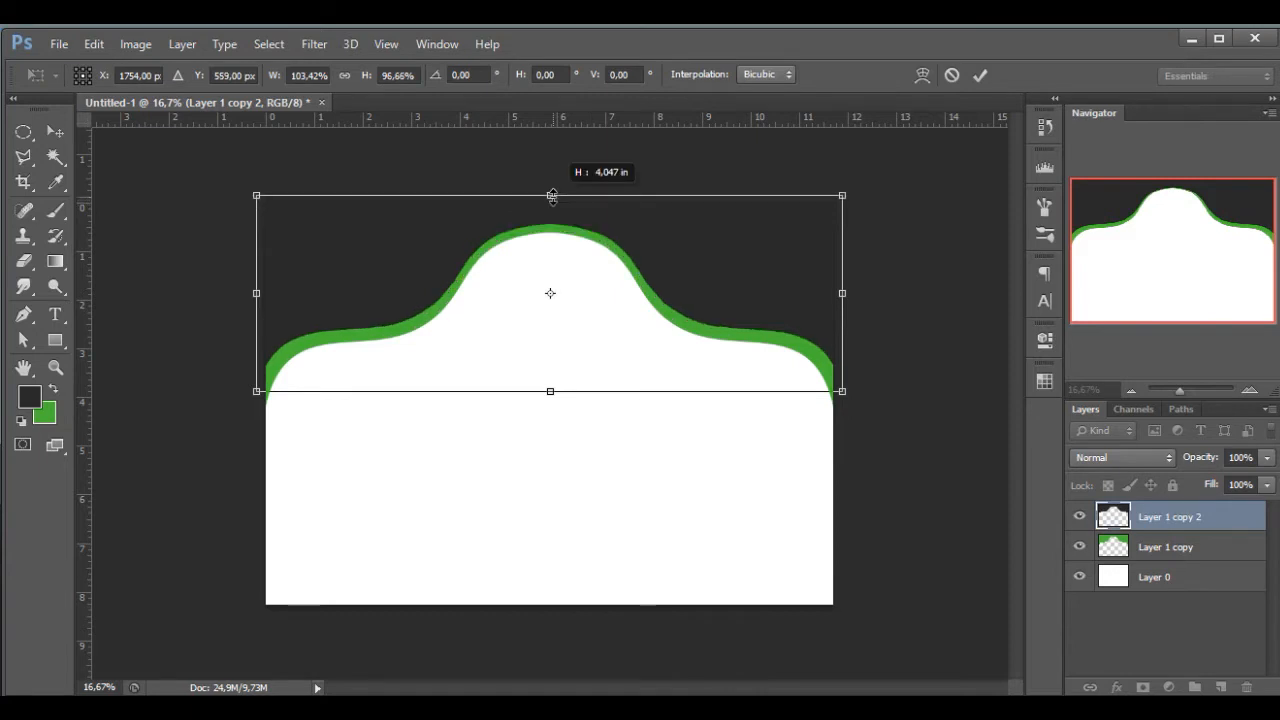
{"action": "key", "text": "ctrl+z"}
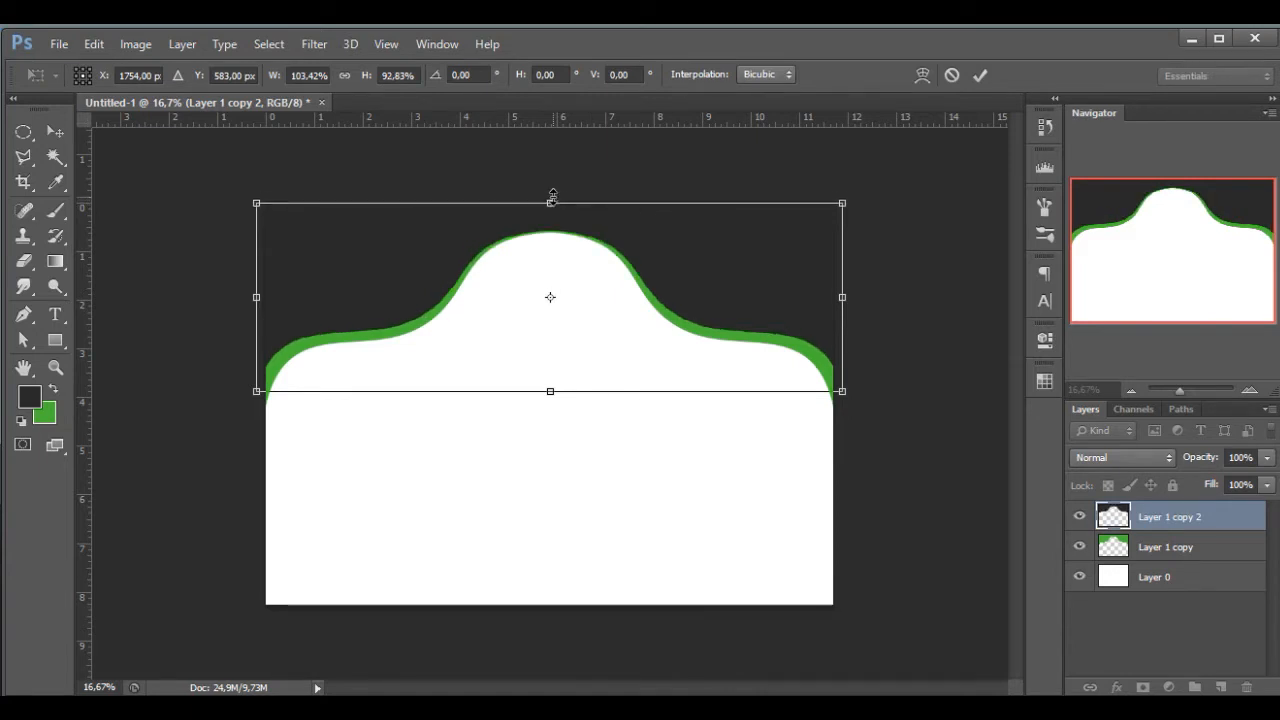
{"action": "left_click_drag", "start_coordinate": [551, 190], "coordinate": [551, 182]}
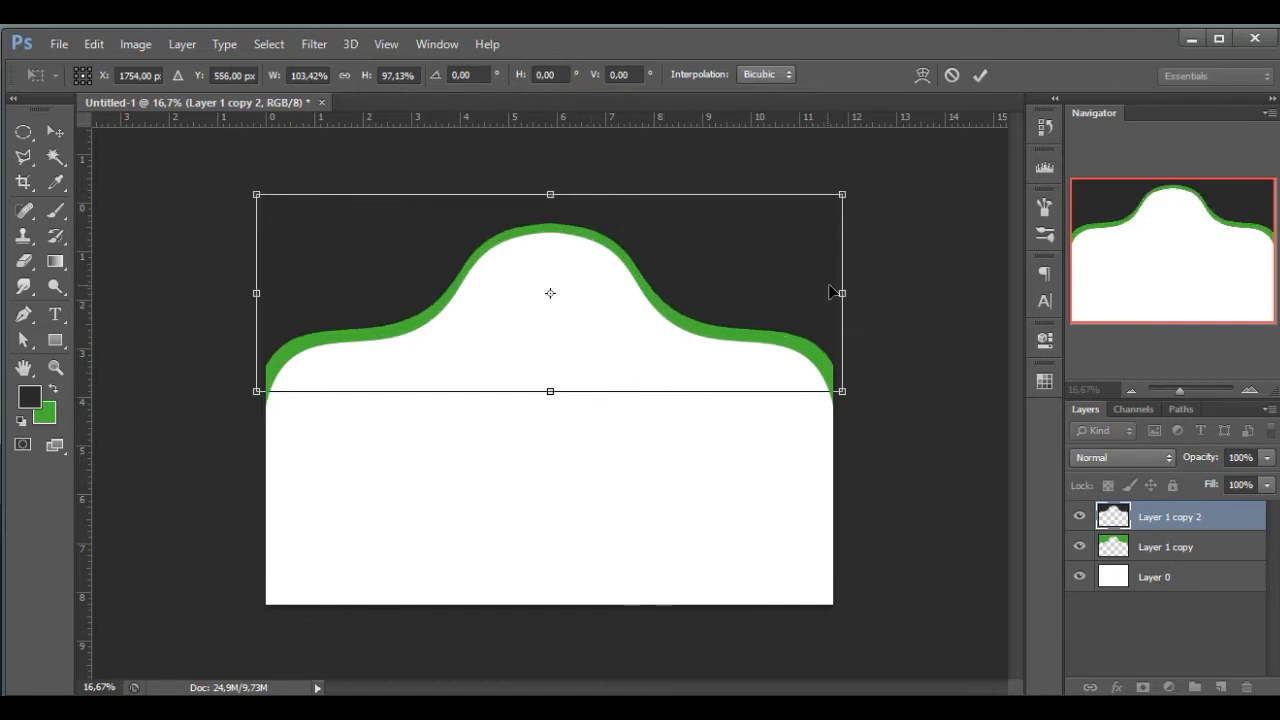
{"action": "left_click_drag", "start_coordinate": [847, 293], "coordinate": [851, 294]}
{"action": "left_click_drag", "start_coordinate": [551, 390], "coordinate": [551, 385]}
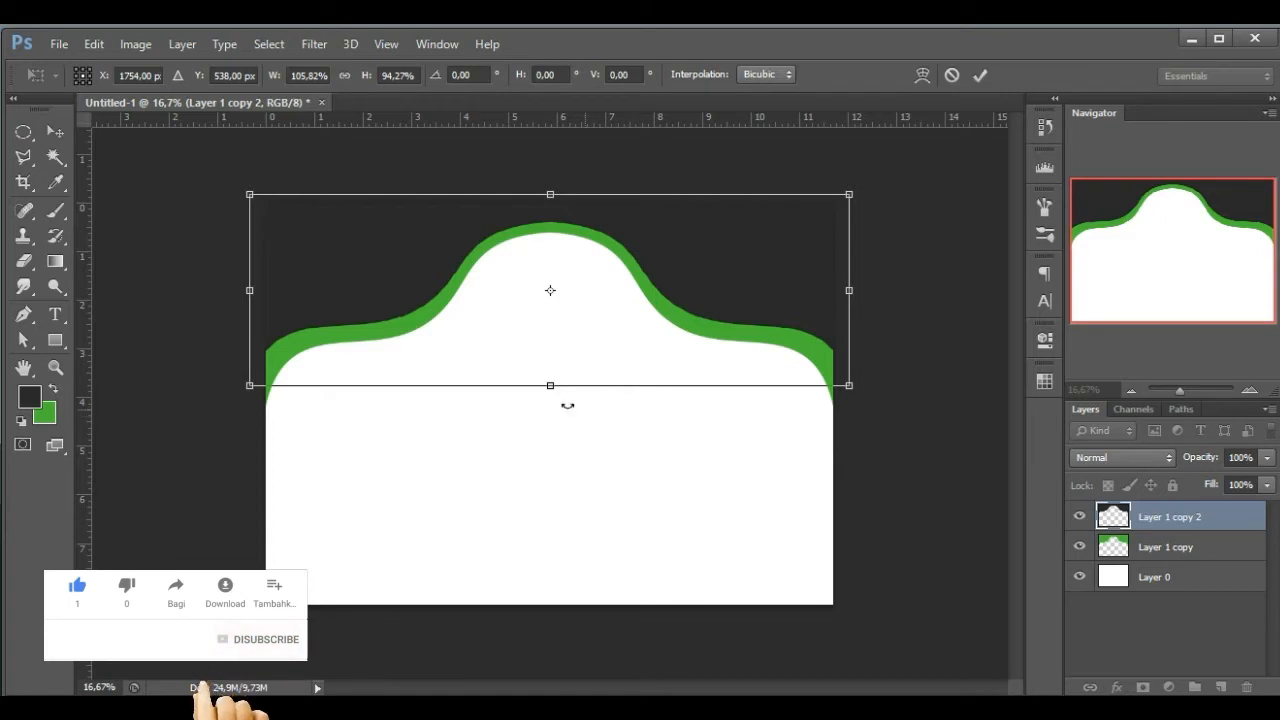
{"action": "left_click_drag", "start_coordinate": [556, 387], "coordinate": [552, 385]}
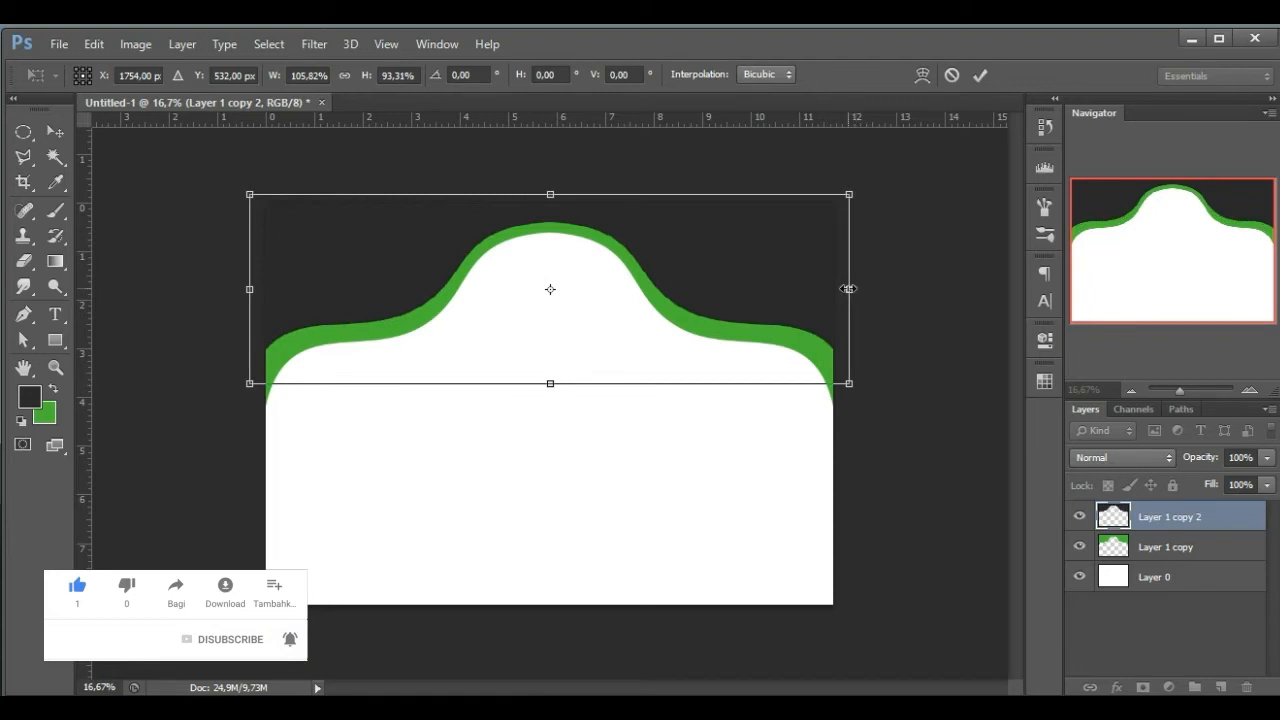
{"action": "left_click_drag", "start_coordinate": [848, 289], "coordinate": [845, 289]}
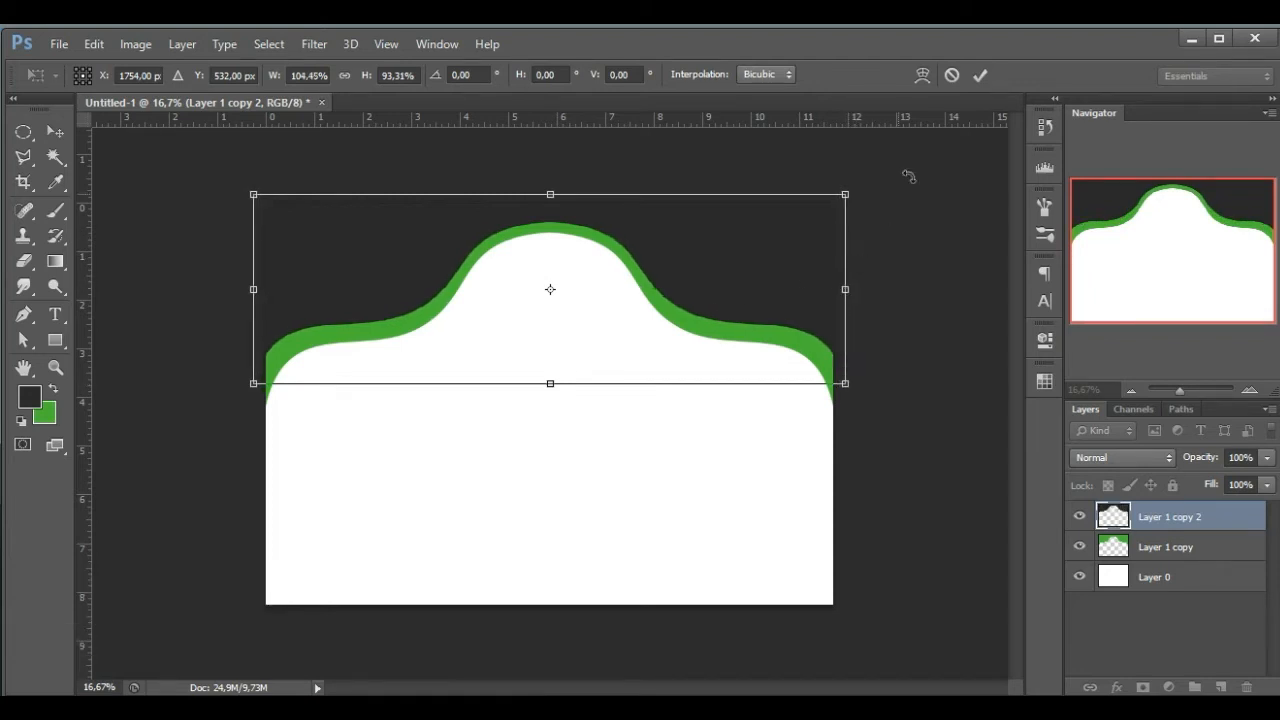
{"action": "left_click", "coordinate": [981, 77]}
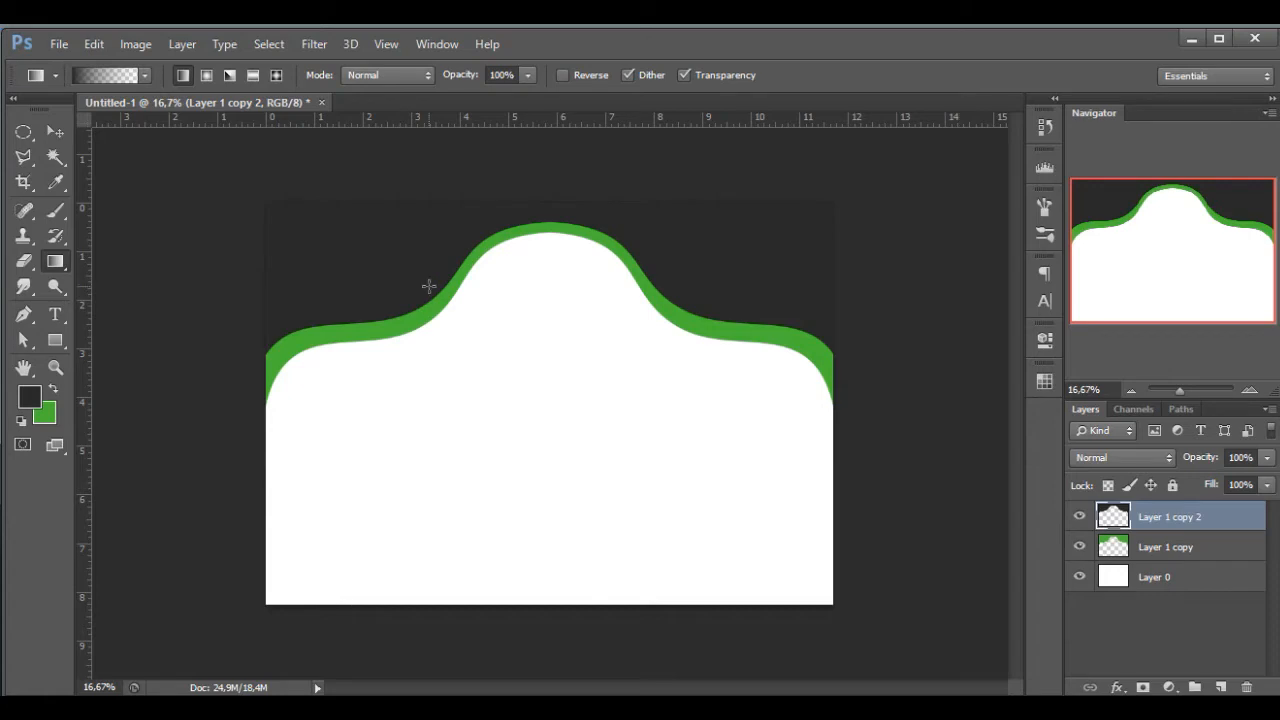
Step: Open the logo_unja1 image from the LOGO folder
{"action": "left_click", "coordinate": [59, 44]}
{"action": "left_click", "coordinate": [68, 83]}
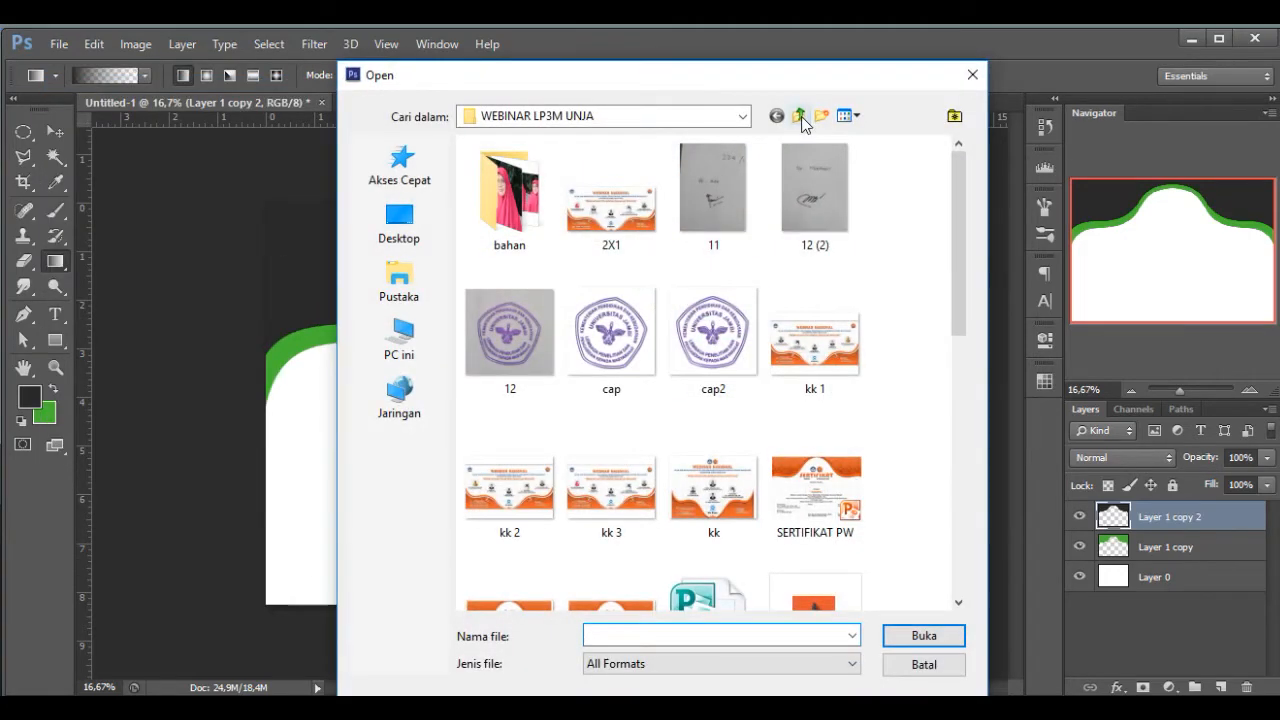
{"action": "left_click", "coordinate": [801, 116]}
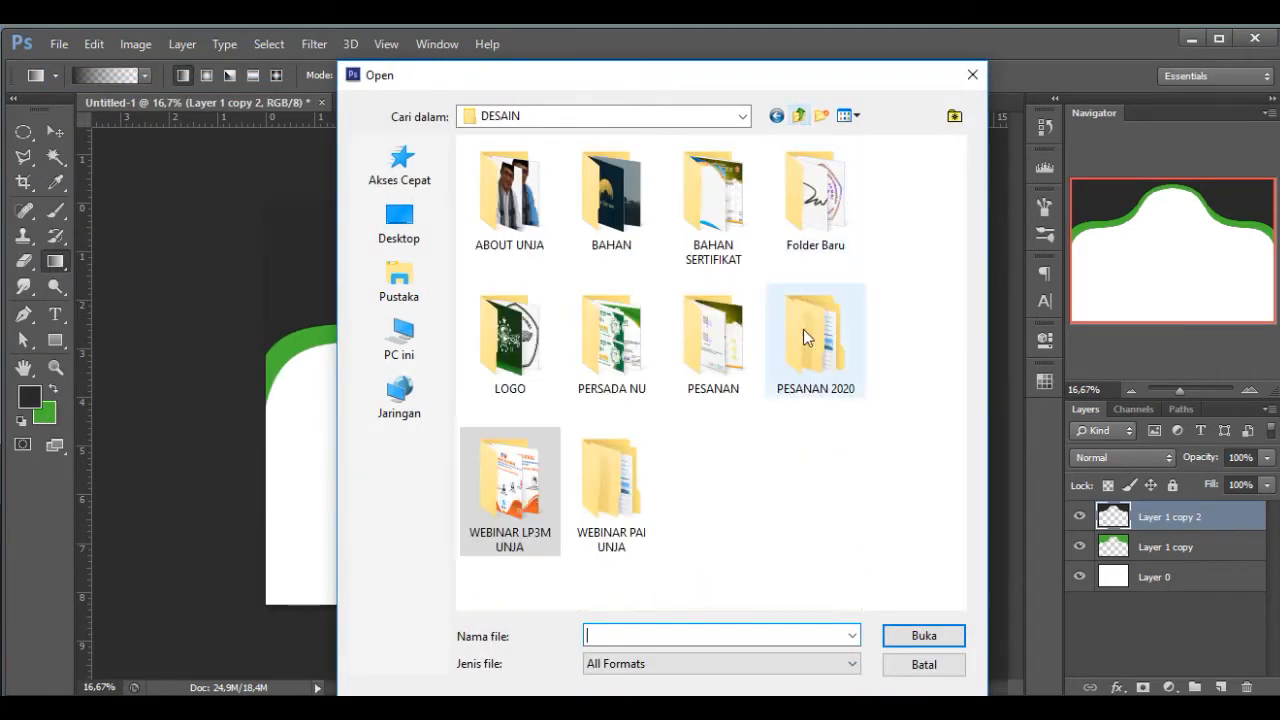
{"action": "double_click", "coordinate": [540, 330]}
{"action": "scroll", "coordinate": [766, 329], "scroll_direction": "down", "scroll_amount": 5}
{"action": "scroll", "coordinate": [770, 330], "scroll_direction": "up", "scroll_amount": 2}
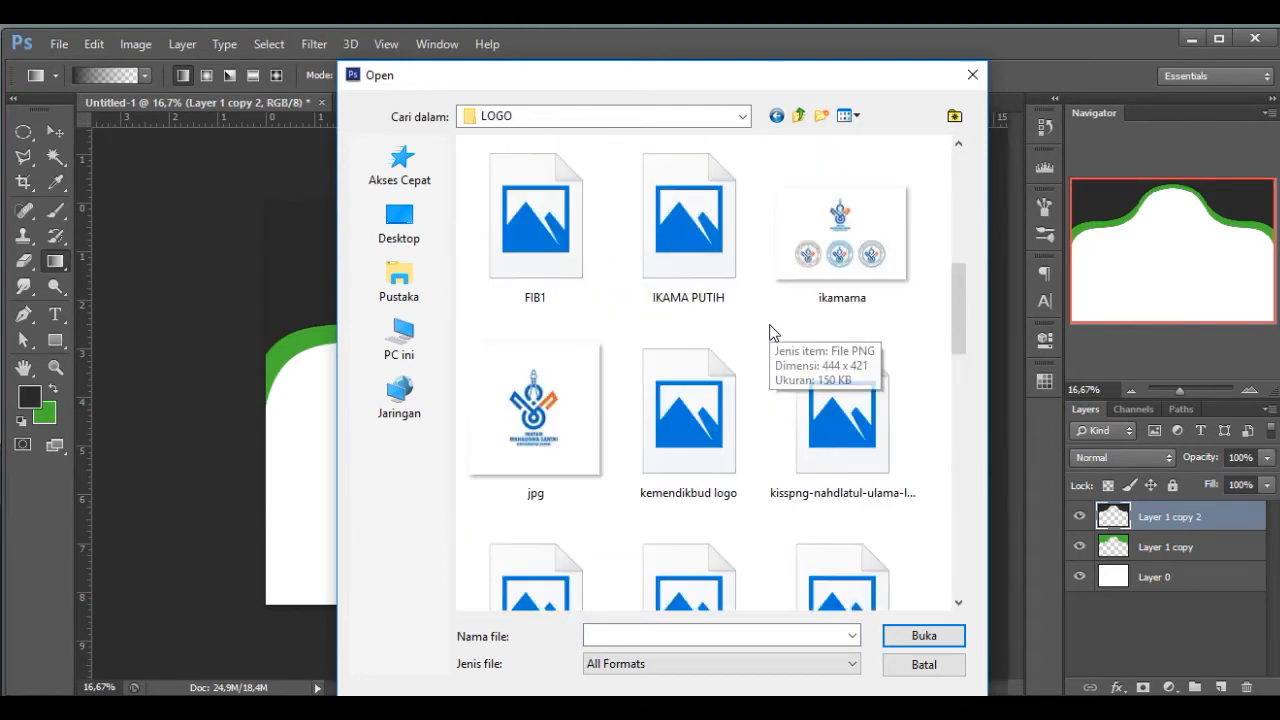
{"action": "scroll", "coordinate": [766, 331], "scroll_direction": "down", "scroll_amount": 3}
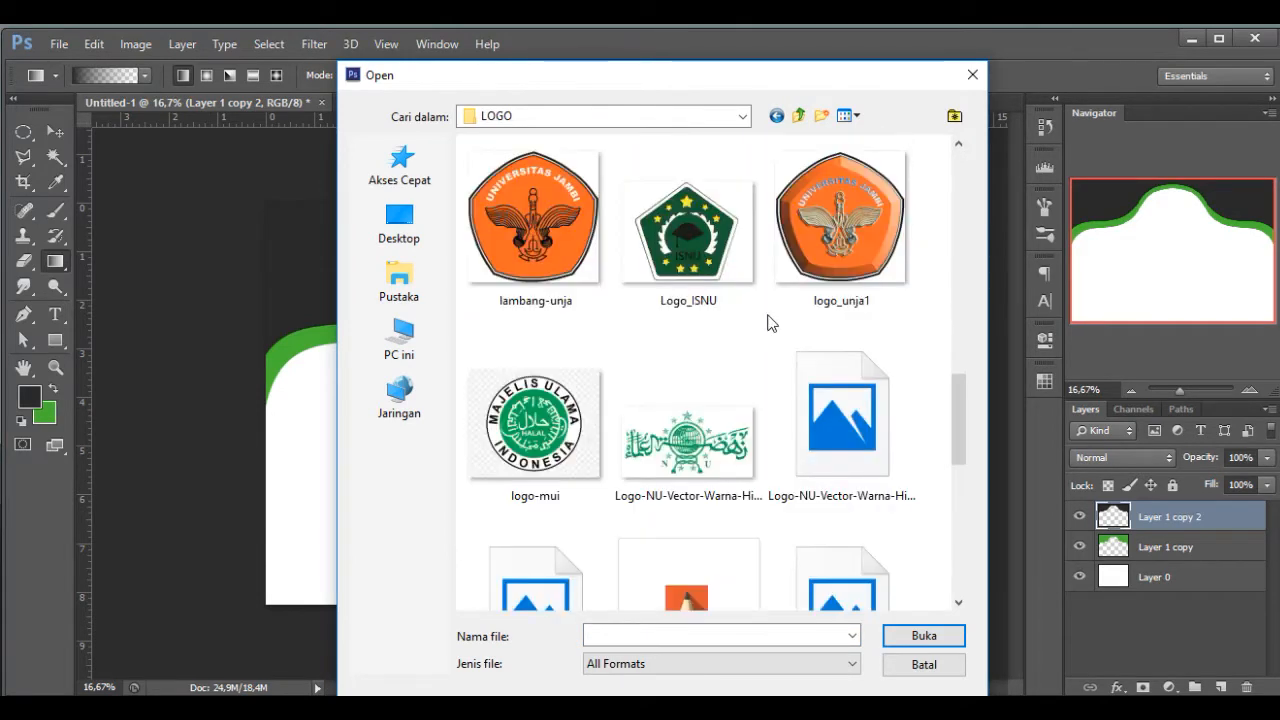
{"action": "double_click", "coordinate": [842, 470]}
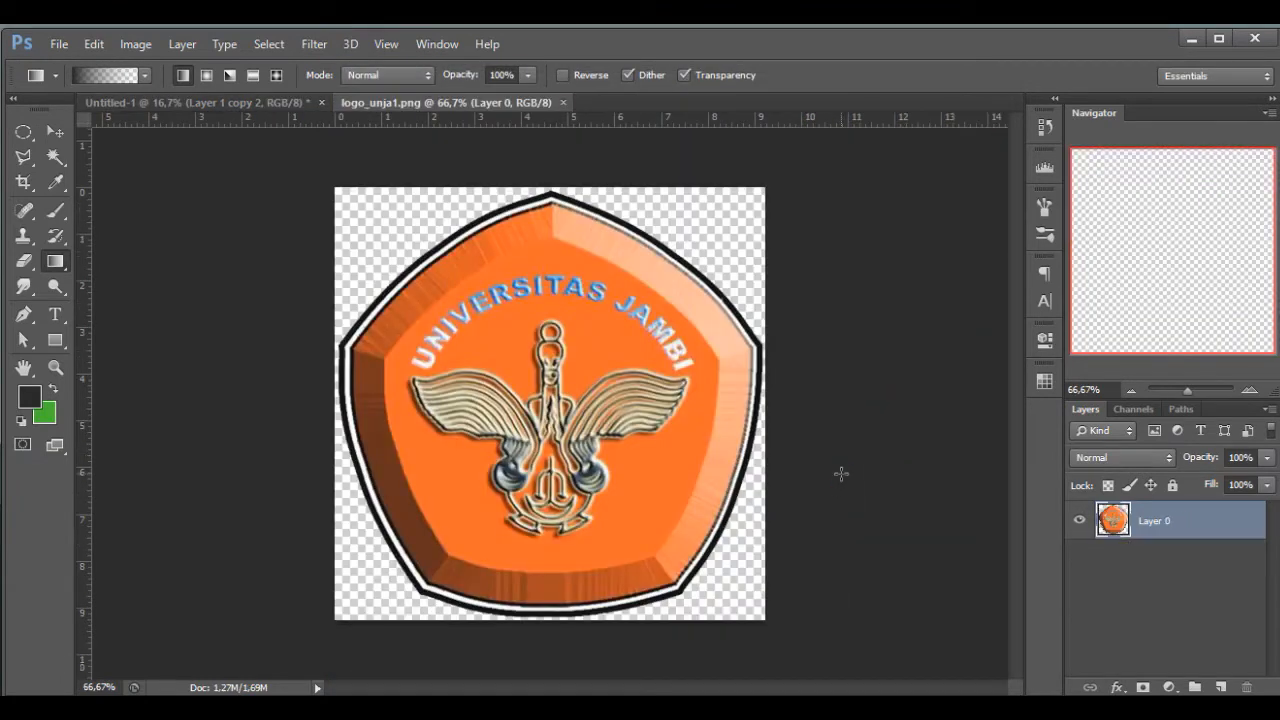
Step: Copy the university logo into the design as the topmost layer and scale it to about 39.88% width and 39.85% height about its centre
{"action": "left_click_drag", "start_coordinate": [1122, 532], "coordinate": [822, 400]}
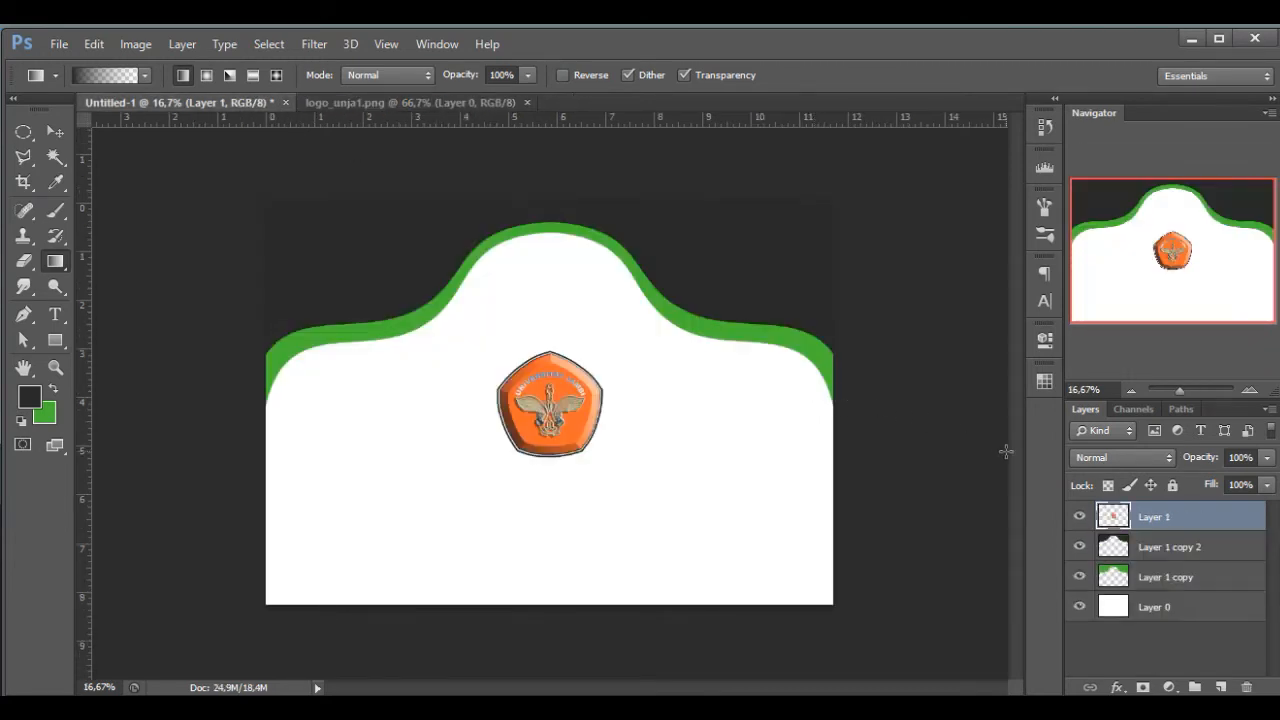
{"action": "key", "text": "ctrl+t"}
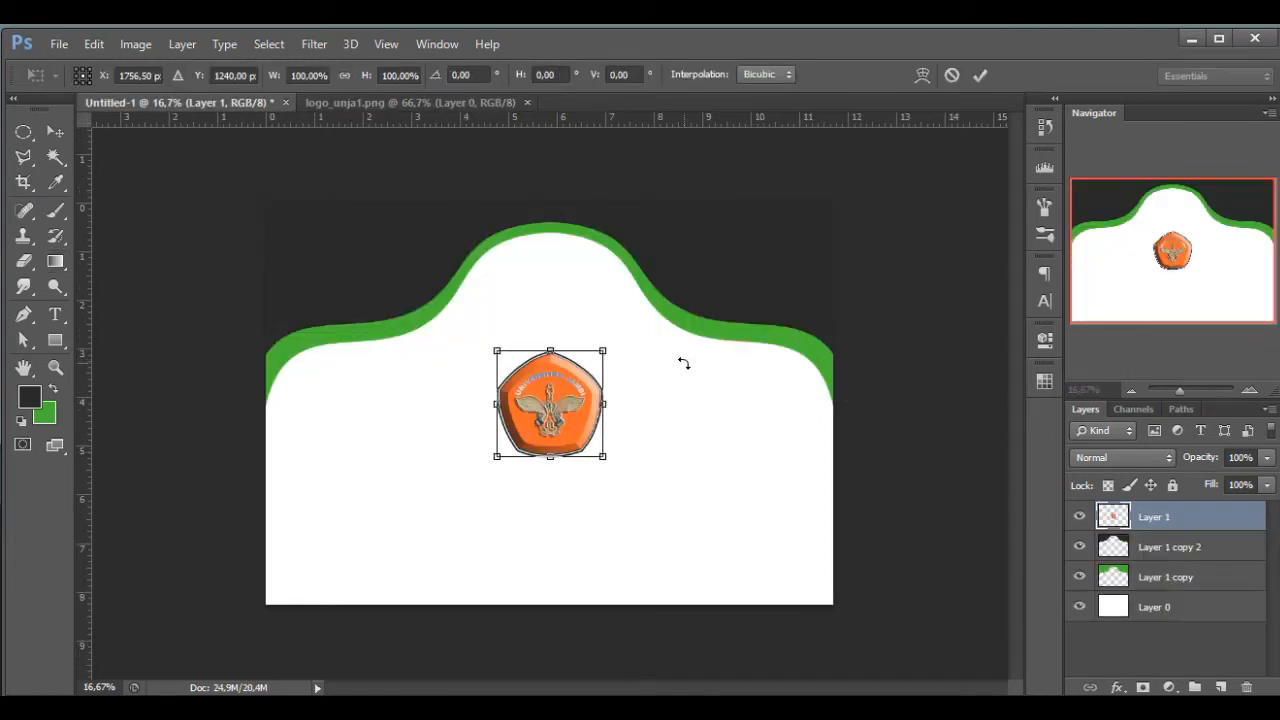
{"action": "left_click_drag", "start_coordinate": [608, 352], "coordinate": [578, 380]}
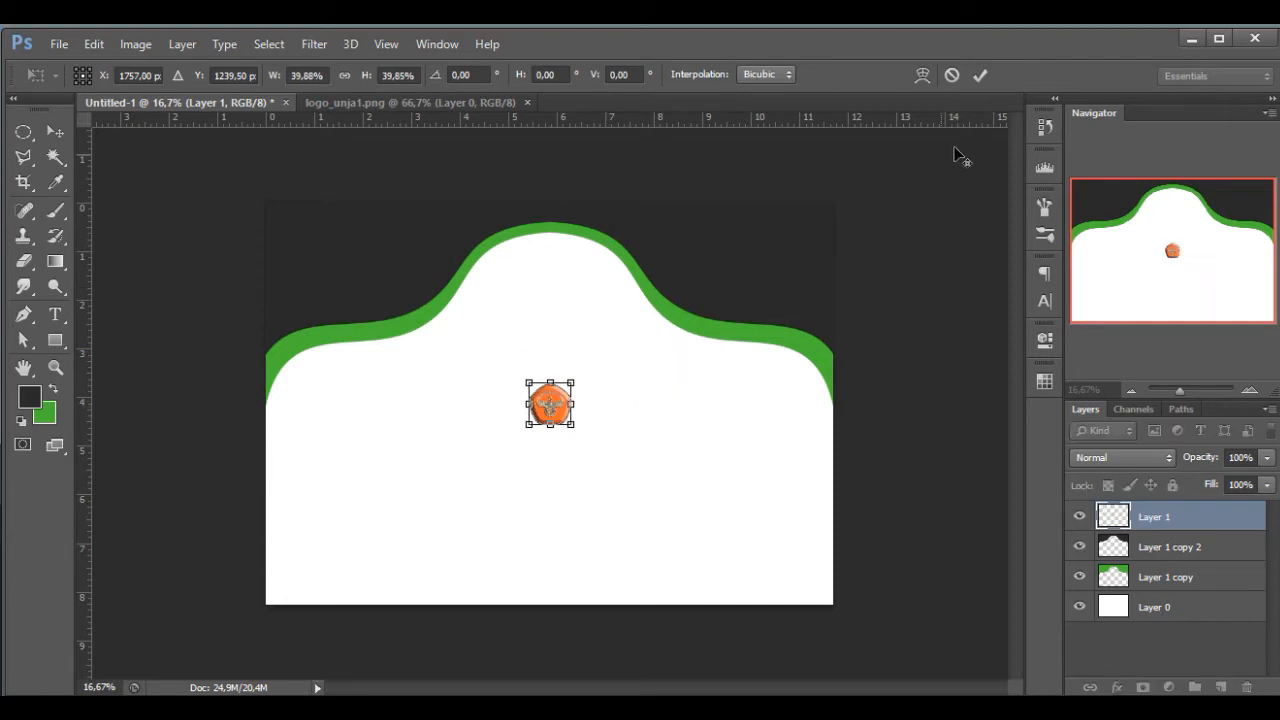
{"action": "key", "text": "Return"}
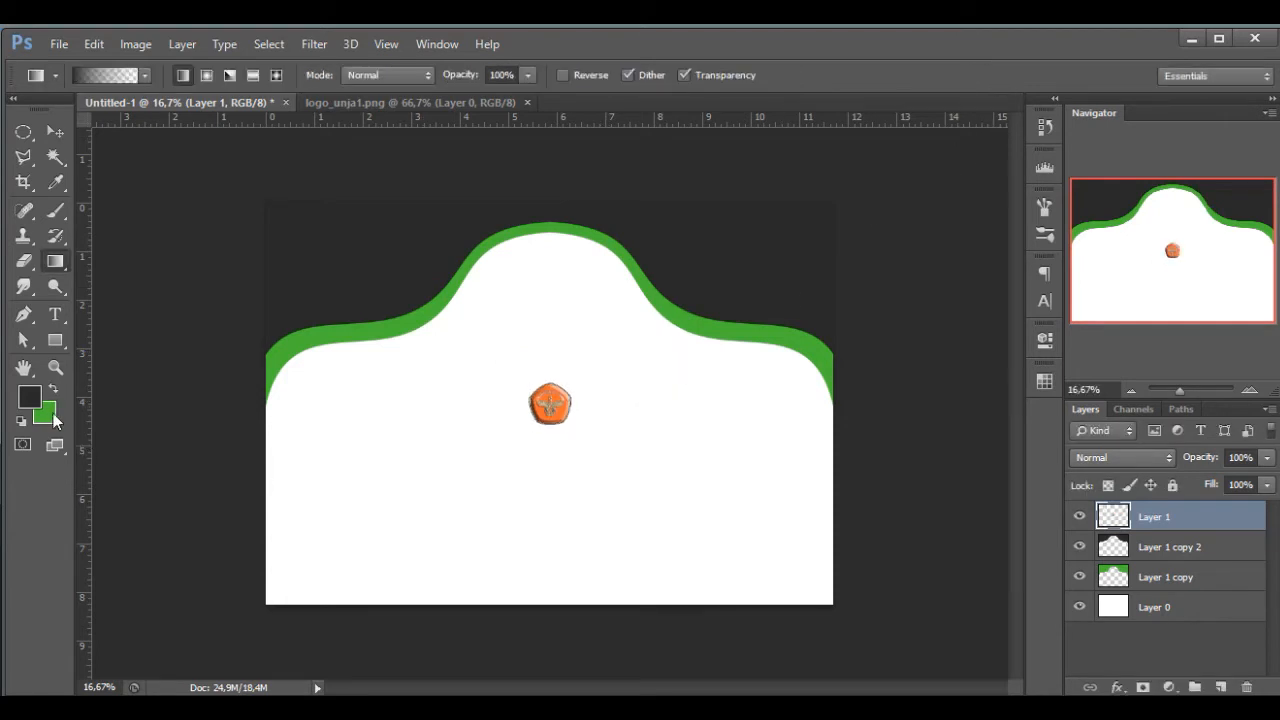
Step: Set the background colour to the orange fe6927 sampled from the logo
{"action": "left_click", "coordinate": [50, 414]}
{"action": "left_click", "coordinate": [561, 392]}
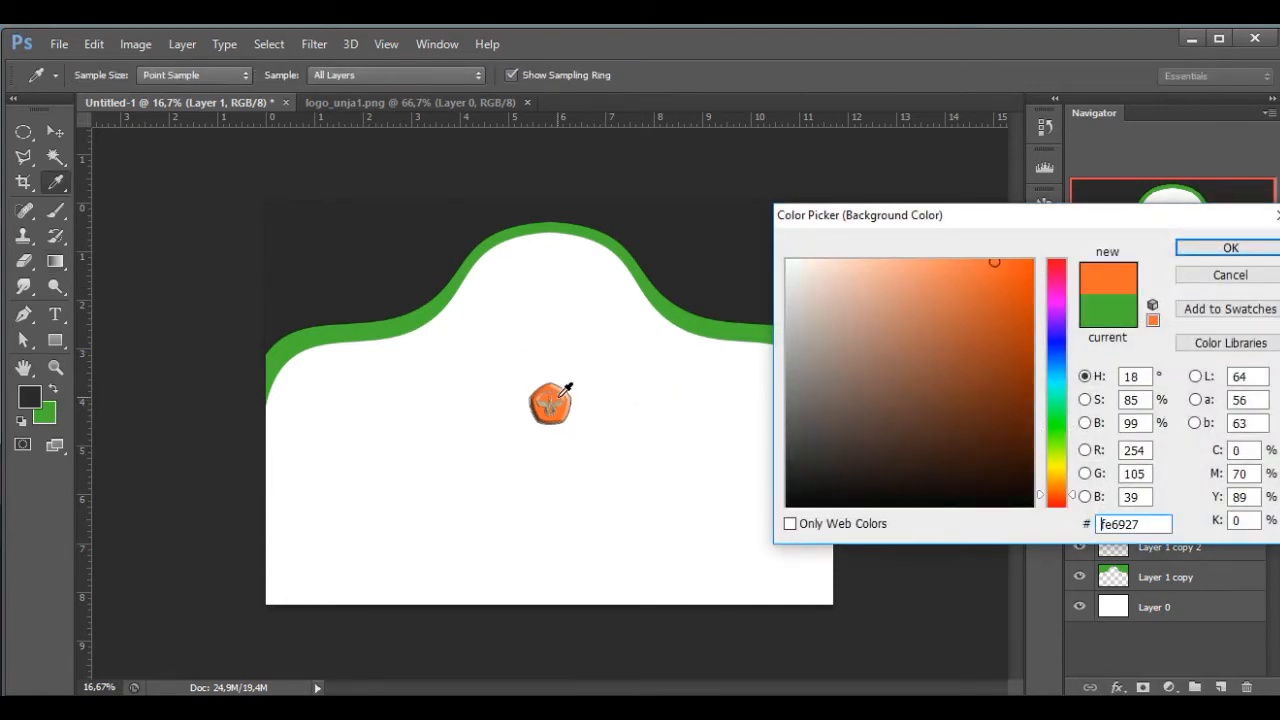
{"action": "key", "text": "Return"}
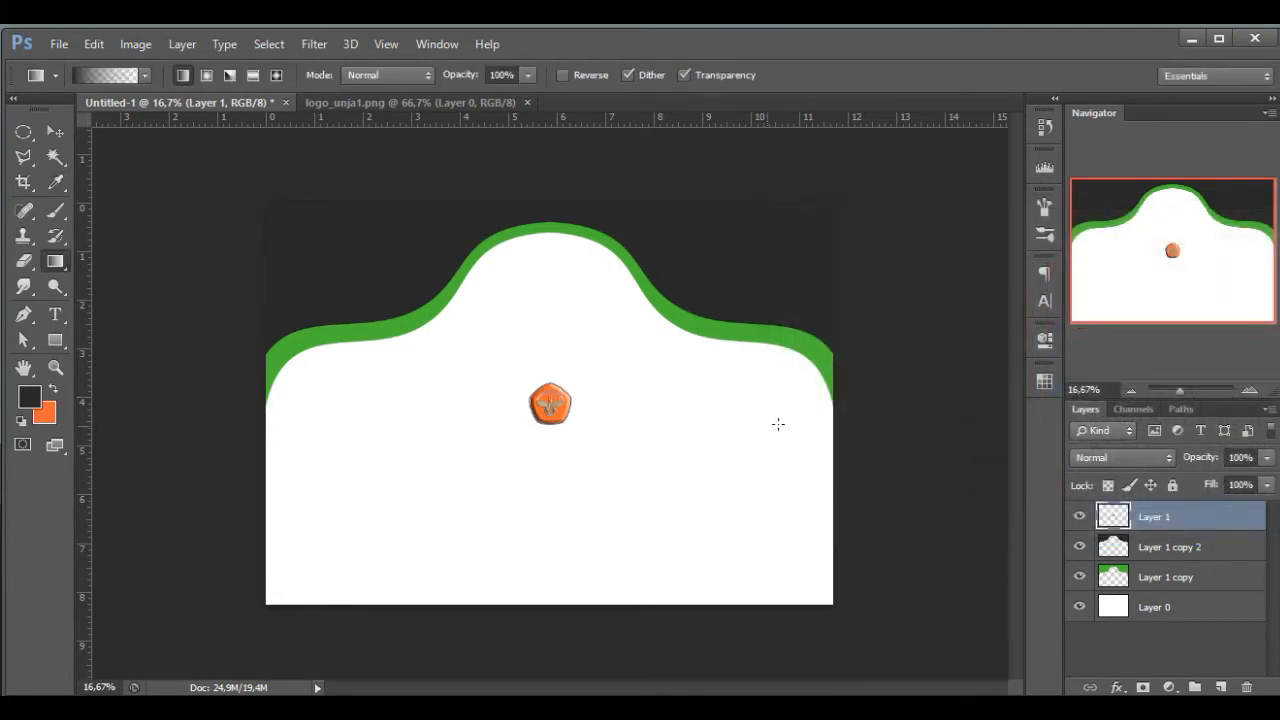
Step: Duplicate the green header layer and delete the dark shape's area from the copy, leaving only the border strip, and deselect
{"action": "left_click", "coordinate": [1116, 549]}
{"action": "left_click", "coordinate": [1123, 575]}
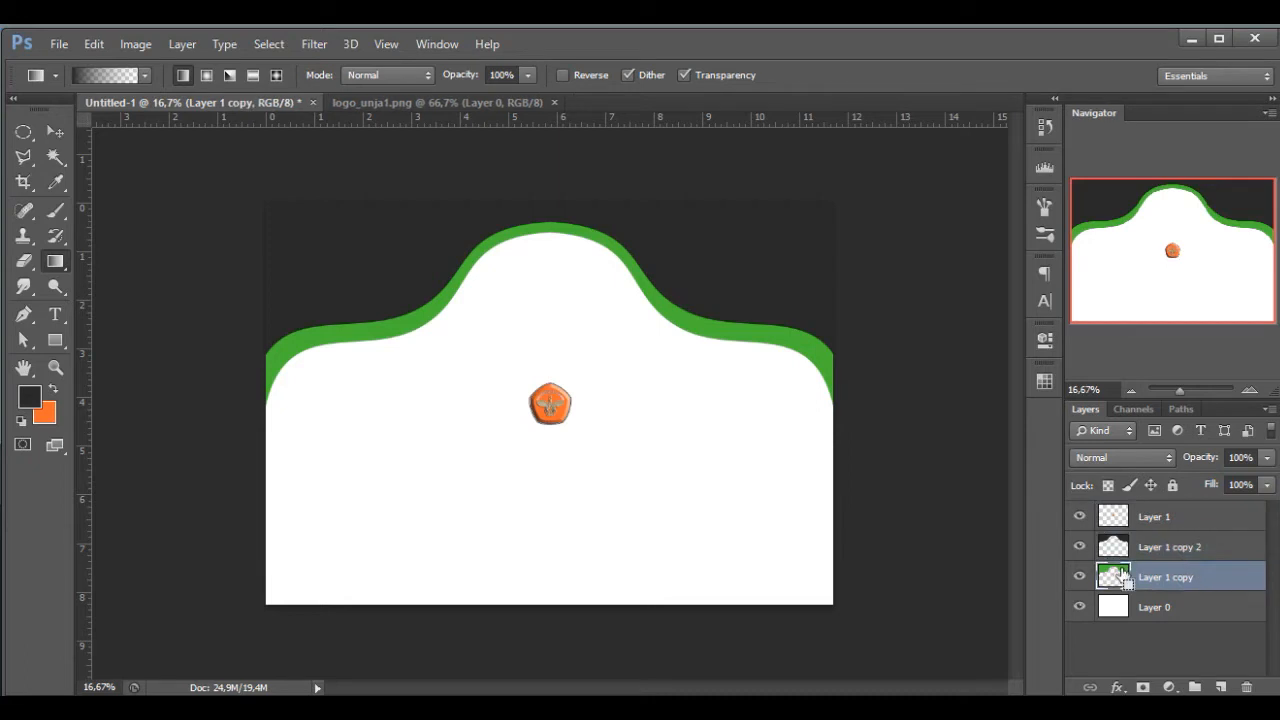
{"action": "key", "text": "ctrl+j"}
{"action": "left_click", "coordinate": [1124, 578], "text": "ctrl"}
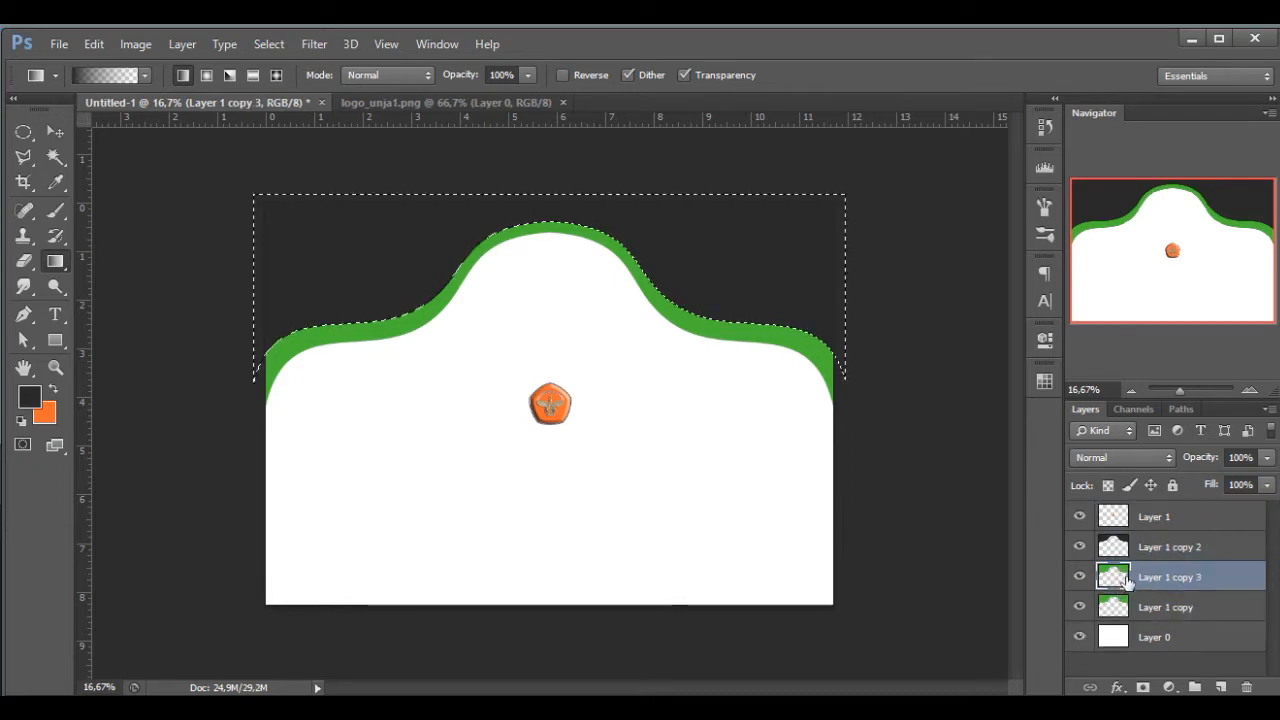
{"action": "key", "text": "Delete"}
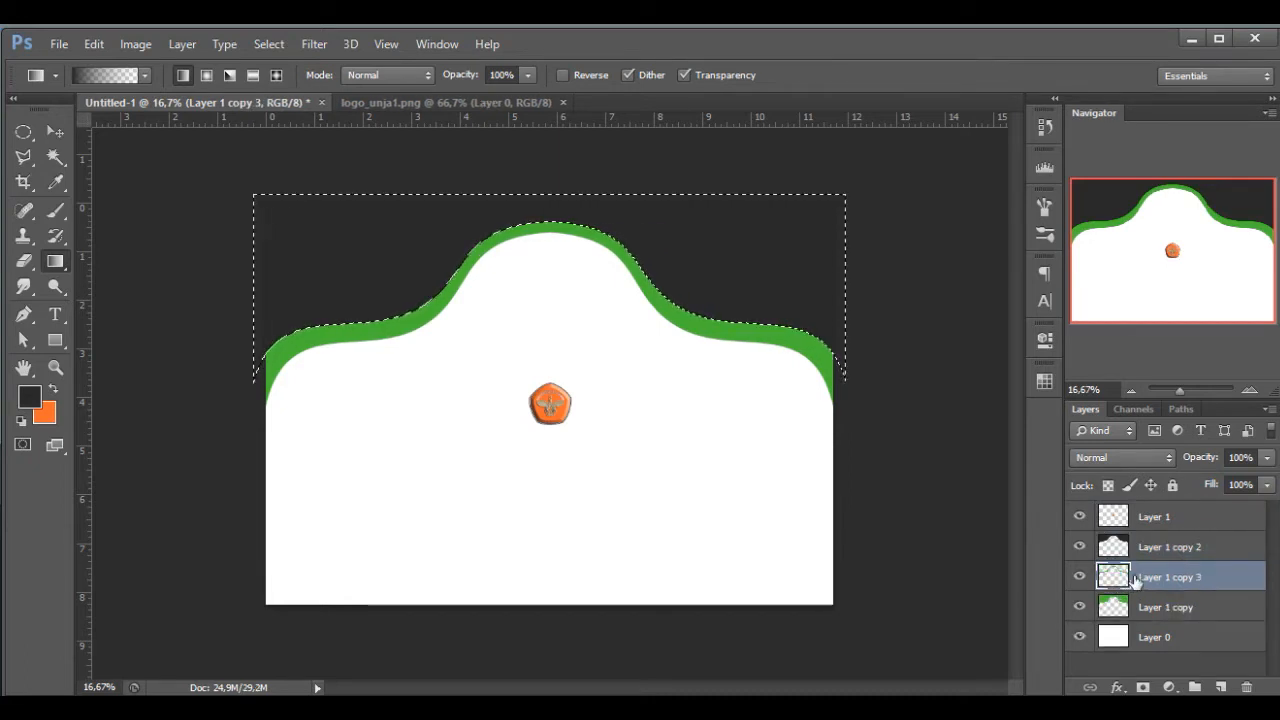
{"action": "key", "text": "ctrl+d"}
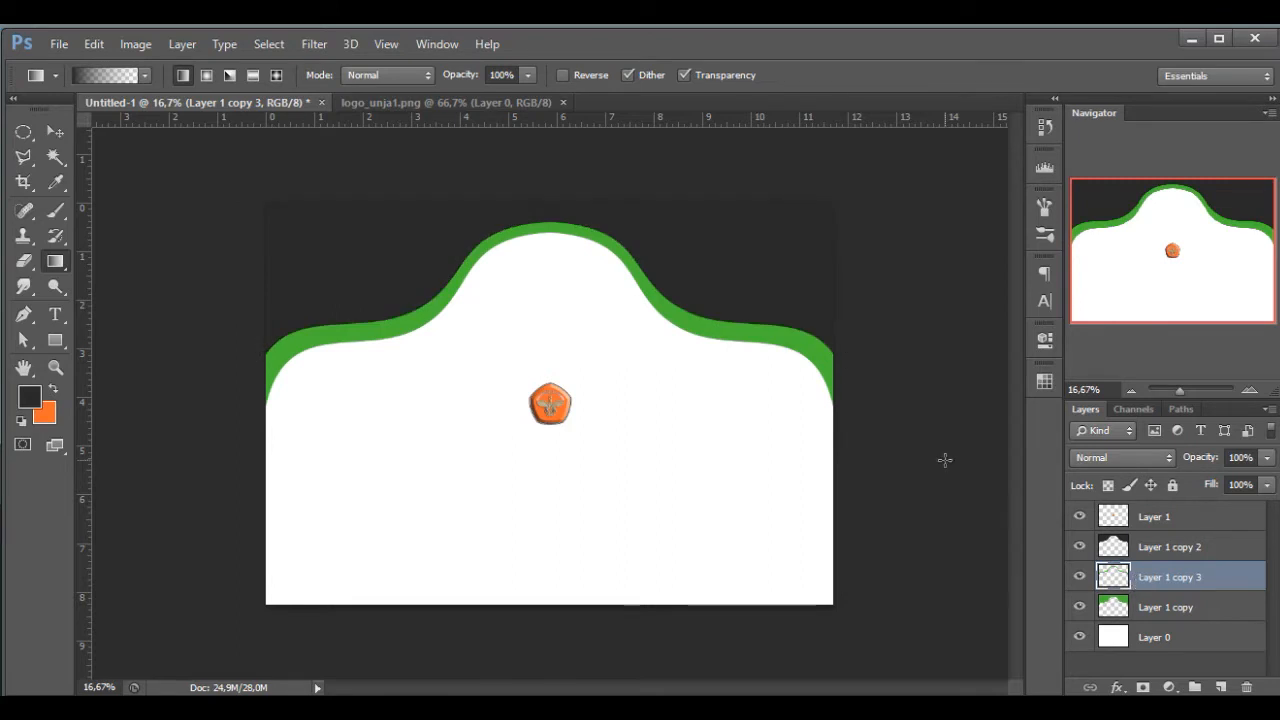
Step: Make orange the foreground colour and fill the original full green header shape with it
{"action": "left_click", "coordinate": [1114, 549]}
{"action": "left_click", "coordinate": [1116, 549], "text": "ctrl"}
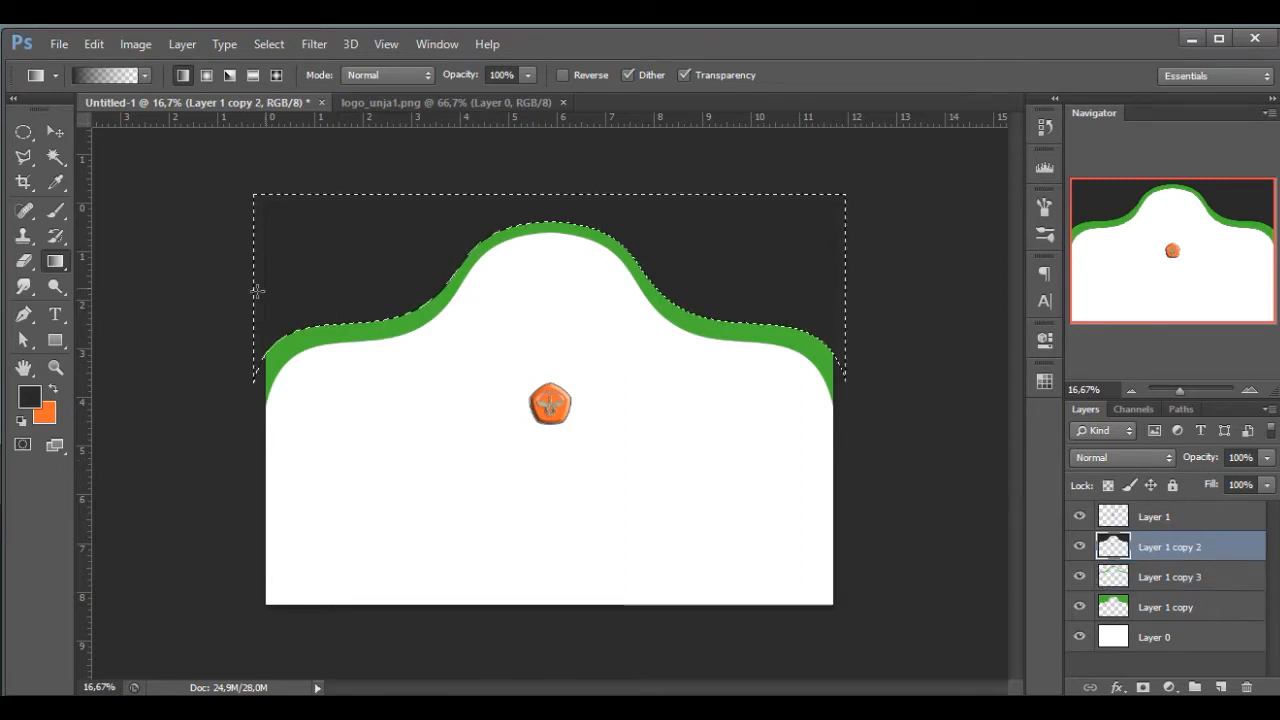
{"action": "left_click", "coordinate": [55, 390]}
{"action": "key", "text": "ctrl+d"}
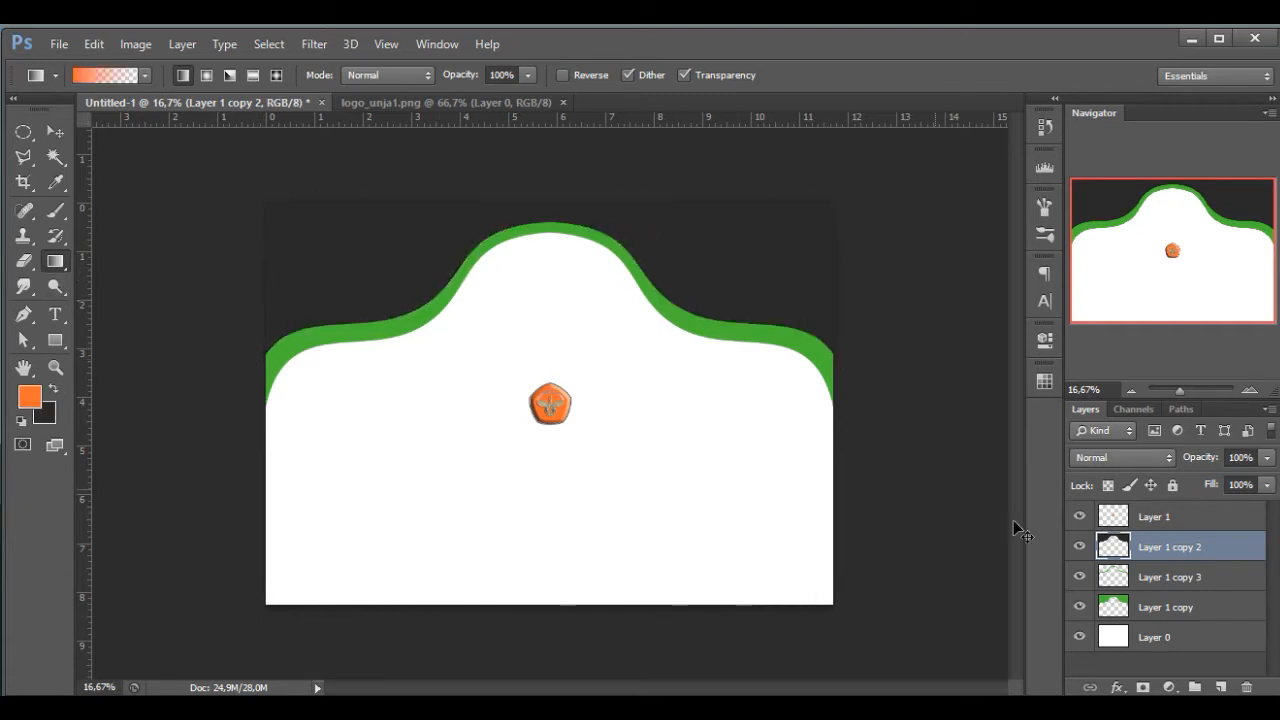
{"action": "left_click", "coordinate": [1116, 578]}
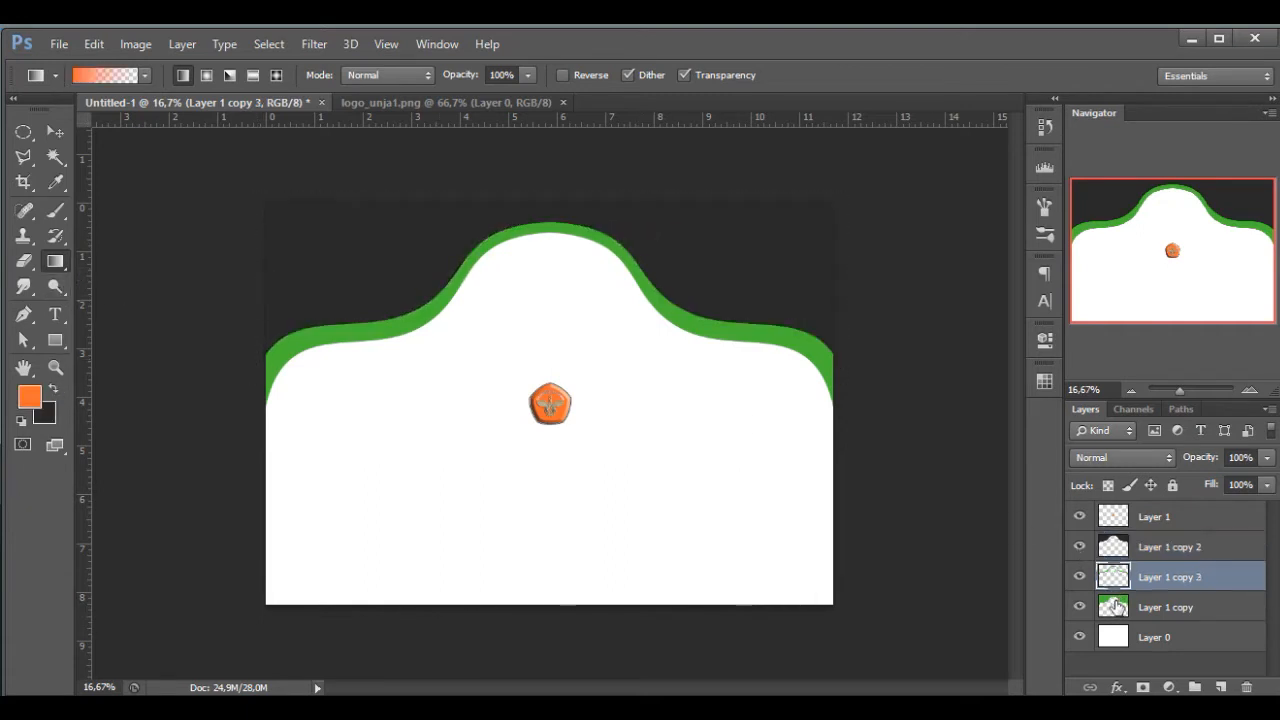
{"action": "left_click", "coordinate": [1116, 606]}
{"action": "left_click", "coordinate": [1116, 606], "text": "ctrl"}
{"action": "left_click", "coordinate": [57, 336]}
{"action": "left_click", "coordinate": [56, 261]}
{"action": "key", "text": "alt+Delete"}
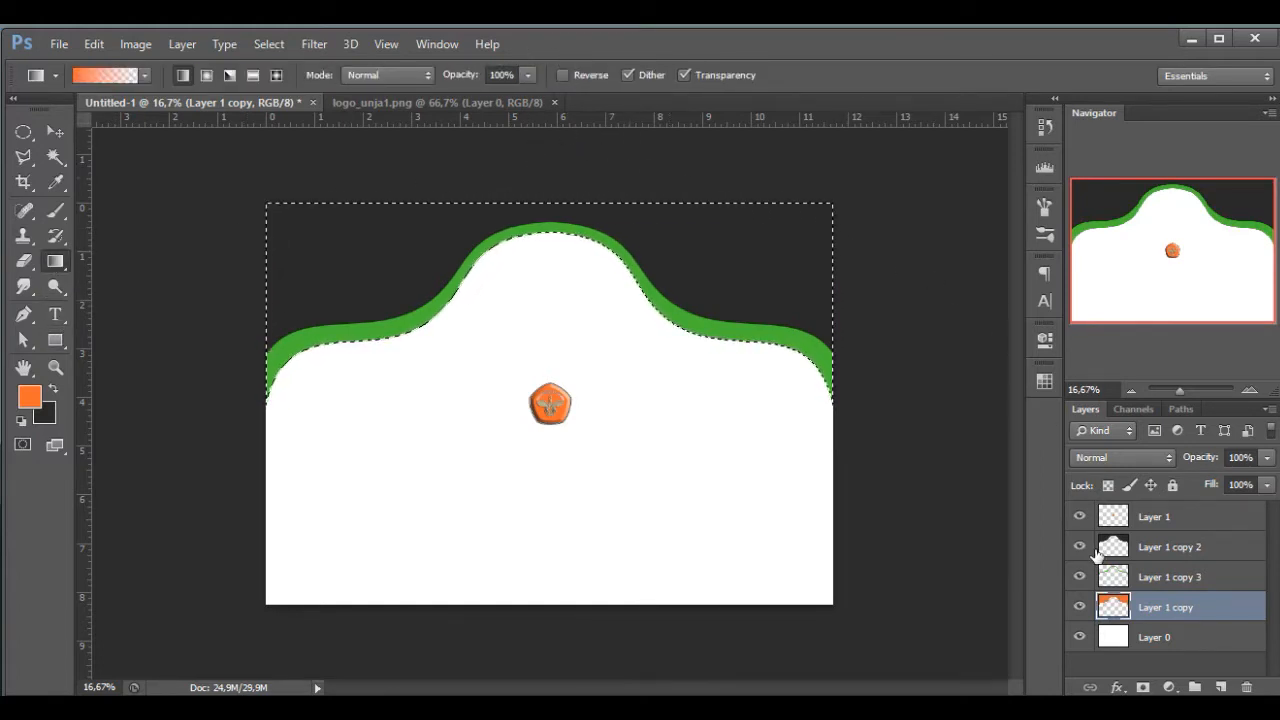
Step: Fill the separate green border strip layer with the orange foreground colour and clear the selection
{"action": "left_click", "coordinate": [1111, 577]}
{"action": "left_click", "coordinate": [1111, 577], "text": "ctrl"}
{"action": "key", "text": "alt+Delete"}
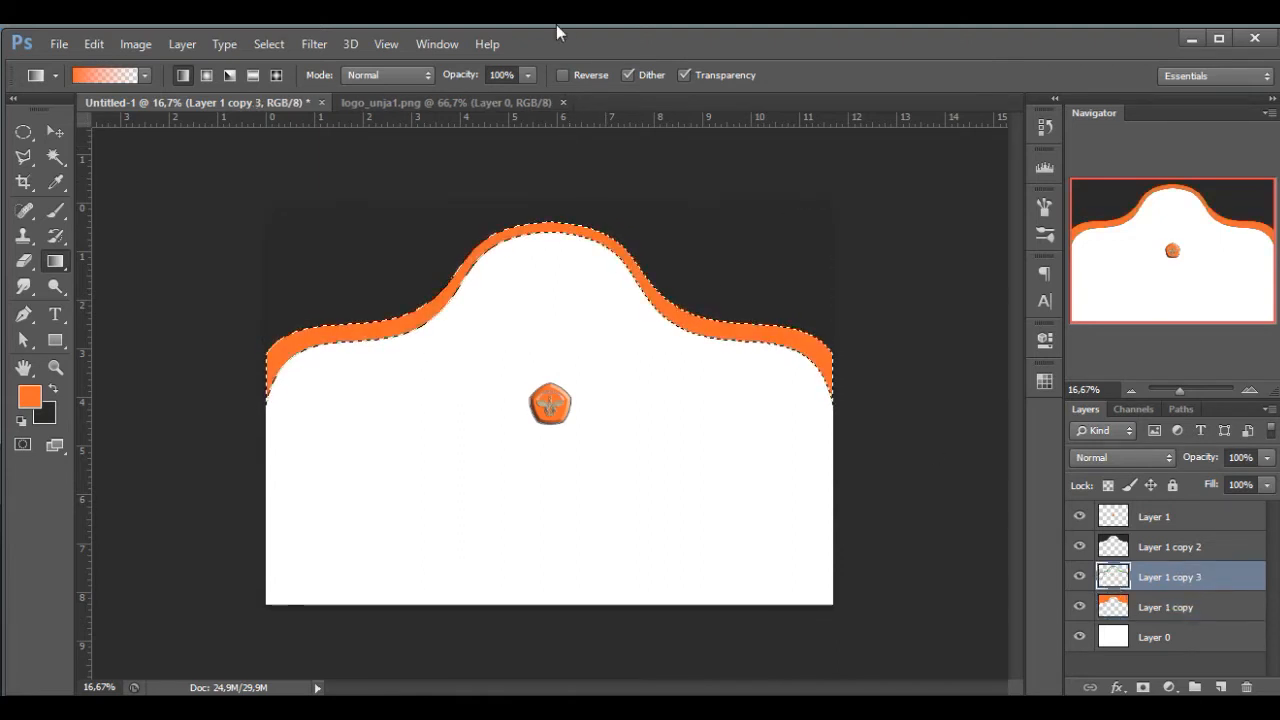
{"action": "key", "text": "ctrl+d"}
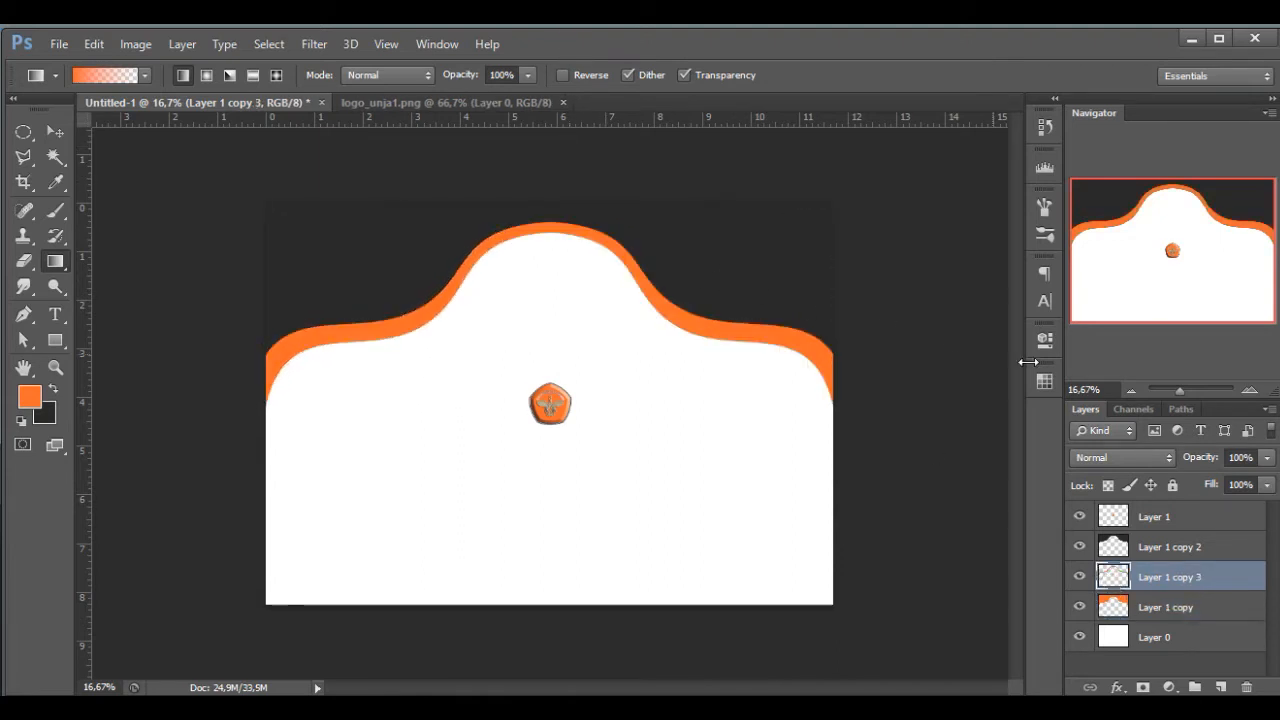
Step: Open the "backgroun latar unja" pattern image from the BAHAN folder
{"action": "left_click", "coordinate": [1114, 548]}
{"action": "left_click", "coordinate": [52, 43]}
{"action": "left_click", "coordinate": [75, 83]}
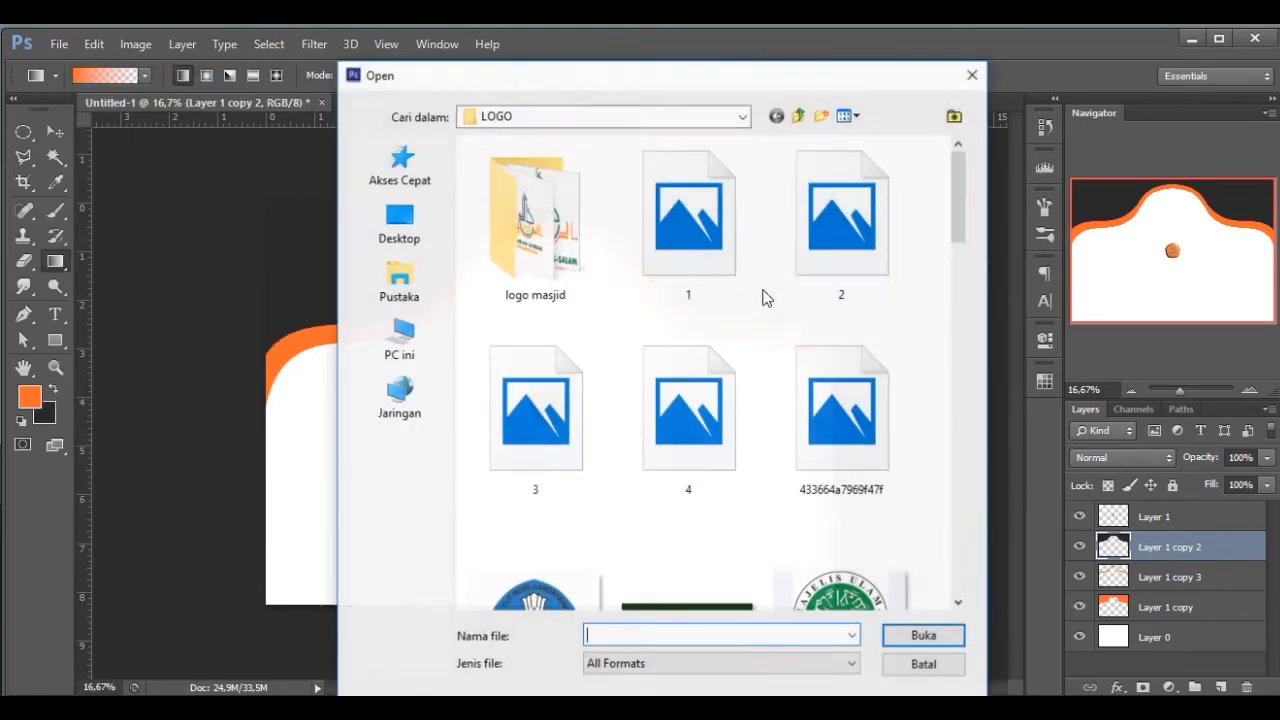
{"action": "left_click", "coordinate": [800, 117]}
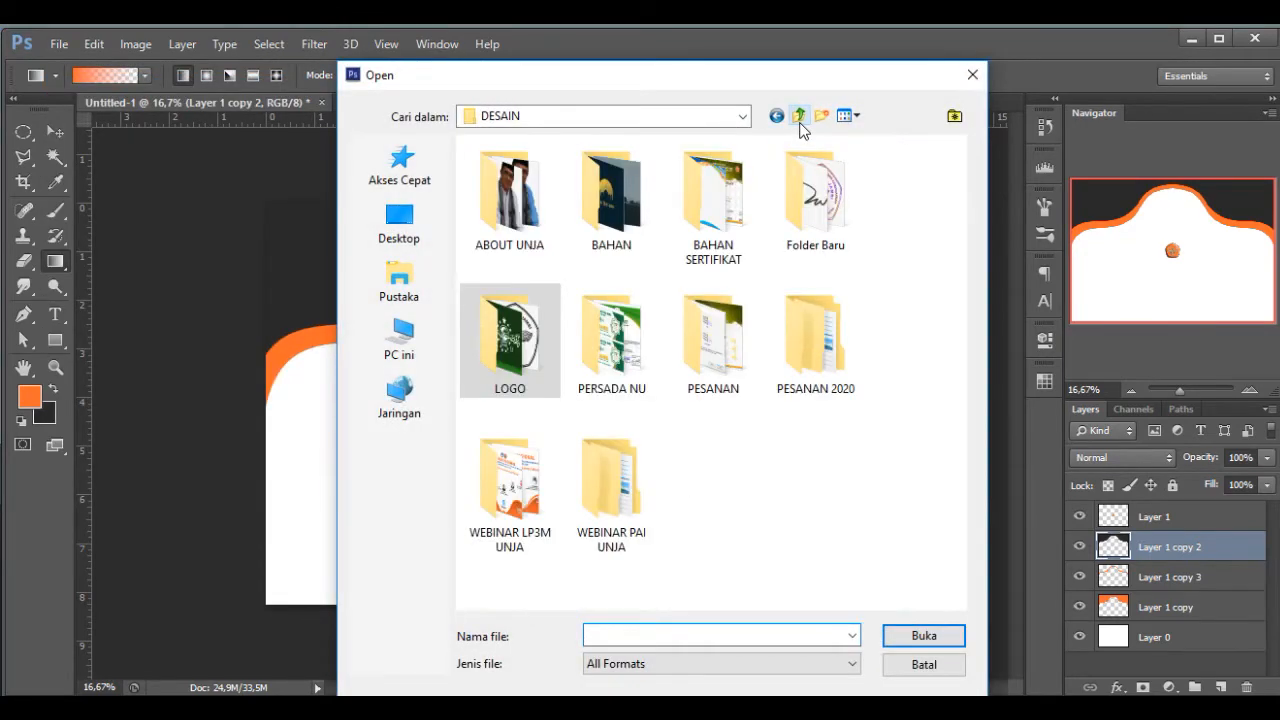
{"action": "double_click", "coordinate": [646, 220]}
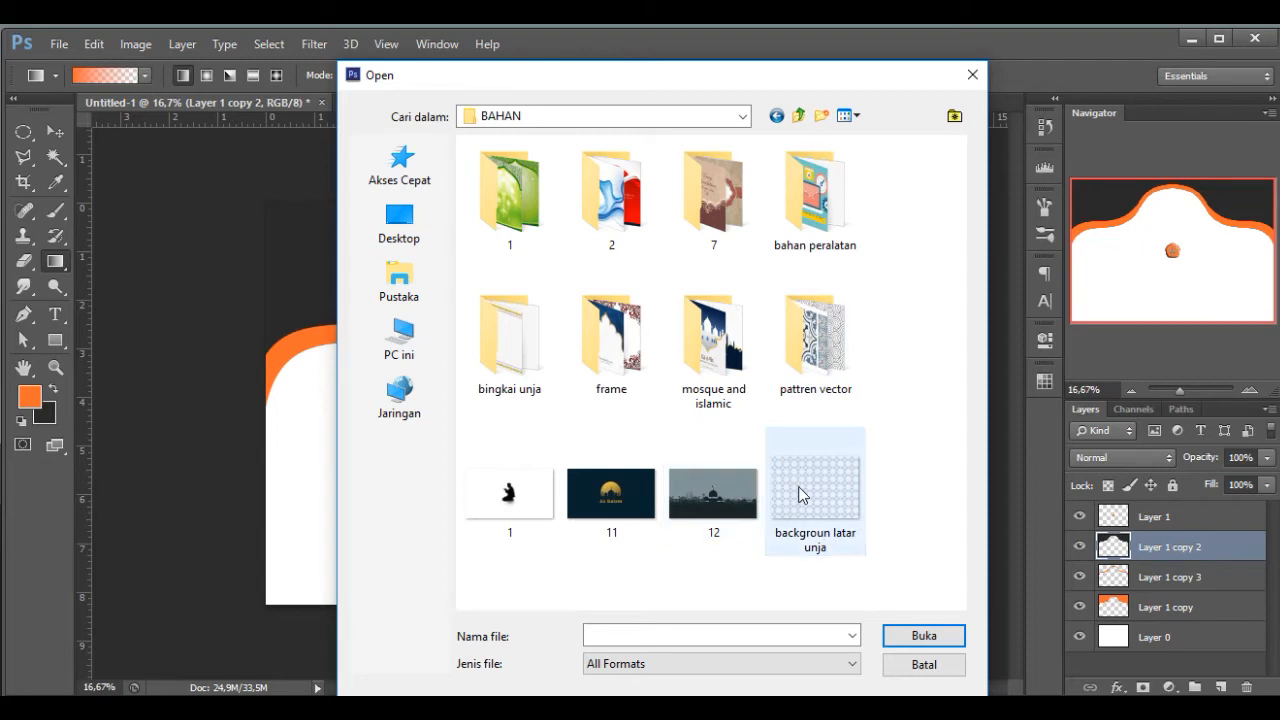
{"action": "left_click", "coordinate": [798, 493]}
{"action": "double_click", "coordinate": [798, 486]}
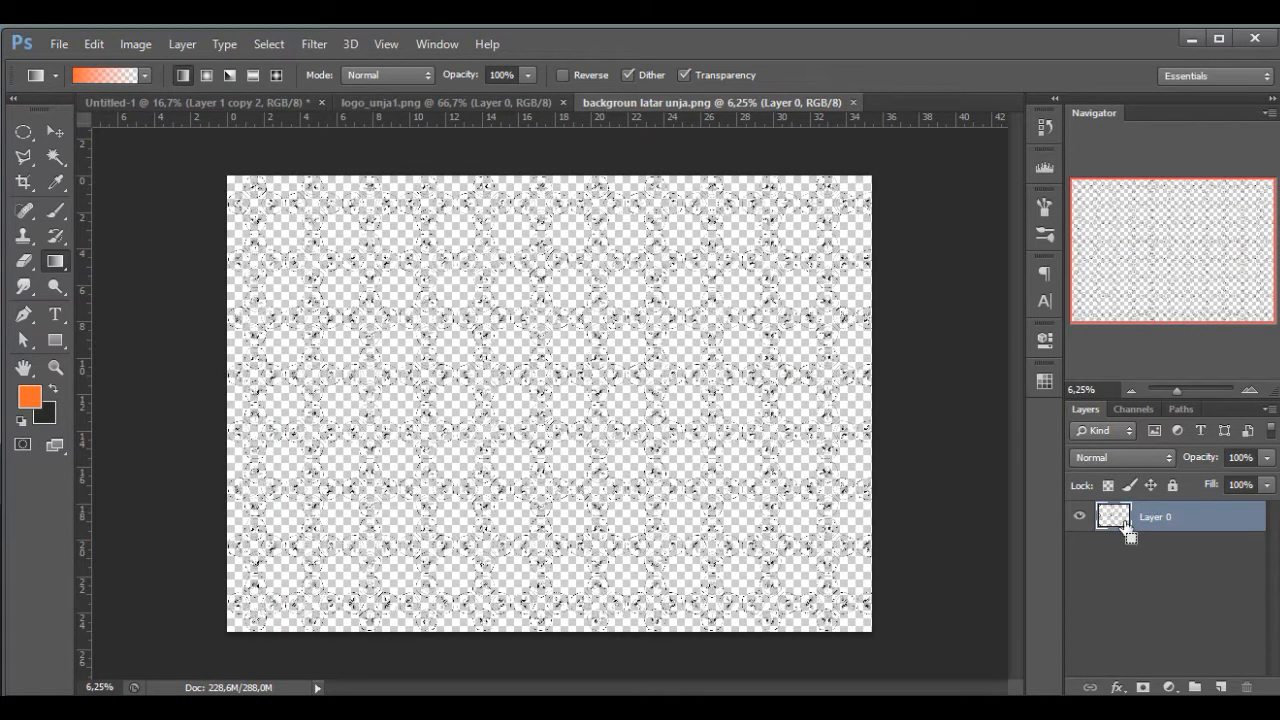
Step: Paste the logo pattern into the certificate design directly above the white background layer
{"action": "left_click", "coordinate": [250, 103]}
{"action": "left_click", "coordinate": [1157, 636]}
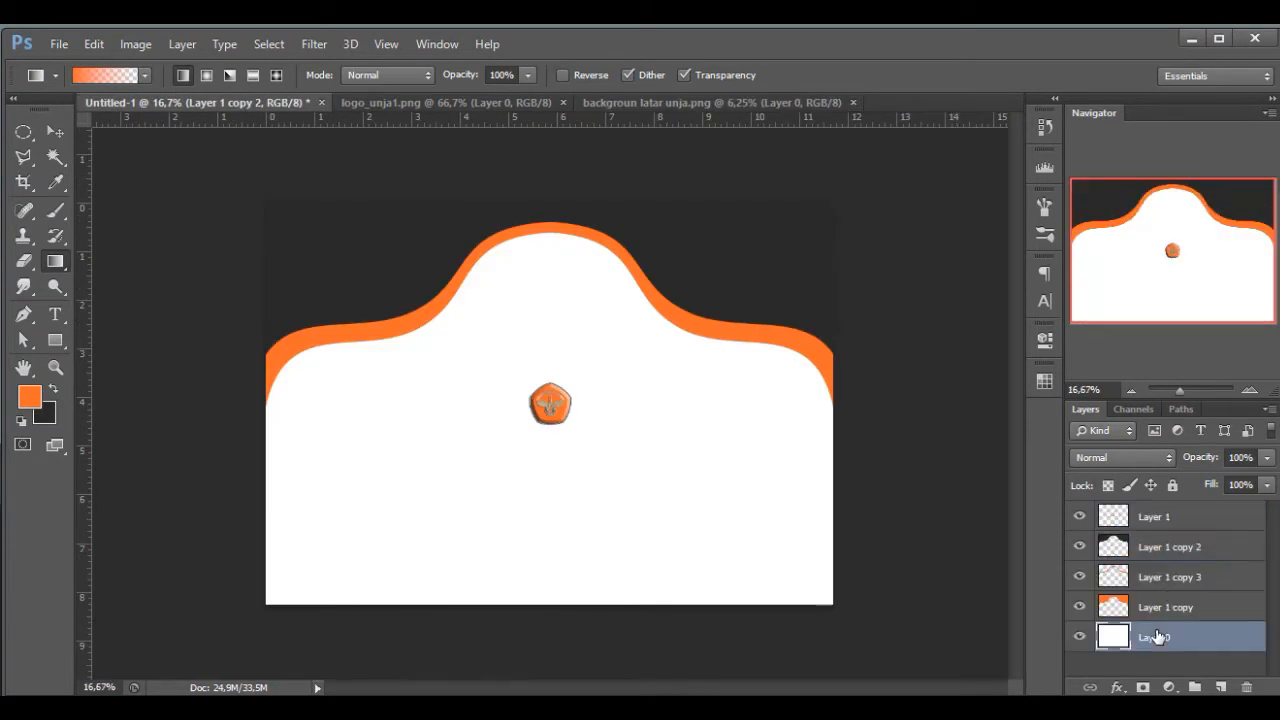
{"action": "key", "text": "ctrl+v"}
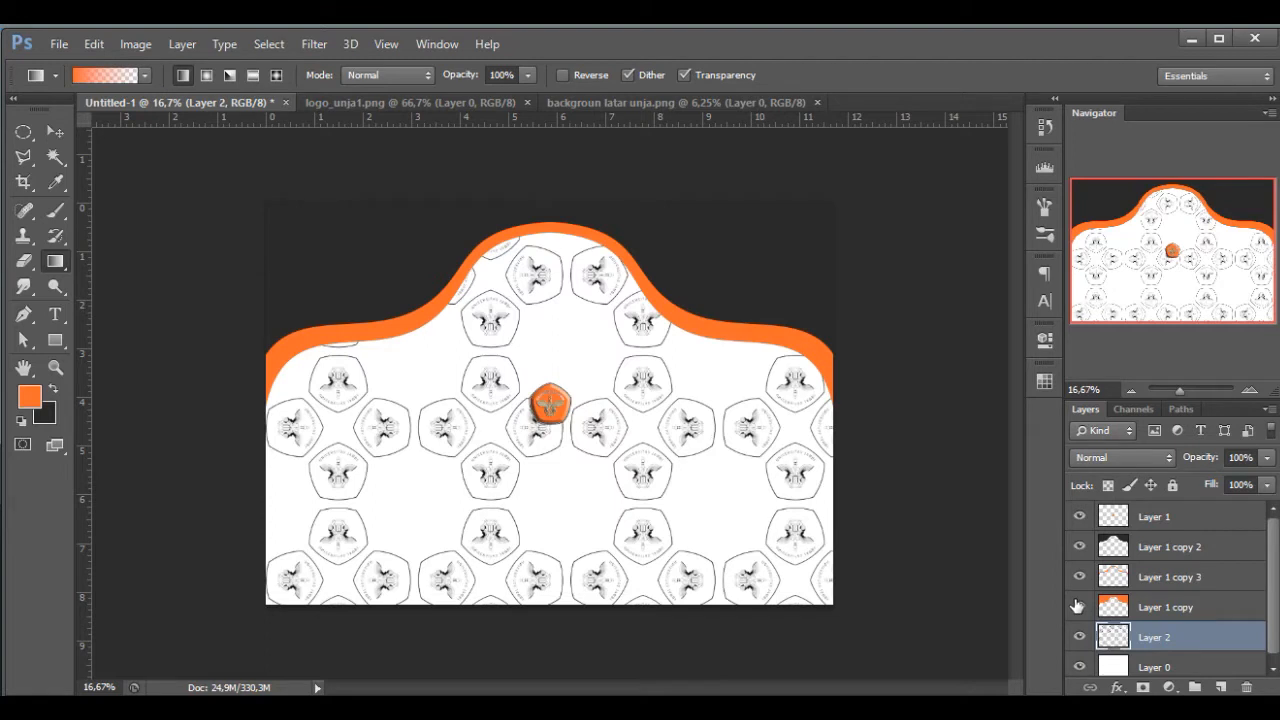
Step: Scale the pattern layer from its upper-left corner to about 35.10% width and 35.09% height
{"action": "key", "text": "ctrl+t"}
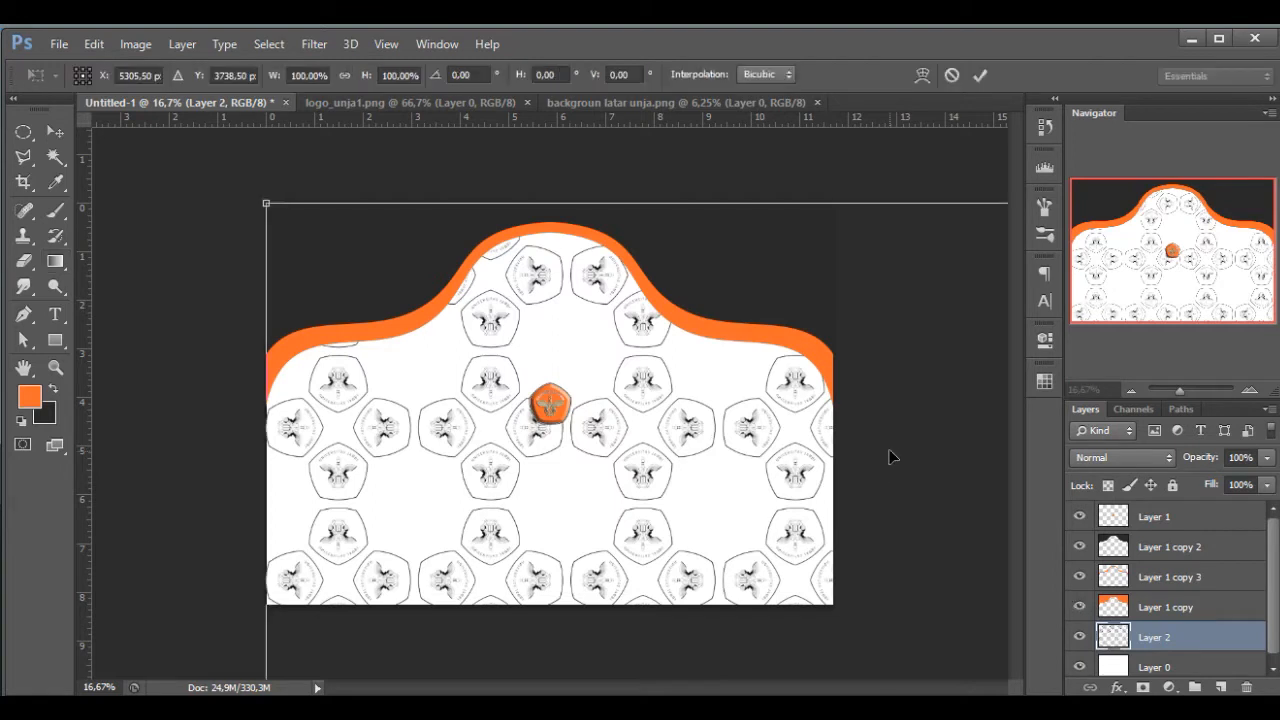
{"action": "left_click", "coordinate": [1132, 389]}
{"action": "left_click", "coordinate": [1132, 389]}
{"action": "left_click", "coordinate": [1132, 389]}
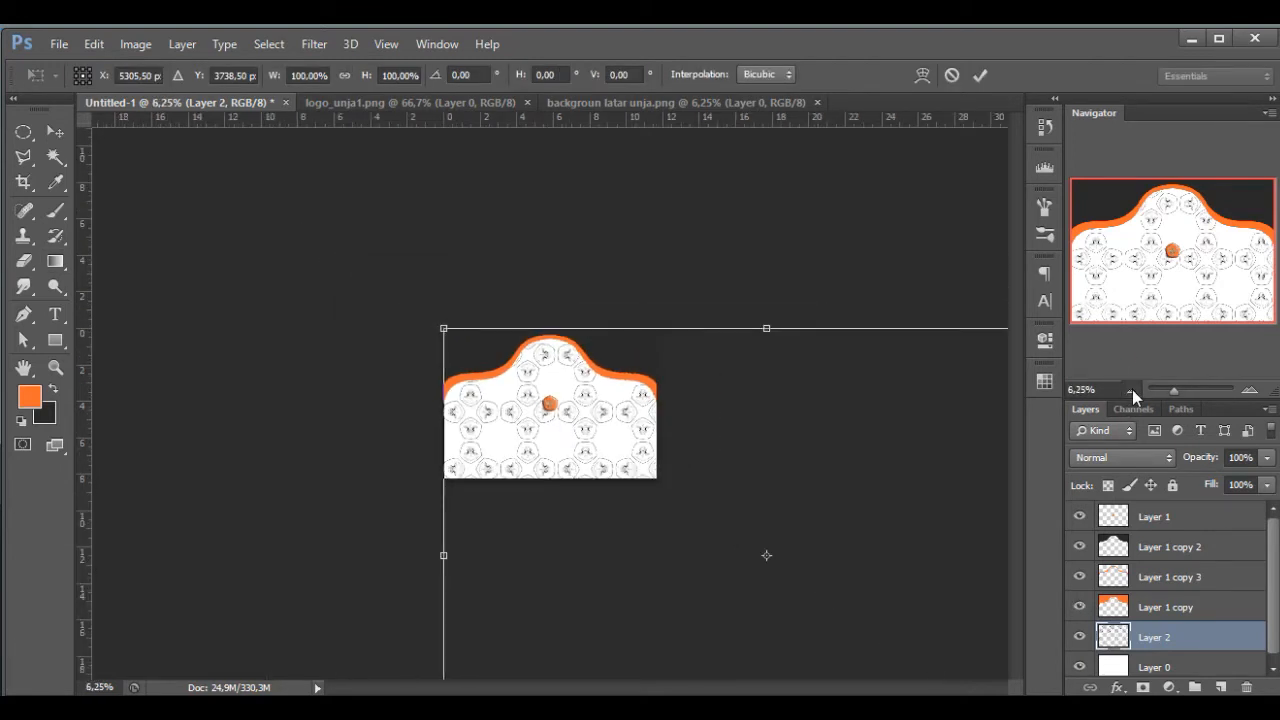
{"action": "left_click", "coordinate": [1132, 389]}
{"action": "left_click", "coordinate": [1132, 389]}
{"action": "left_click_drag", "start_coordinate": [862, 629], "coordinate": [637, 484]}
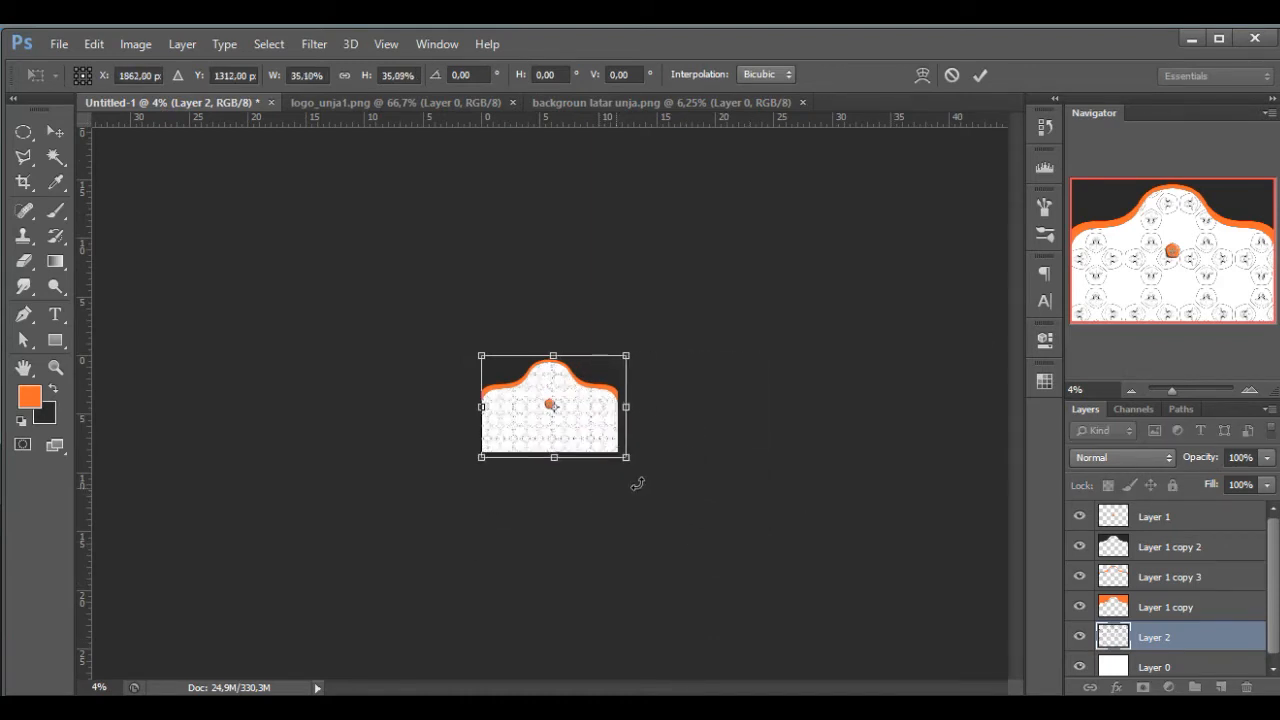
Step: Shrink the pattern further from its lower-right corner so it fits the page edges, and apply the transform
{"action": "left_click", "coordinate": [1251, 389]}
{"action": "left_click", "coordinate": [1251, 389]}
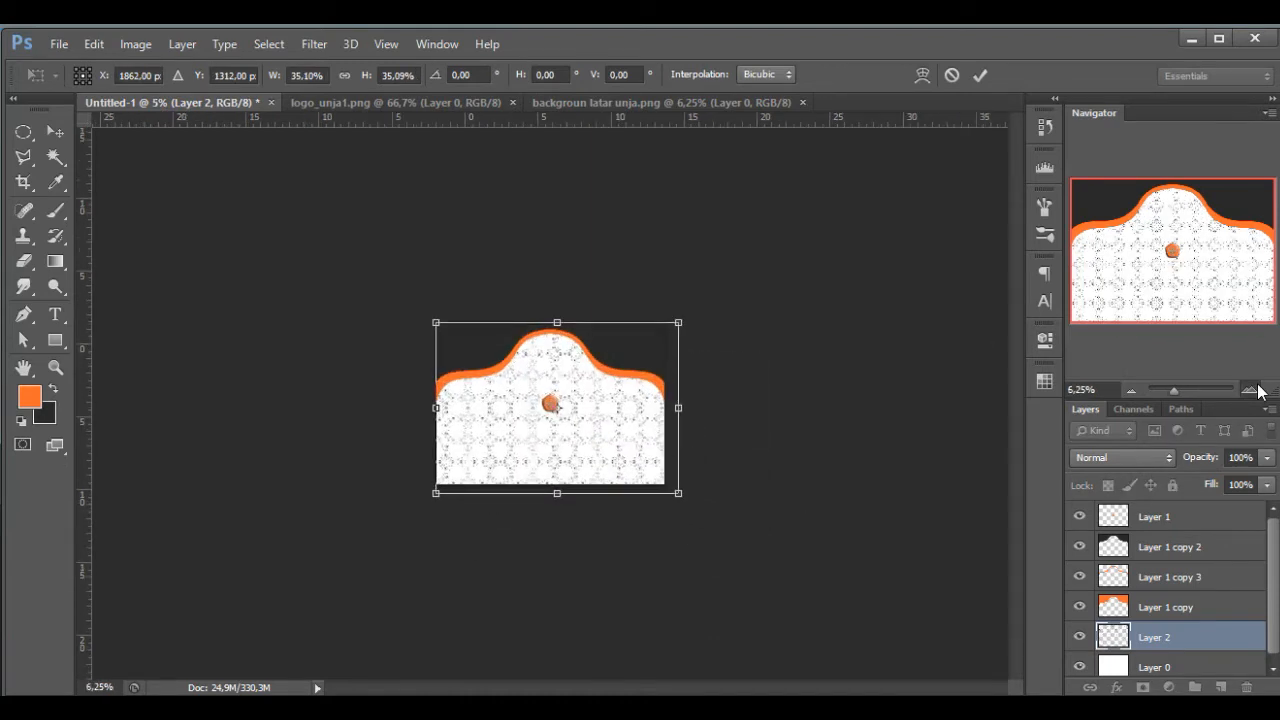
{"action": "left_click", "coordinate": [1256, 389]}
{"action": "left_click", "coordinate": [1256, 389]}
{"action": "left_click", "coordinate": [1256, 389]}
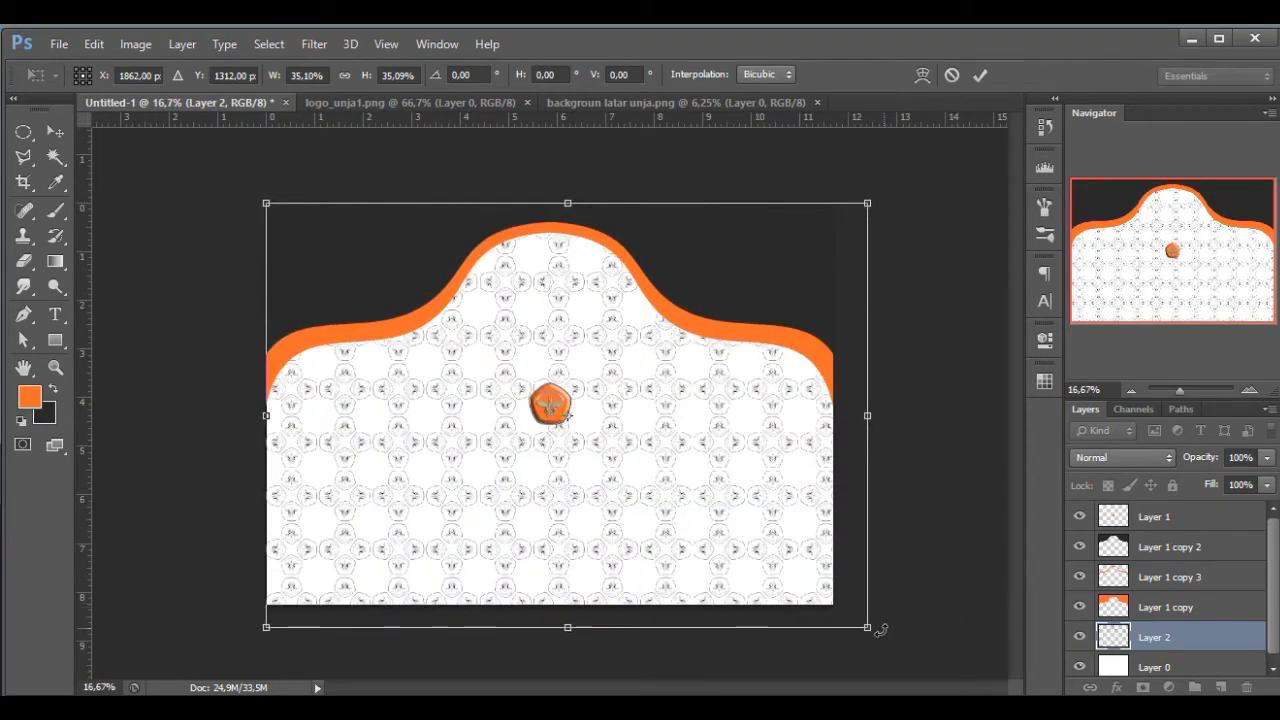
{"action": "left_click_drag", "start_coordinate": [870, 631], "coordinate": [831, 614]}
{"action": "left_click", "coordinate": [982, 73]}
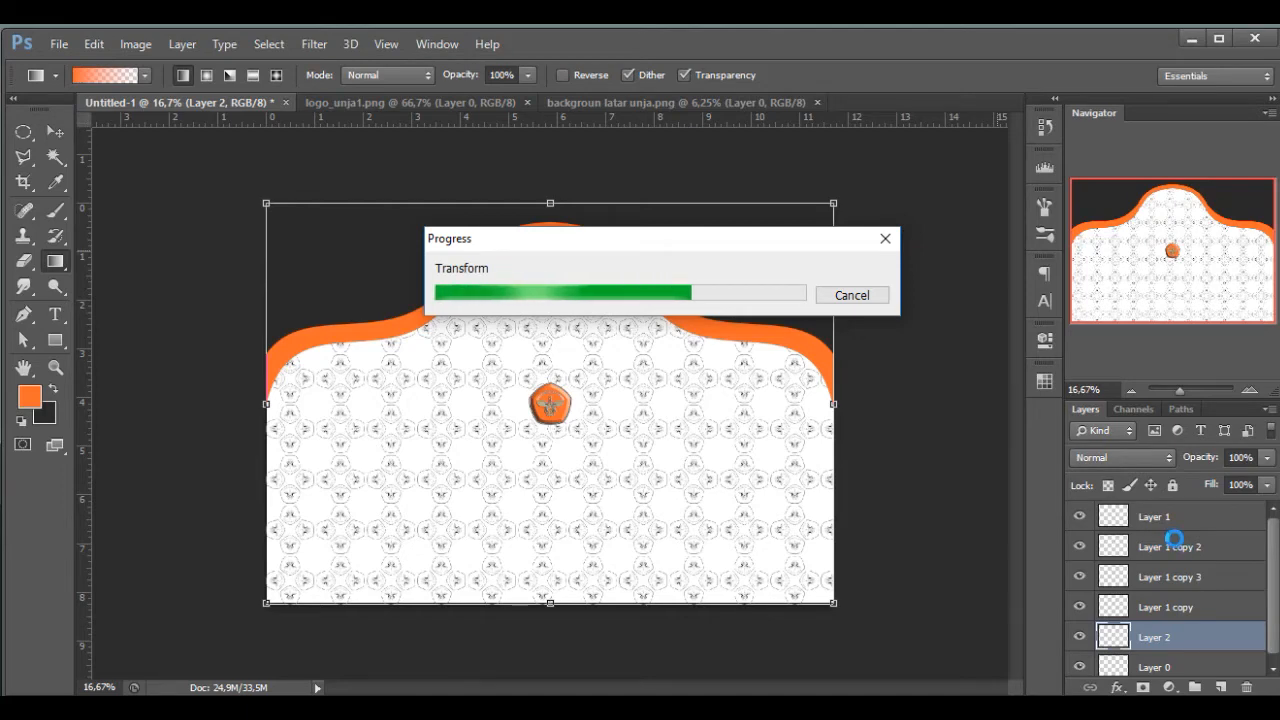
Step: Load the header shape's outline as a selection and create a new layer from it above the pattern, leaving nothing selected
{"action": "left_click", "coordinate": [1110, 550], "text": "ctrl"}
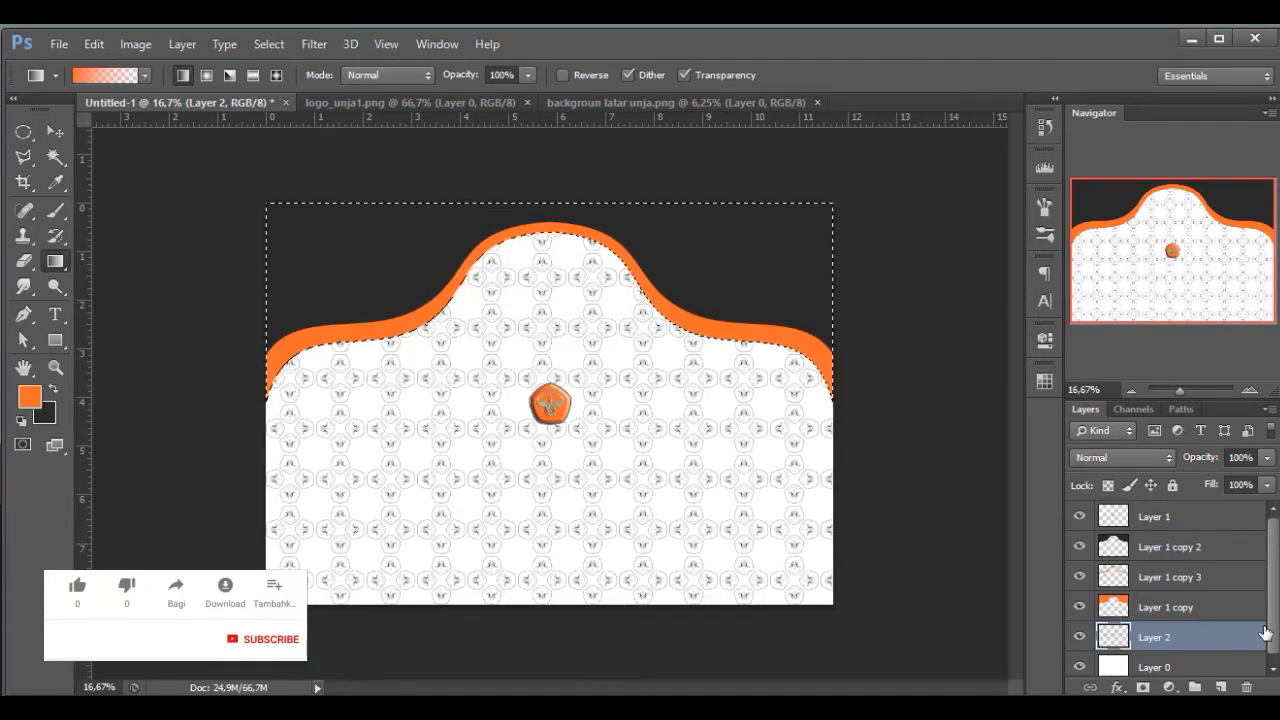
{"action": "key", "text": "ctrl+shift+alt+n"}
{"action": "key", "text": "ctrl+d"}
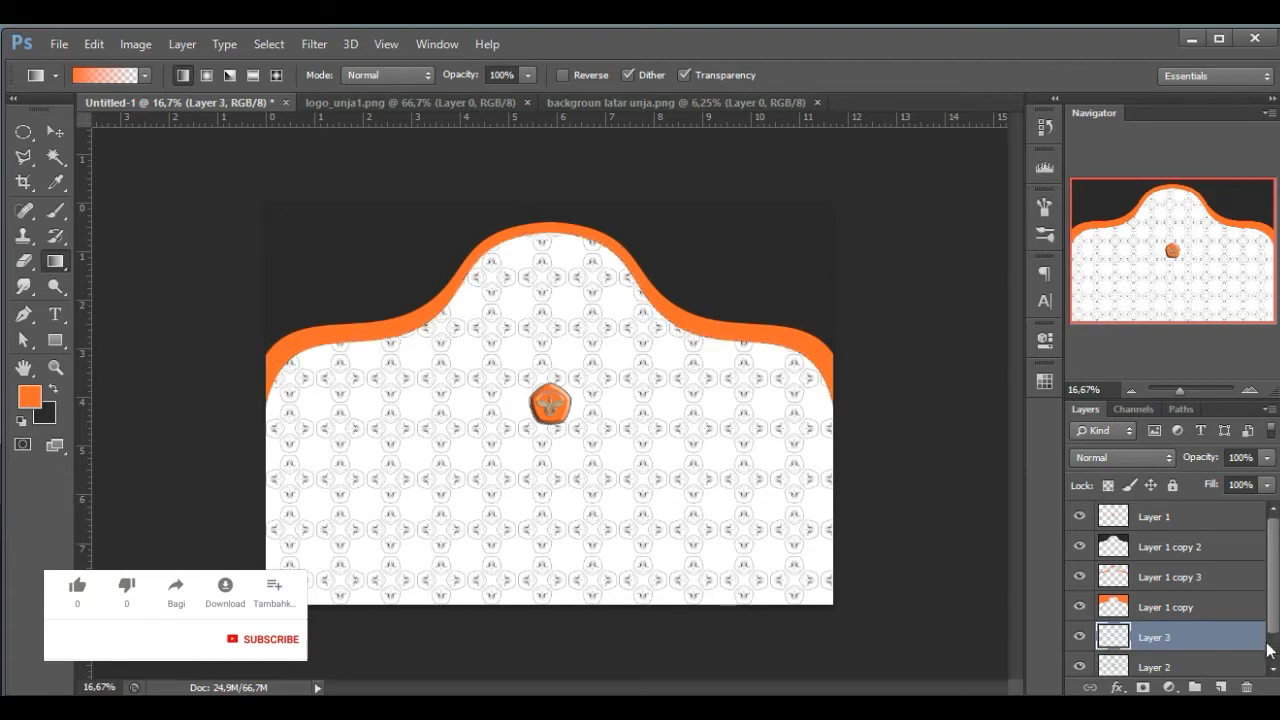
Step: Move Layer 3 directly above Layer 1 copy, and fill the dark gray header shape on Layer 1 copy 2 with orange, leaving nothing selected
{"action": "left_click_drag", "start_coordinate": [1168, 634], "coordinate": [1159, 570]}
{"action": "left_click_drag", "start_coordinate": [1150, 613], "coordinate": [1143, 572]}
{"action": "left_click", "coordinate": [1117, 544]}
{"action": "left_click", "coordinate": [1117, 546], "text": "ctrl"}
{"action": "left_click", "coordinate": [56, 211]}
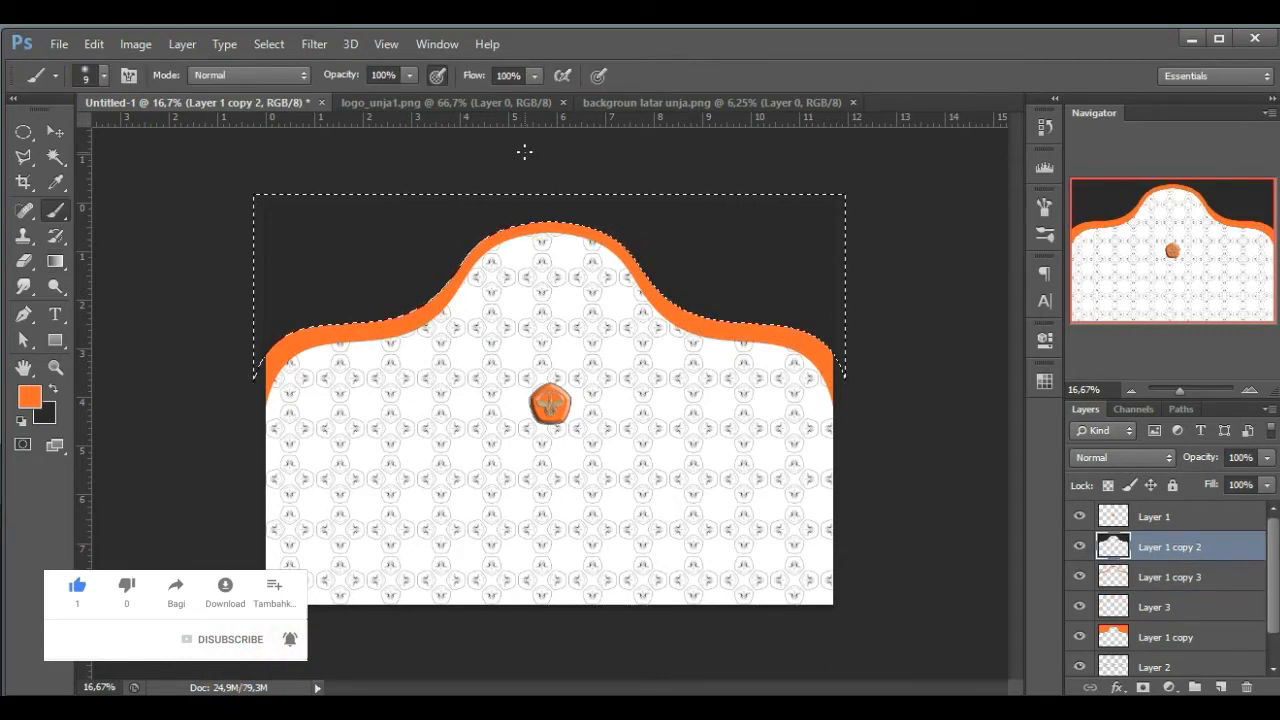
{"action": "left_click", "coordinate": [57, 261]}
{"action": "left_click_drag", "start_coordinate": [583, 140], "coordinate": [582, 78]}
{"action": "key", "text": "ctrl+d"}
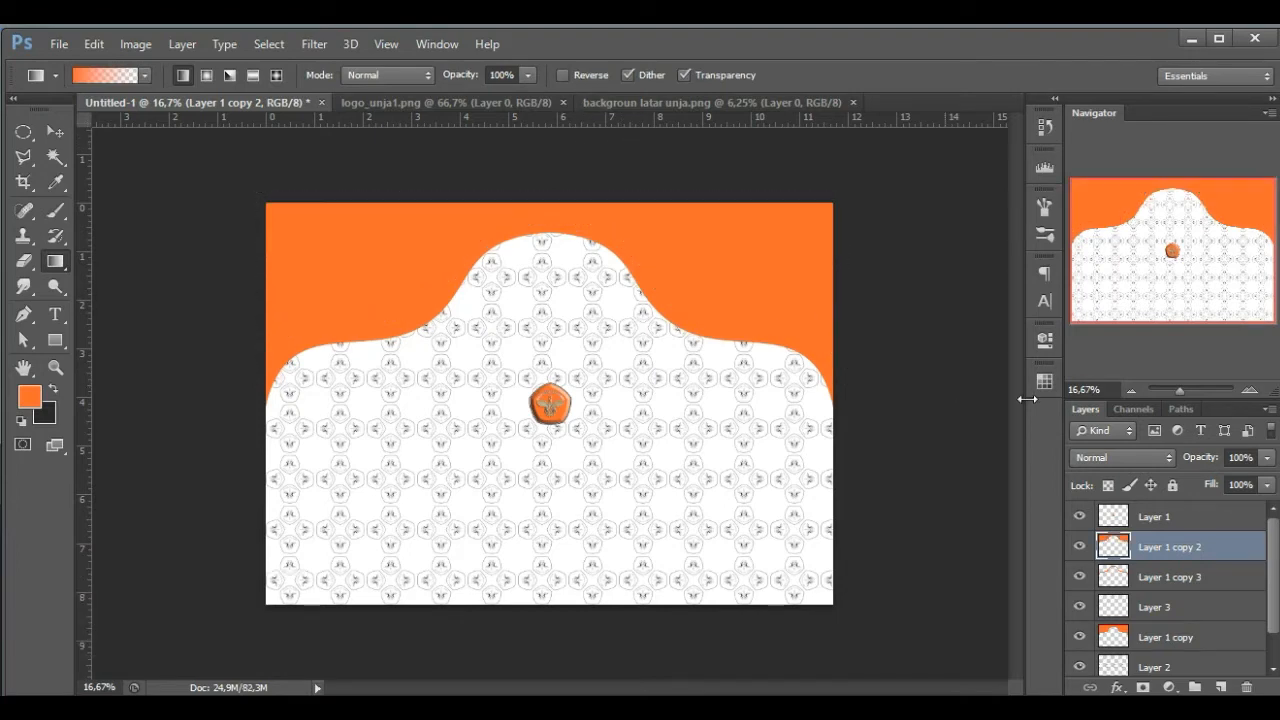
Step: Add a Gradient Overlay layer style to the header shape on Layer 1 copy 2
{"action": "left_click", "coordinate": [1249, 391]}
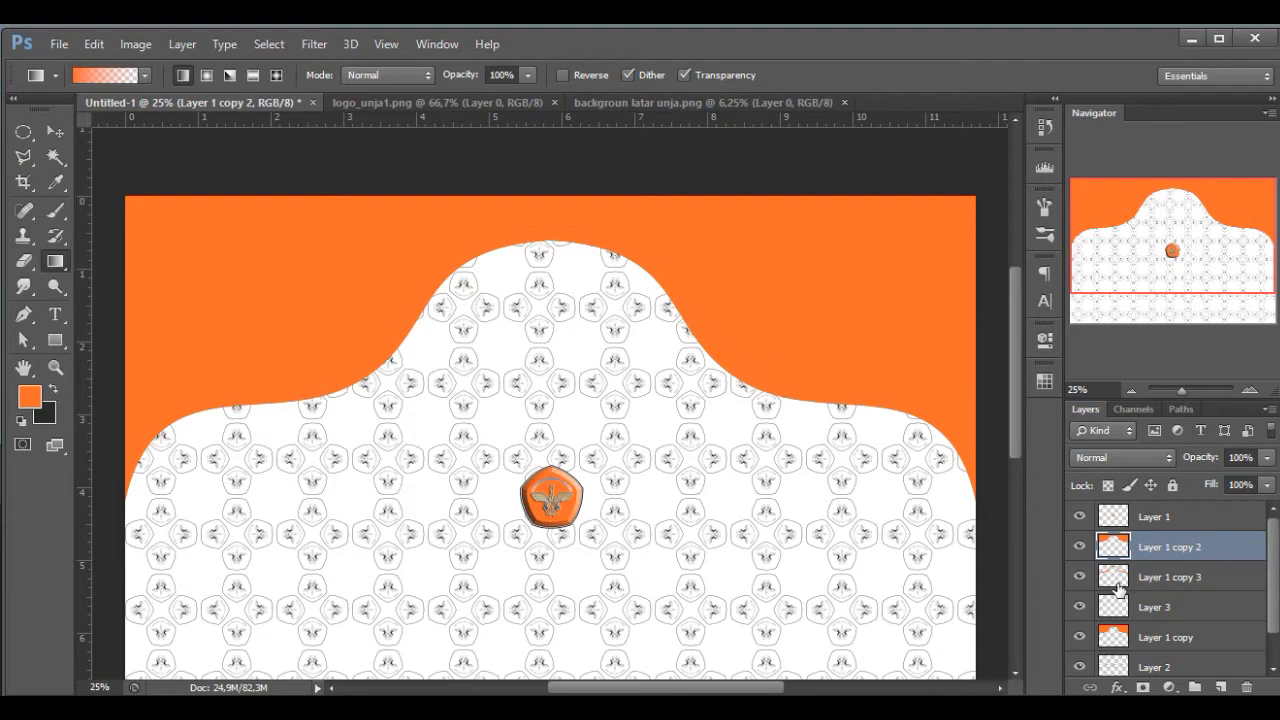
{"action": "left_click", "coordinate": [1118, 588]}
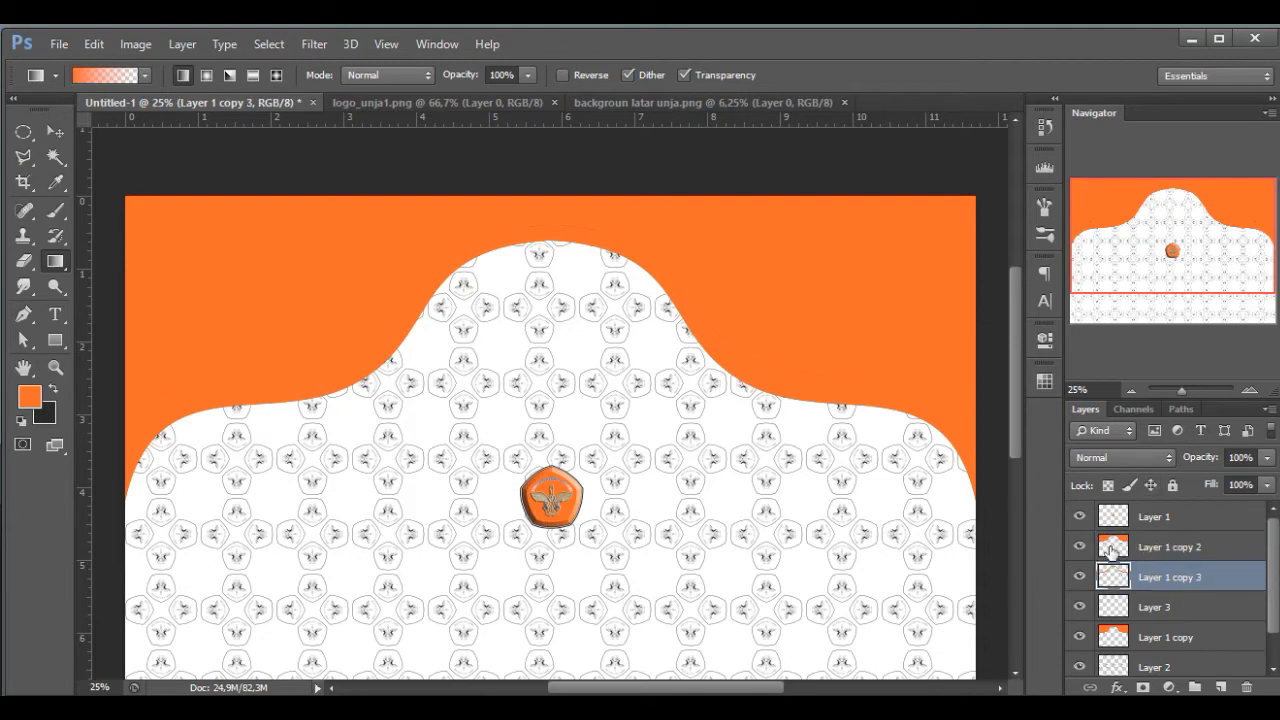
{"action": "left_click", "coordinate": [1112, 548]}
{"action": "right_click", "coordinate": [1112, 548]}
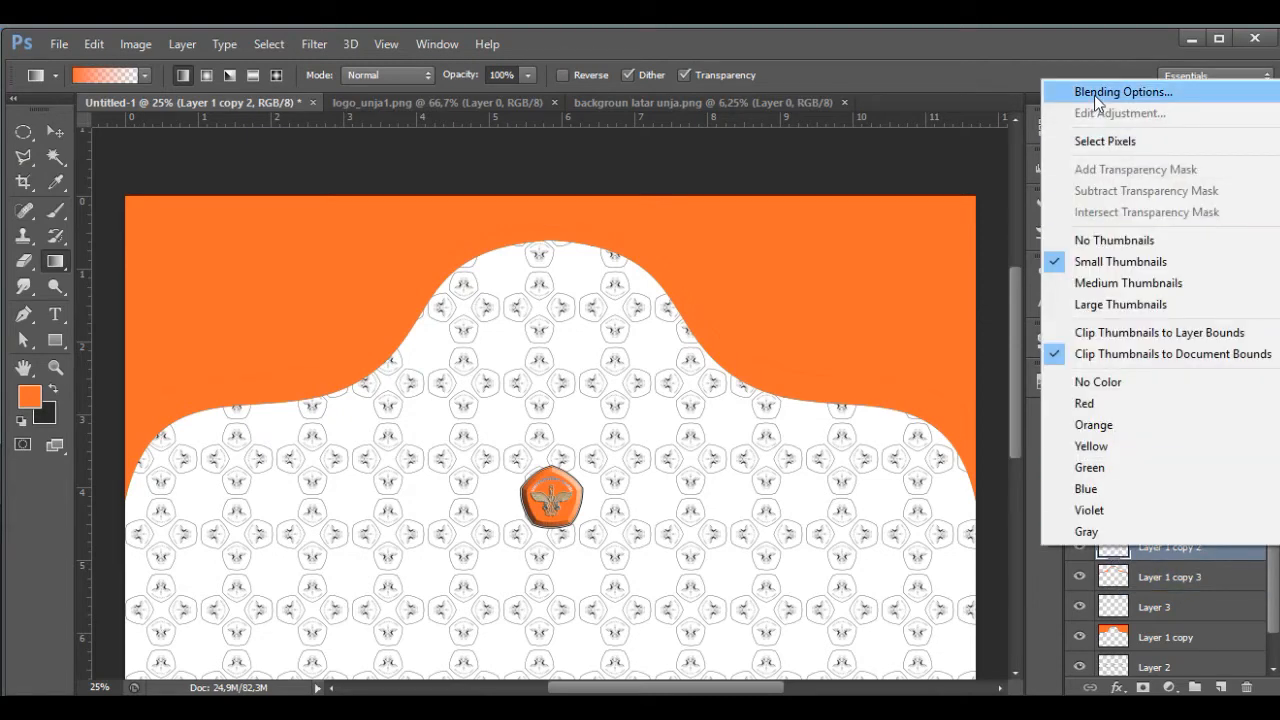
{"action": "key", "text": "Escape"}
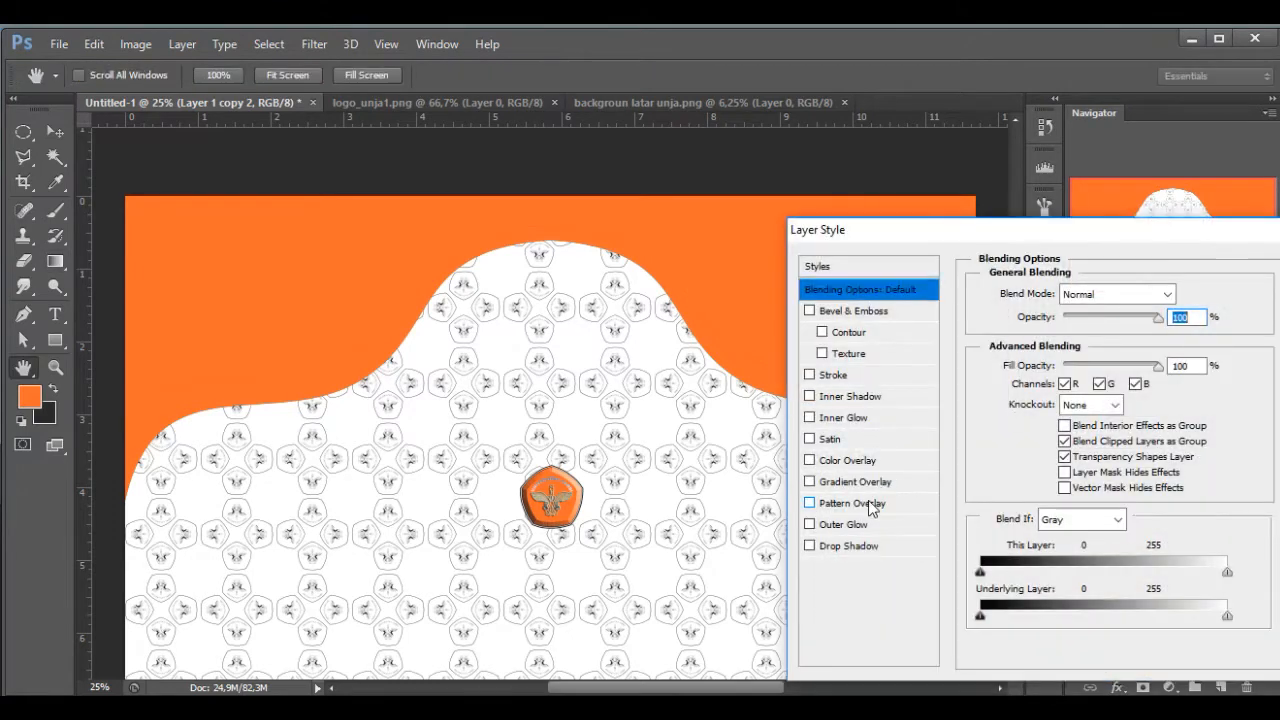
{"action": "left_click", "coordinate": [862, 481]}
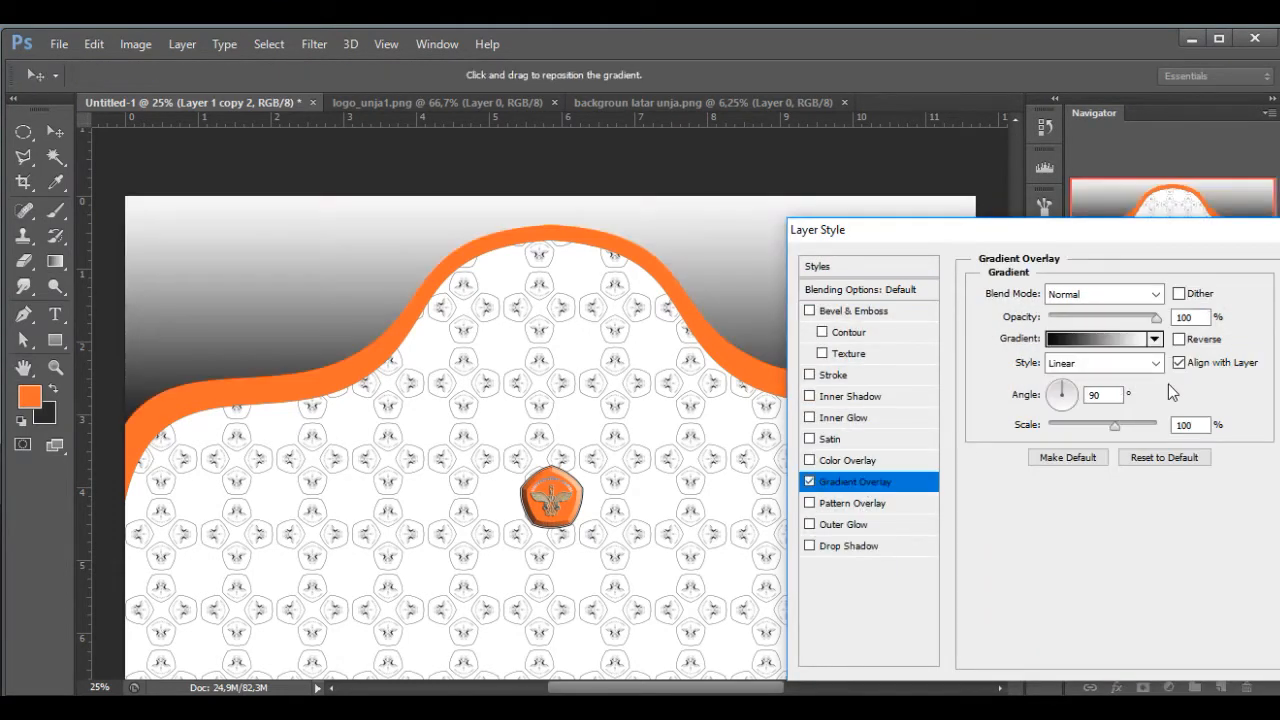
Step: Set the overlay gradient's colour stop at location 100% to the orange foreground colour
{"action": "left_click", "coordinate": [1101, 338]}
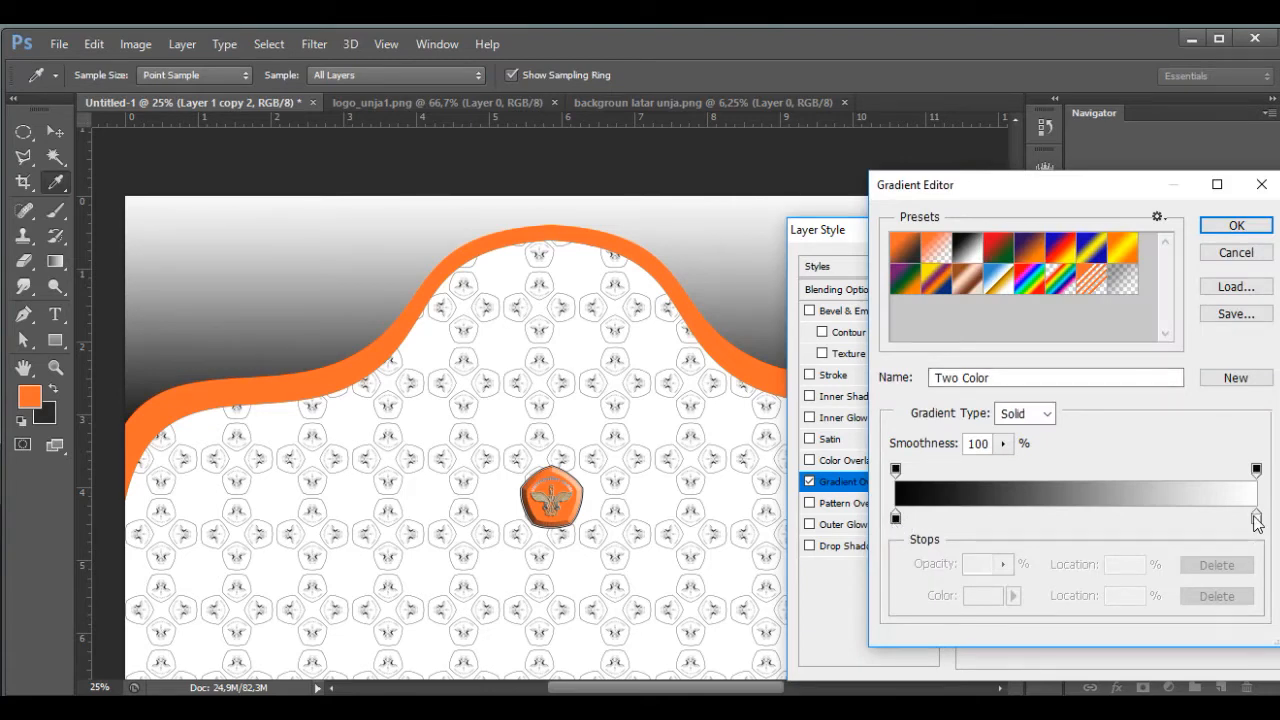
{"action": "left_click", "coordinate": [1257, 518]}
{"action": "left_click", "coordinate": [31, 393]}
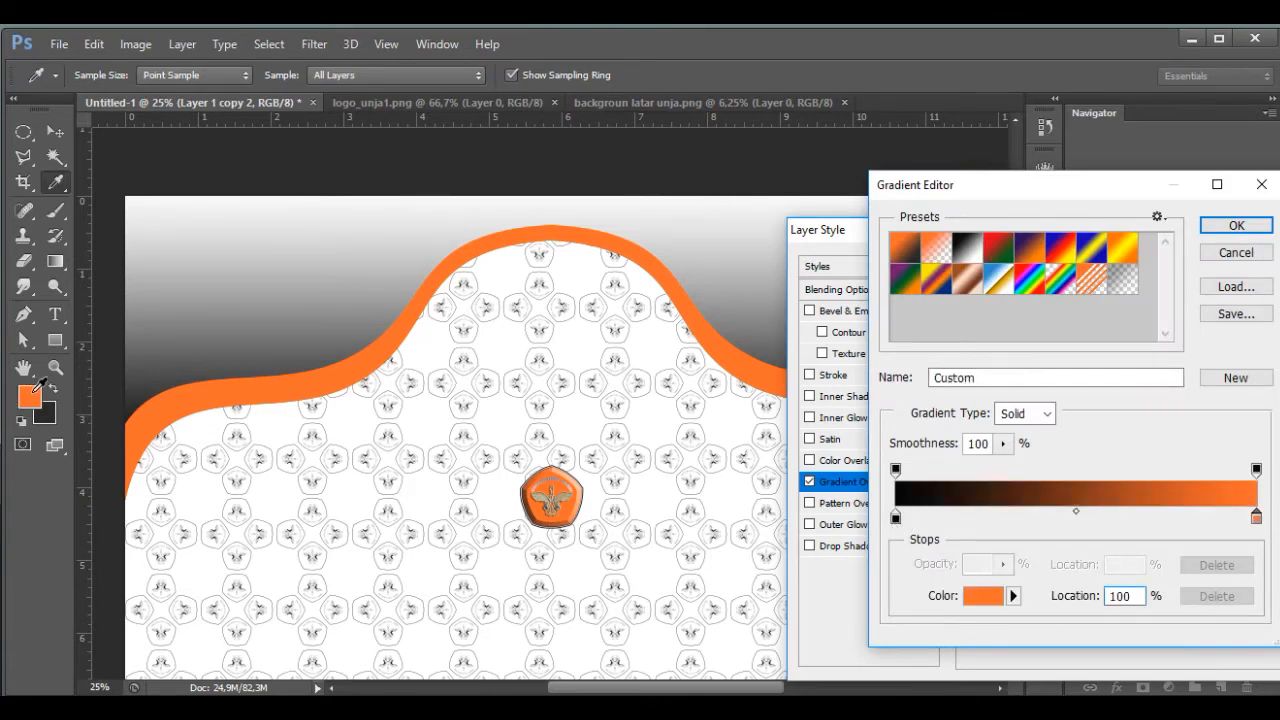
Step: Set the gradient's stop at location 0% to dark orange 903a13 and apply the gradient overlay to the header
{"action": "left_click", "coordinate": [896, 518]}
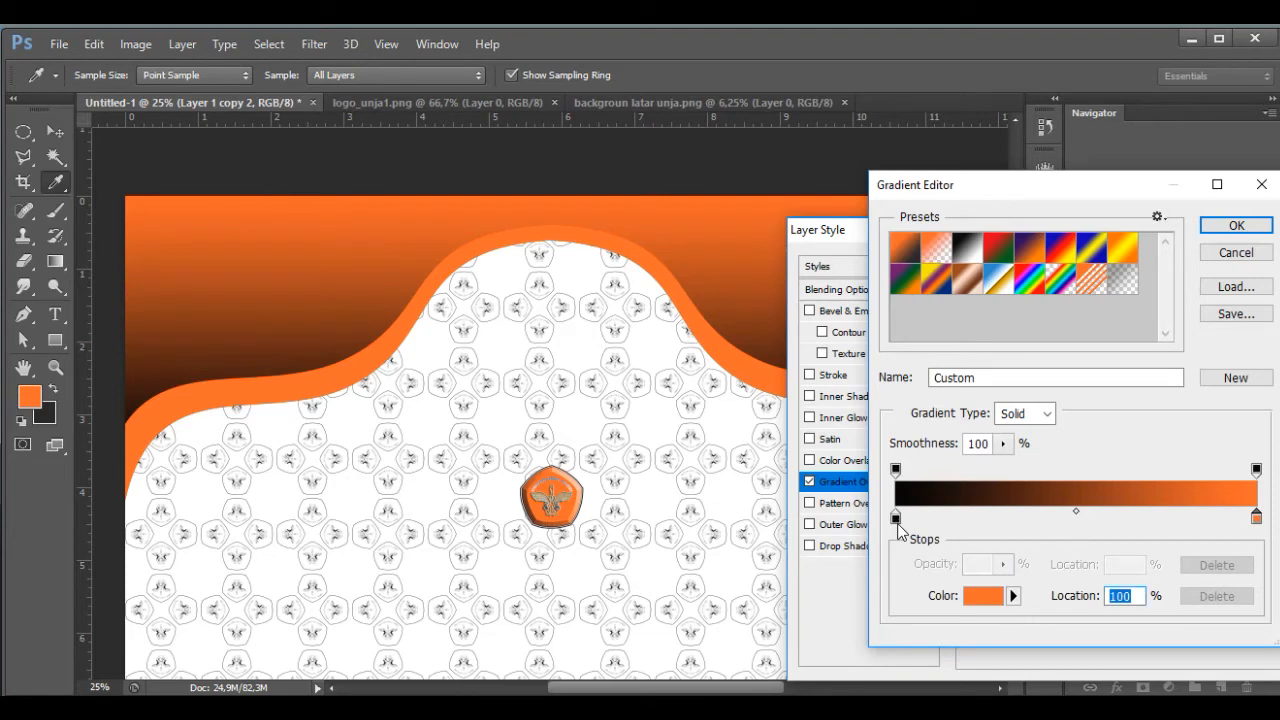
{"action": "left_click", "coordinate": [975, 597]}
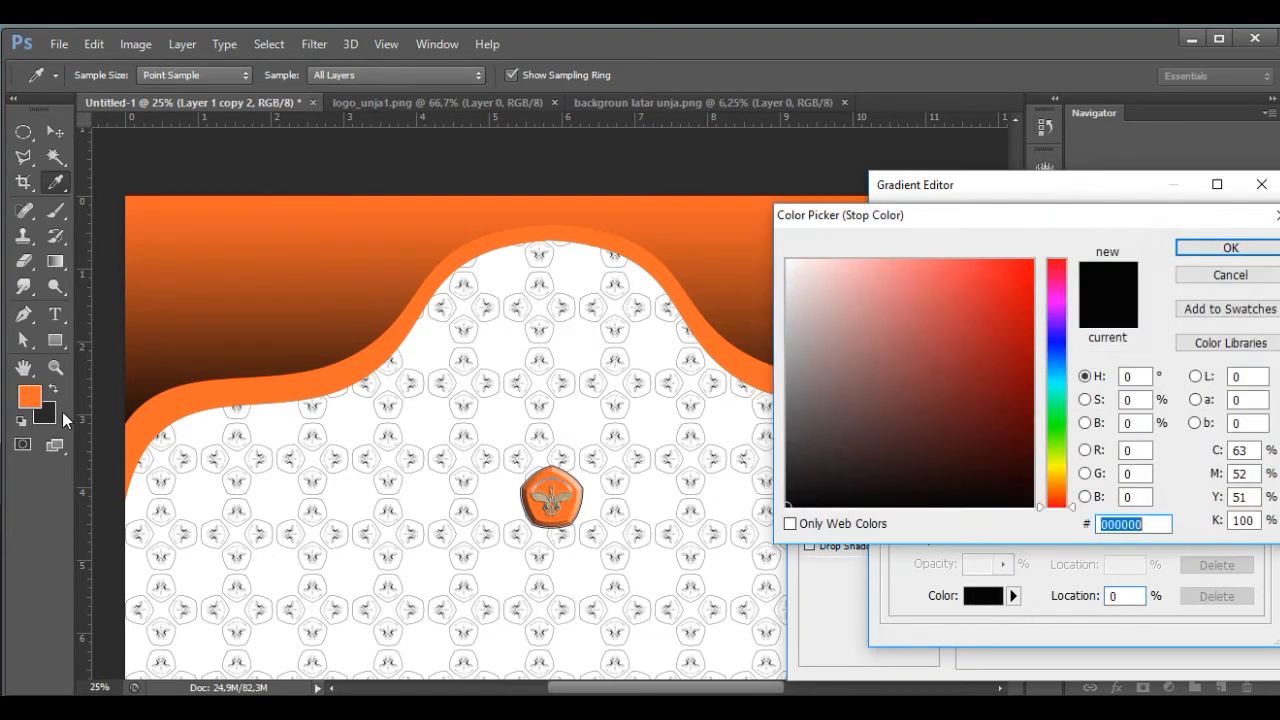
{"action": "left_click", "coordinate": [33, 397]}
{"action": "left_click", "coordinate": [997, 333]}
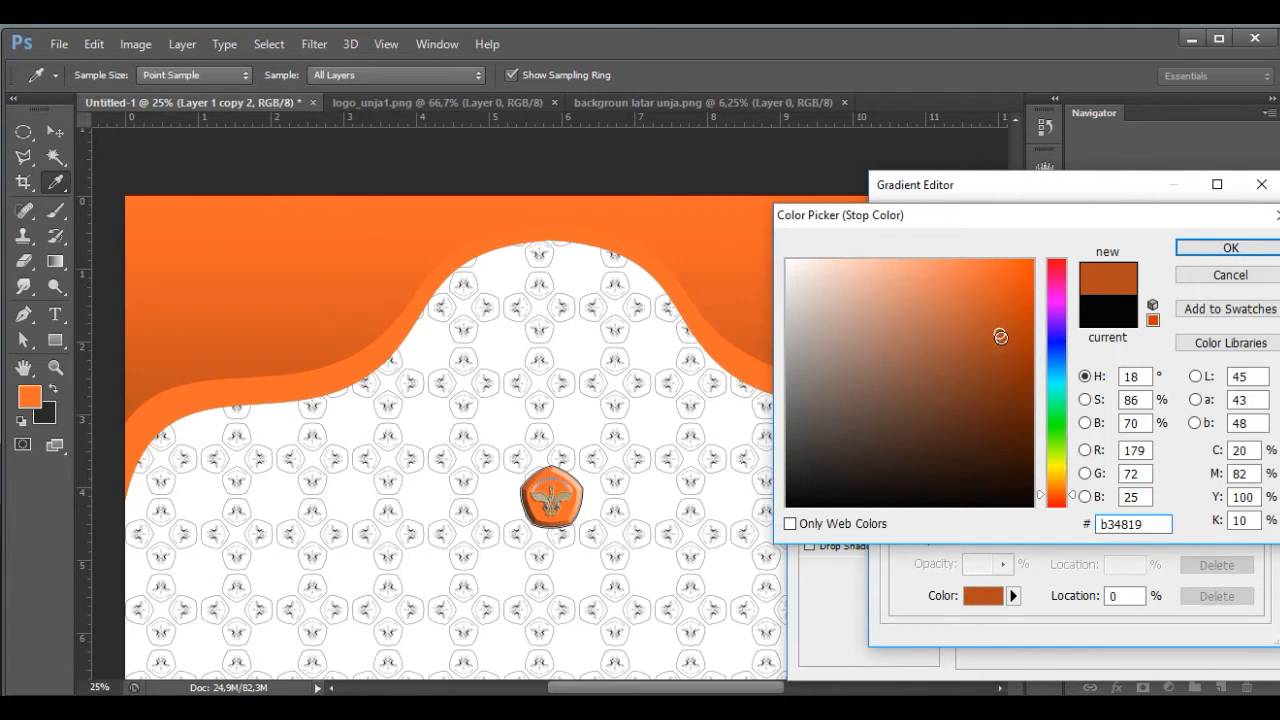
{"action": "left_click", "coordinate": [997, 352]}
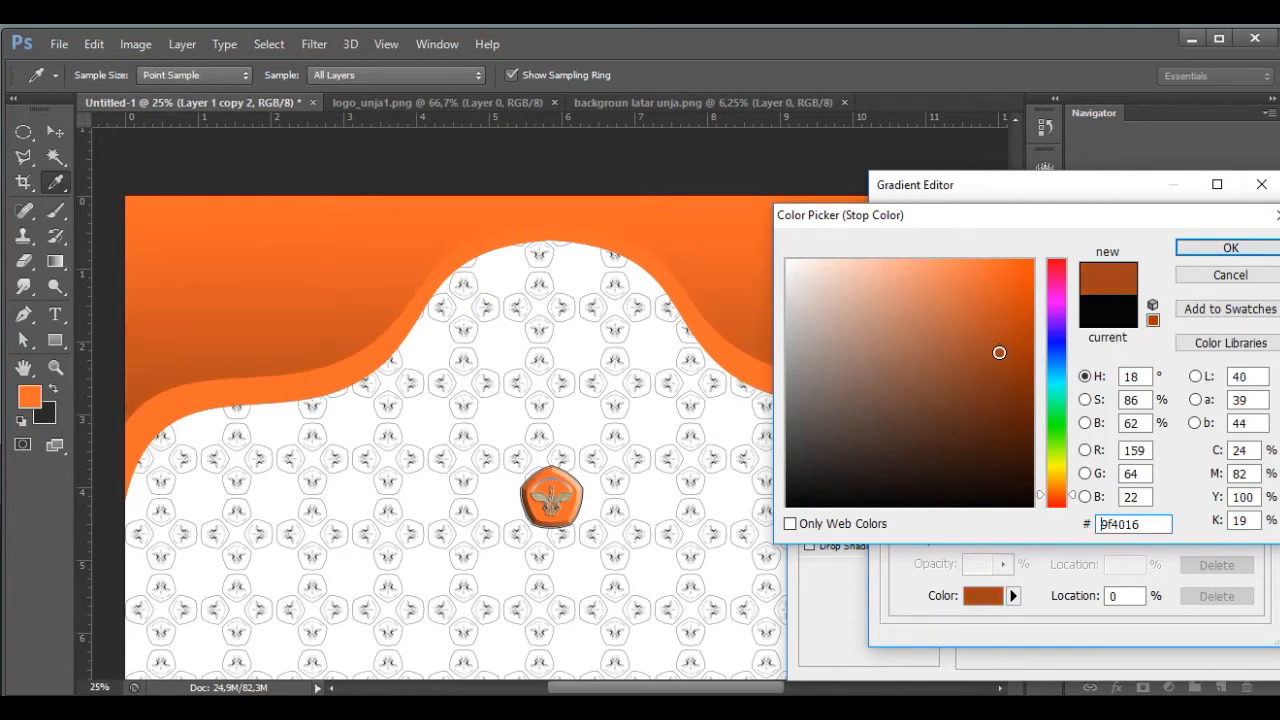
{"action": "left_click", "coordinate": [1000, 367]}
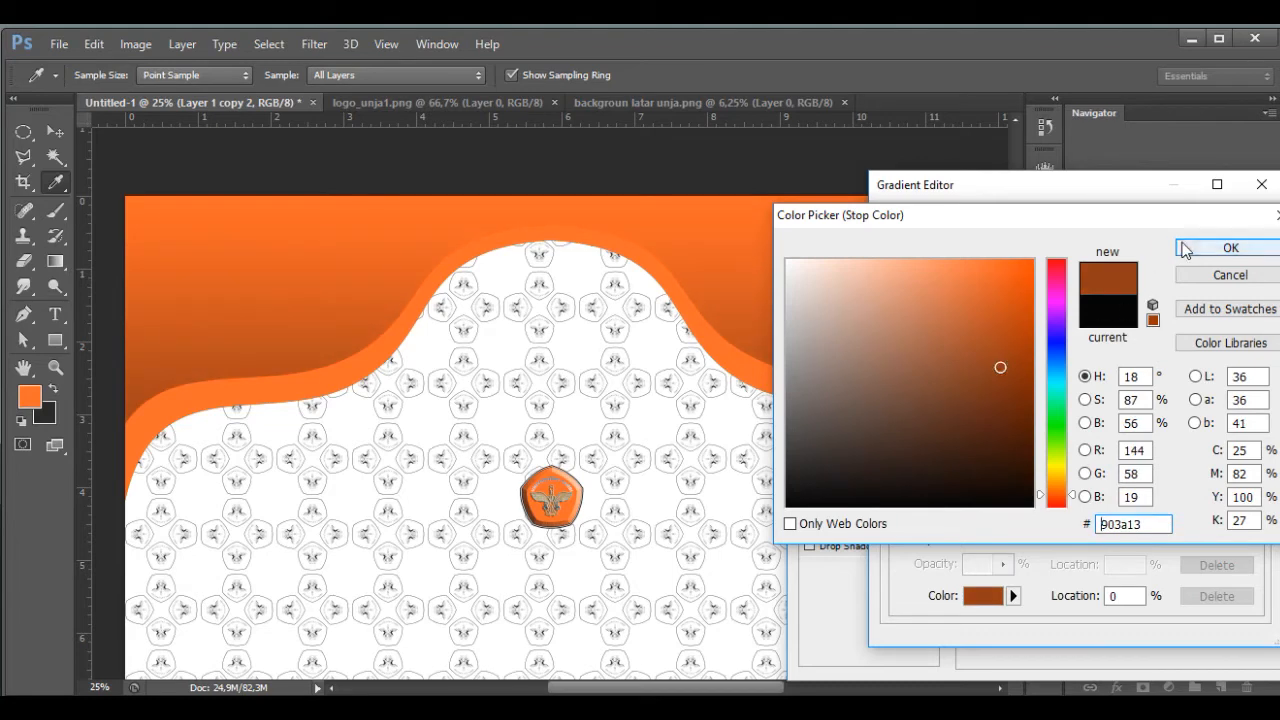
{"action": "left_click", "coordinate": [1185, 250]}
{"action": "left_click", "coordinate": [1220, 225]}
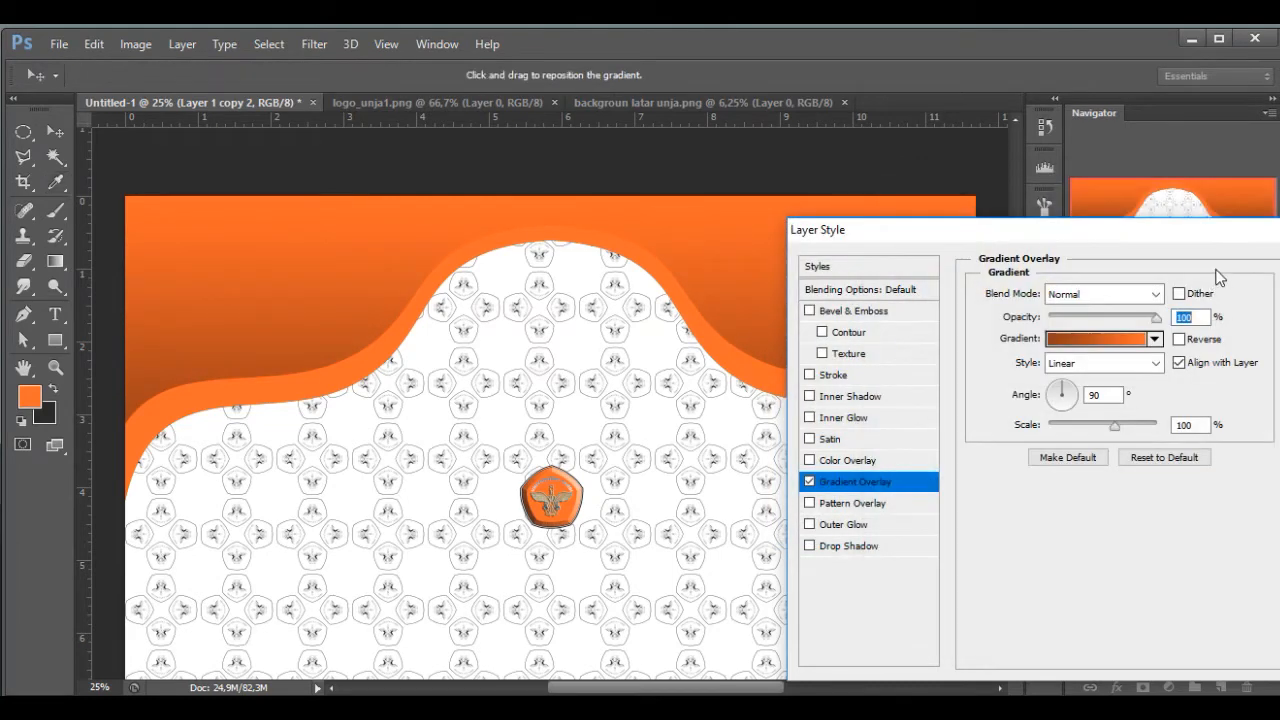
{"action": "key", "text": "Return"}
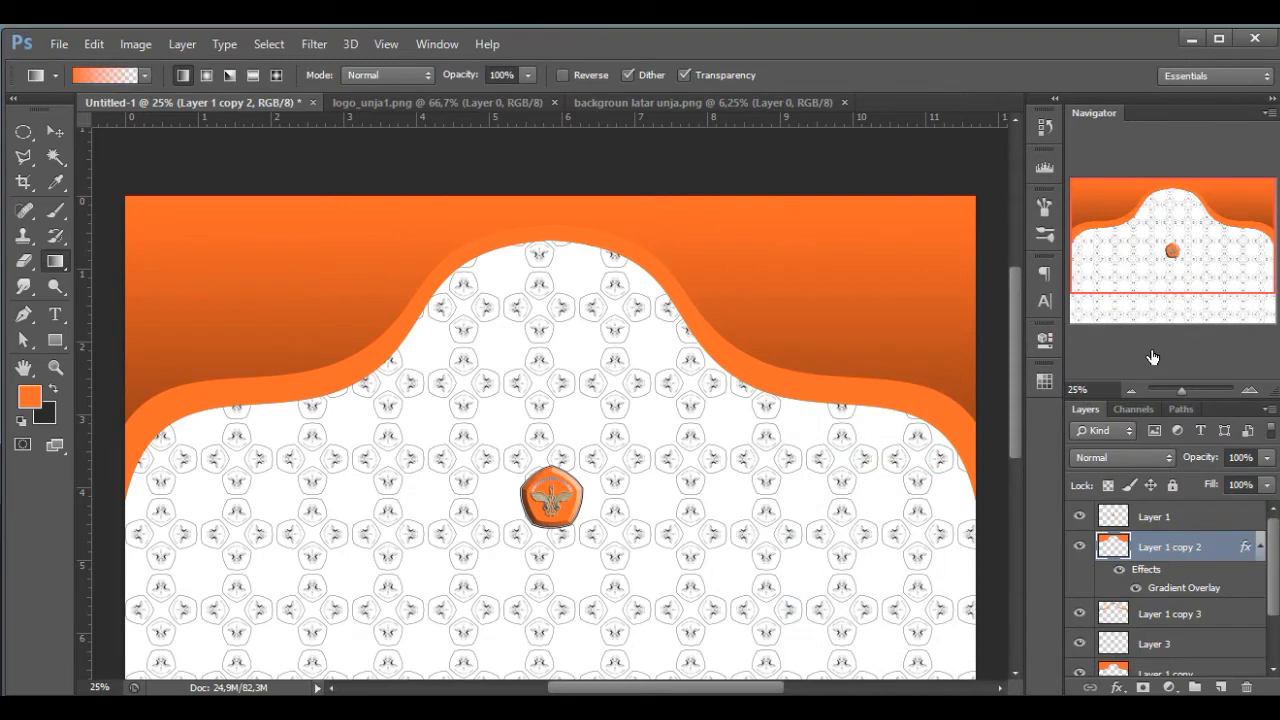
Step: Open the floral ornament image b from New folder (3) inside the frame folder
{"action": "left_click", "coordinate": [1133, 390]}
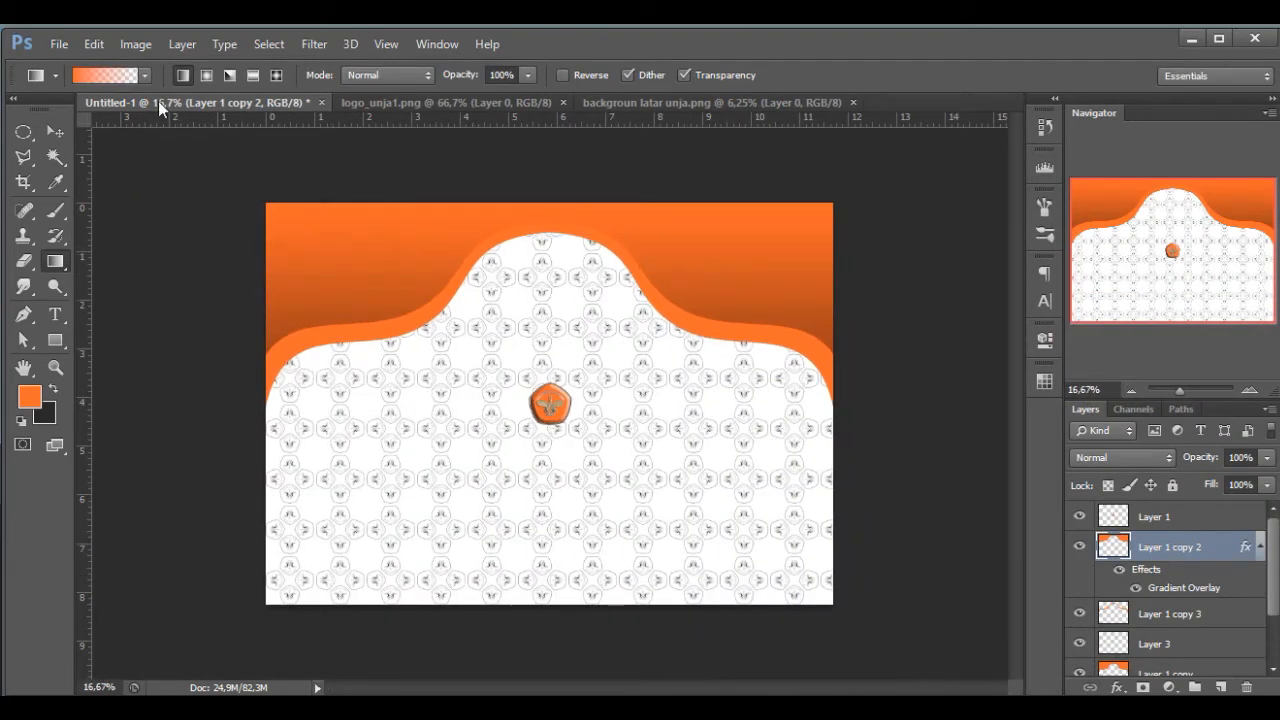
{"action": "left_click", "coordinate": [59, 44]}
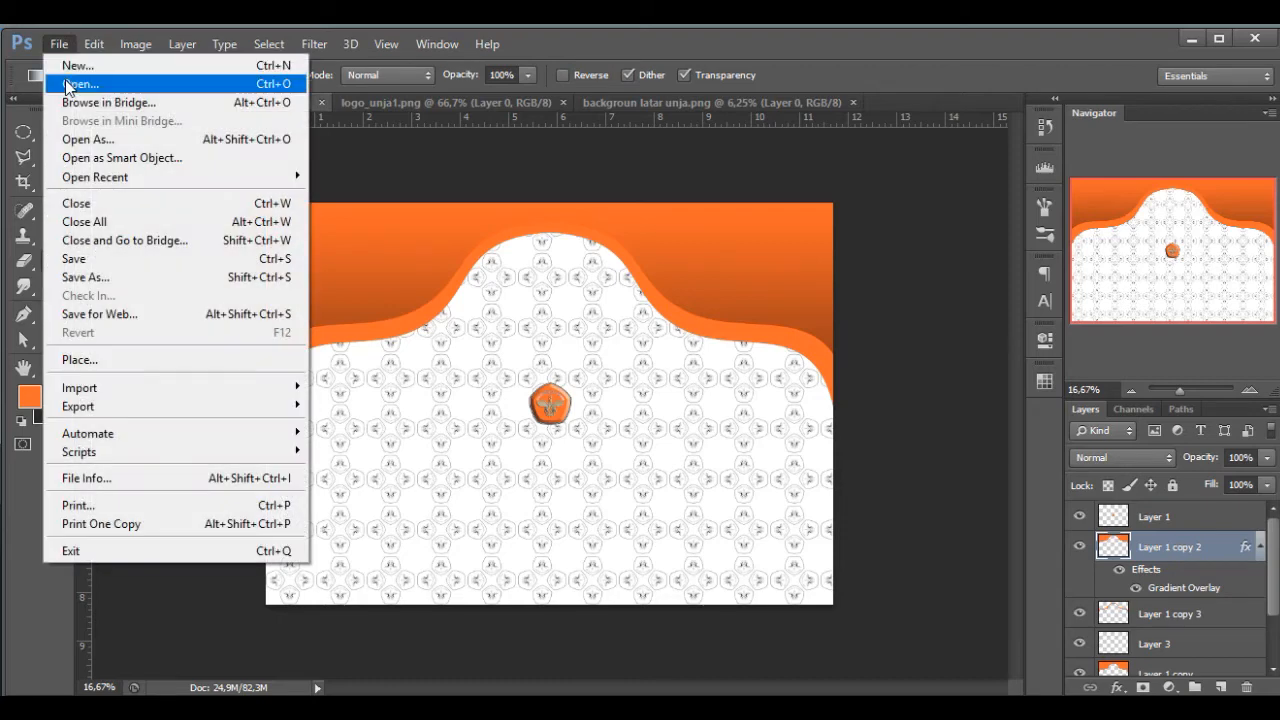
{"action": "left_click", "coordinate": [68, 83]}
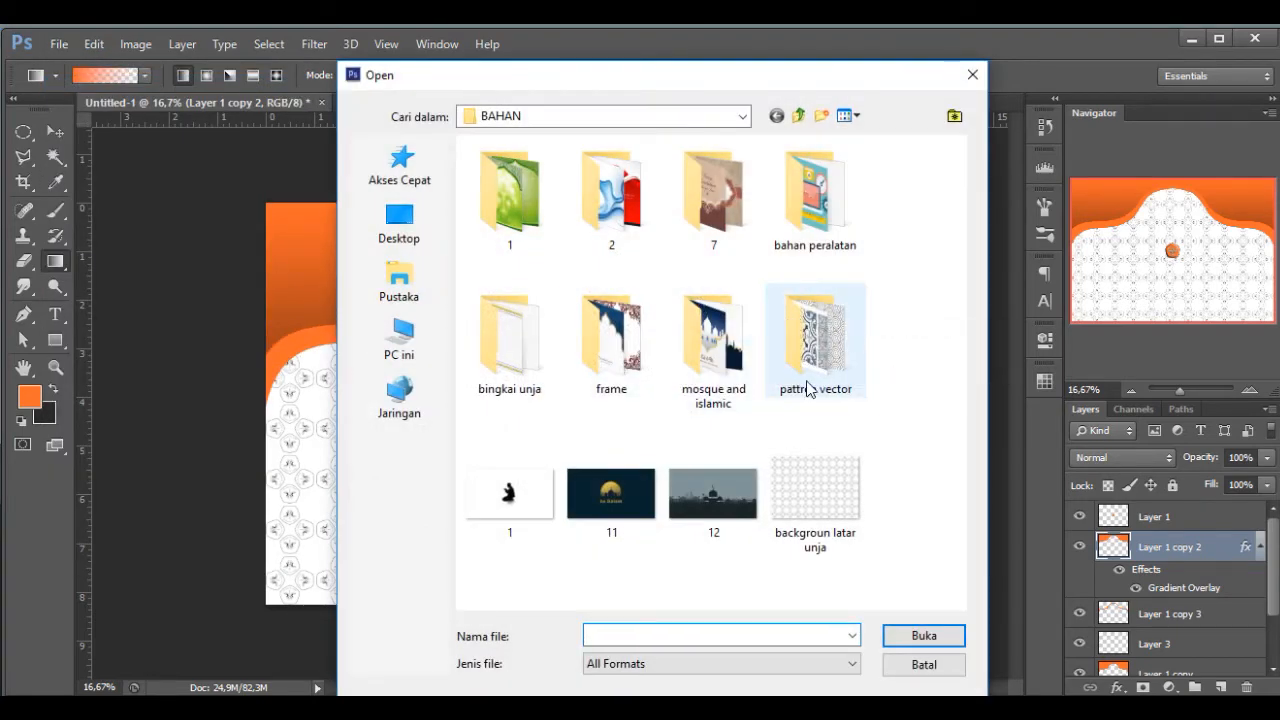
{"action": "double_click", "coordinate": [620, 355]}
{"action": "double_click", "coordinate": [605, 195]}
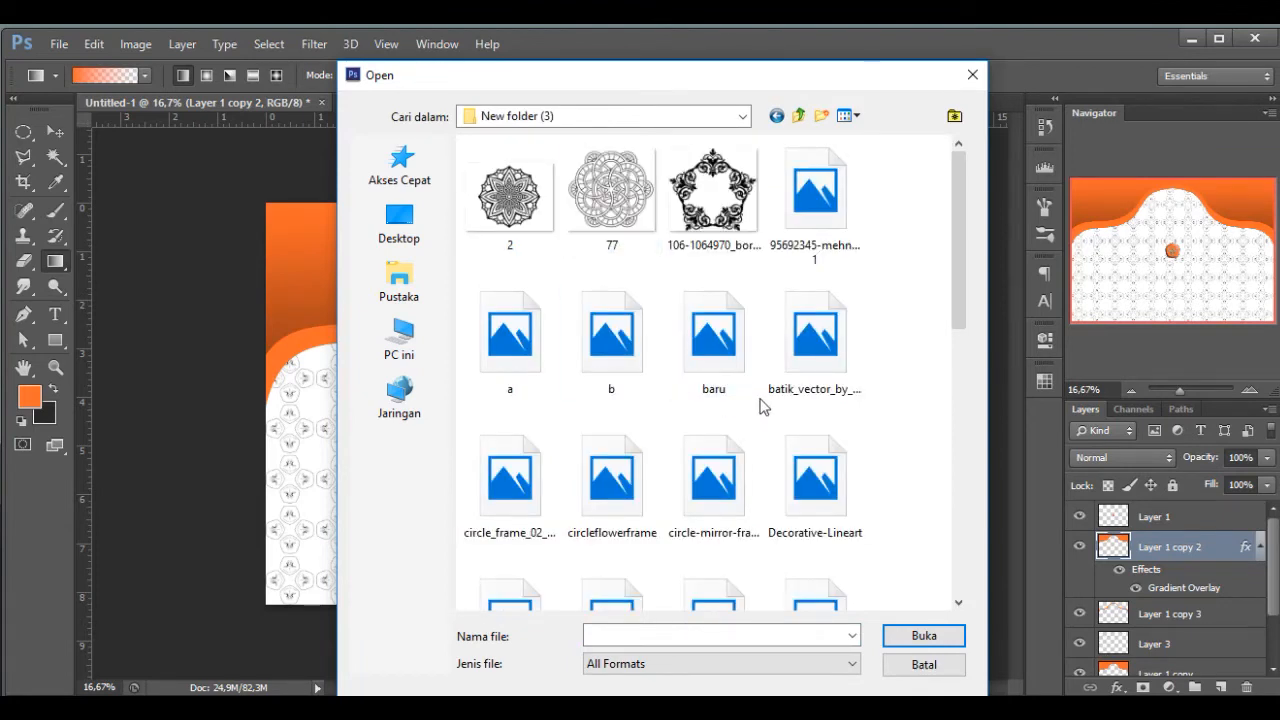
{"action": "double_click", "coordinate": [607, 340]}
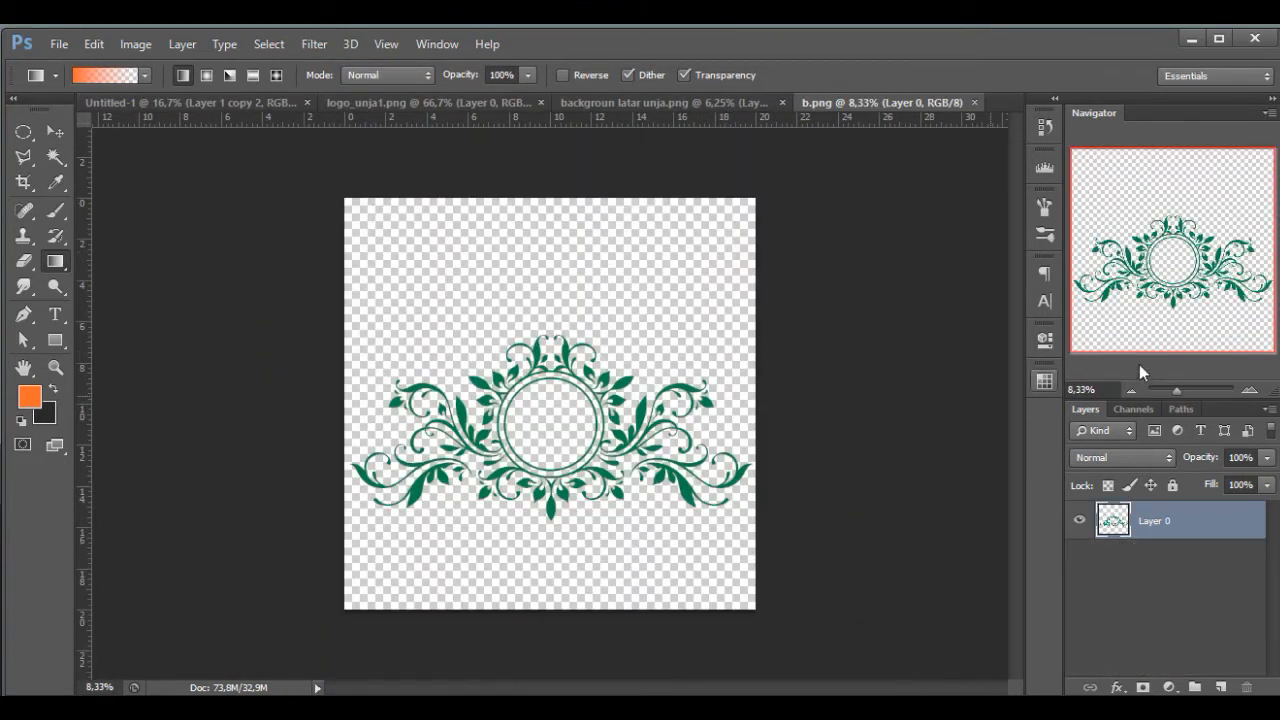
Step: Outline the curled leaf tip at the lower-right end of the green ornament with a Polygonal Lasso selection
{"action": "left_click", "coordinate": [1248, 392]}
{"action": "left_click", "coordinate": [1248, 392]}
{"action": "left_click", "coordinate": [1248, 392]}
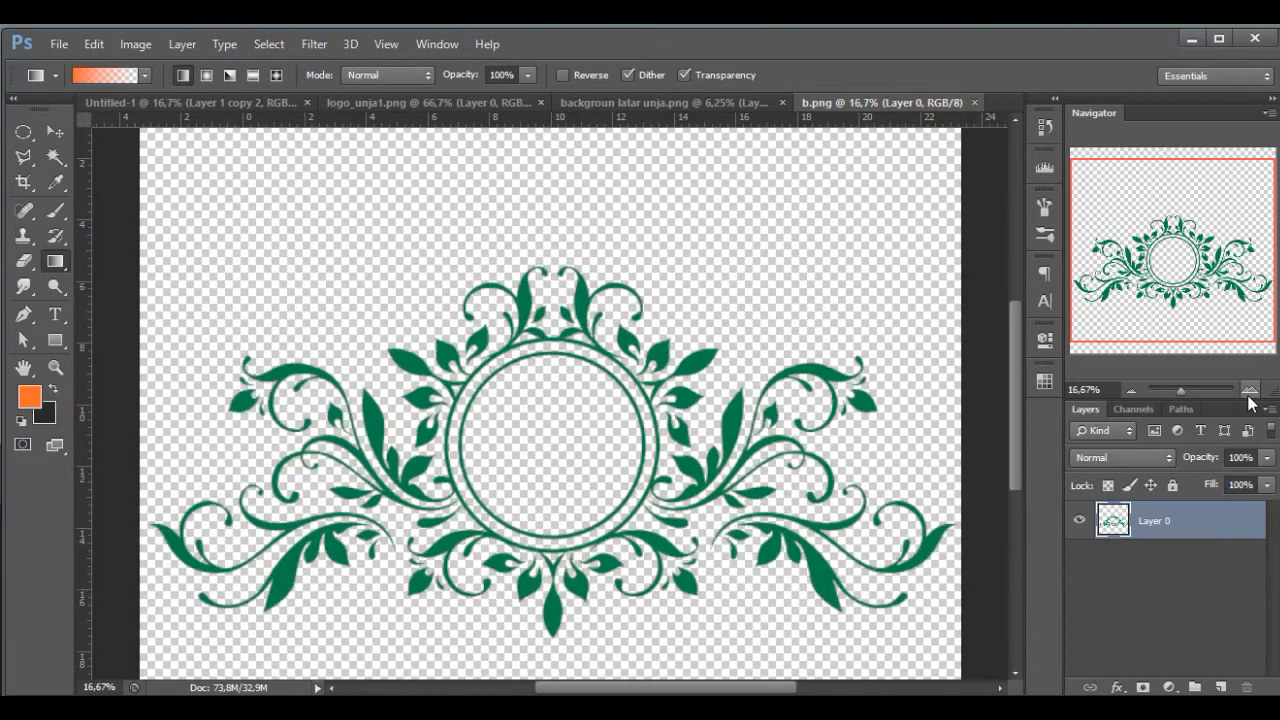
{"action": "left_click", "coordinate": [1248, 392]}
{"action": "left_click_drag", "start_coordinate": [1160, 252], "coordinate": [1187, 270]}
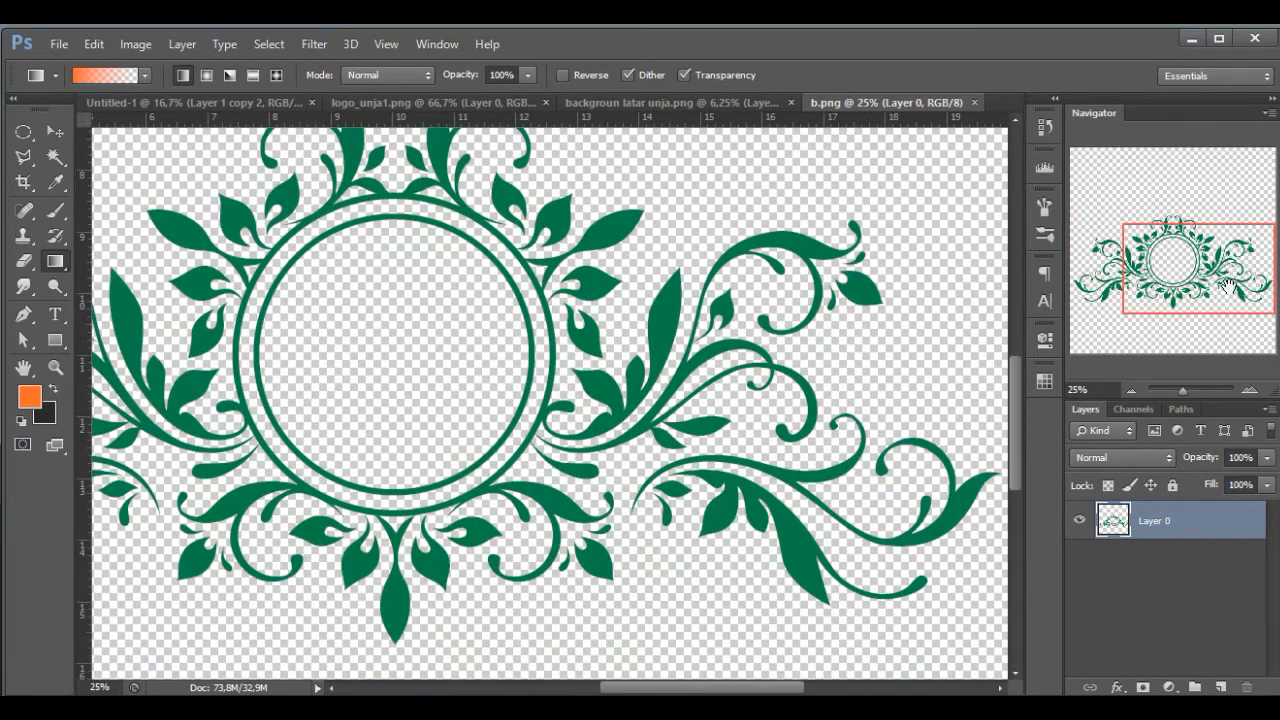
{"action": "left_click", "coordinate": [1254, 387]}
{"action": "left_click_drag", "start_coordinate": [1202, 276], "coordinate": [1251, 298]}
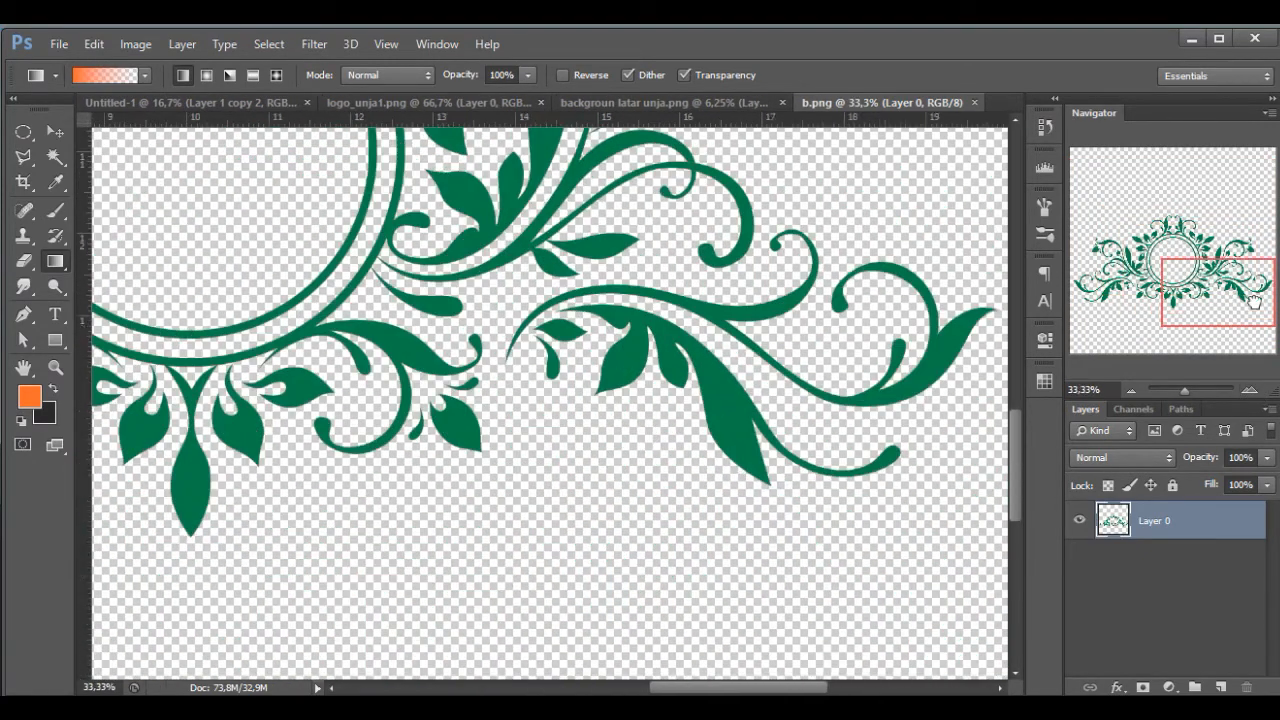
{"action": "scroll", "coordinate": [800, 628], "scroll_direction": "up", "scroll_amount": 1}
{"action": "left_click_drag", "start_coordinate": [797, 692], "coordinate": [823, 692]}
{"action": "left_click", "coordinate": [24, 157]}
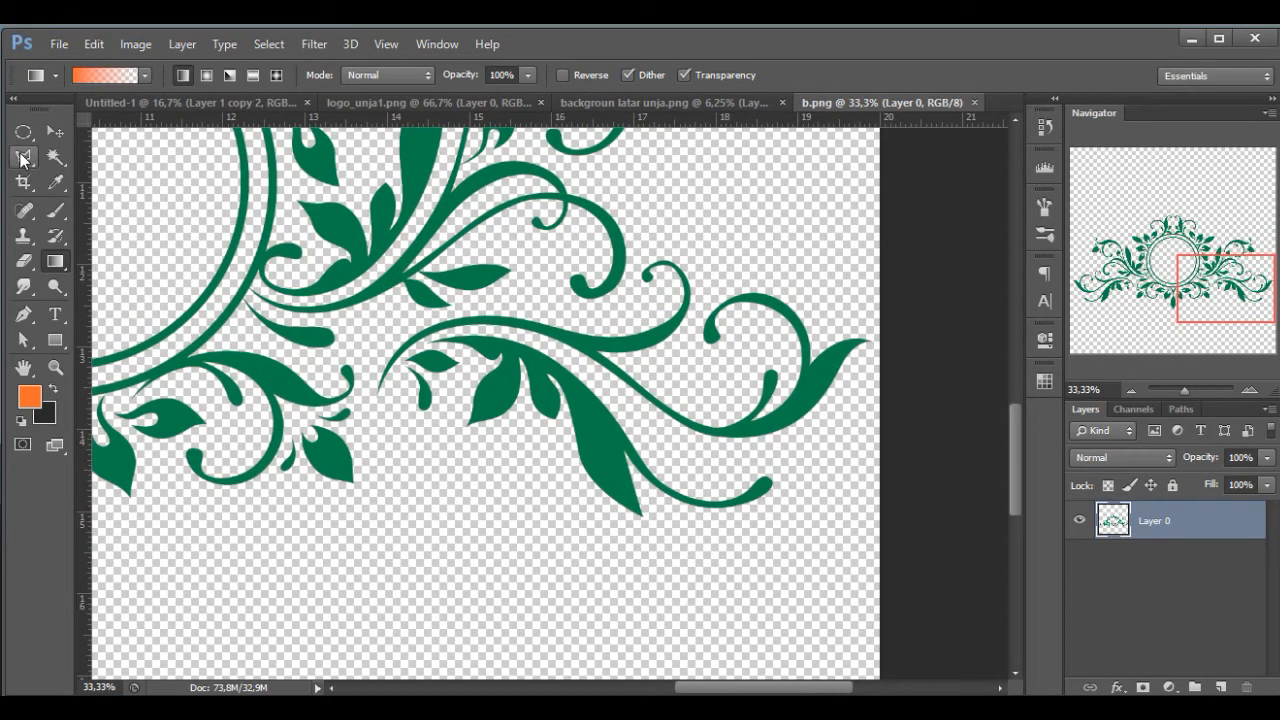
{"action": "left_click", "coordinate": [712, 464]}
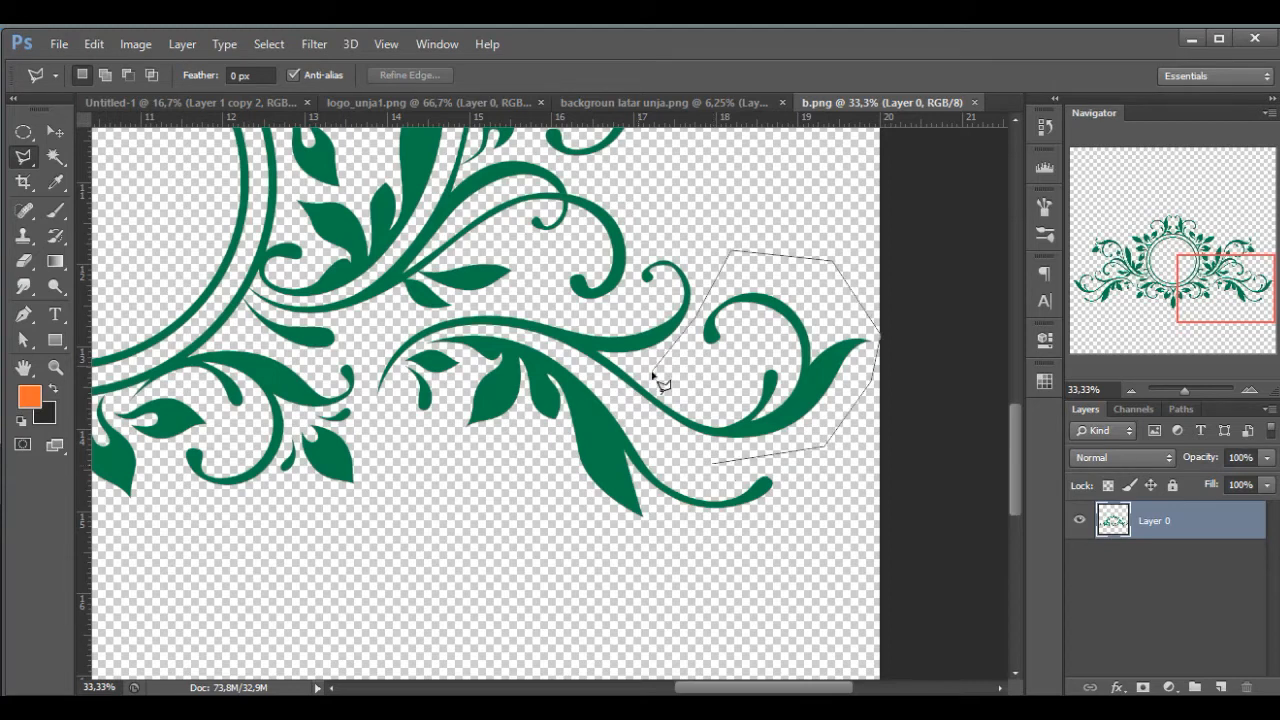
{"action": "left_click", "coordinate": [654, 366]}
{"action": "left_click", "coordinate": [629, 362]}
{"action": "left_click", "coordinate": [633, 414]}
{"action": "left_click", "coordinate": [712, 464]}
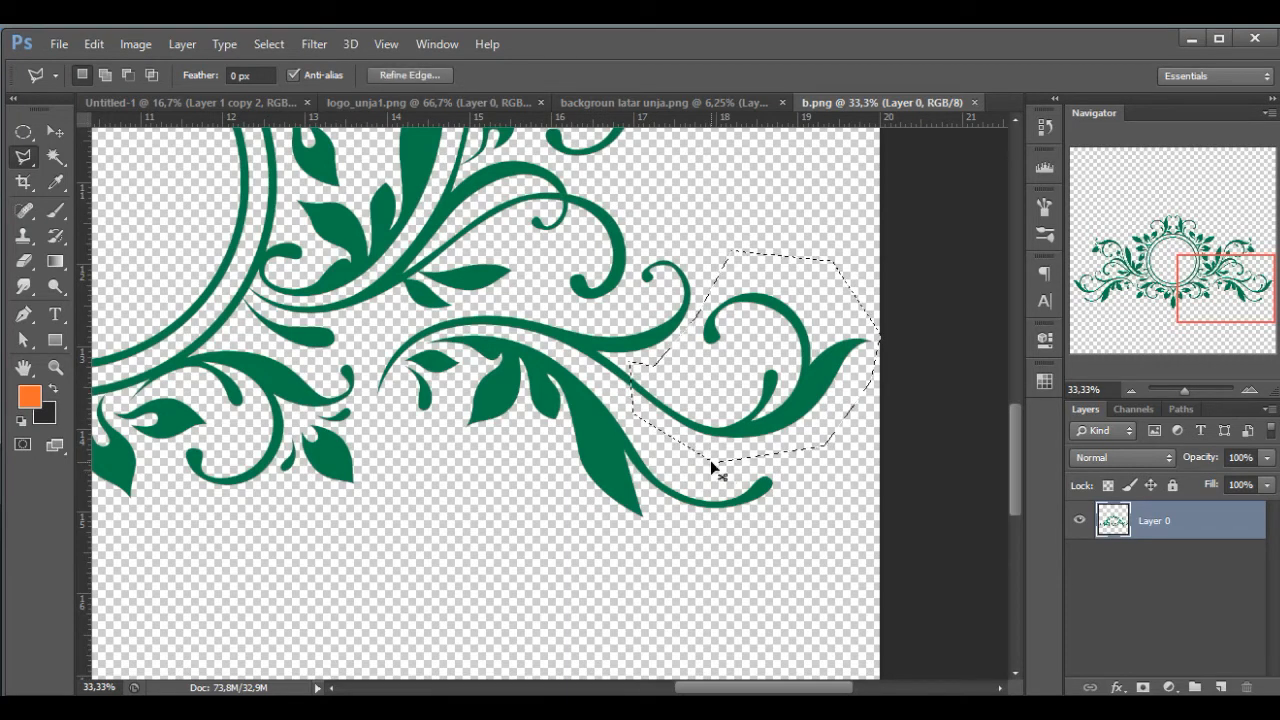
Step: Copy the selected leaf curl to its own layer, hide Layer 0, and copy the curl's pixels, leaving nothing selected
{"action": "key", "text": "ctrl+j"}
{"action": "left_click", "coordinate": [1079, 558]}
{"action": "left_click", "coordinate": [1120, 527], "text": "ctrl"}
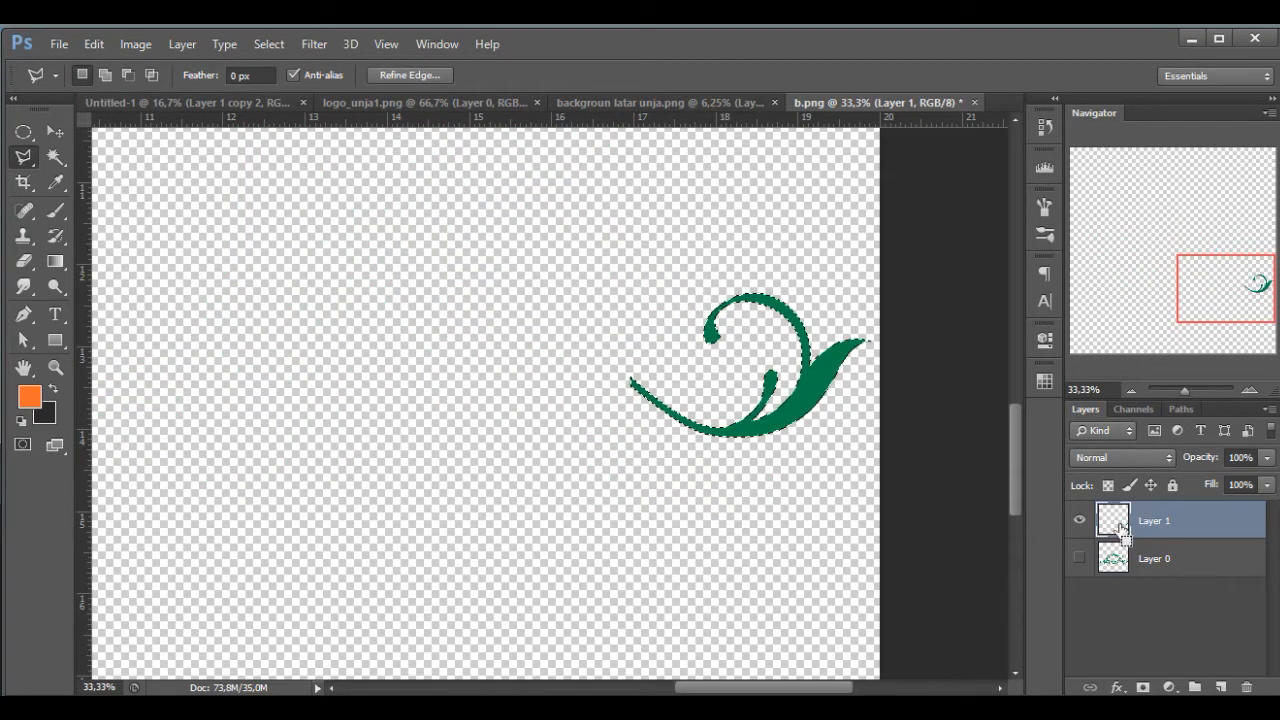
{"action": "key", "text": "ctrl+d"}
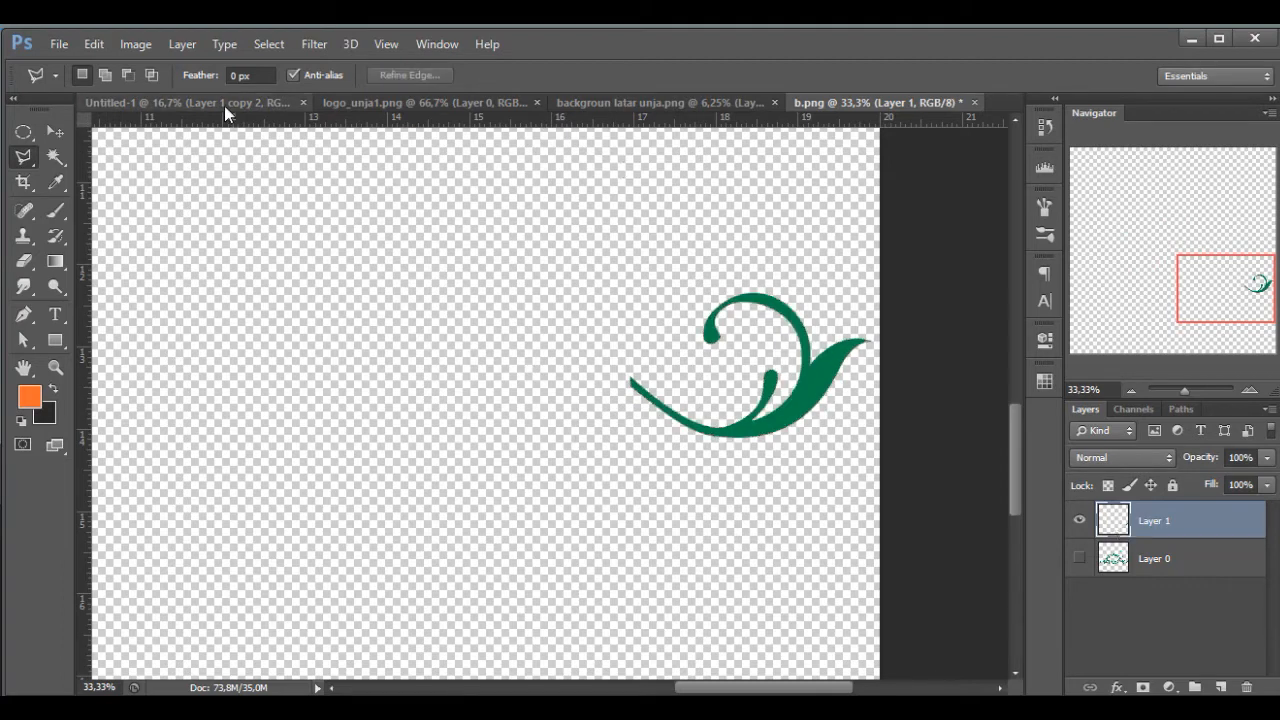
Step: Paste the leaf curl into the certificate design directly above Layer 1 copy 3
{"action": "key", "text": "ctrl+Tab"}
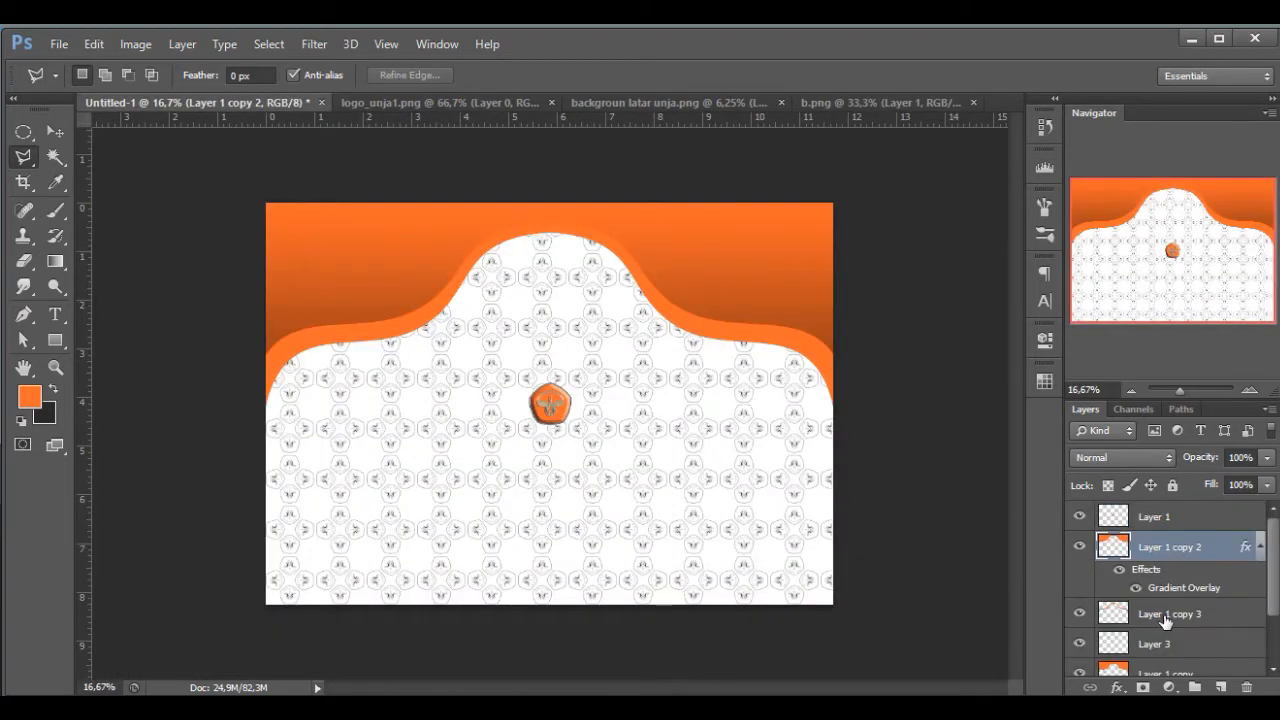
{"action": "left_click", "coordinate": [1163, 617]}
{"action": "key", "text": "ctrl+v"}
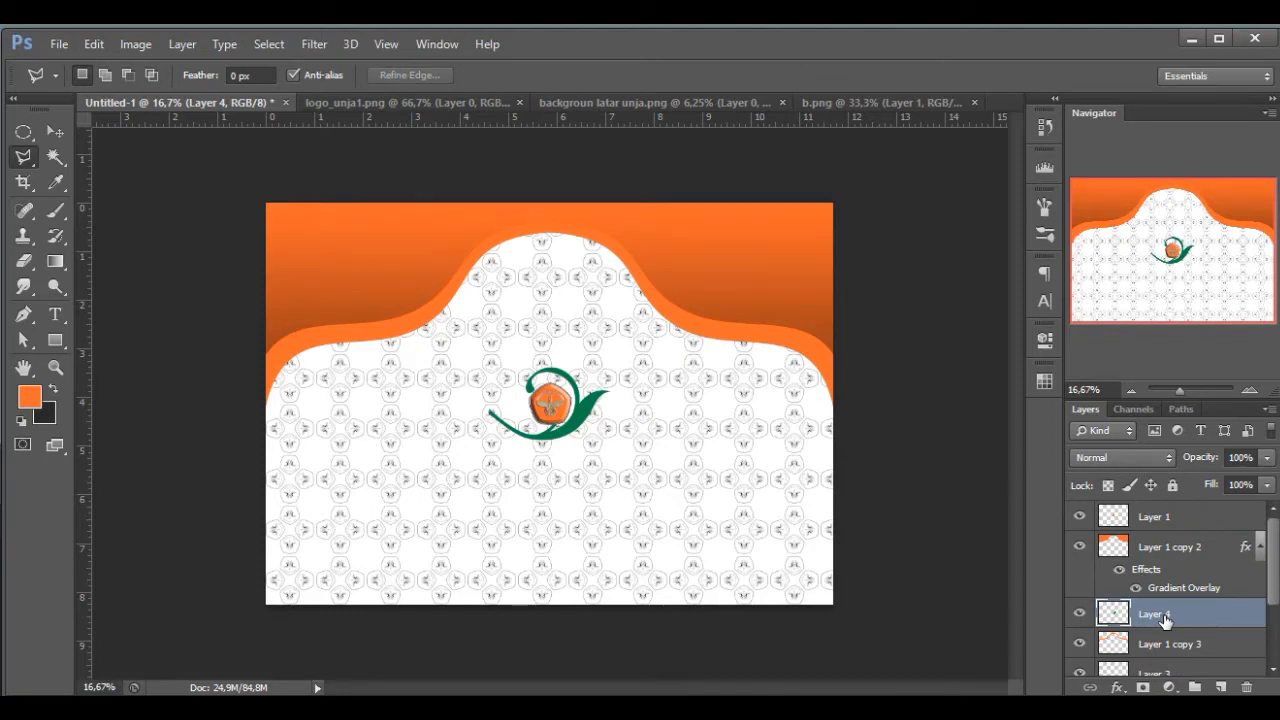
Step: Scale the pasted leaf curl from its lower-left corner to about 73.84% width and 73.72% height
{"action": "key", "text": "ctrl+t"}
{"action": "left_click_drag", "start_coordinate": [488, 440], "coordinate": [521, 420]}
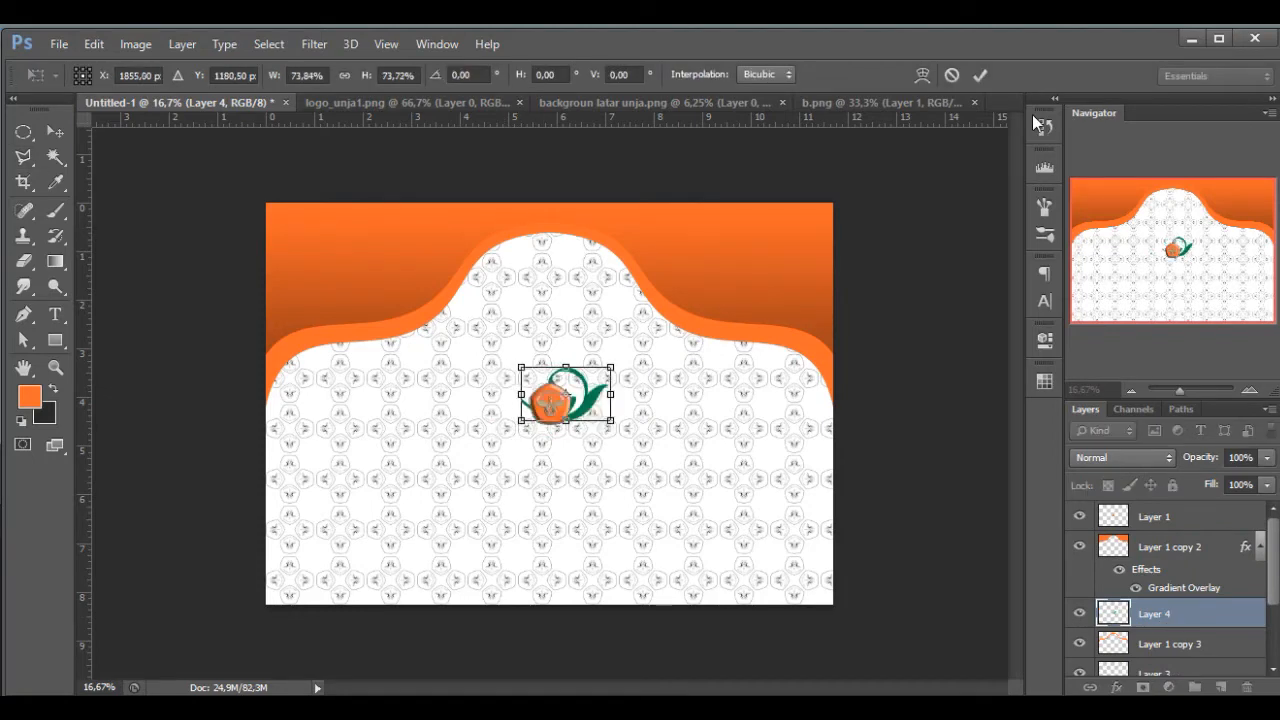
{"action": "left_click", "coordinate": [981, 75]}
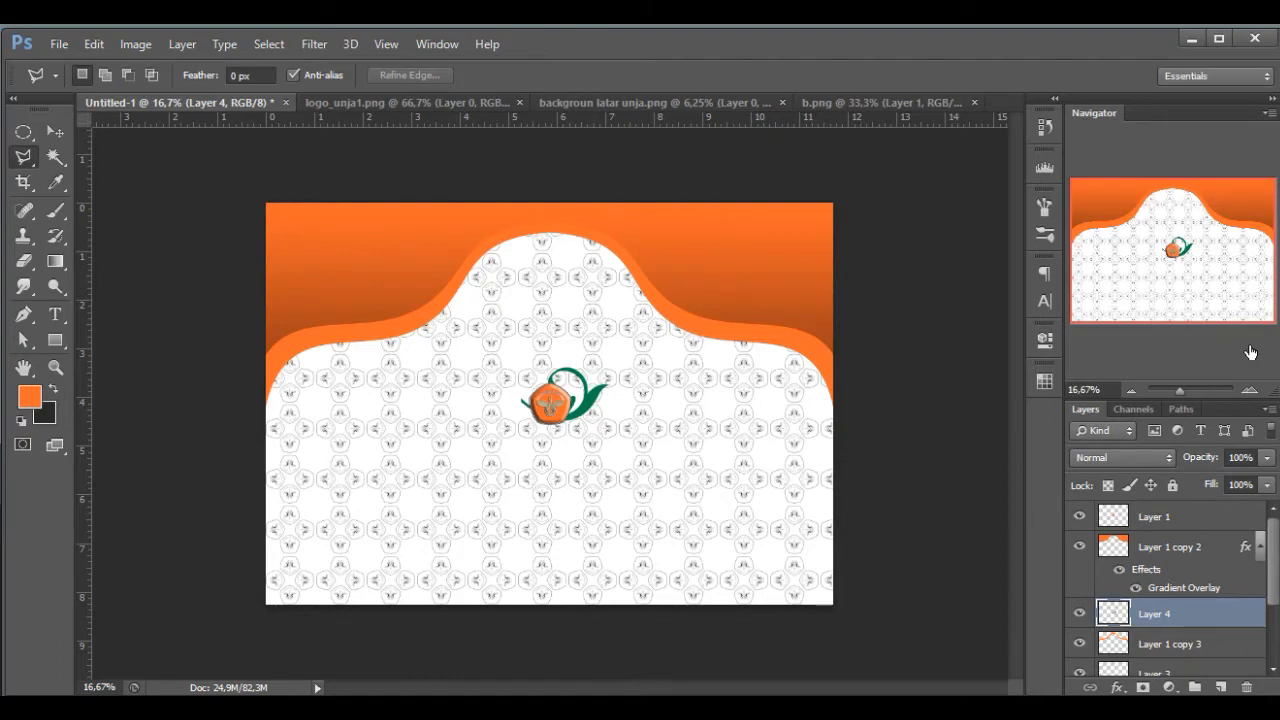
Step: Move the green leaf curl from beside the logo onto the orange header, along the right-hand slope of the curve
{"action": "left_click", "coordinate": [1250, 389]}
{"action": "left_click", "coordinate": [1250, 389]}
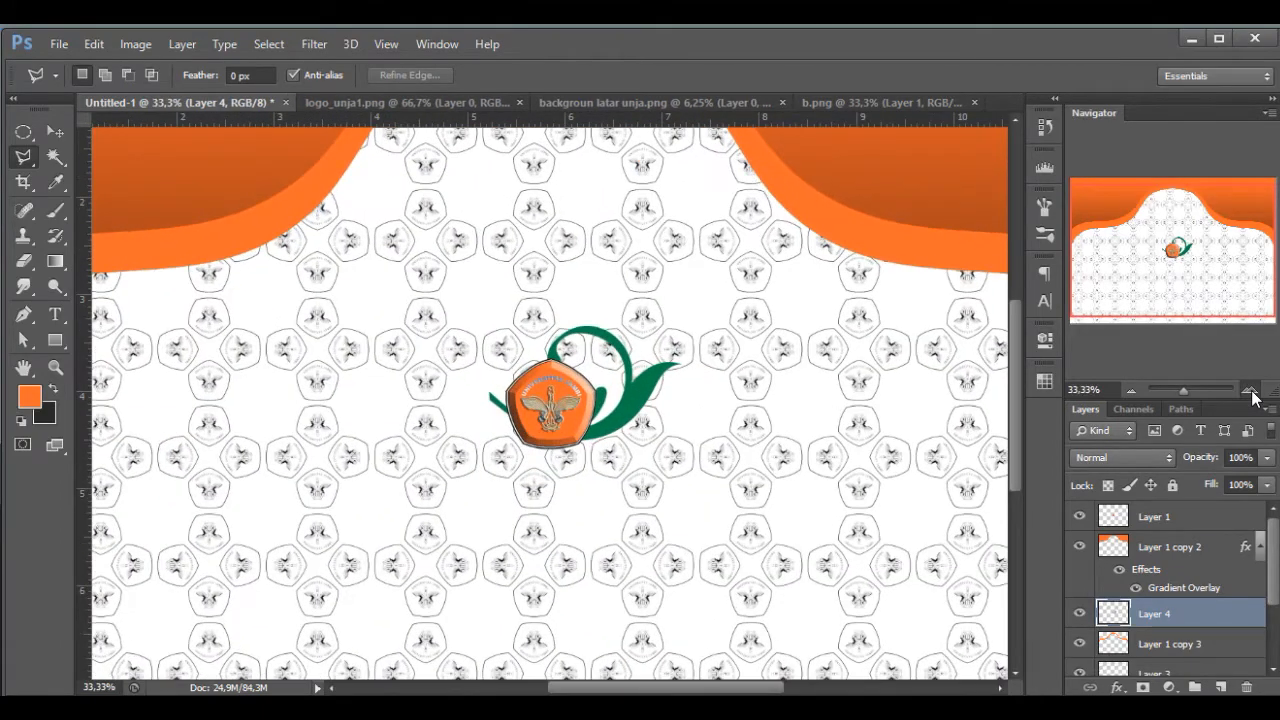
{"action": "left_click", "coordinate": [1250, 389]}
{"action": "left_click_drag", "start_coordinate": [1191, 257], "coordinate": [1214, 235]}
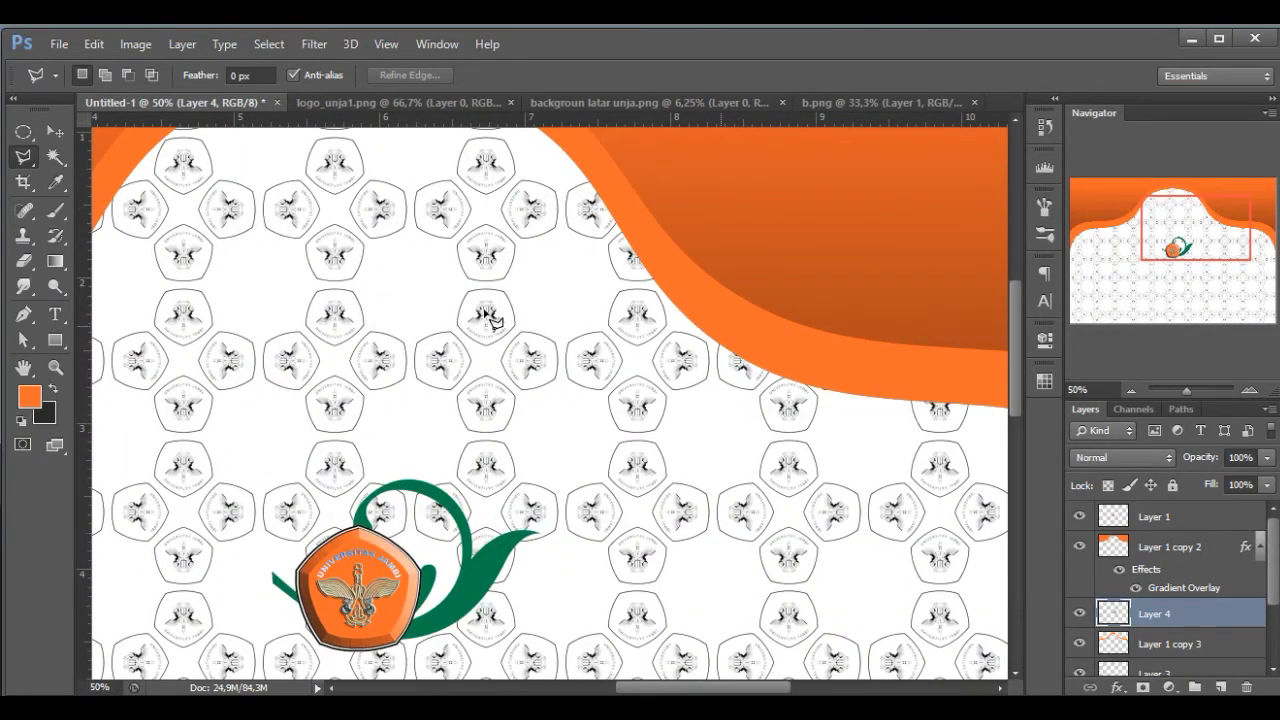
{"action": "key", "text": "v"}
{"action": "left_click_drag", "start_coordinate": [491, 318], "coordinate": [821, 204]}
Step: Reorder the layers so that Layer 1 copy 2 sits directly below Layer 1 copy 3
{"action": "left_click_drag", "start_coordinate": [1165, 545], "coordinate": [1160, 655]}
{"action": "left_click", "coordinate": [1157, 577]}
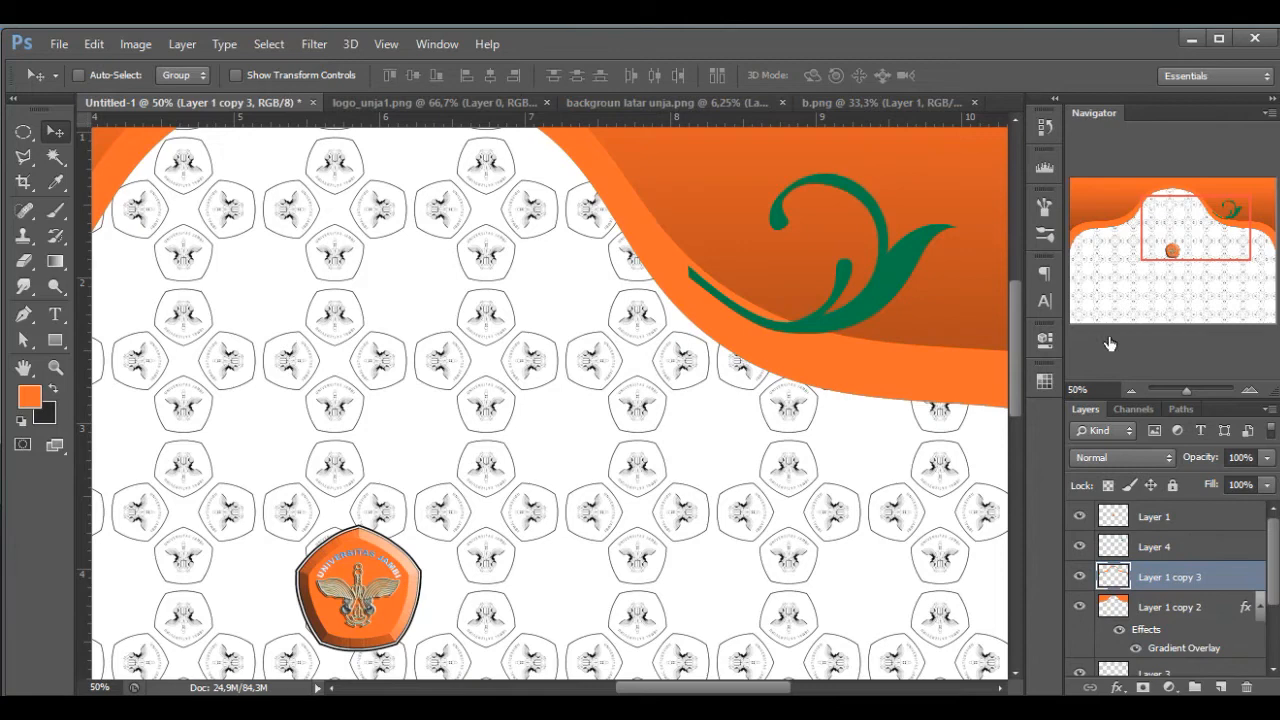
{"action": "scroll", "coordinate": [800, 330], "scroll_direction": "up", "scroll_amount": 3}
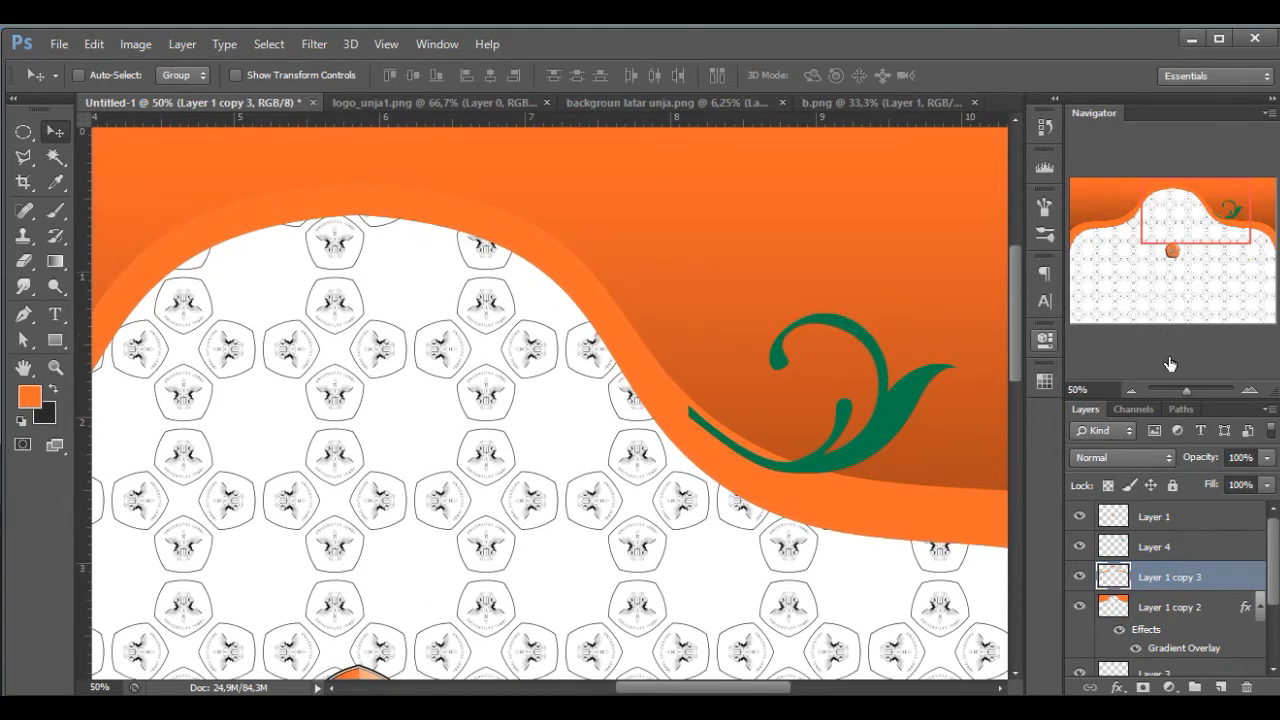
Step: Scale the leaf curl on Layer 4 towards its upper-right corner to about 78.24% width and 78.25% height
{"action": "left_click", "coordinate": [1131, 389]}
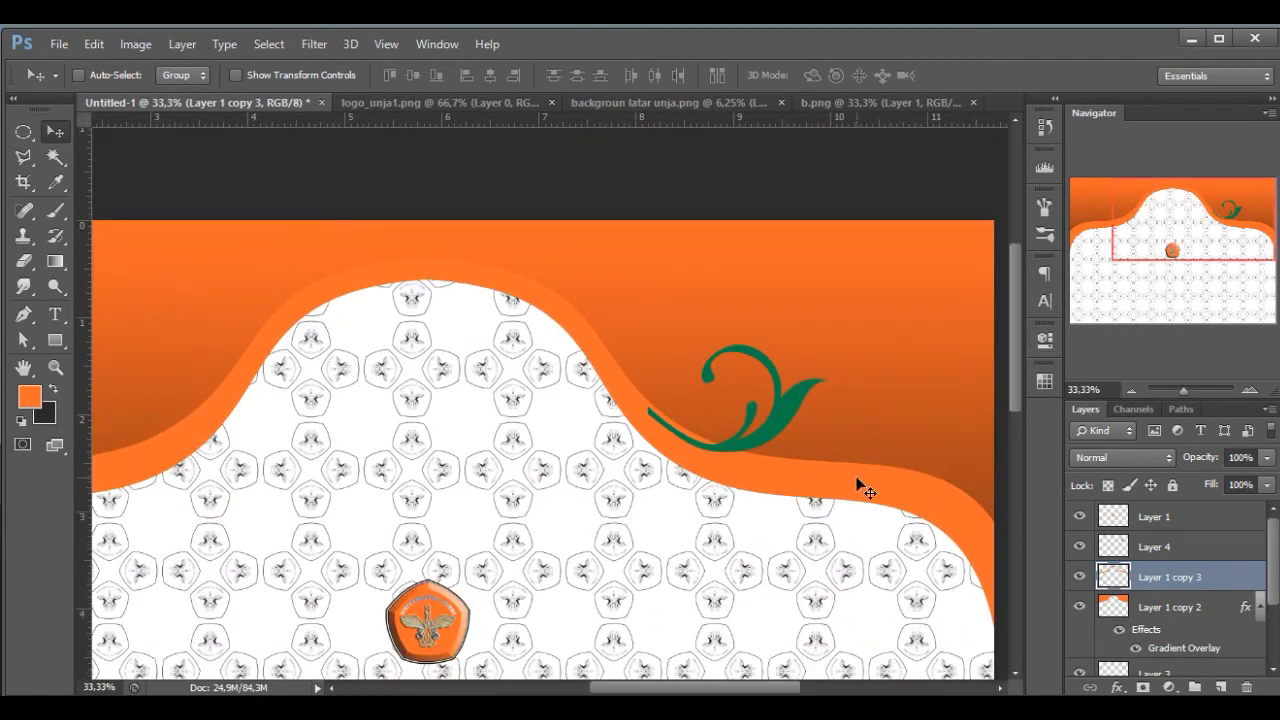
{"action": "left_click", "coordinate": [1120, 545]}
{"action": "key", "text": "ctrl+t"}
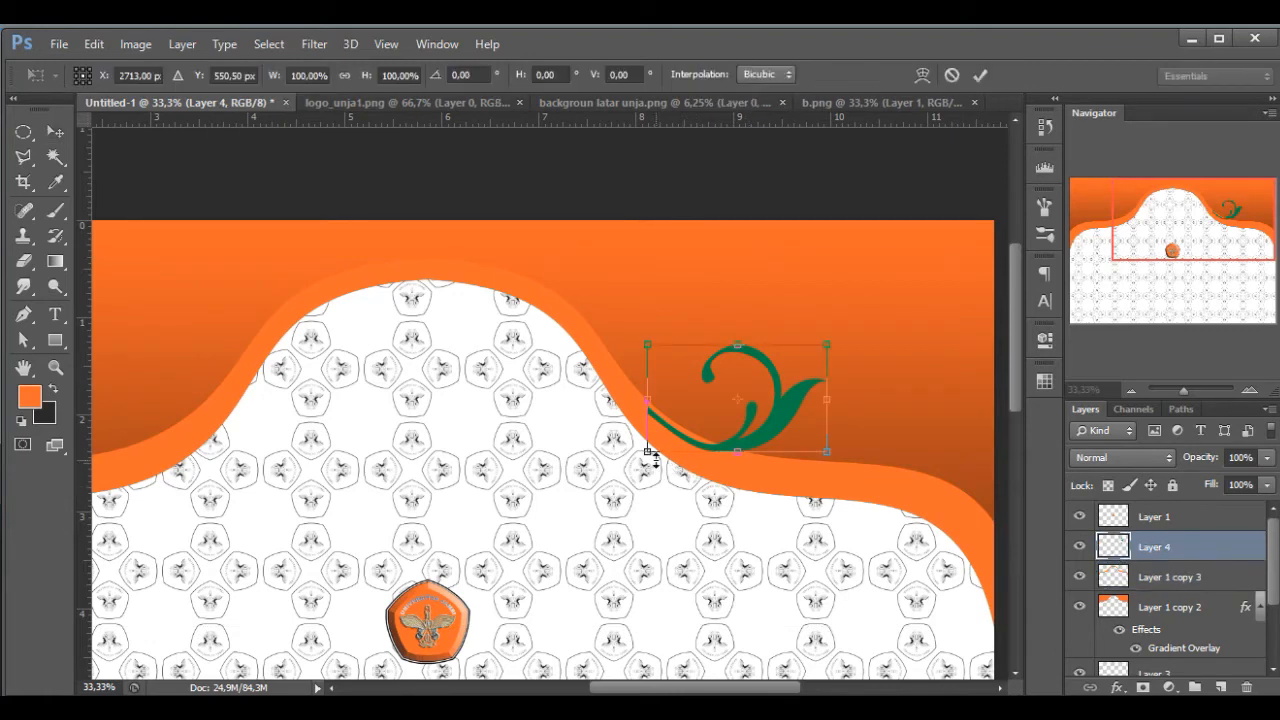
{"action": "left_click_drag", "start_coordinate": [648, 452], "coordinate": [687, 431]}
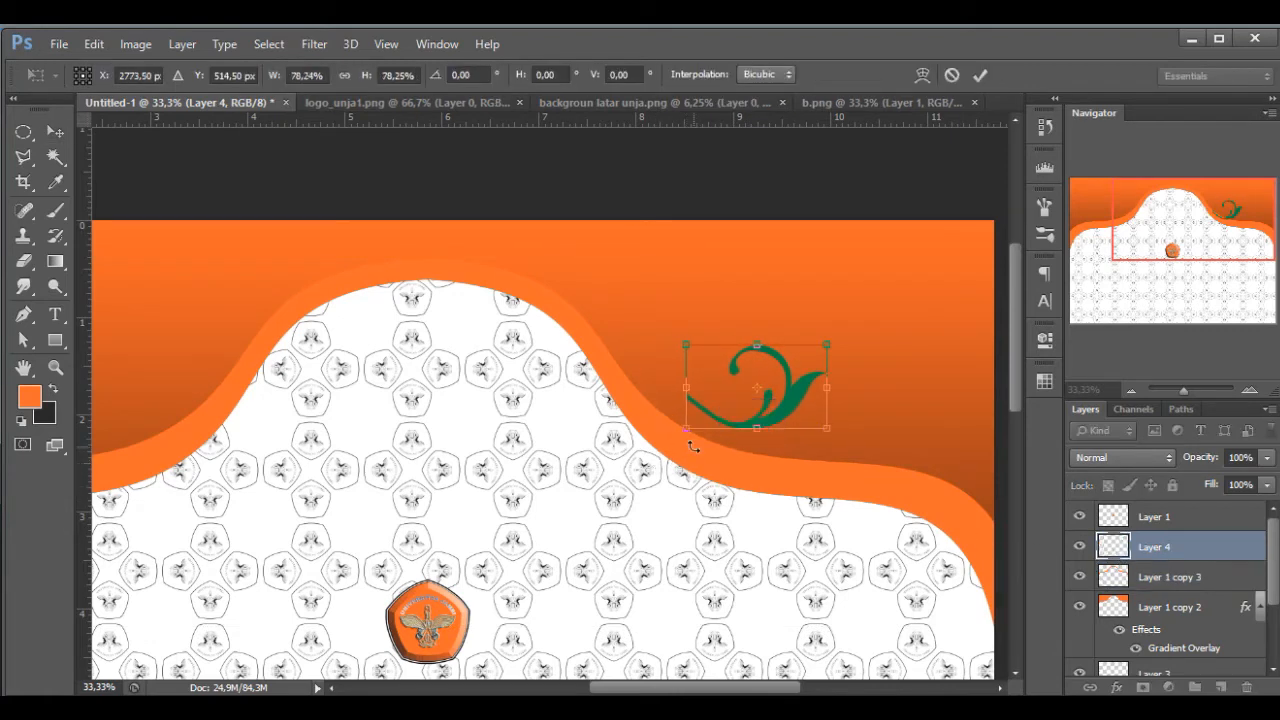
{"action": "left_click", "coordinate": [979, 77]}
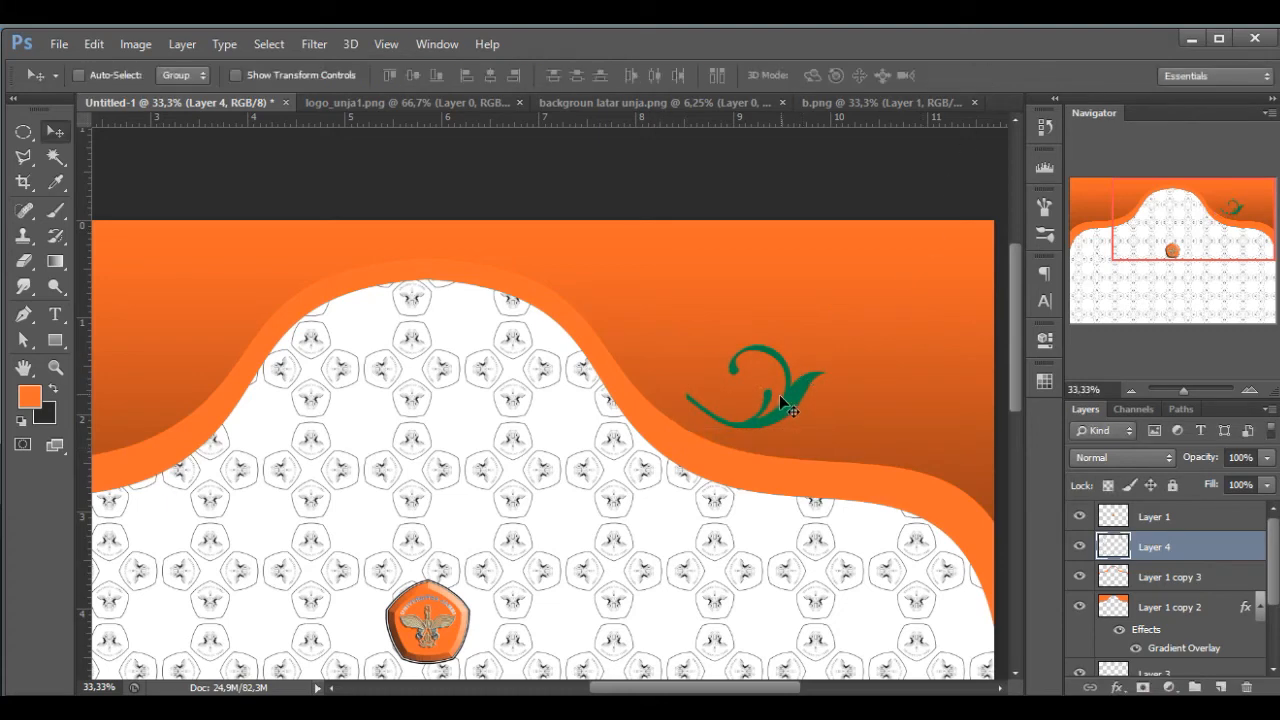
Step: Place the leaf curl against the border's right slope and scale it from its upper-right corner to about 84.6%
{"action": "left_click_drag", "start_coordinate": [783, 403], "coordinate": [737, 408]}
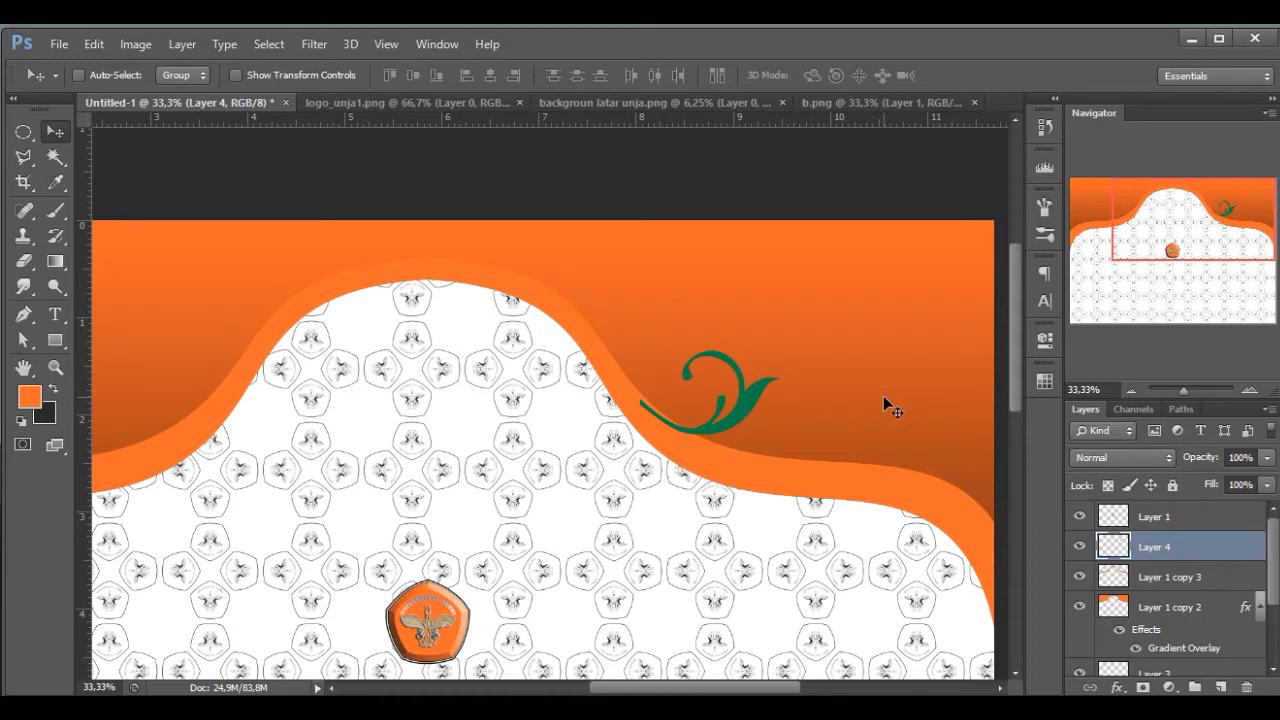
{"action": "key", "text": "ctrl+t"}
{"action": "left_click_drag", "start_coordinate": [777, 351], "coordinate": [766, 372]}
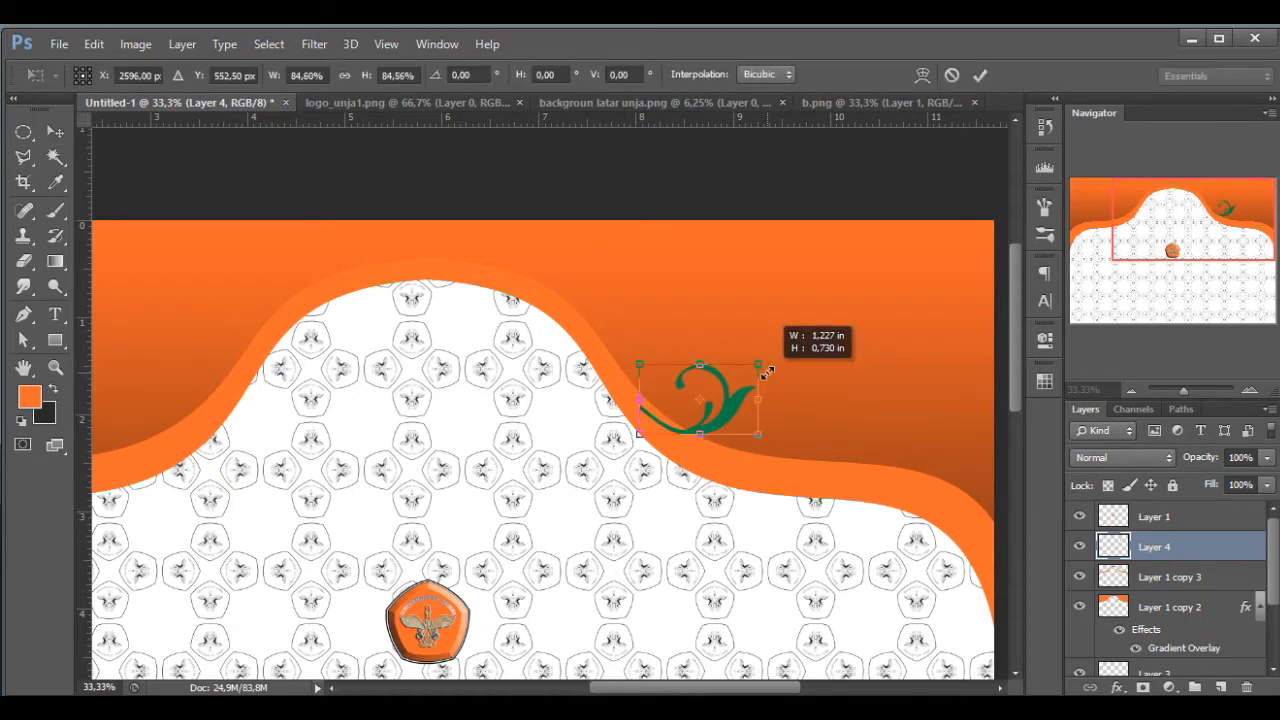
{"action": "key", "text": "Return"}
Step: Fine-position the curl so its stem meets the border's inner edge, and recolour it with the orange foreground colour, leaving nothing selected
{"action": "left_click", "coordinate": [1250, 391]}
{"action": "left_click_drag", "start_coordinate": [1202, 220], "coordinate": [1220, 222]}
{"action": "left_click_drag", "start_coordinate": [690, 347], "coordinate": [696, 333]}
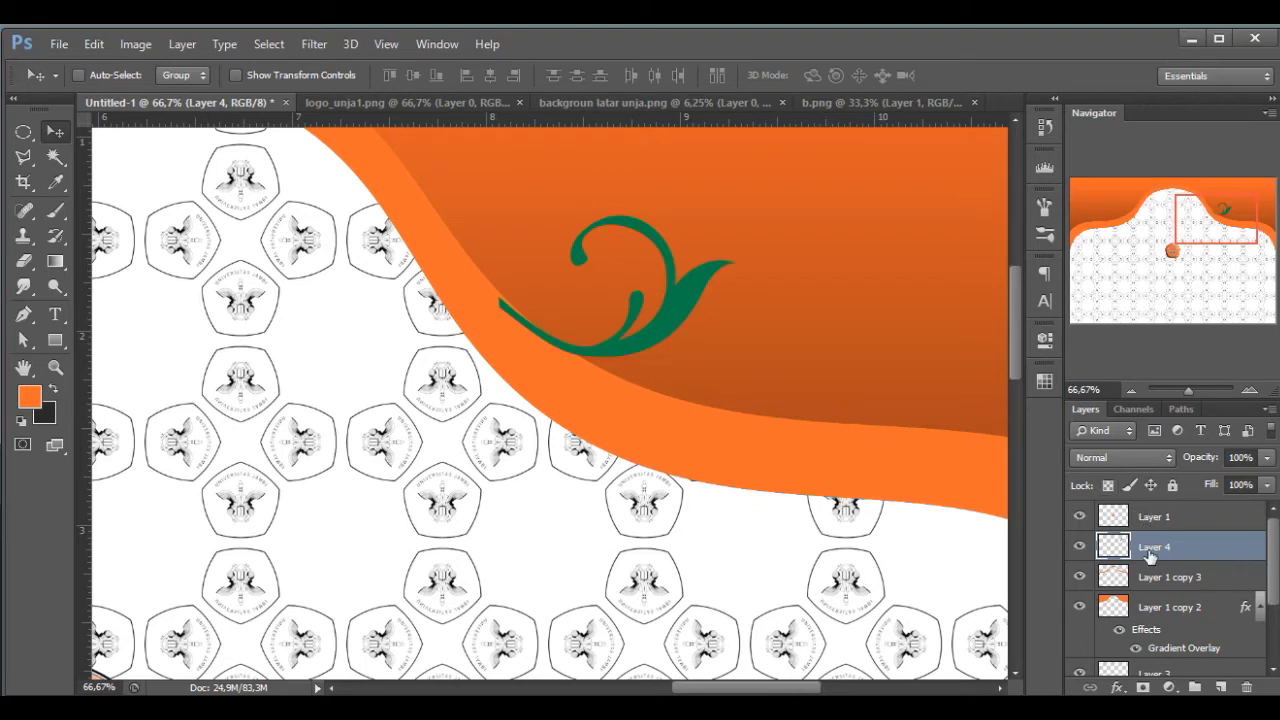
{"action": "left_click", "coordinate": [1113, 546], "text": "ctrl"}
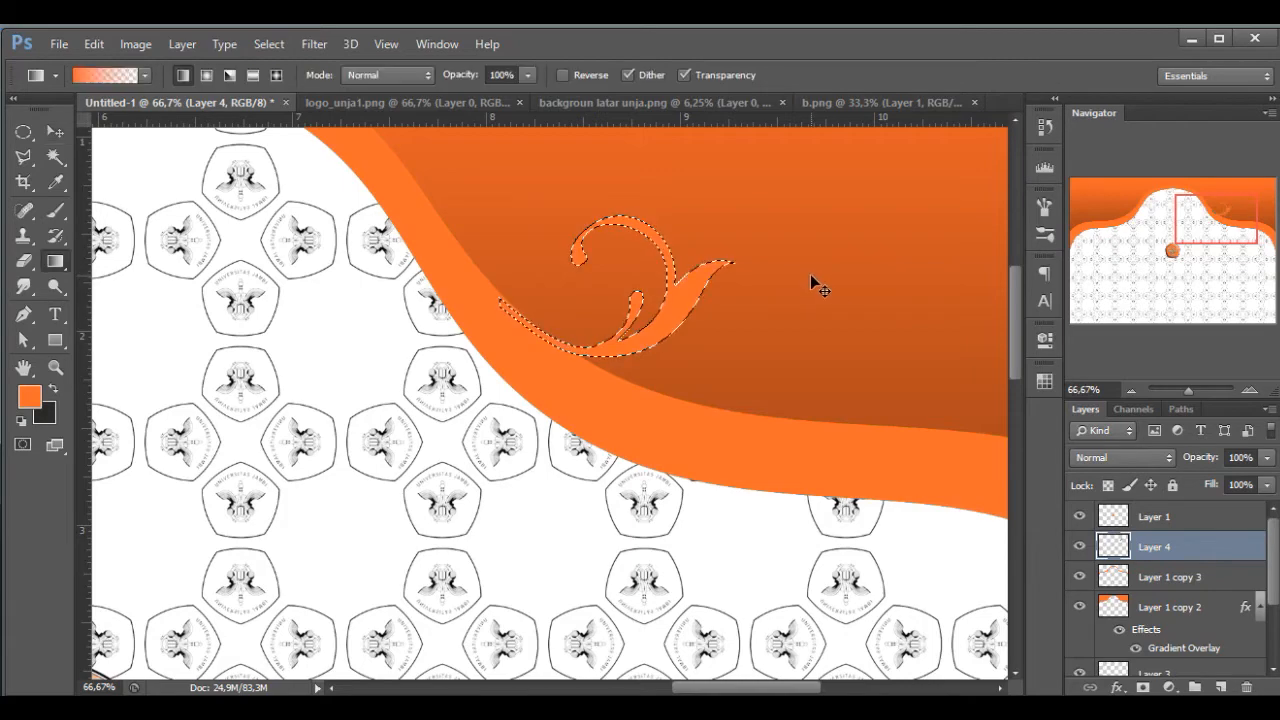
{"action": "key", "text": "ctrl+d"}
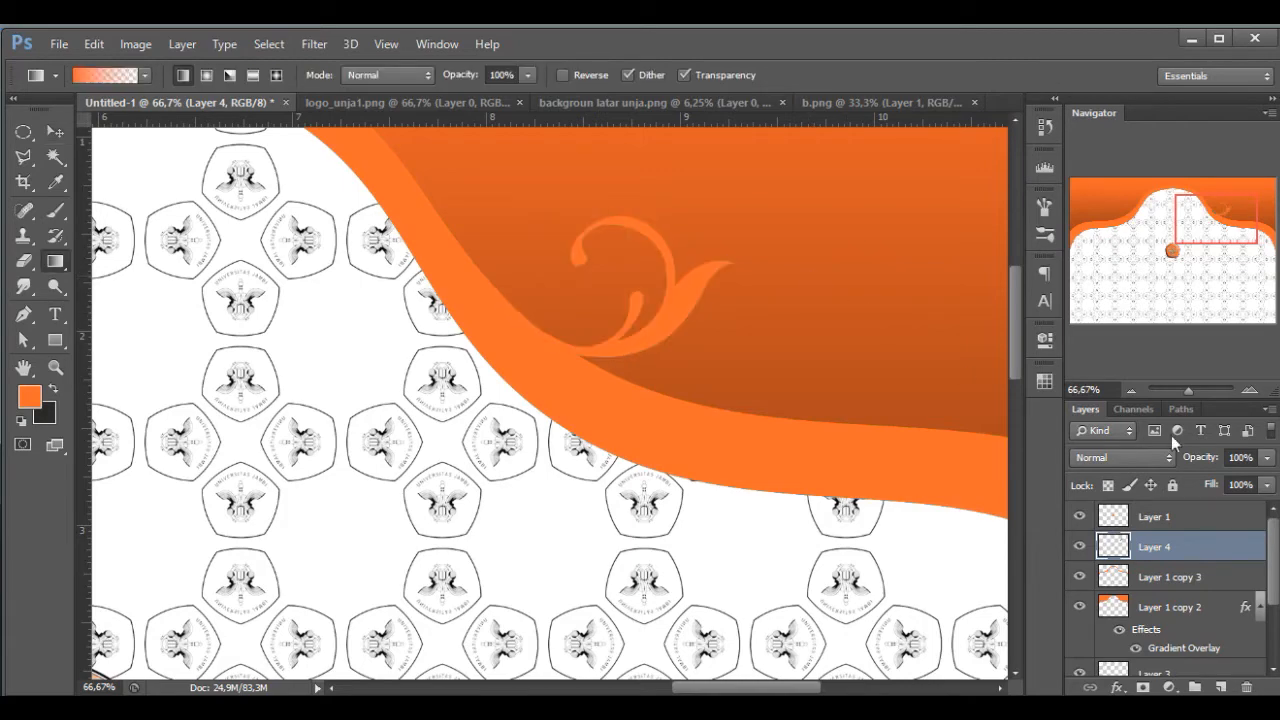
Step: Duplicate the orange leaf curl on Layer 4 and flip the duplicate horizontally
{"action": "left_click", "coordinate": [1130, 389]}
{"action": "left_click", "coordinate": [1130, 389]}
{"action": "left_click", "coordinate": [1130, 389]}
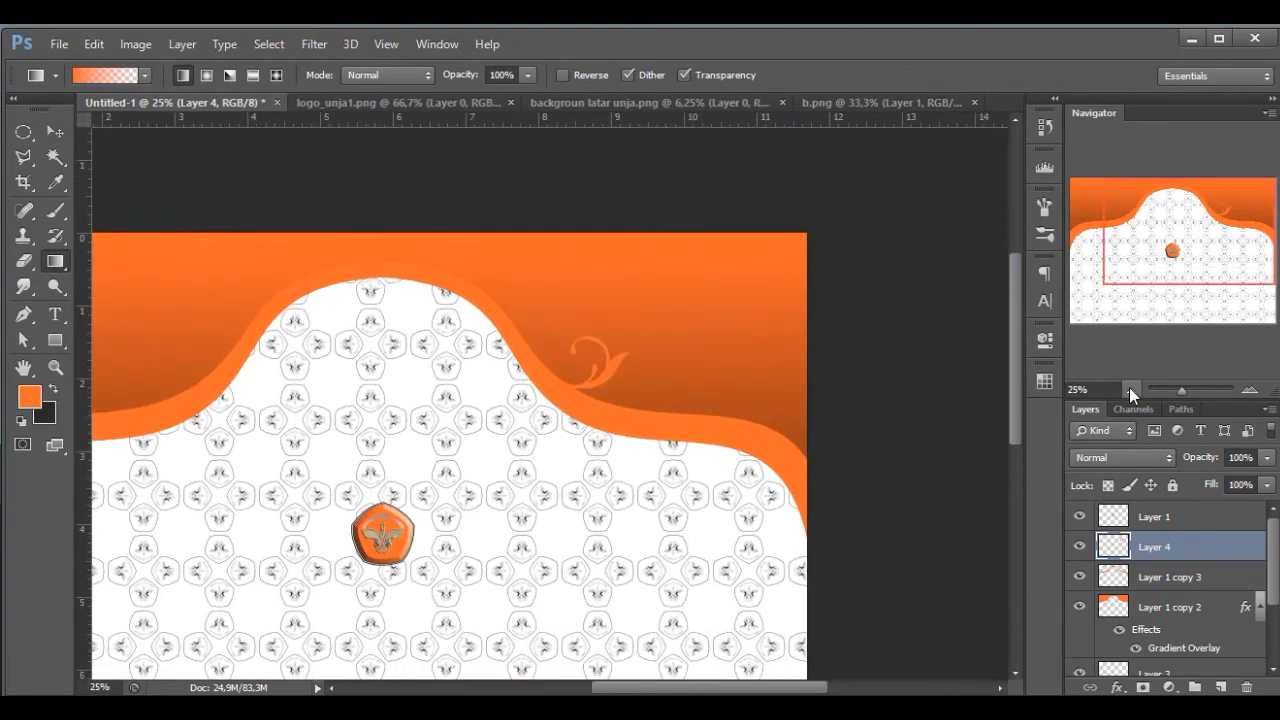
{"action": "left_click", "coordinate": [1130, 389]}
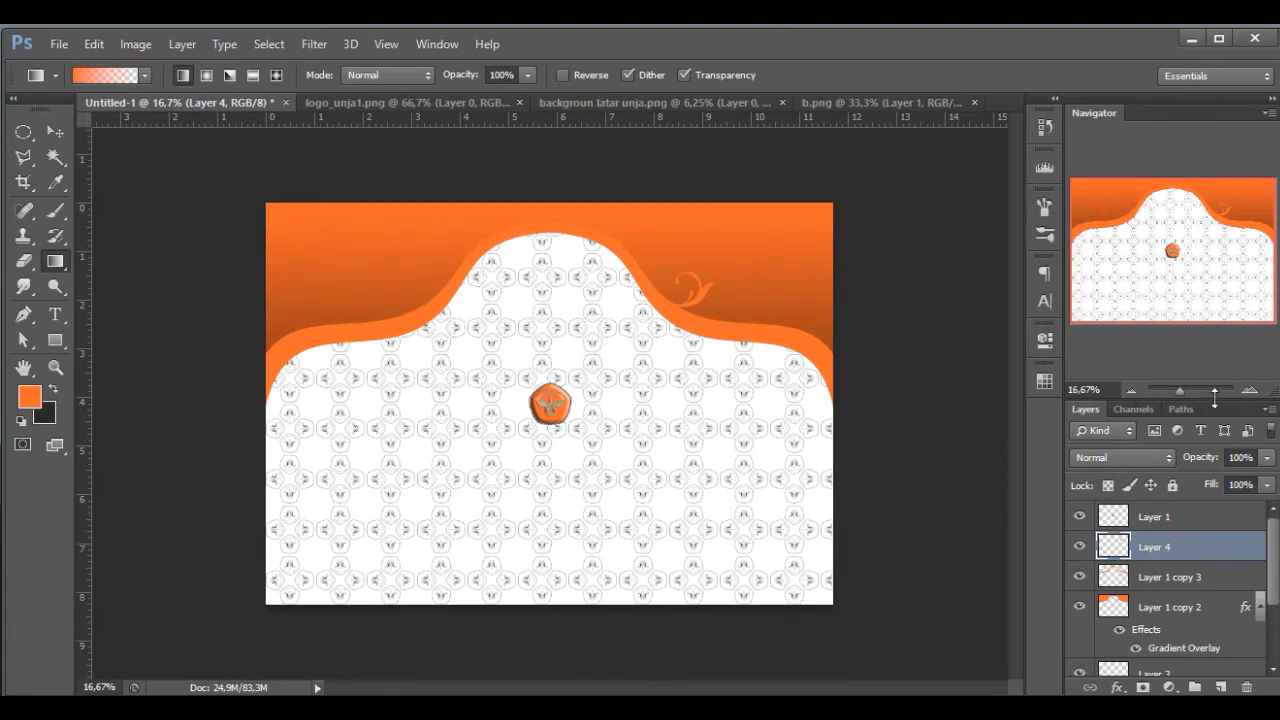
{"action": "left_click", "coordinate": [1249, 390]}
{"action": "left_click", "coordinate": [1249, 390]}
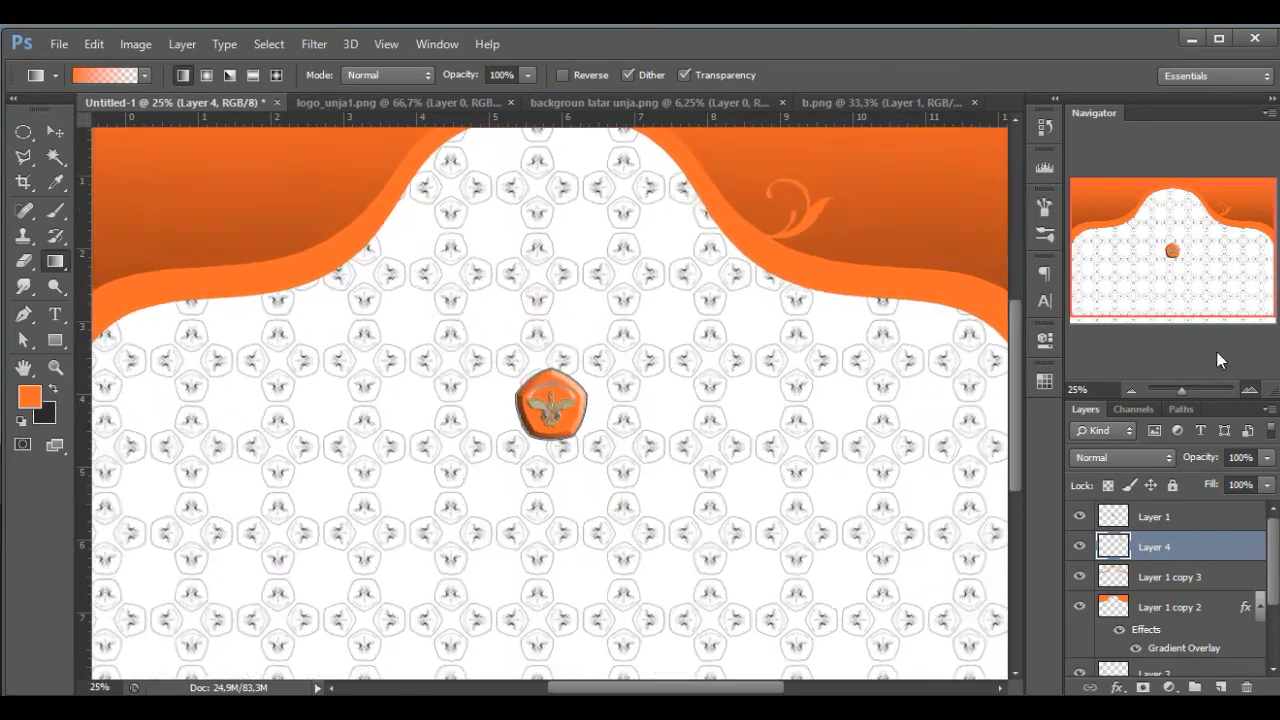
{"action": "scroll", "coordinate": [1183, 282], "scroll_direction": "up", "scroll_amount": 4}
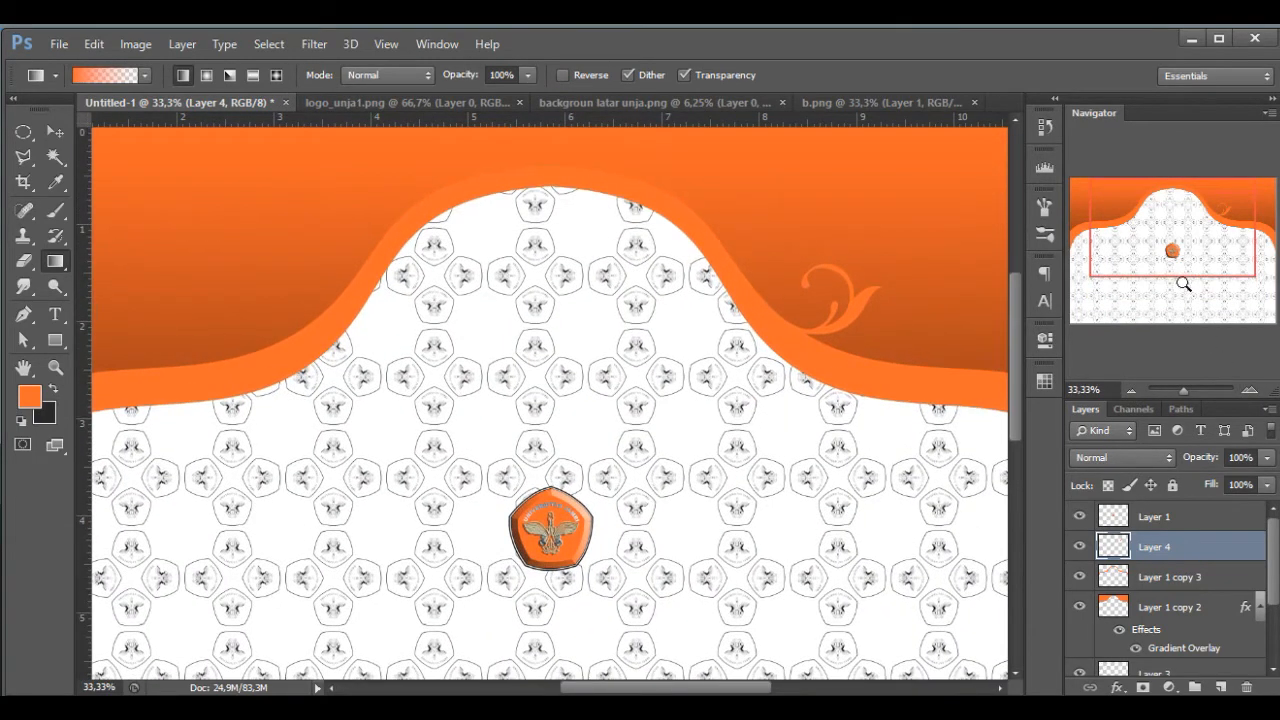
{"action": "key", "text": "ctrl+j"}
{"action": "key", "text": "ctrl+t"}
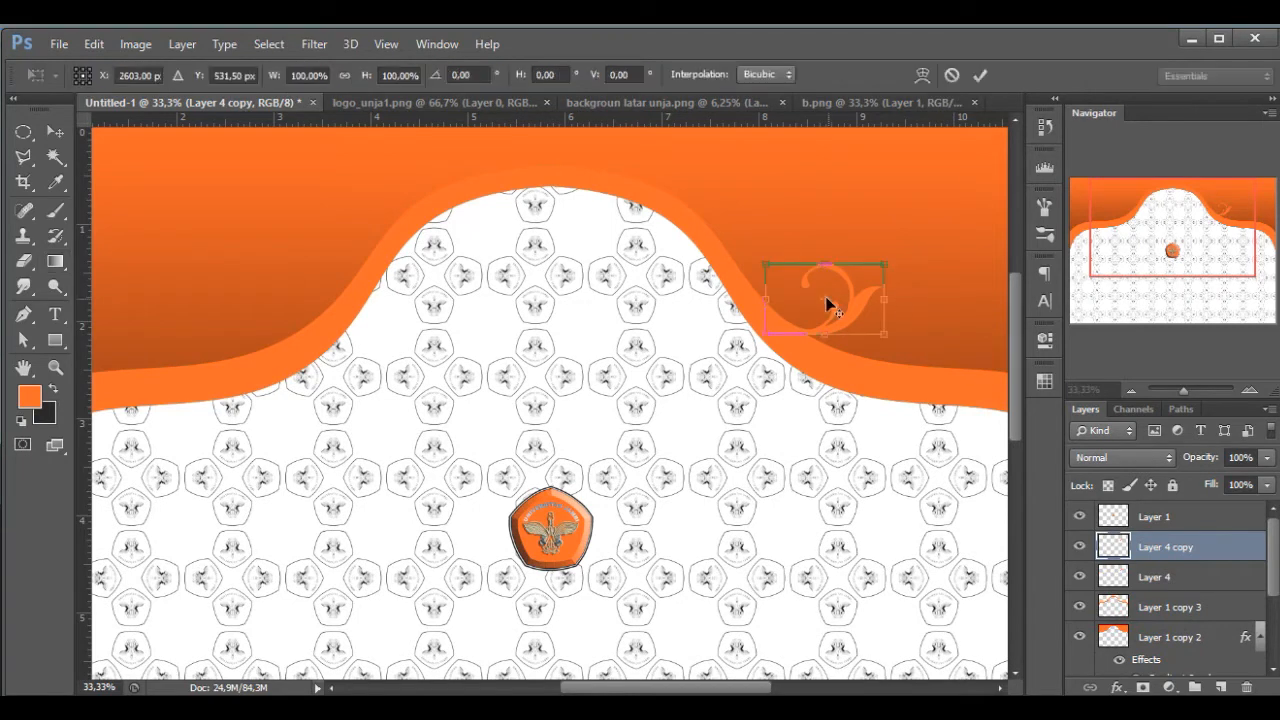
{"action": "right_click", "coordinate": [855, 298]}
{"action": "left_click", "coordinate": [929, 580]}
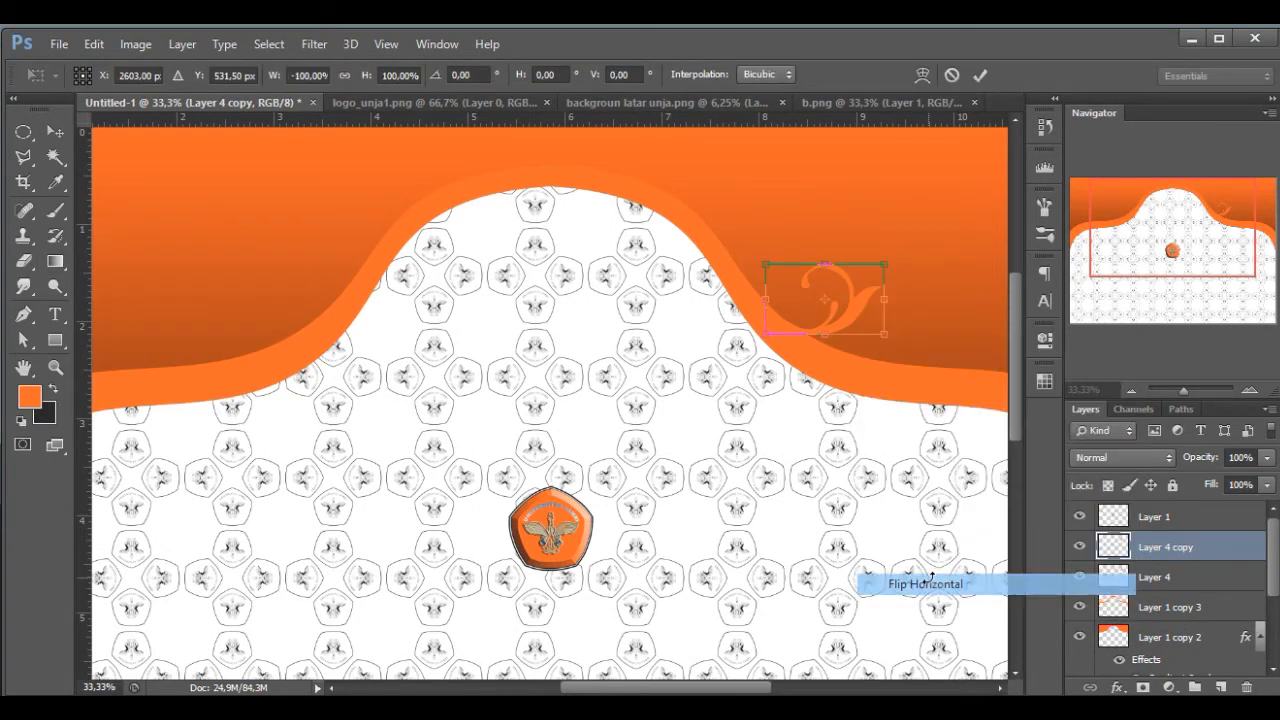
{"action": "key", "text": "Return"}
{"action": "key", "text": "v"}
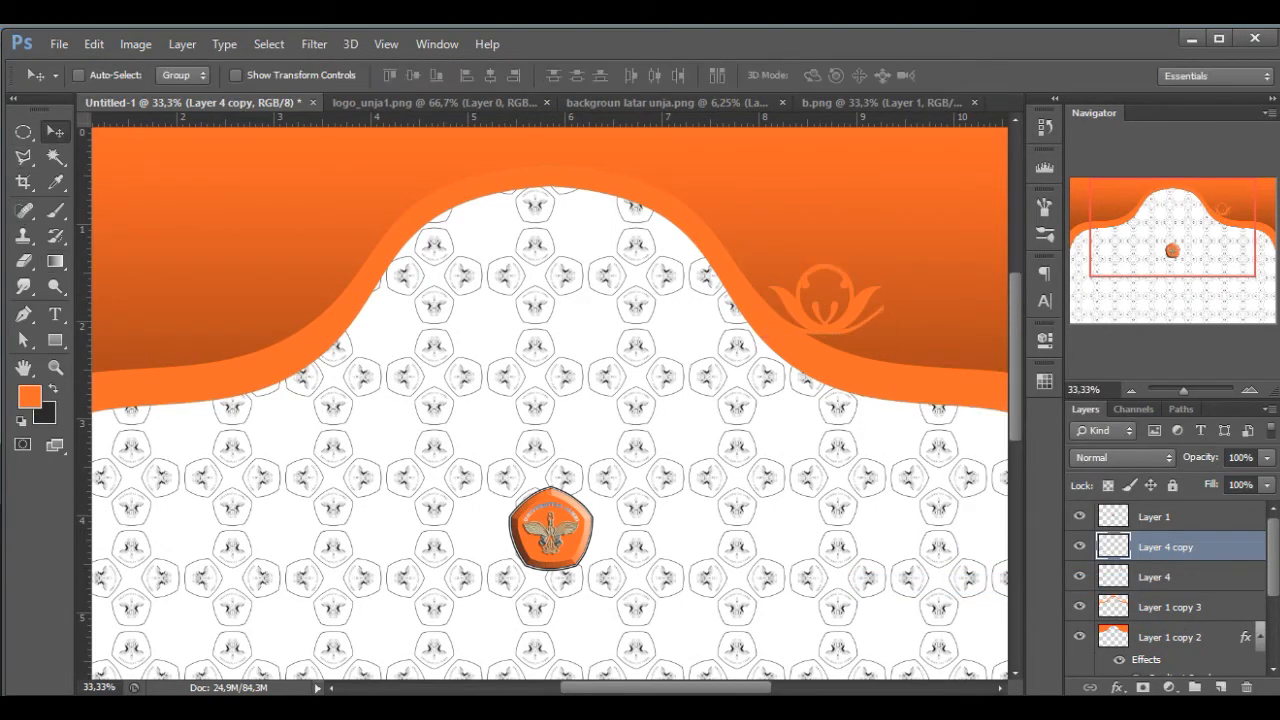
Step: Shift the flipped leaf curl horizontally to the header's left slope, mirroring the curl on the right
{"action": "left_click", "coordinate": [1134, 393]}
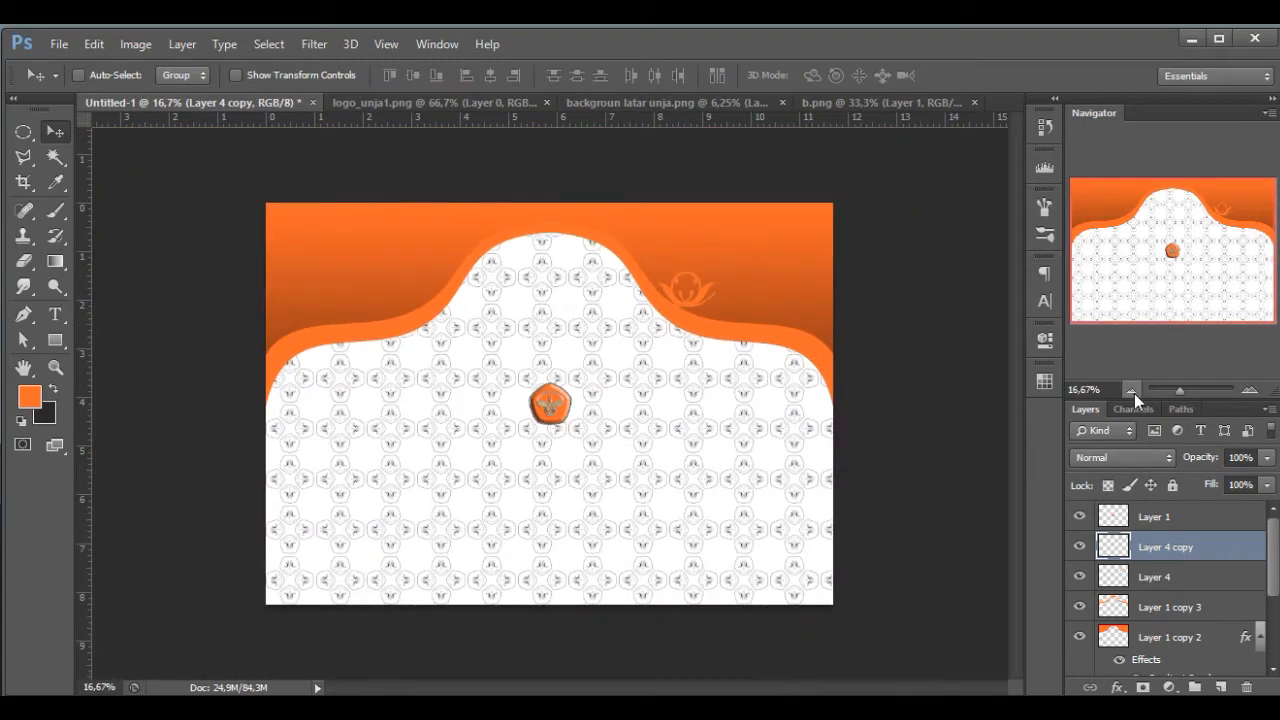
{"action": "key", "text": "shift+Left"}
{"action": "key", "text": "shift+Left"}
{"action": "key", "text": "shift+Left"}
{"action": "key", "text": "shift+Left"}
{"action": "key", "text": "shift+Left"}
{"action": "key", "text": "shift+Left"}
{"action": "key", "text": "shift+Left"}
{"action": "key", "text": "shift+Left"}
{"action": "key", "text": "shift+Left"}
{"action": "key", "text": "shift+Left"}
{"action": "key", "text": "shift+Left"}
{"action": "key", "text": "shift+Left"}
{"action": "key", "text": "shift+Left"}
{"action": "key", "text": "shift+Left"}
{"action": "key", "text": "shift+Left"}
{"action": "key", "text": "shift+Left"}
{"action": "key", "text": "shift+Left"}
{"action": "key", "text": "shift+Left"}
{"action": "key", "text": "shift+Left"}
{"action": "key", "text": "shift+Left"}
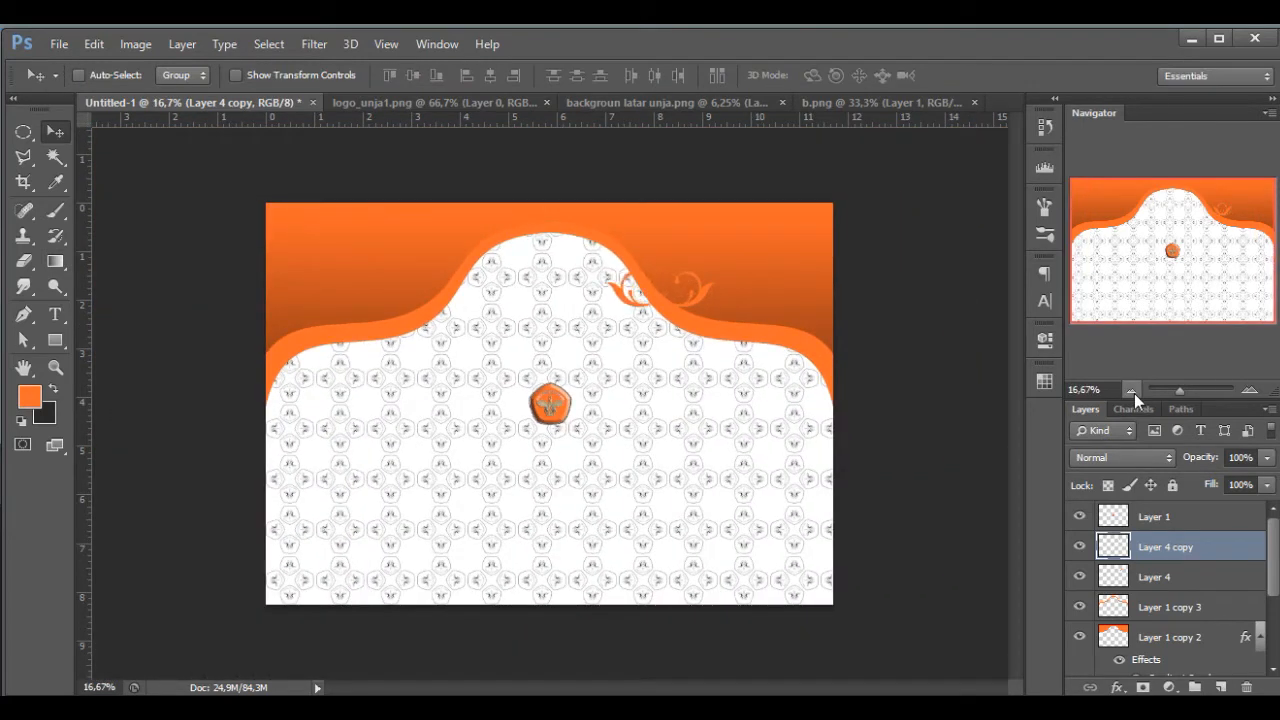
{"action": "key", "text": "shift+Left"}
{"action": "key", "text": "shift+Left"}
{"action": "key", "text": "shift+Left"}
{"action": "key", "text": "shift+Left"}
{"action": "key", "text": "shift+Left"}
{"action": "key", "text": "shift+Left"}
{"action": "key", "text": "shift+Left"}
{"action": "key", "text": "shift+Left"}
{"action": "key", "text": "shift+Left"}
{"action": "key", "text": "shift+Left"}
{"action": "key", "text": "shift+Left"}
{"action": "key", "text": "shift+Left"}
{"action": "key", "text": "shift+Left"}
{"action": "key", "text": "shift+Left"}
{"action": "key", "text": "shift+Left"}
{"action": "key", "text": "shift+Left"}
{"action": "key", "text": "shift+Left"}
{"action": "key", "text": "shift+Left"}
{"action": "key", "text": "shift+Left"}
{"action": "key", "text": "shift+Left"}
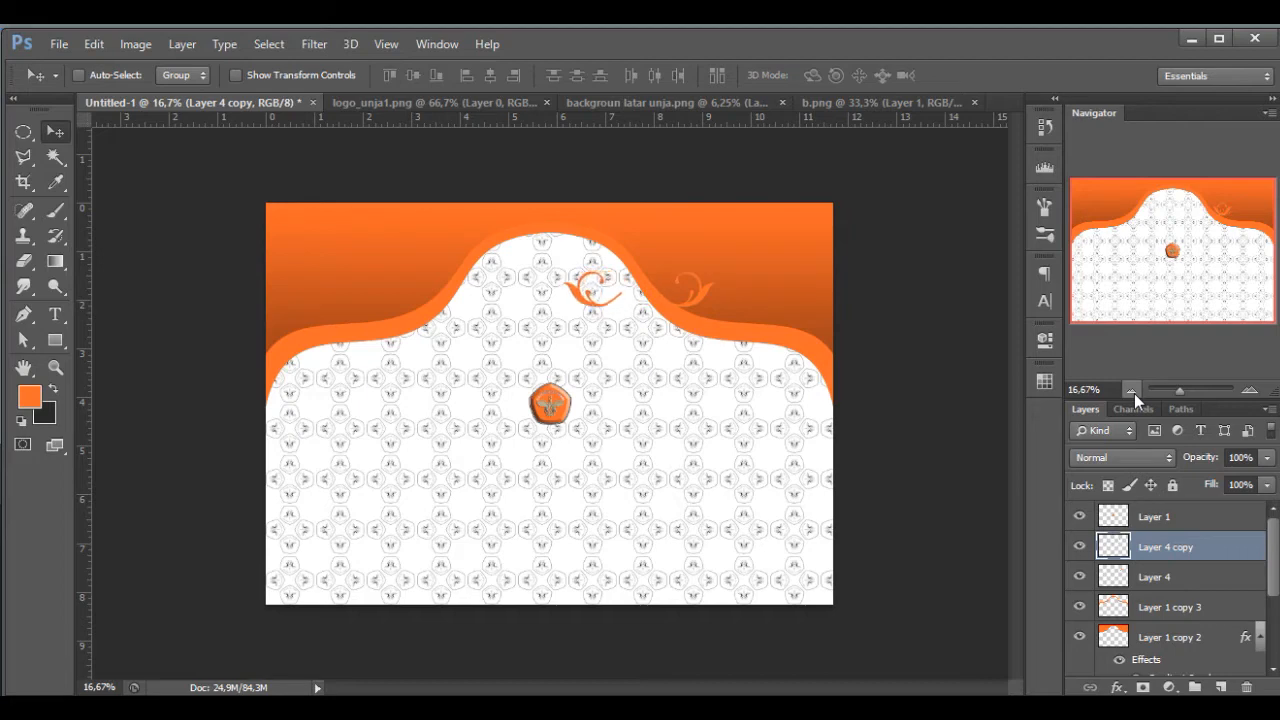
{"action": "key", "text": "shift+Left"}
{"action": "key", "text": "shift+Left"}
{"action": "key", "text": "shift+Left"}
{"action": "key", "text": "shift+Left"}
{"action": "key", "text": "shift+Left"}
{"action": "key", "text": "shift+Left"}
{"action": "key", "text": "shift+Left"}
{"action": "key", "text": "shift+Left"}
{"action": "key", "text": "shift+Left"}
{"action": "key", "text": "shift+Left"}
{"action": "key", "text": "shift+Left"}
{"action": "key", "text": "shift+Left"}
{"action": "key", "text": "shift+Left"}
{"action": "key", "text": "shift+Left"}
{"action": "key", "text": "shift+Left"}
{"action": "key", "text": "shift+Left"}
{"action": "key", "text": "shift+Left"}
{"action": "key", "text": "shift+Left"}
{"action": "key", "text": "shift+Left"}
{"action": "key", "text": "shift+Left"}
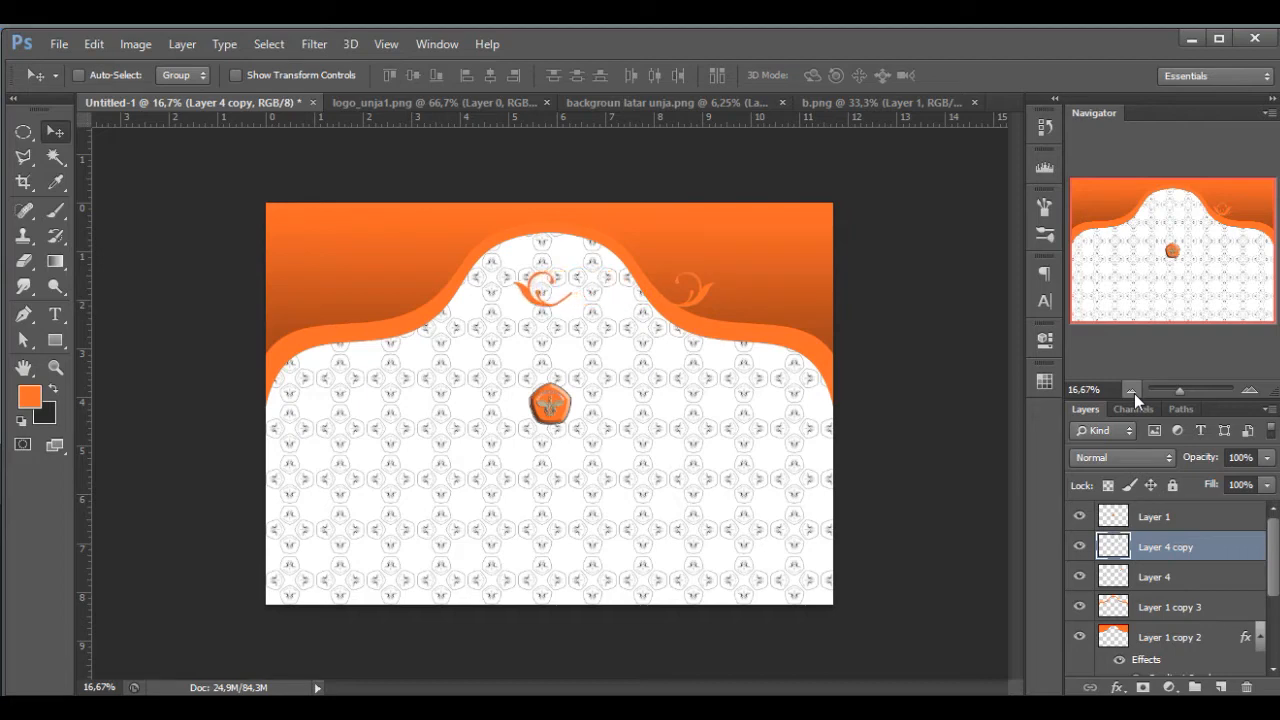
{"action": "key", "text": "shift+Left"}
{"action": "key", "text": "shift+Left"}
{"action": "key", "text": "shift+Left"}
{"action": "key", "text": "shift+Left"}
{"action": "key", "text": "shift+Left"}
{"action": "key", "text": "shift+Left"}
{"action": "key", "text": "shift+Left"}
{"action": "key", "text": "shift+Left"}
{"action": "key", "text": "shift+Left"}
{"action": "key", "text": "shift+Left"}
{"action": "key", "text": "shift+Left"}
{"action": "key", "text": "shift+Left"}
{"action": "key", "text": "shift+Left"}
{"action": "key", "text": "shift+Left"}
{"action": "key", "text": "shift+Left"}
{"action": "key", "text": "shift+Left"}
{"action": "key", "text": "shift+Left"}
{"action": "key", "text": "shift+Left"}
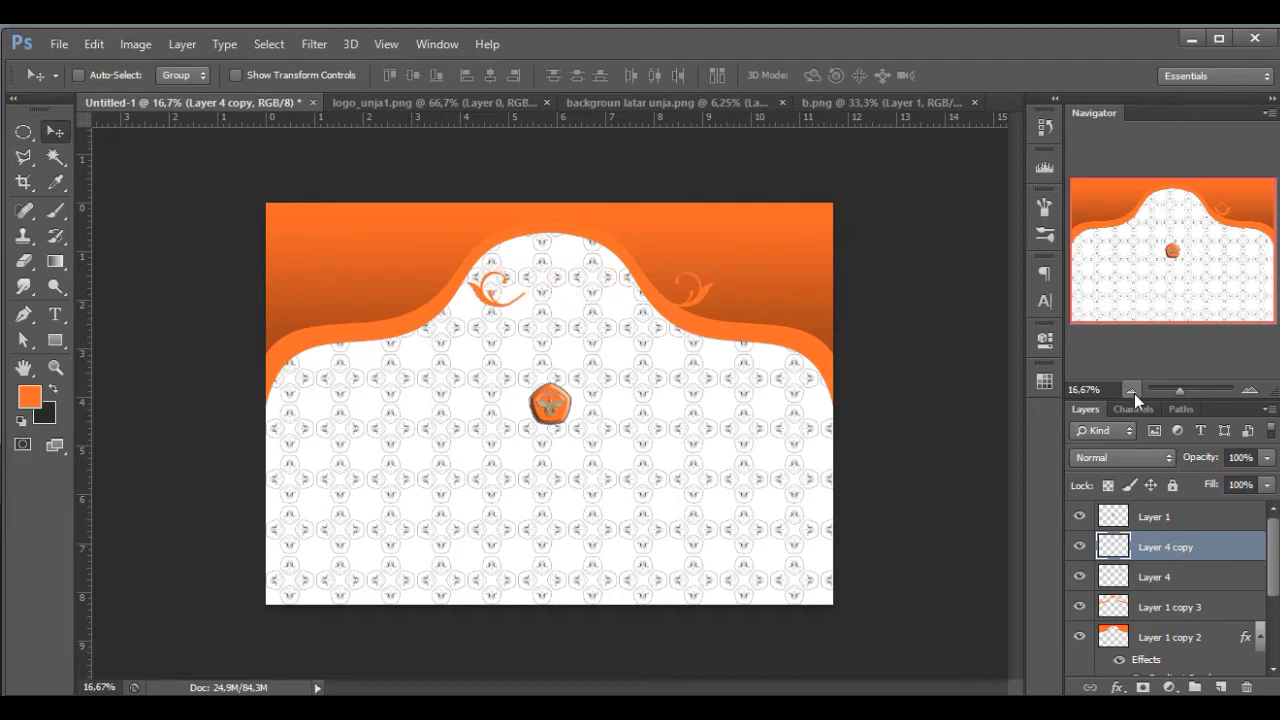
{"action": "key", "text": "shift+Left"}
{"action": "key", "text": "shift+Left"}
{"action": "key", "text": "shift+Left"}
{"action": "key", "text": "shift+Left"}
{"action": "key", "text": "shift+Left"}
{"action": "key", "text": "shift+Left"}
{"action": "key", "text": "shift+Left"}
{"action": "key", "text": "shift+Left"}
{"action": "key", "text": "shift+Left"}
{"action": "key", "text": "shift+Left"}
{"action": "key", "text": "shift+Left"}
{"action": "key", "text": "shift+Left"}
{"action": "key", "text": "shift+Left"}
{"action": "key", "text": "shift+Left"}
{"action": "key", "text": "shift+Left"}
{"action": "key", "text": "shift+Left"}
{"action": "key", "text": "shift+Left"}
{"action": "key", "text": "shift+Left"}
{"action": "key", "text": "shift+Left"}
{"action": "key", "text": "shift+Left"}
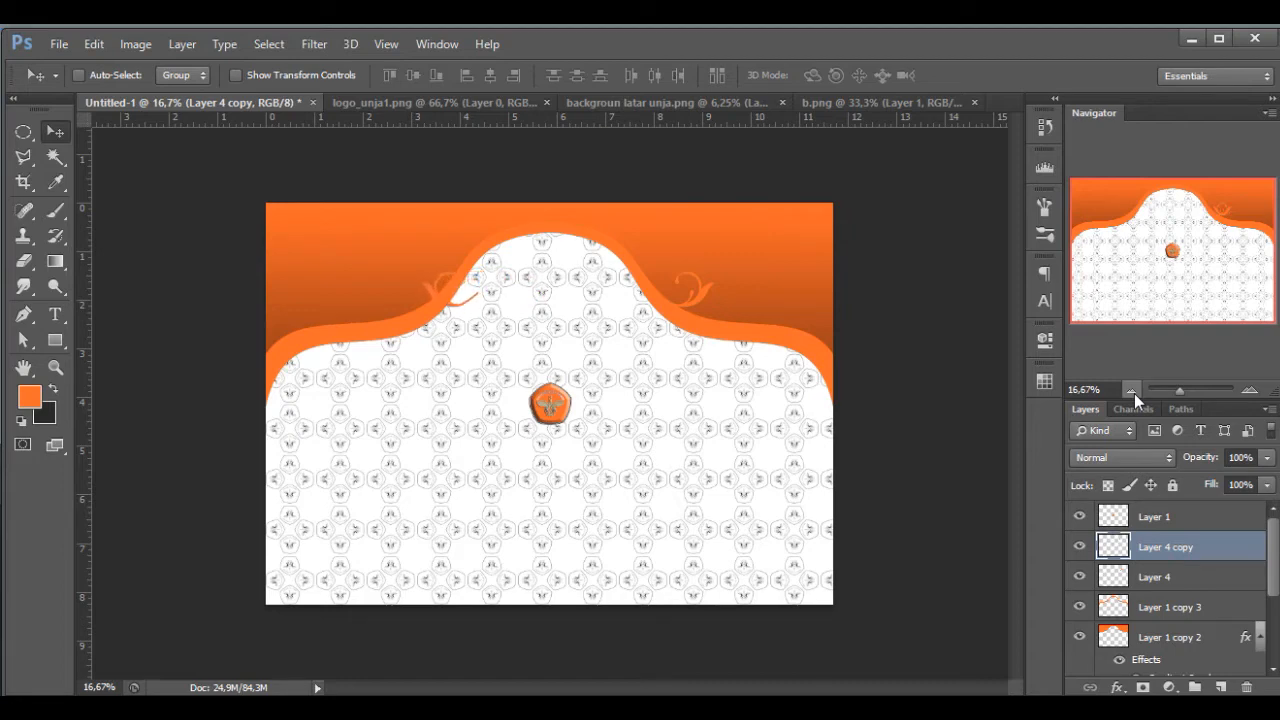
{"action": "key", "text": "shift+Left"}
{"action": "key", "text": "shift+Left"}
{"action": "key", "text": "shift+Left"}
{"action": "key", "text": "shift+Left"}
{"action": "key", "text": "shift+Left"}
{"action": "key", "text": "shift+Left"}
{"action": "key", "text": "shift+Left"}
Step: Merge Layer 4 copy, Layer 4 and Layer 1 copy 3 into one layer
{"action": "left_click", "coordinate": [1256, 390]}
{"action": "left_click", "coordinate": [1256, 390]}
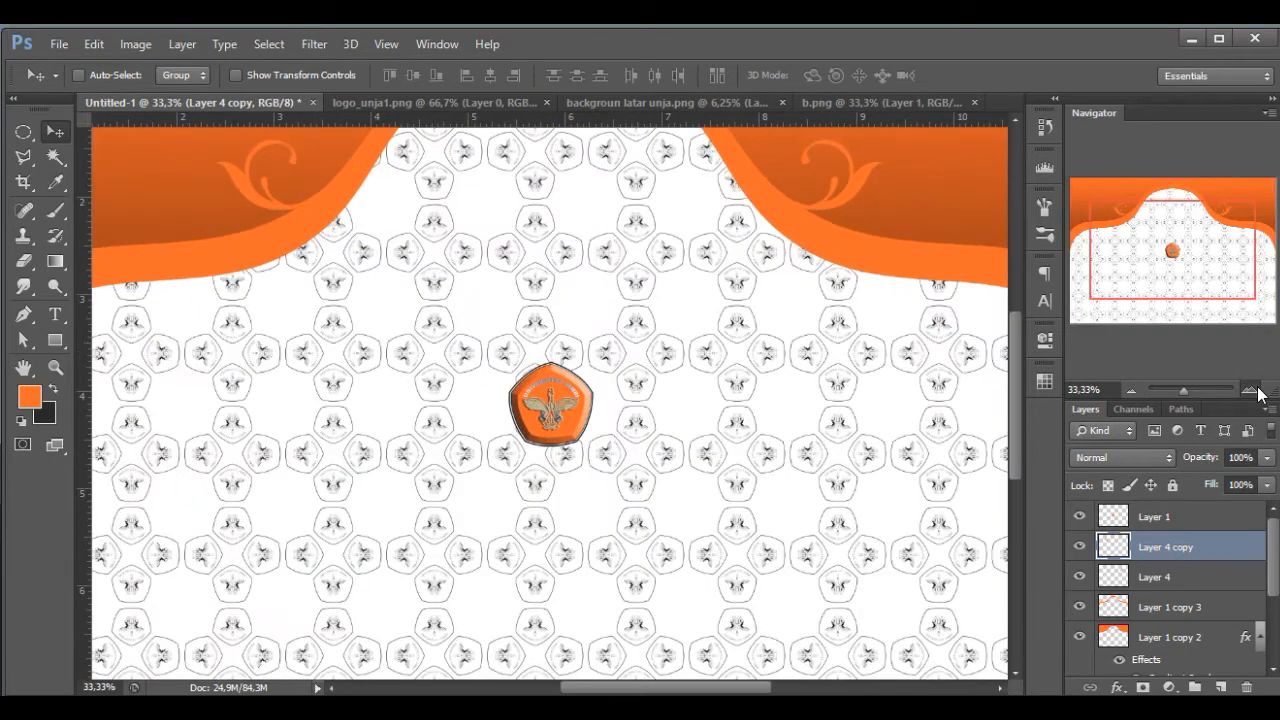
{"action": "left_click", "coordinate": [1256, 390]}
{"action": "scroll", "coordinate": [872, 292], "scroll_direction": "up", "scroll_amount": 3}
{"action": "scroll", "coordinate": [872, 292], "scroll_direction": "up", "scroll_amount": 3}
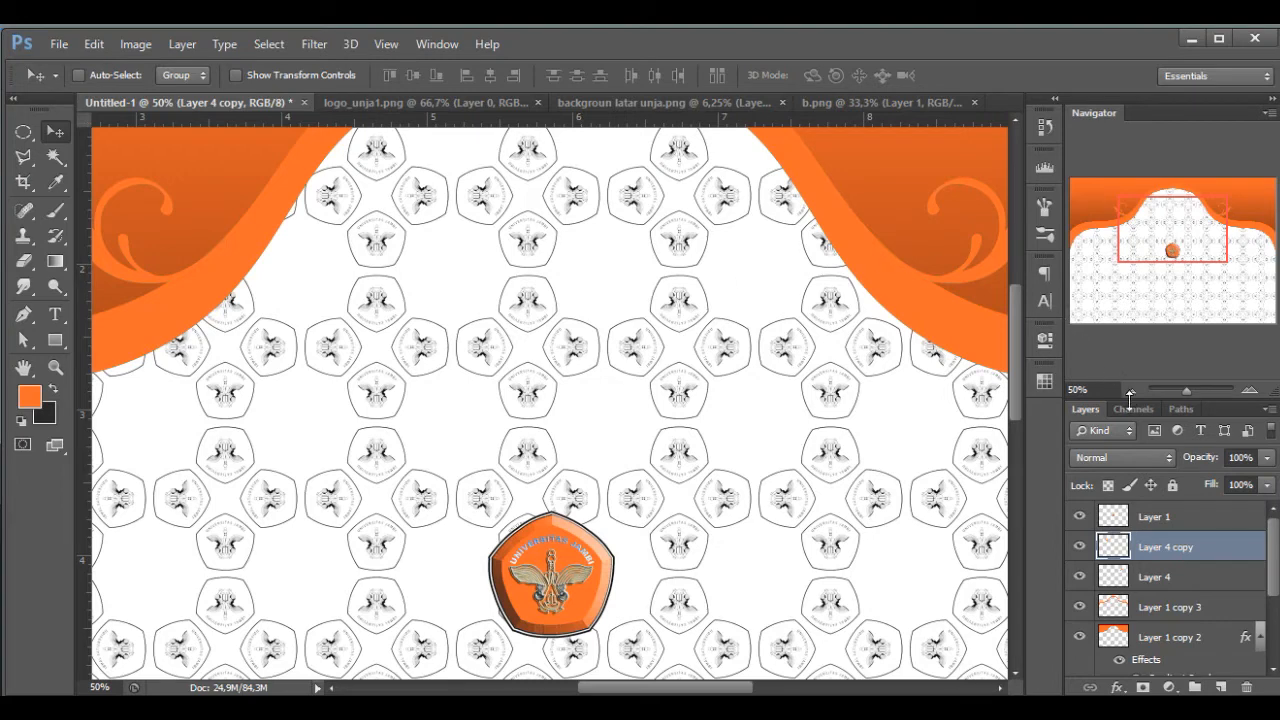
{"action": "left_click", "coordinate": [1172, 586], "text": "shift"}
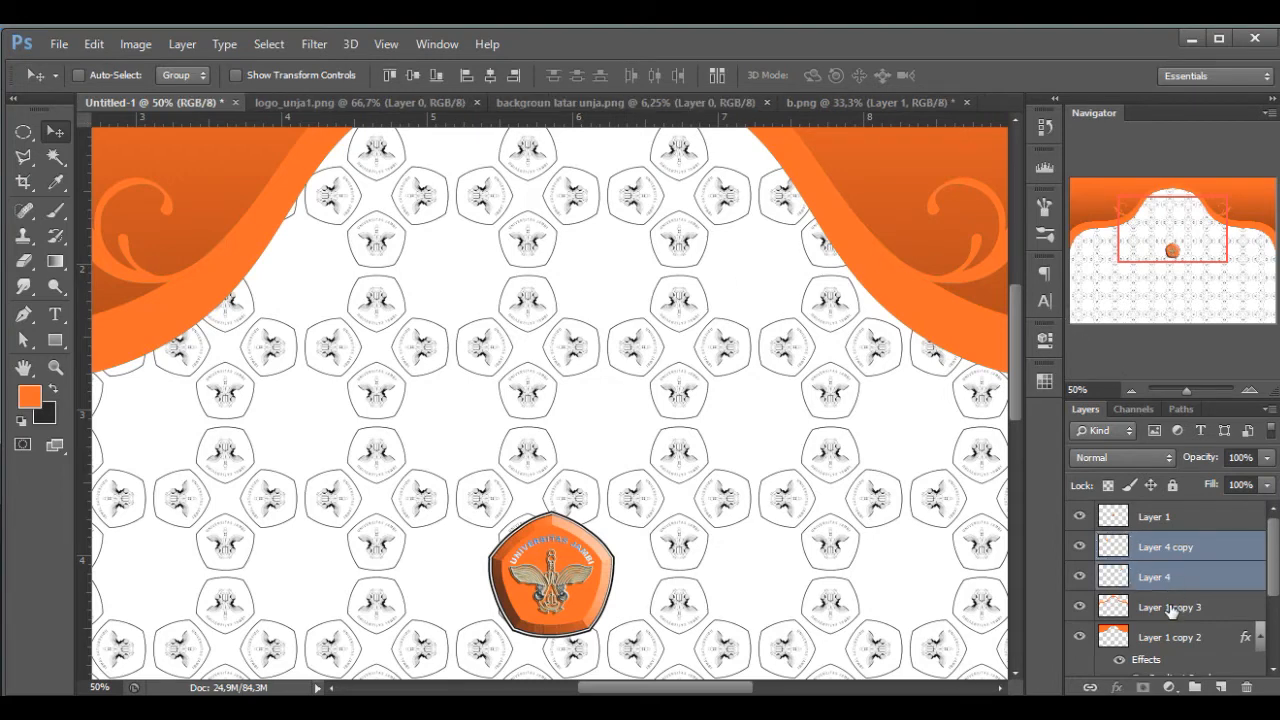
{"action": "right_click", "coordinate": [1165, 600]}
{"action": "left_click", "coordinate": [880, 555]}
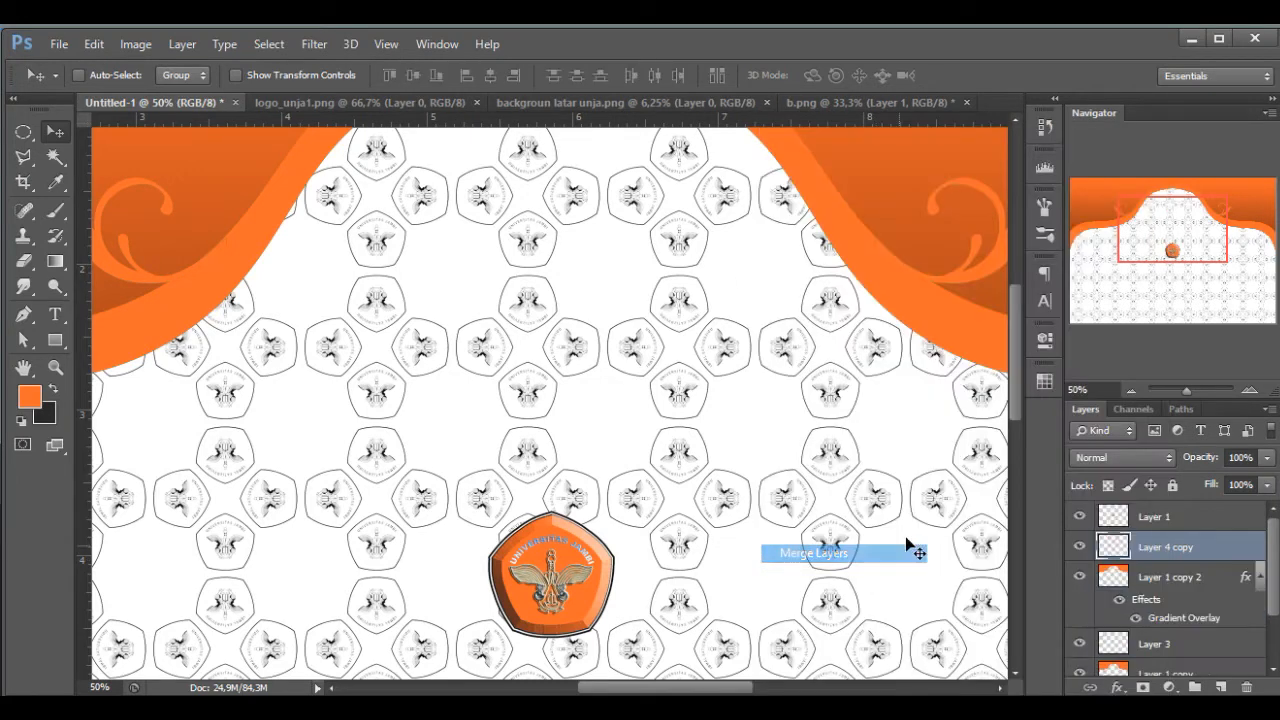
{"action": "left_click", "coordinate": [1136, 389]}
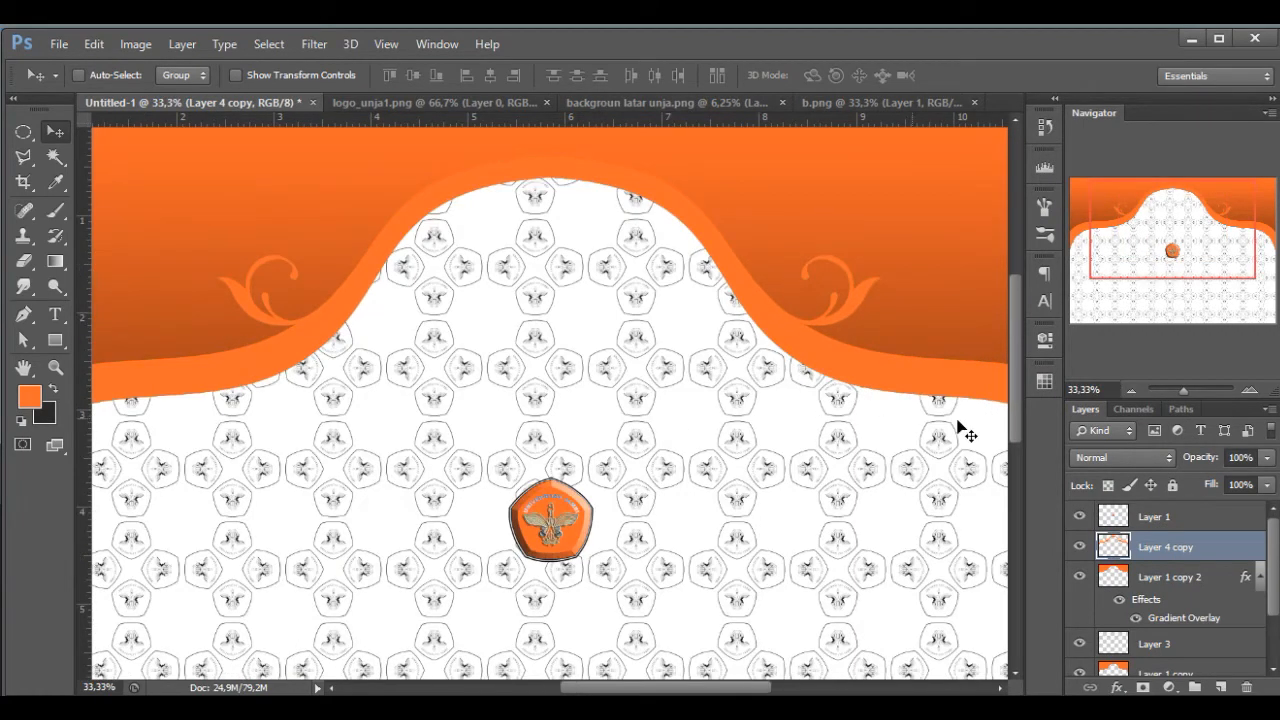
Step: Close b.png without saving its changes, and also close backgroun latar unja.png
{"action": "left_click", "coordinate": [822, 106]}
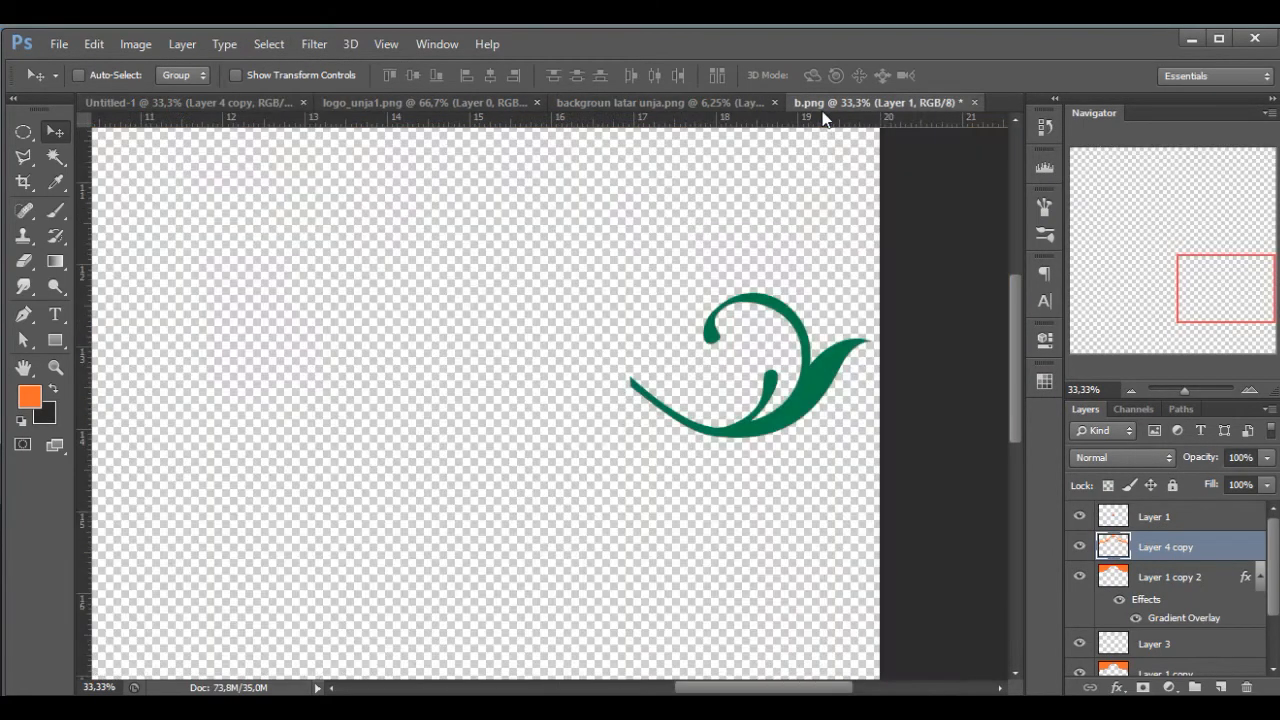
{"action": "left_click", "coordinate": [974, 103]}
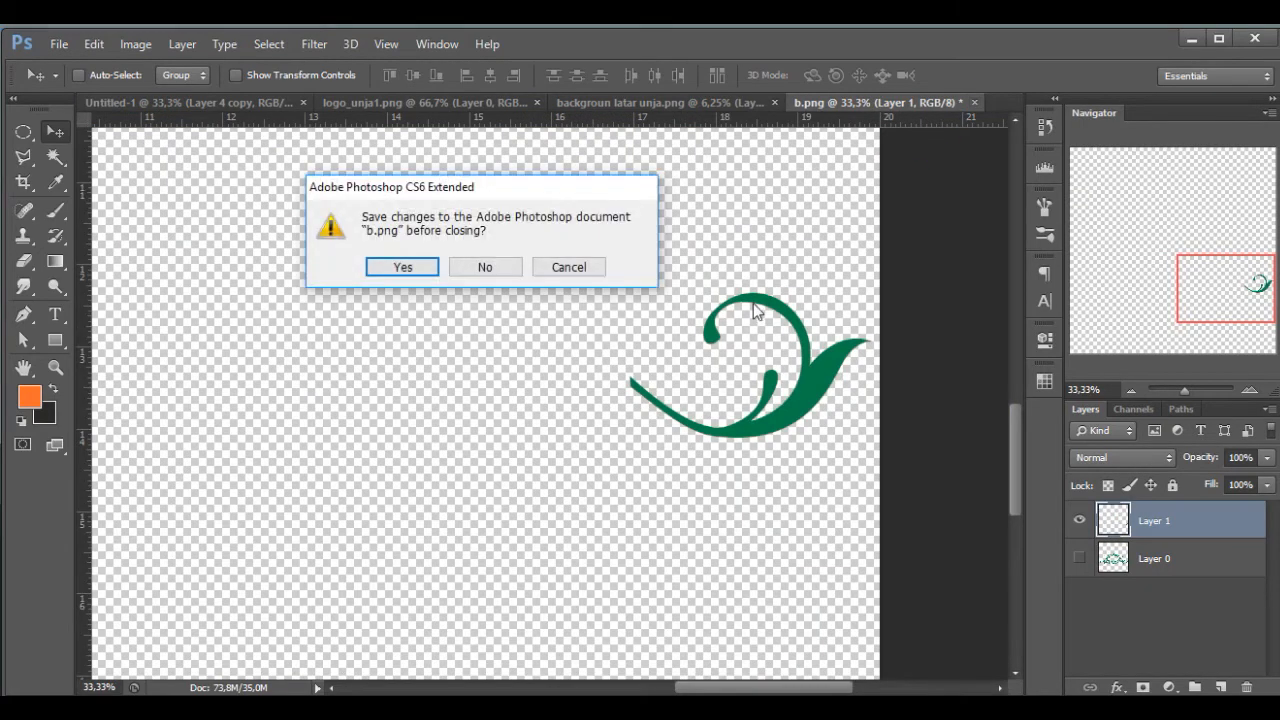
{"action": "left_click", "coordinate": [518, 278]}
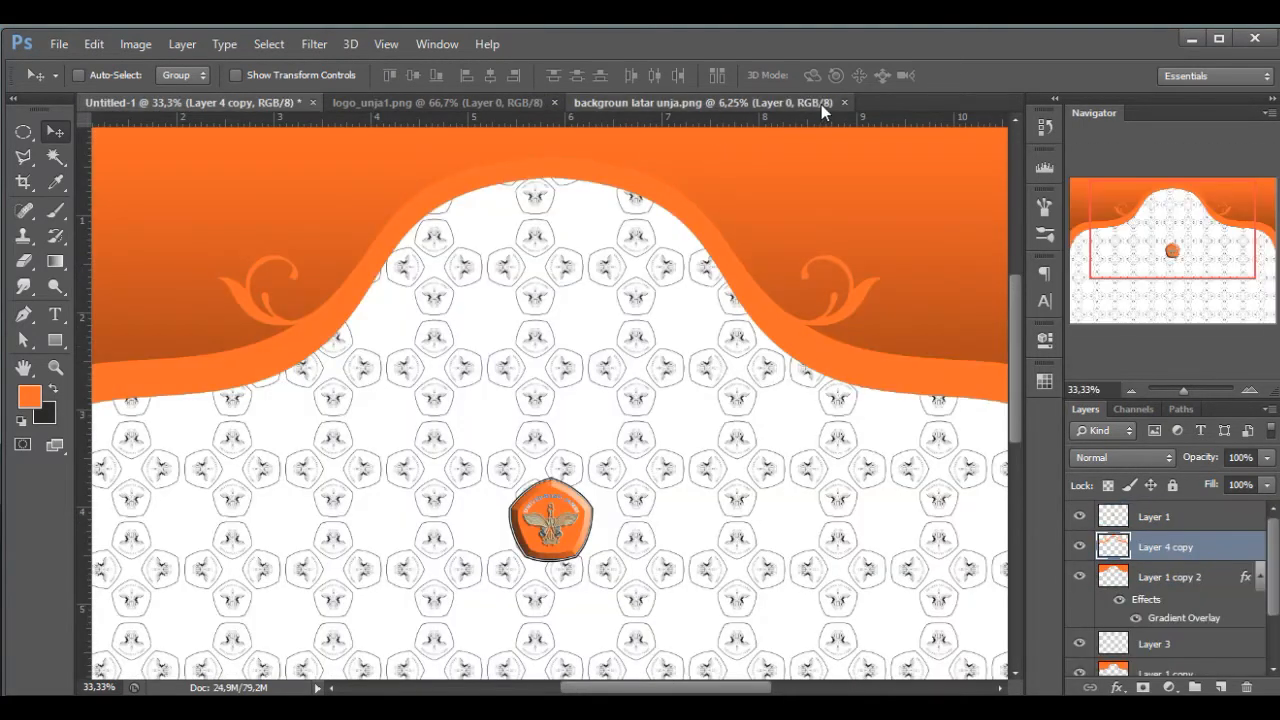
{"action": "left_click", "coordinate": [821, 104]}
{"action": "left_click", "coordinate": [842, 102]}
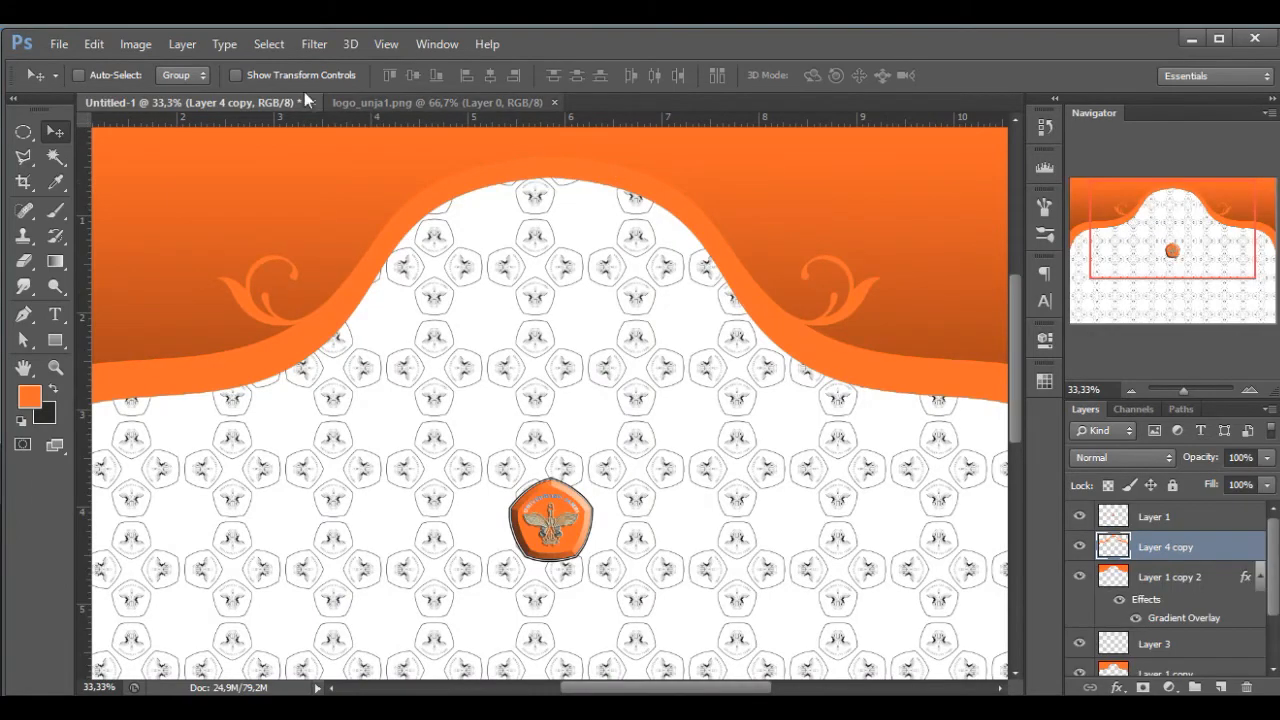
Step: Open the black domed mosque silhouette PNG (86597fe3f8e1dd1ed060604d22ddb0a6.png) from the "mosque and islamic" folder
{"action": "left_click", "coordinate": [55, 45]}
{"action": "left_click", "coordinate": [70, 81]}
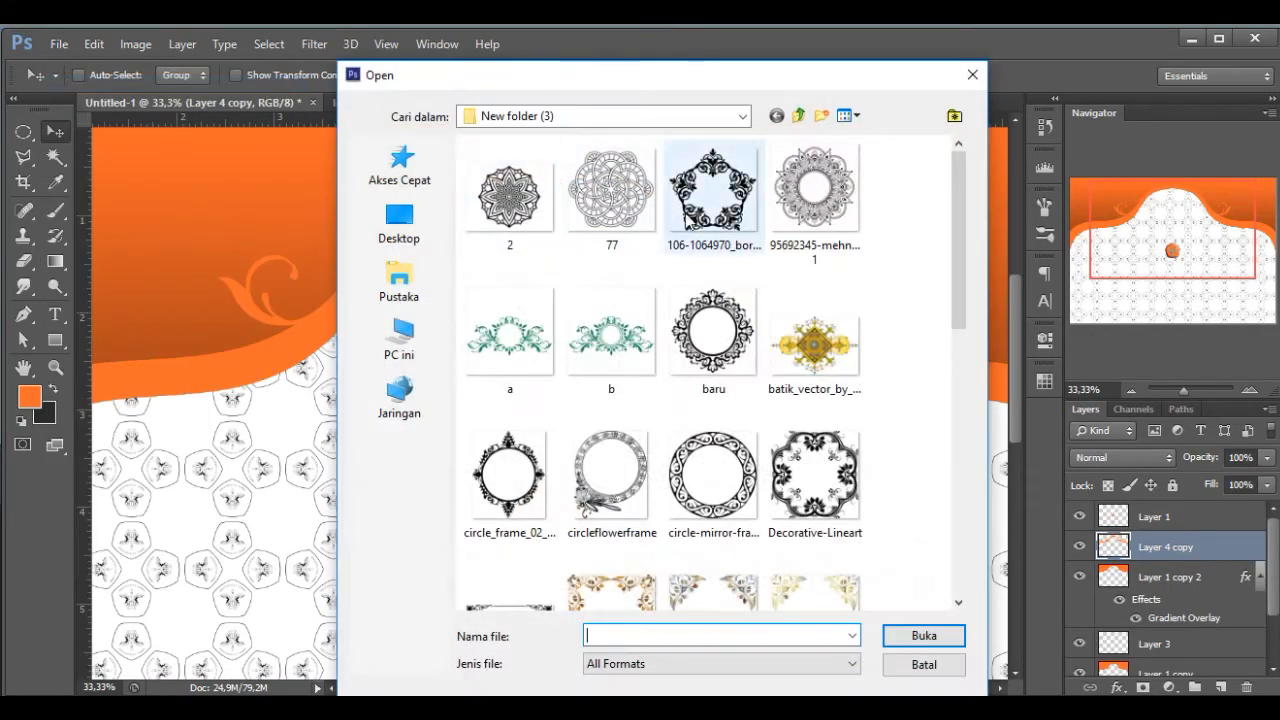
{"action": "left_click", "coordinate": [798, 116]}
{"action": "left_click", "coordinate": [798, 116]}
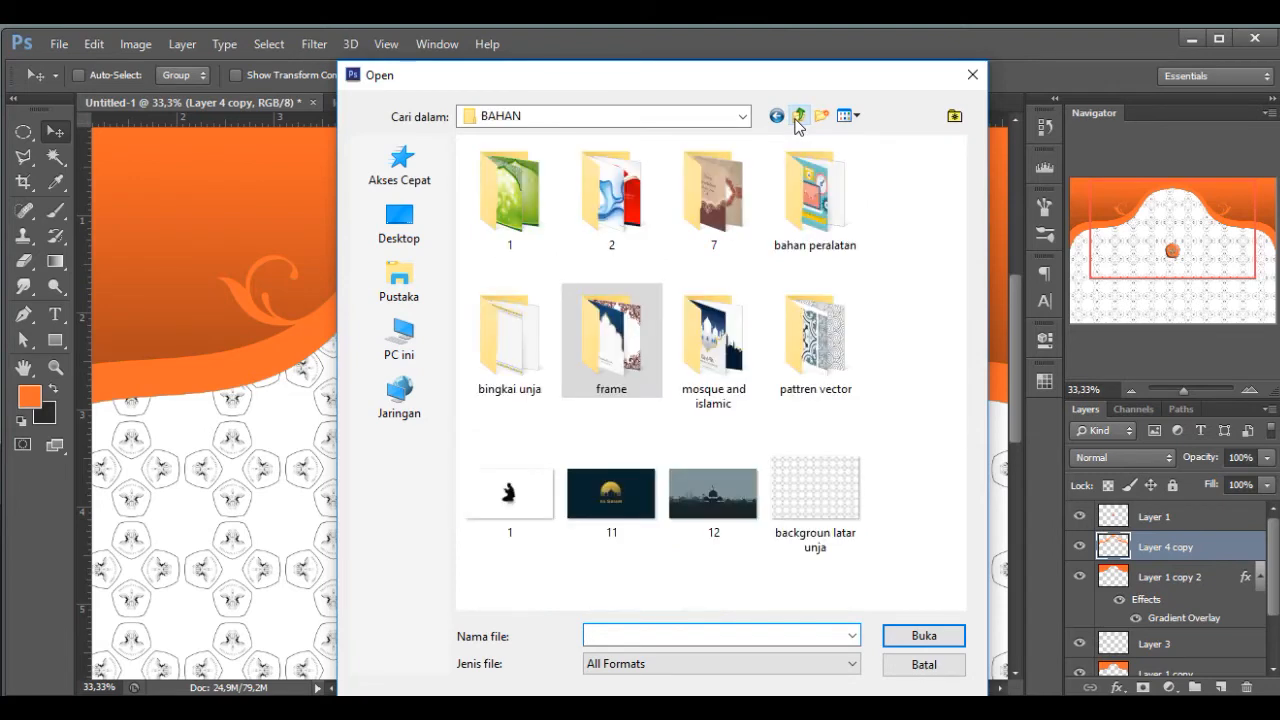
{"action": "double_click", "coordinate": [712, 345]}
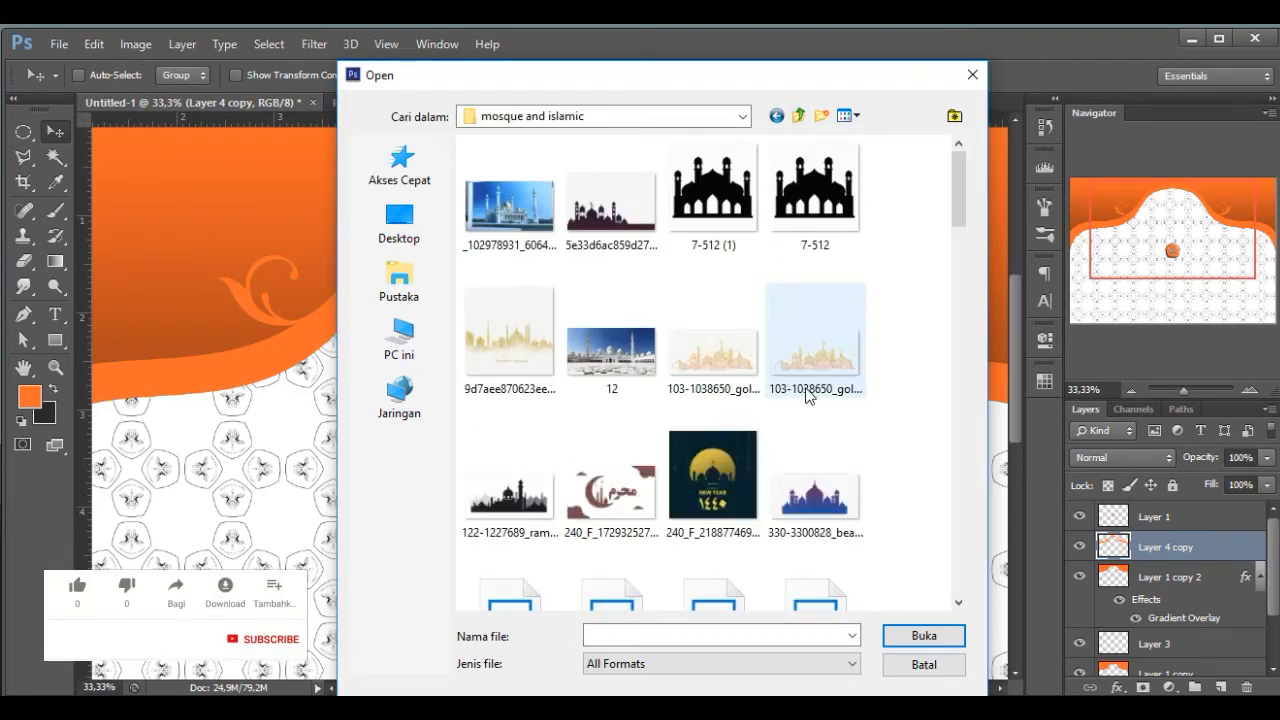
{"action": "scroll", "coordinate": [701, 379], "scroll_direction": "down", "scroll_amount": 3}
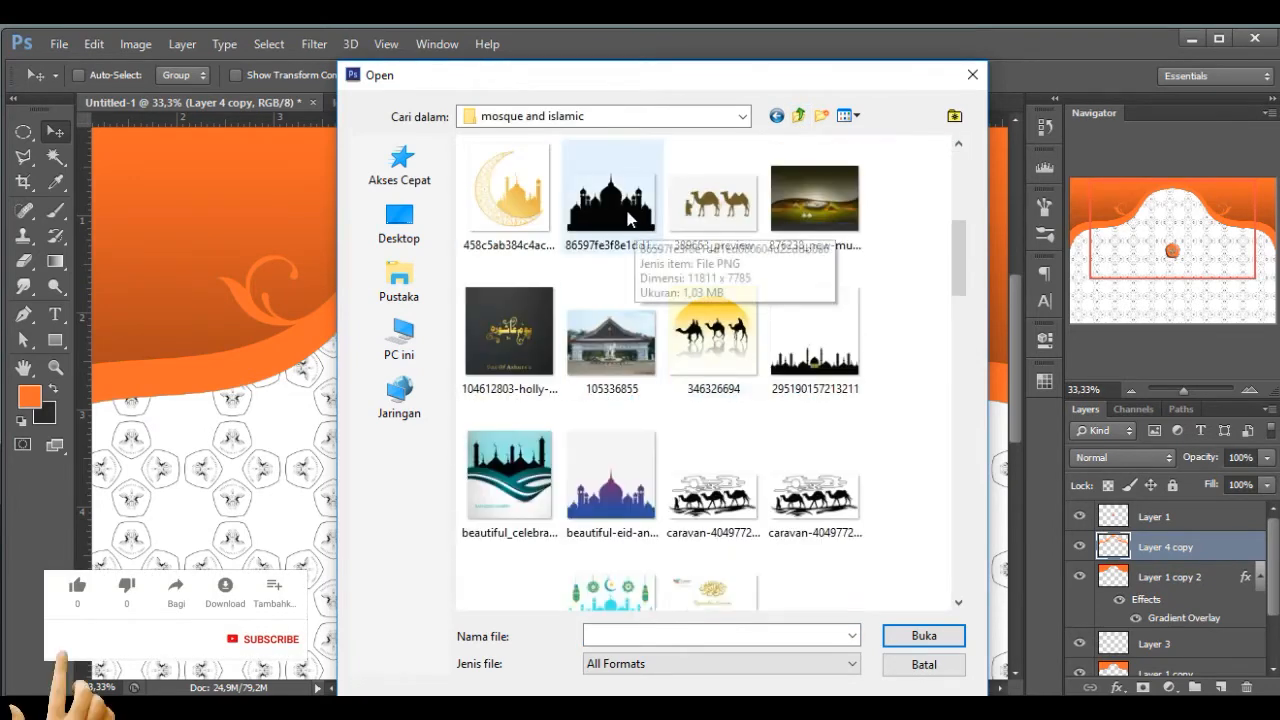
{"action": "double_click", "coordinate": [627, 214]}
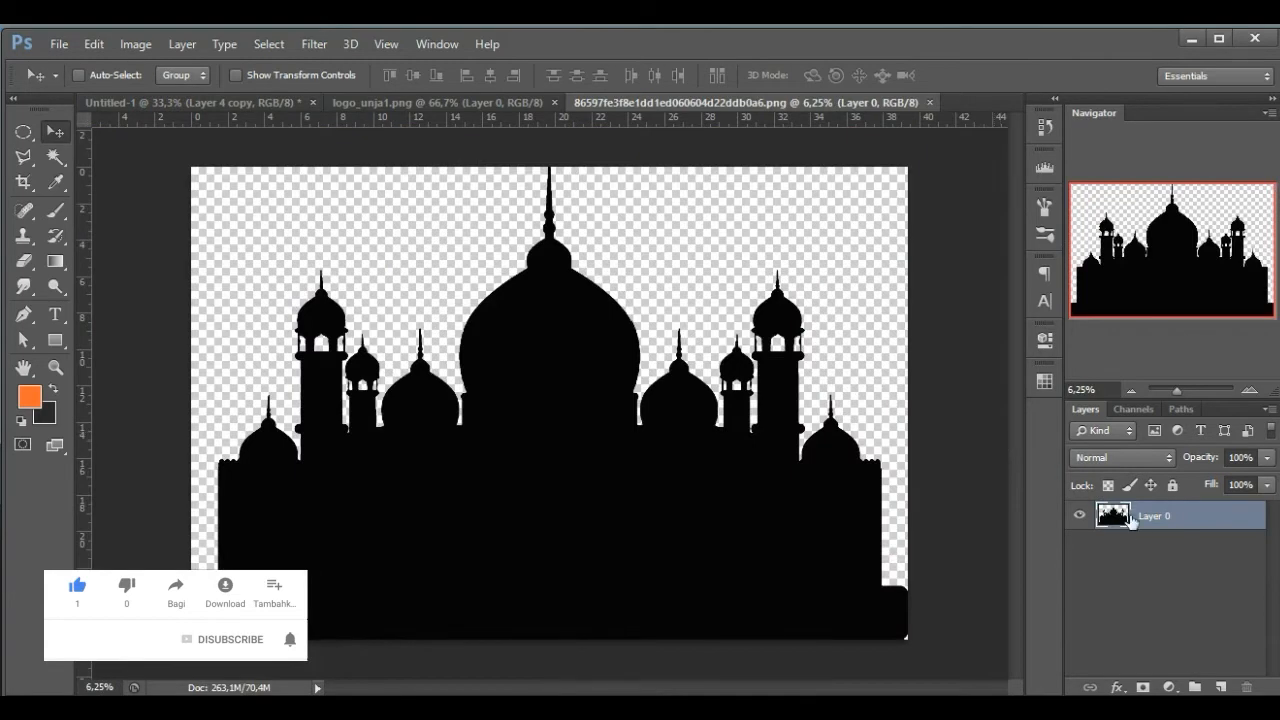
Step: Copy the mosque silhouette and paste it into Untitled-1 as a new layer above Layer 4 copy
{"action": "left_click", "coordinate": [1126, 522], "text": "ctrl"}
{"action": "key", "text": "ctrl+c"}
{"action": "left_click", "coordinate": [222, 103]}
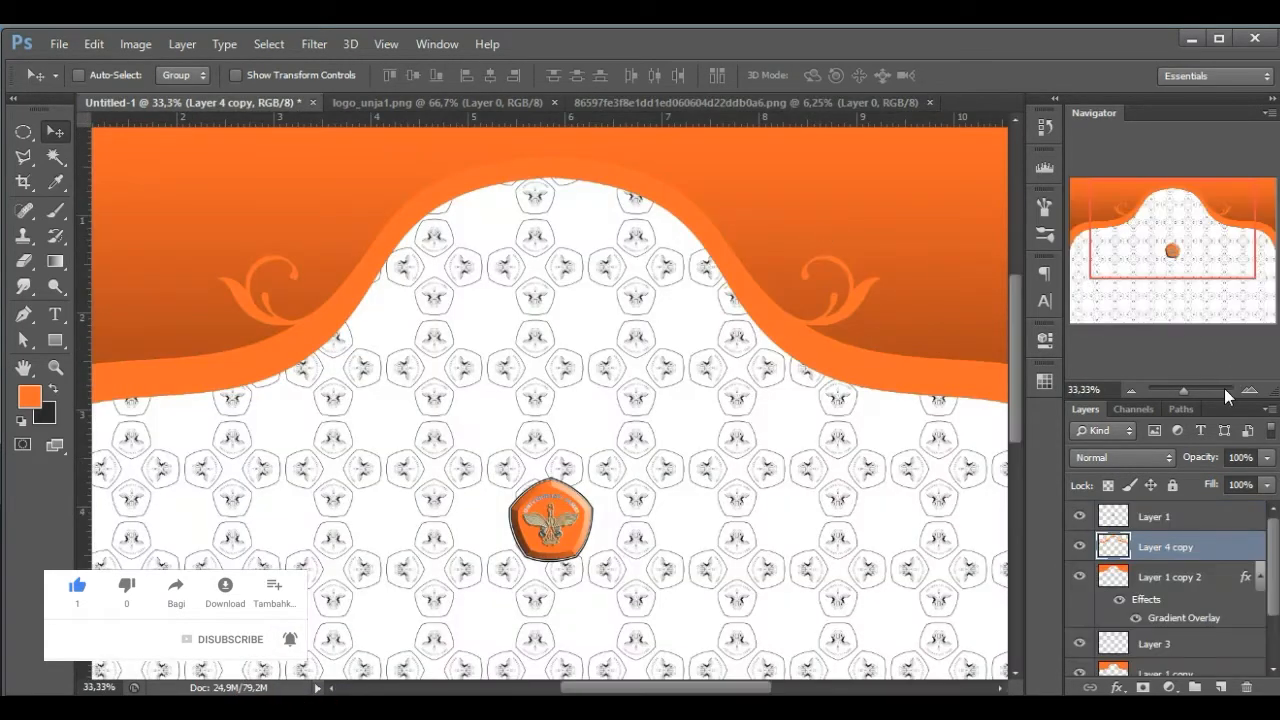
{"action": "left_click", "coordinate": [1129, 389]}
{"action": "left_click", "coordinate": [1129, 389]}
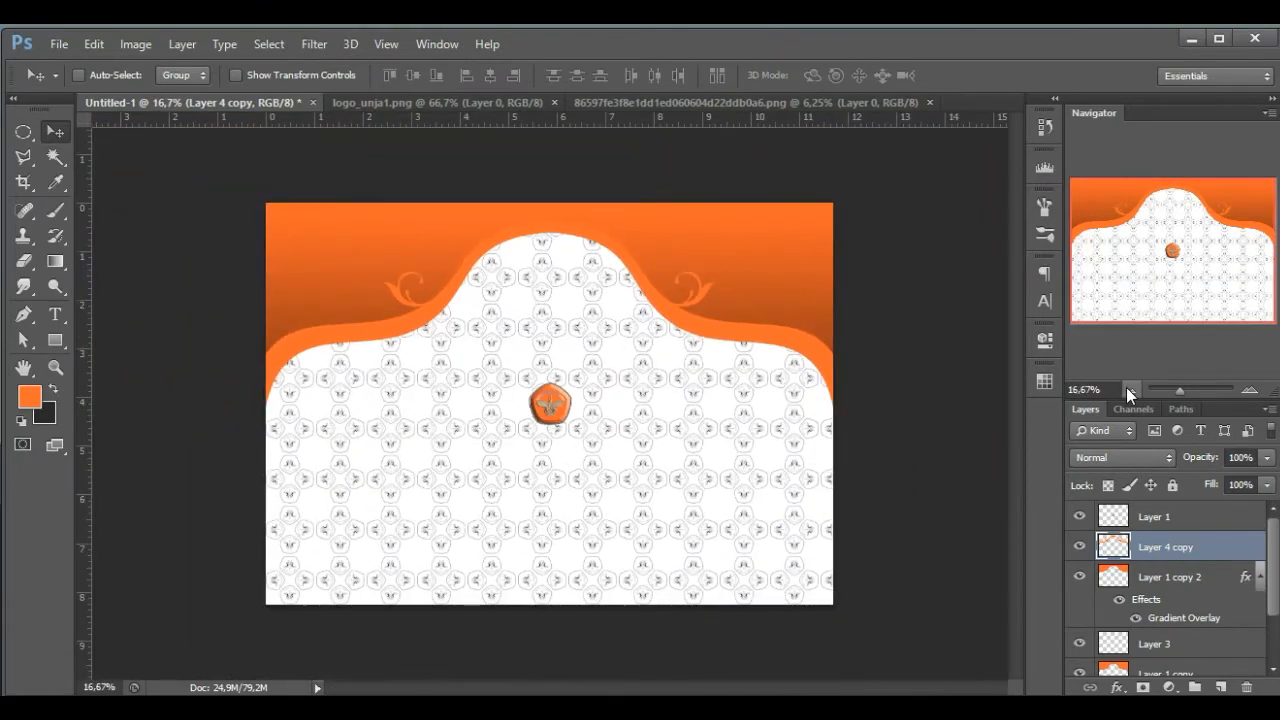
{"action": "left_click", "coordinate": [1129, 389]}
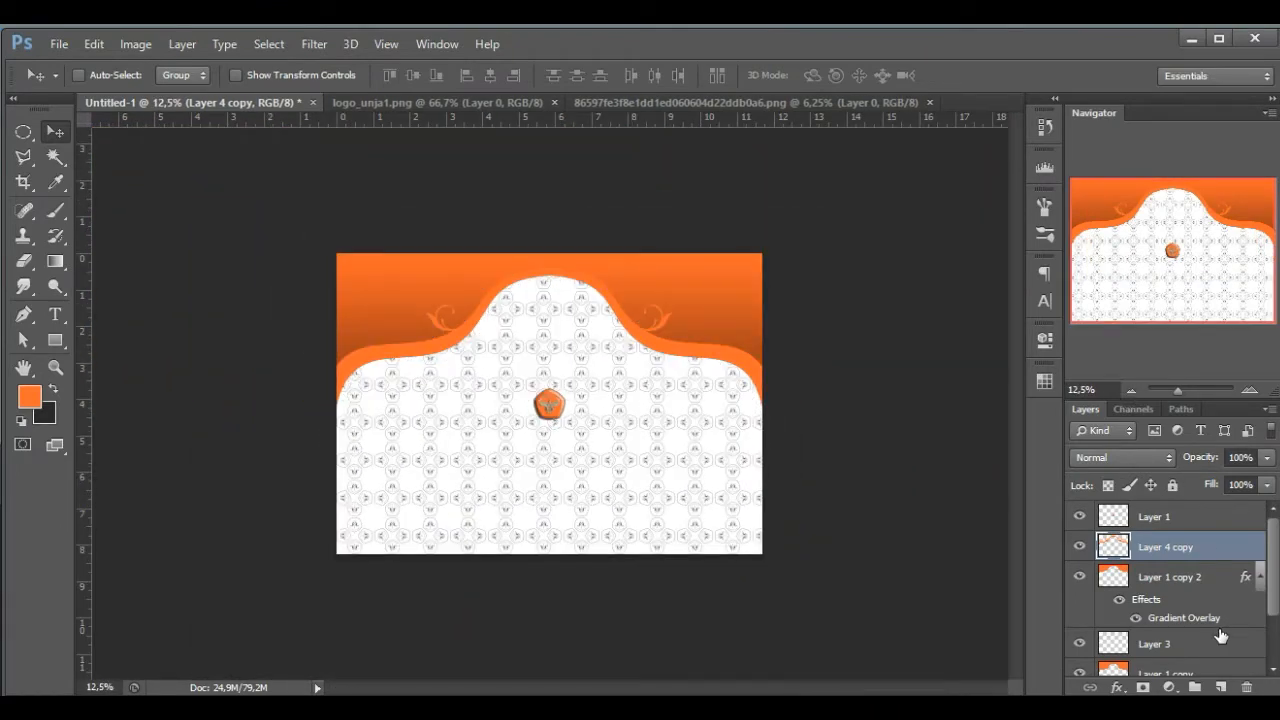
{"action": "key", "text": "ctrl+v"}
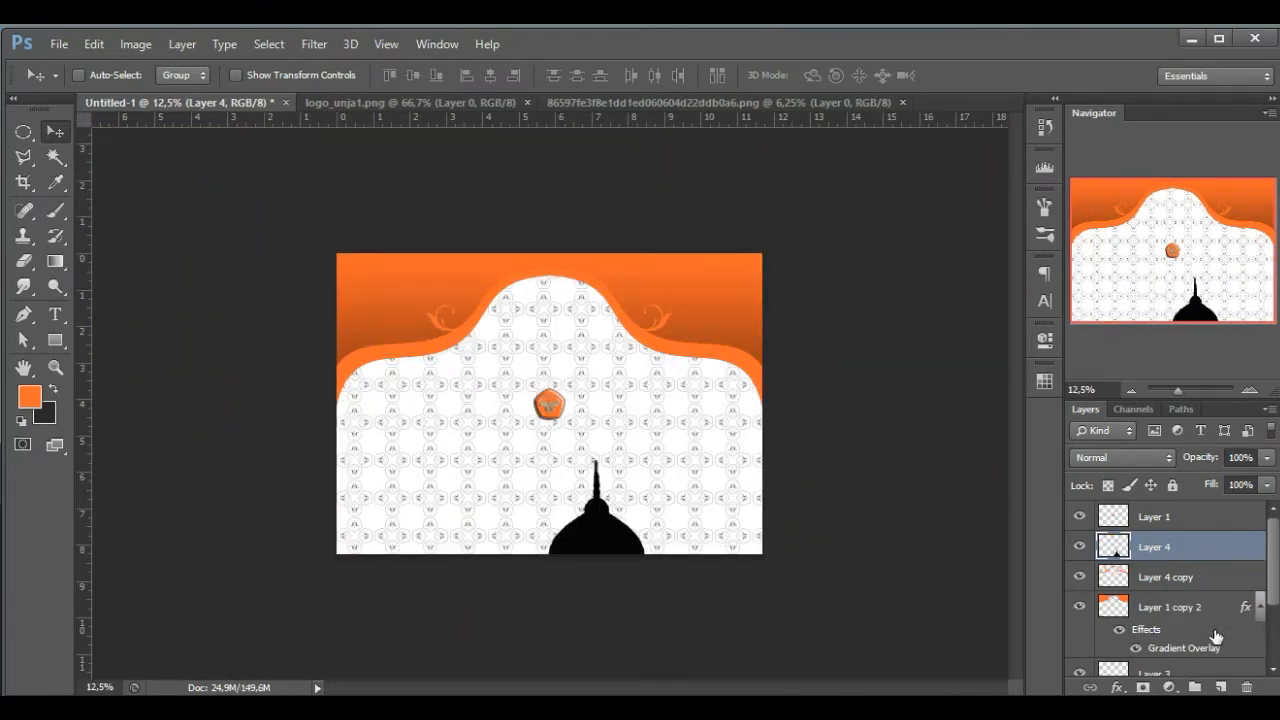
Step: Shrink the pasted mosque silhouette to about 3.4 in wide, placed just right of the university logo
{"action": "key", "text": "ctrl+t"}
{"action": "left_click", "coordinate": [1134, 389]}
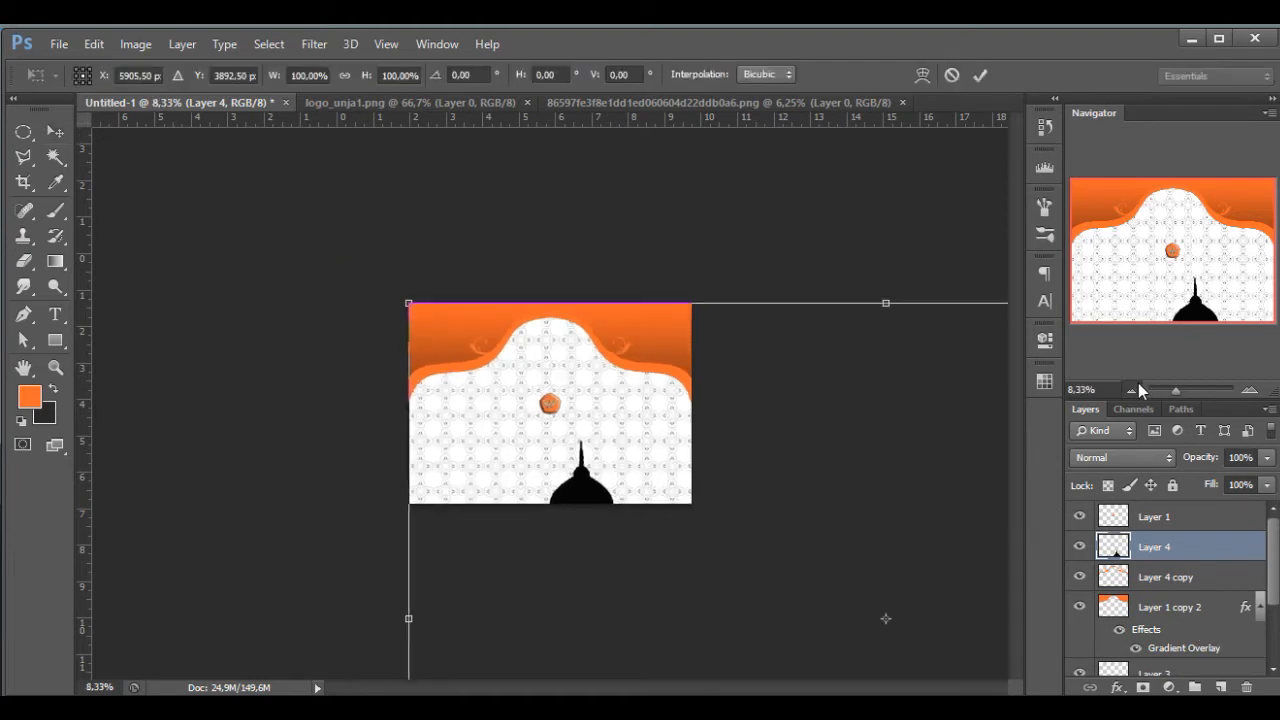
{"action": "left_click", "coordinate": [1136, 388]}
{"action": "left_click_drag", "start_coordinate": [443, 328], "coordinate": [703, 500]}
{"action": "left_click_drag", "start_coordinate": [766, 537], "coordinate": [545, 385]}
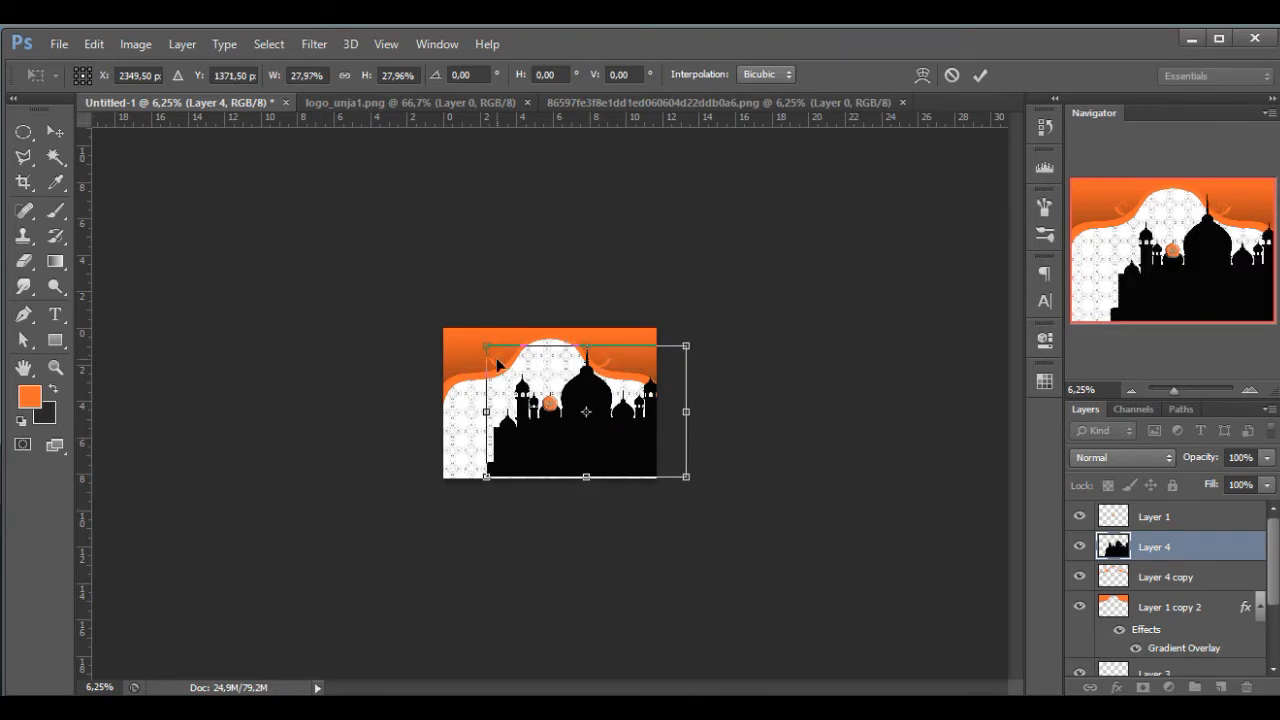
{"action": "left_click_drag", "start_coordinate": [487, 348], "coordinate": [560, 395]}
{"action": "left_click", "coordinate": [980, 77]}
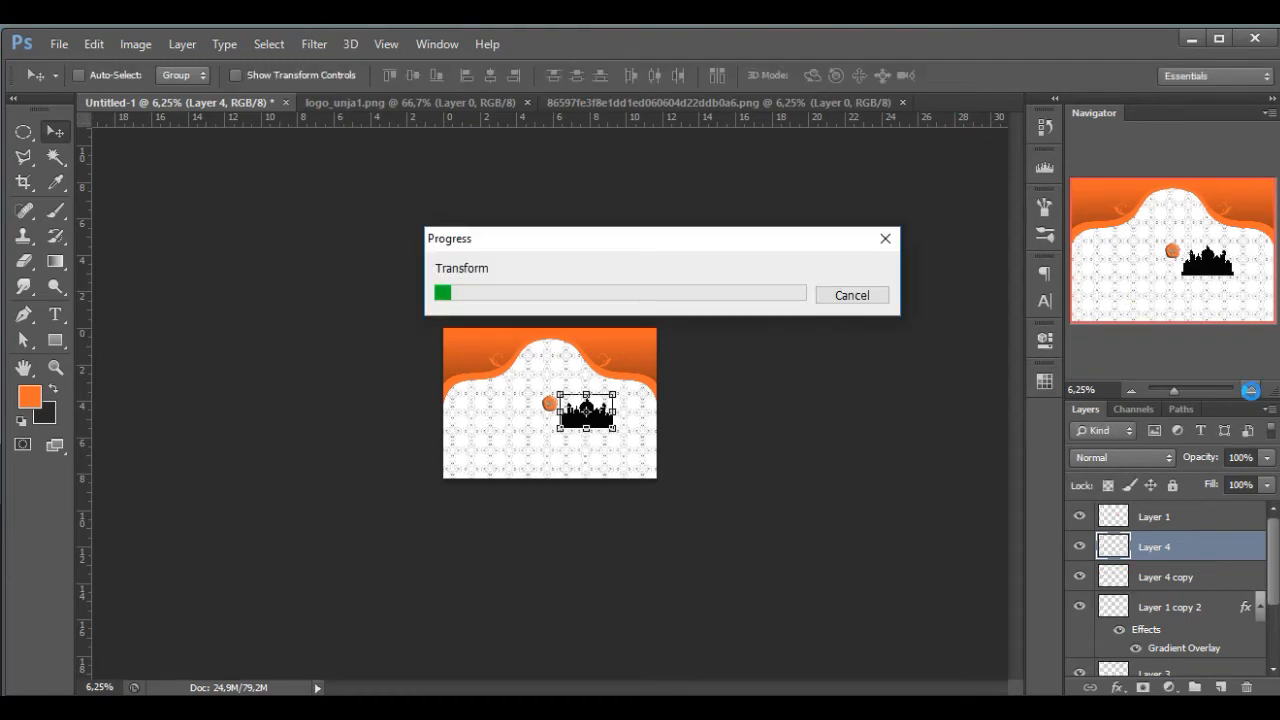
Step: Scale the mosque silhouette on Layer 4 down further, to about 29 percent of its size
{"action": "left_click", "coordinate": [1250, 391]}
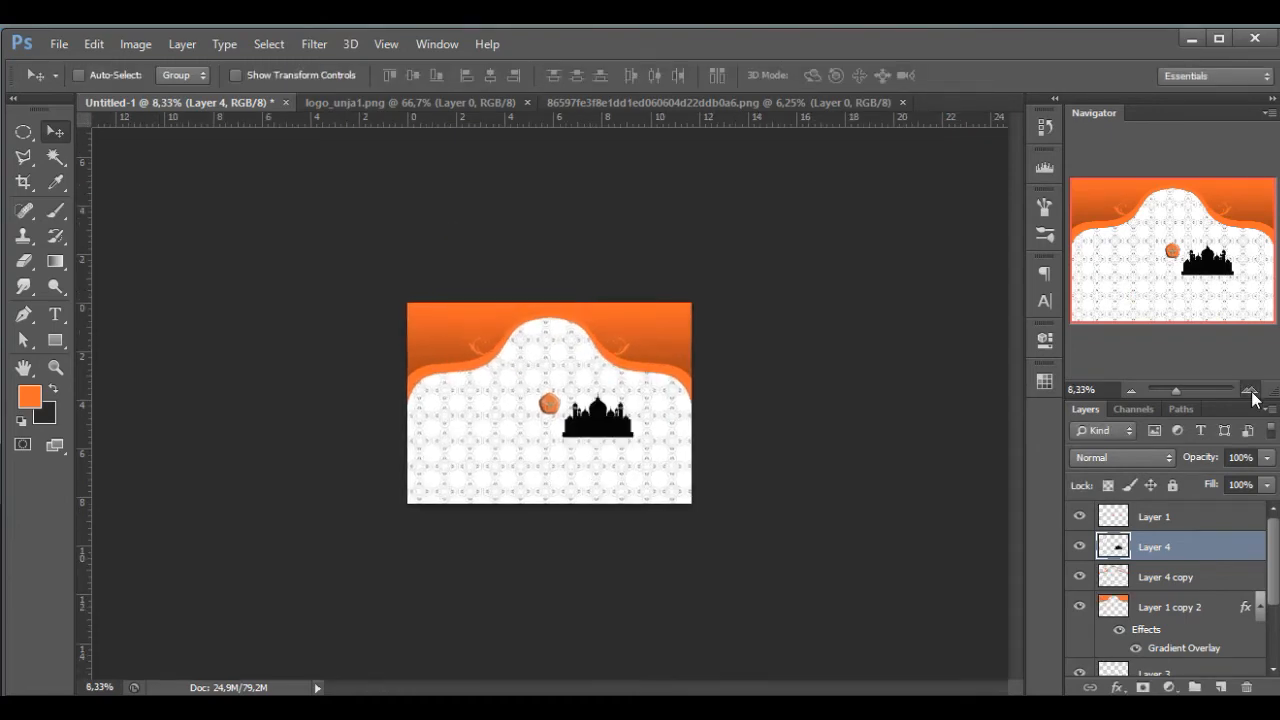
{"action": "left_click", "coordinate": [1250, 391]}
{"action": "left_click", "coordinate": [1250, 391]}
{"action": "left_click", "coordinate": [1250, 391]}
{"action": "left_click", "coordinate": [1250, 391]}
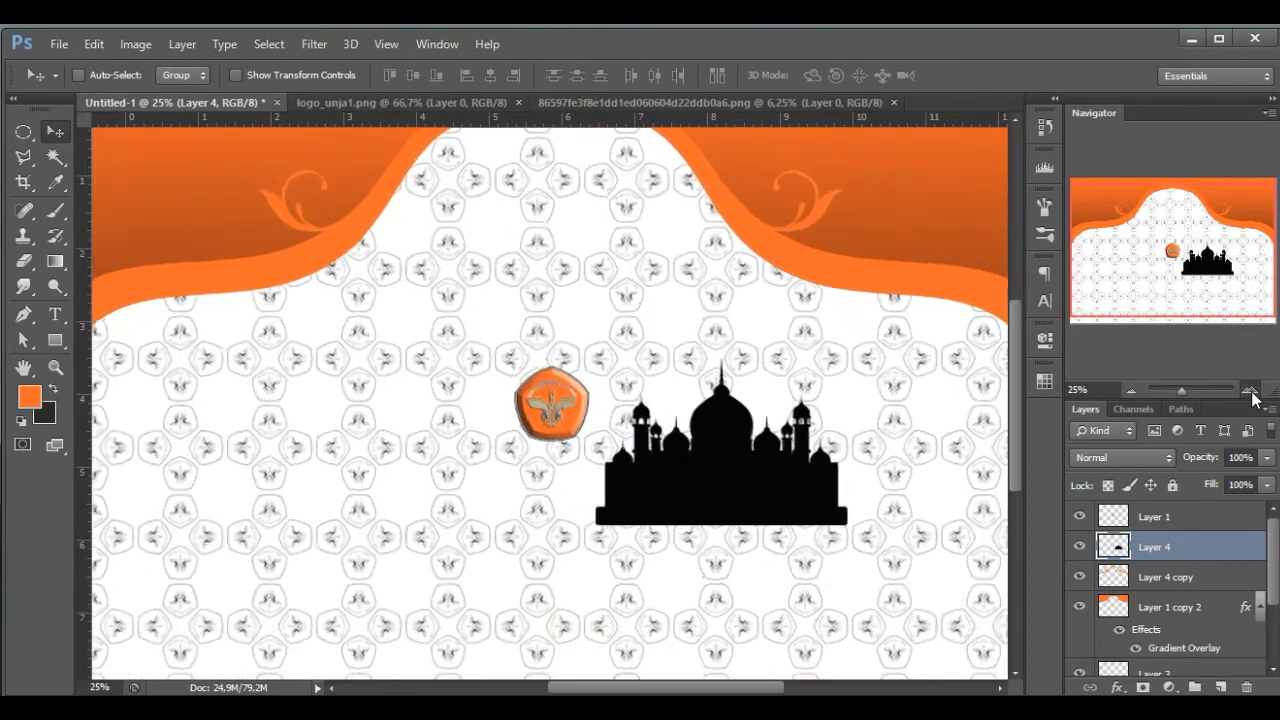
{"action": "left_click_drag", "start_coordinate": [1157, 277], "coordinate": [1211, 259]}
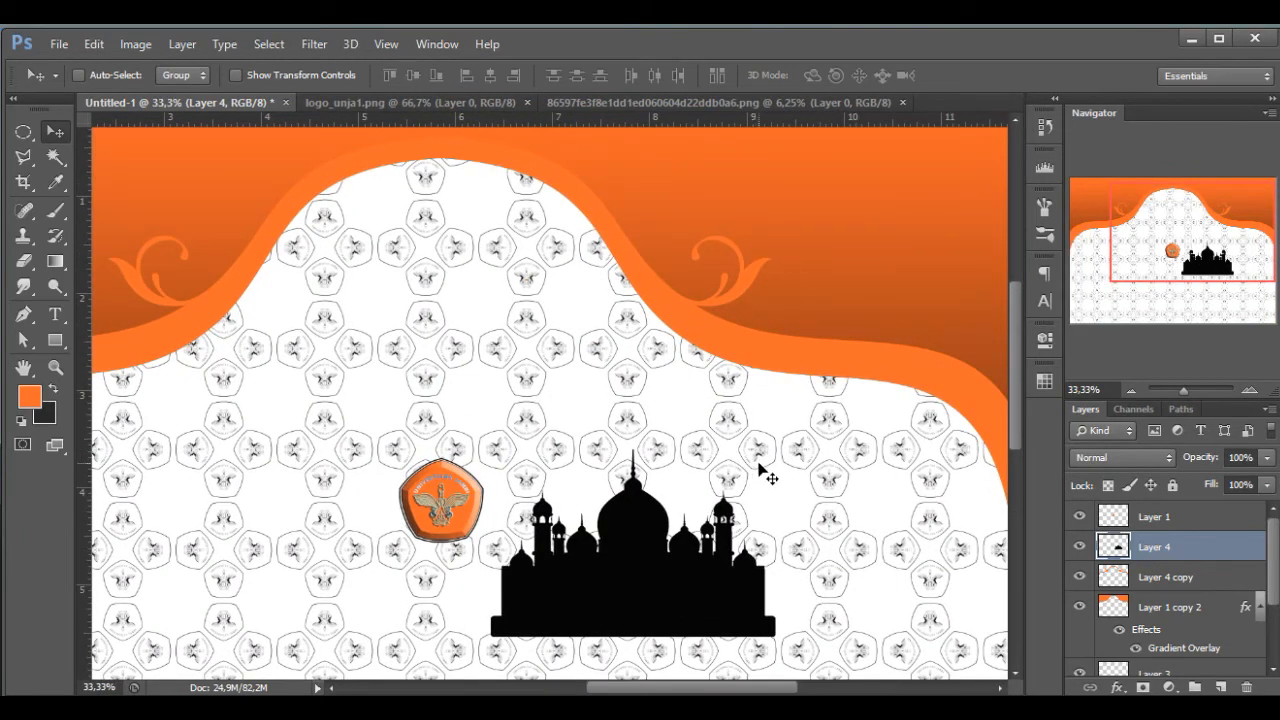
{"action": "key", "text": "ctrl+t"}
{"action": "left_click_drag", "start_coordinate": [494, 446], "coordinate": [723, 545]}
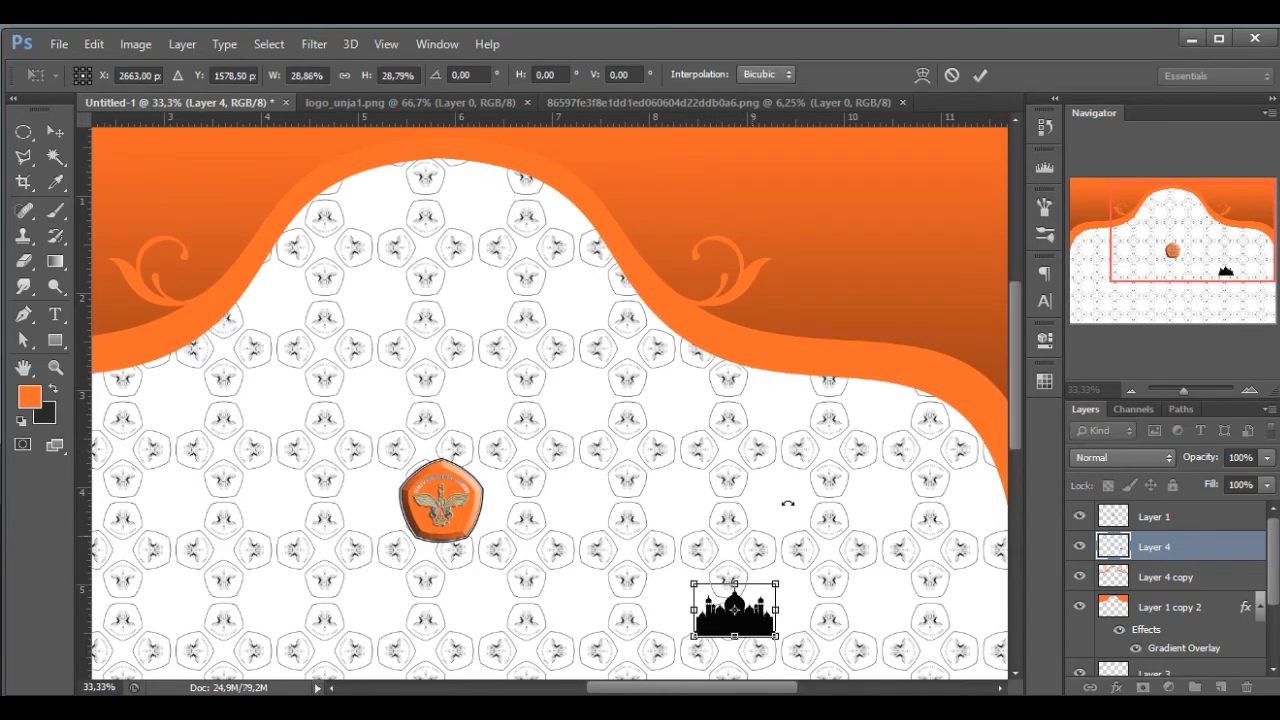
{"action": "left_click", "coordinate": [981, 75]}
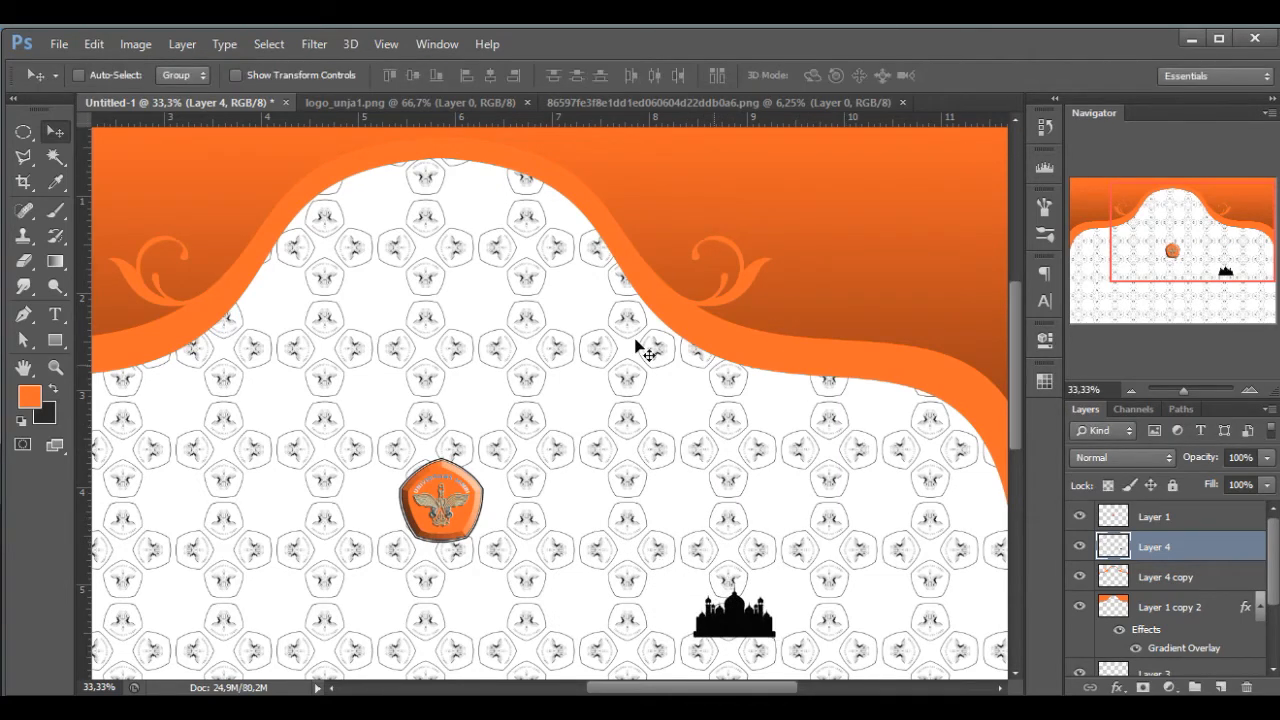
Step: Move the mosque onto the right end of the orange header border and scale it to about 92 percent
{"action": "left_click_drag", "start_coordinate": [751, 629], "coordinate": [917, 352]}
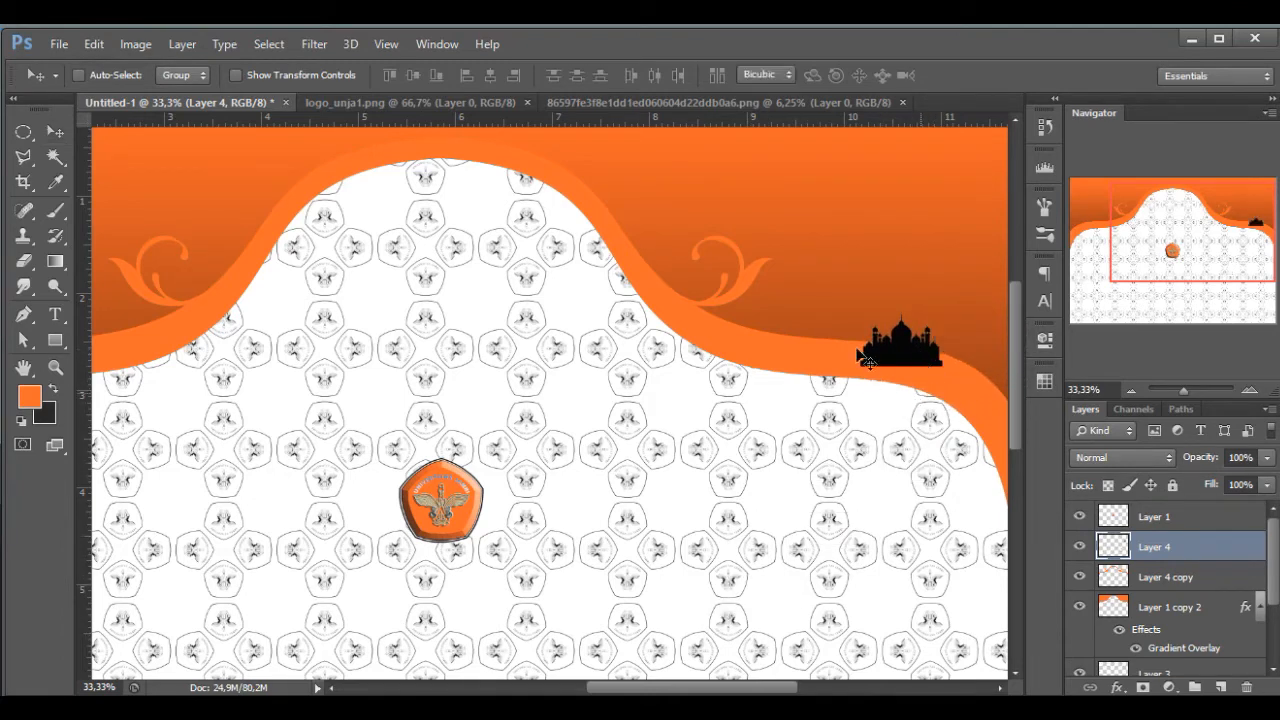
{"action": "key", "text": "ctrl+t"}
{"action": "left_click_drag", "start_coordinate": [864, 314], "coordinate": [868, 318]}
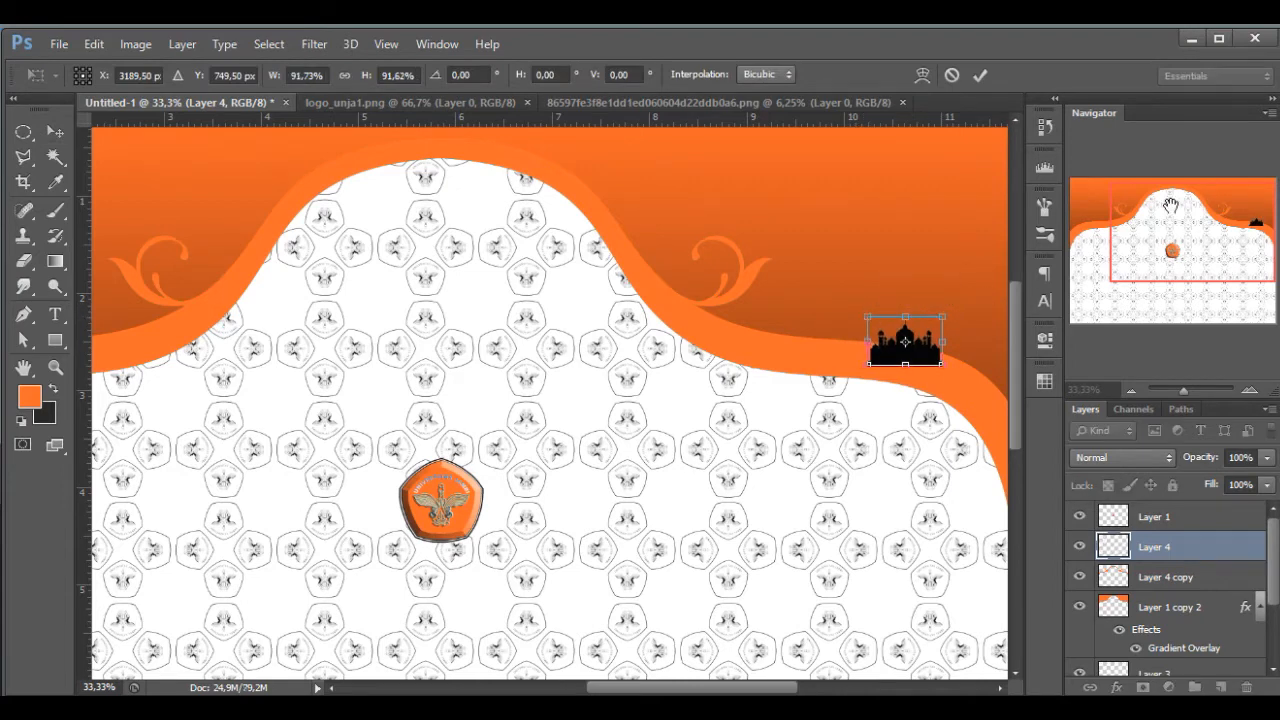
{"action": "left_click", "coordinate": [980, 75]}
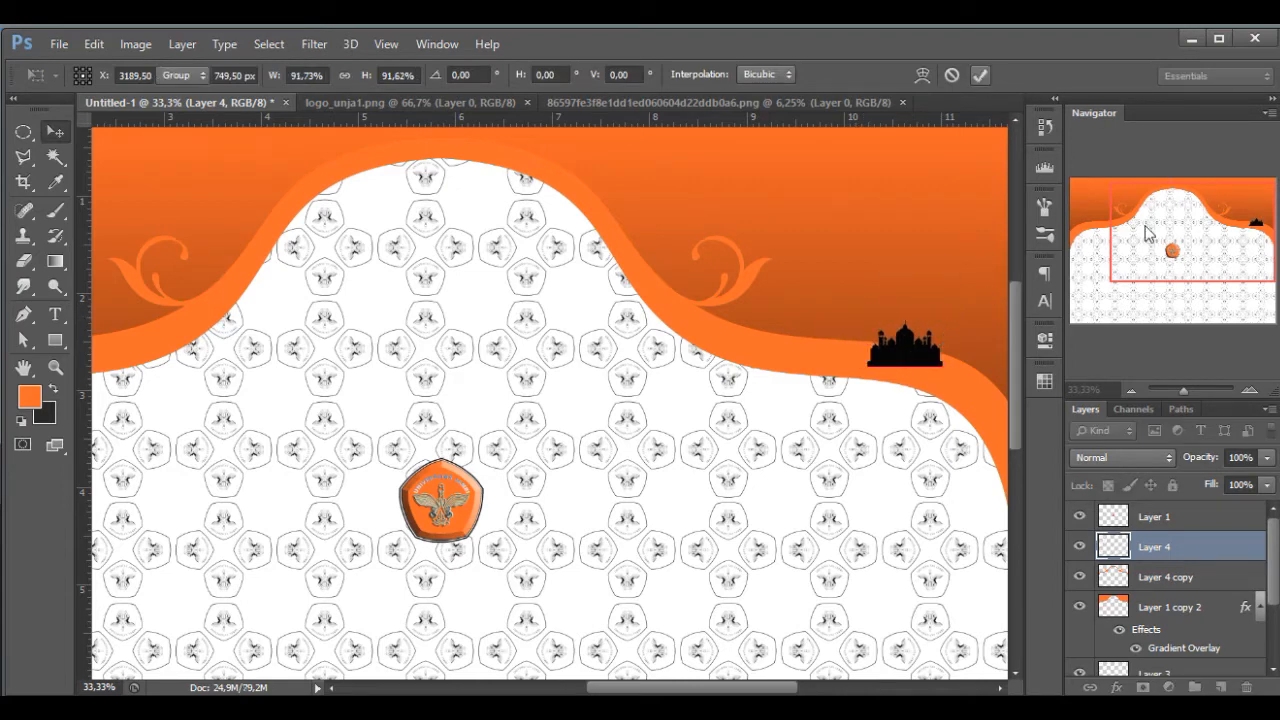
Step: Shift the mosque left along the orange border and reduce it to about 80 percent, roughly 0.62 in wide
{"action": "double_click", "coordinate": [1249, 390]}
{"action": "left_click_drag", "start_coordinate": [1226, 216], "coordinate": [1240, 223]}
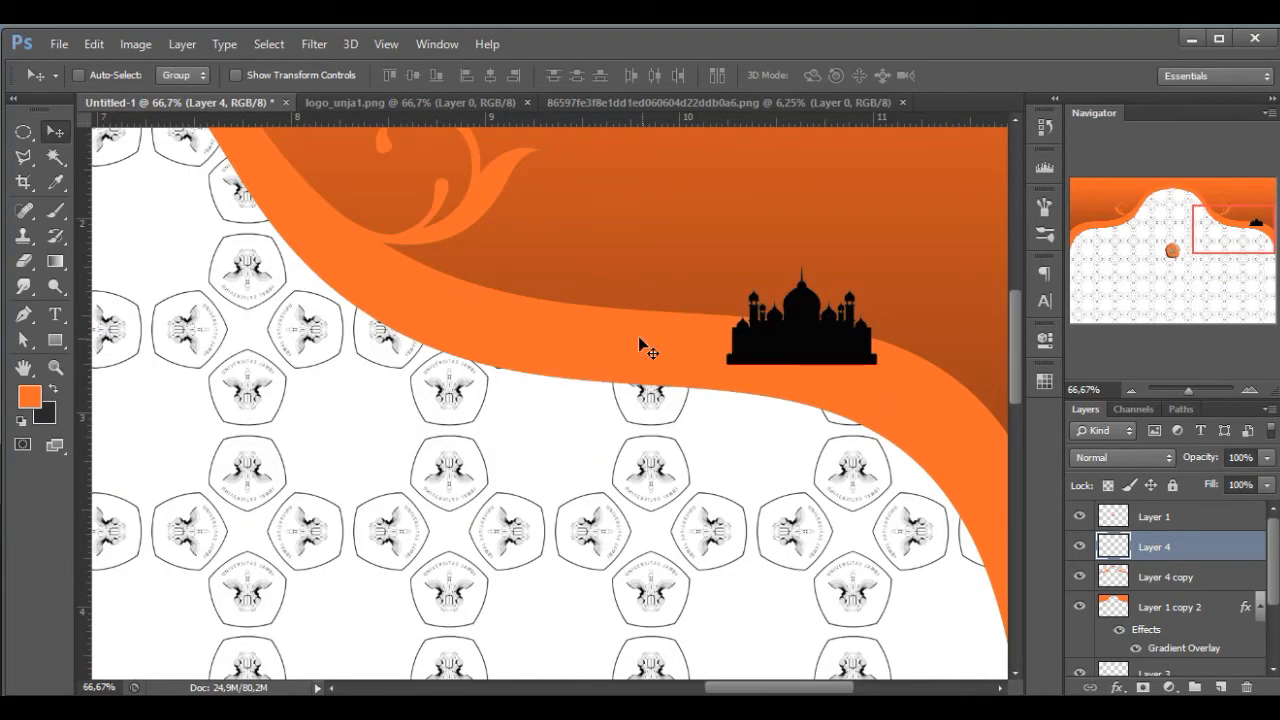
{"action": "left_click_drag", "start_coordinate": [786, 350], "coordinate": [751, 347]}
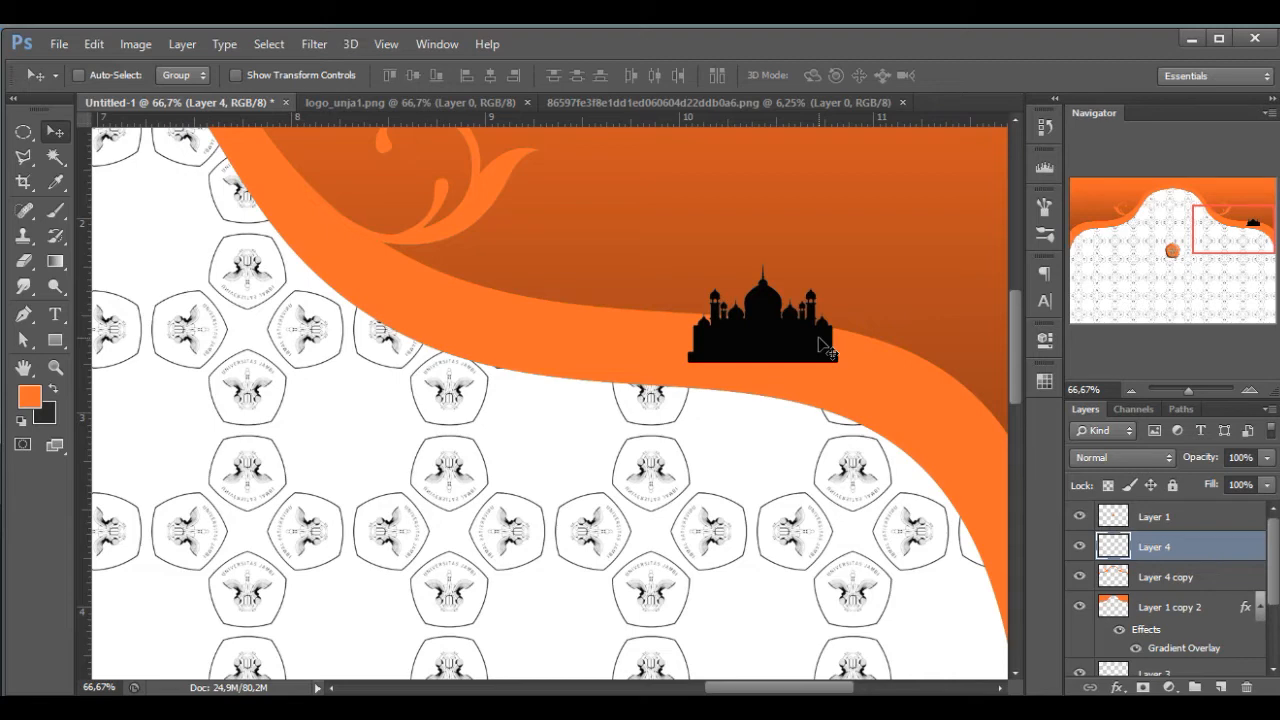
{"action": "left_click_drag", "start_coordinate": [584, 289], "coordinate": [604, 303]}
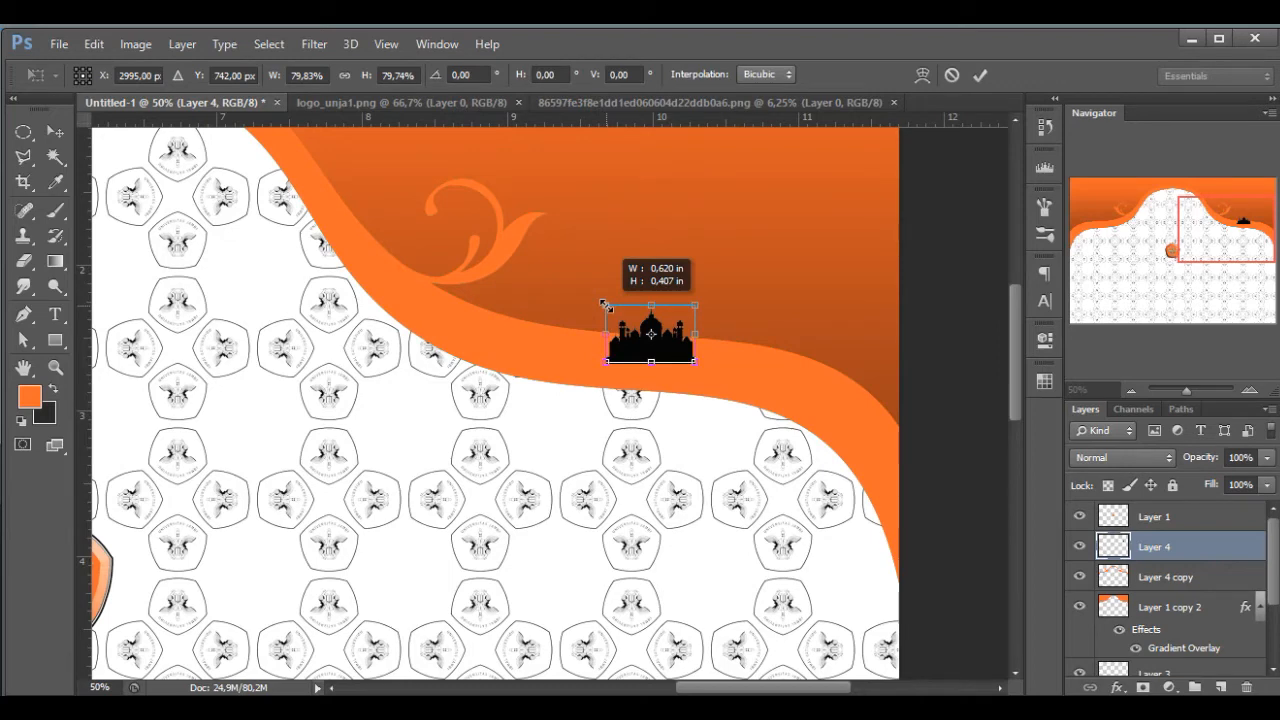
{"action": "key", "text": "Return"}
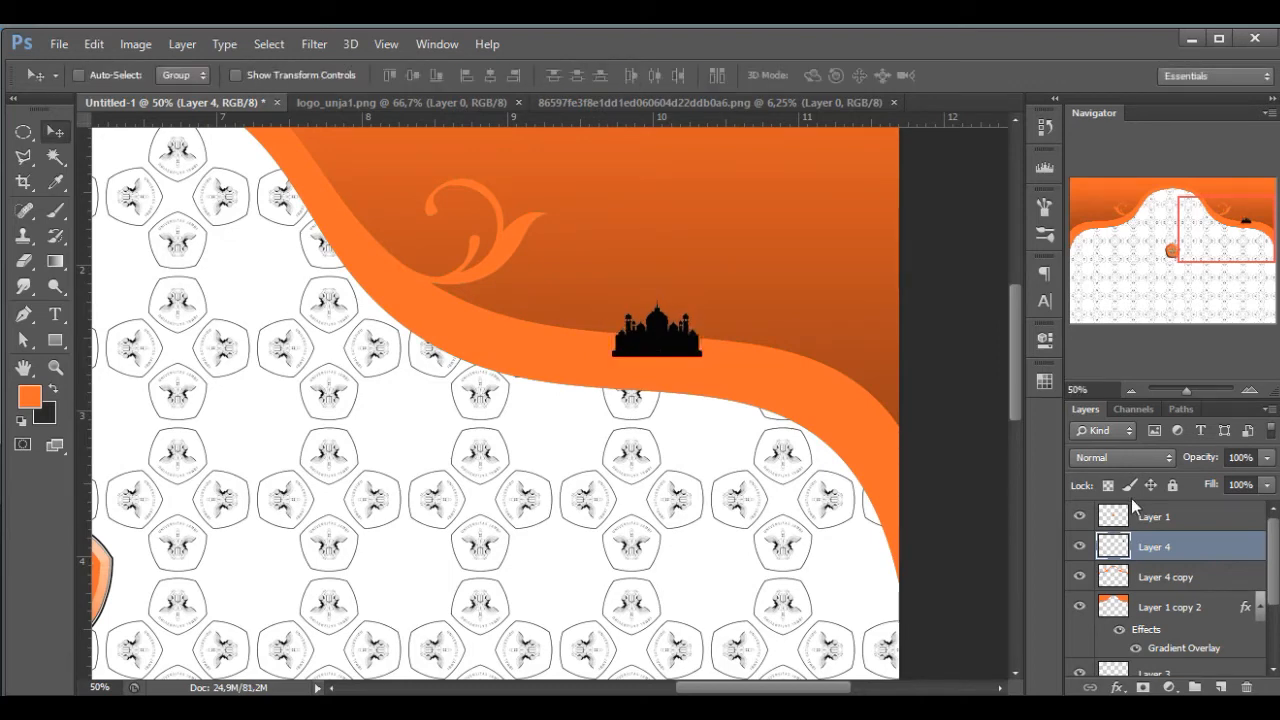
Step: Nudge the mosque slightly right and down so its base sits within the orange border band
{"action": "key", "text": "Right"}
{"action": "key", "text": "Right"}
{"action": "key", "text": "Right"}
{"action": "key", "text": "Right"}
{"action": "key", "text": "Down"}
{"action": "key", "text": "Down"}
{"action": "key", "text": "Down"}
{"action": "key", "text": "Right"}
{"action": "key", "text": "Right"}
{"action": "key", "text": "Right"}
{"action": "key", "text": "Down"}
{"action": "key", "text": "Down"}
{"action": "key", "text": "Down"}
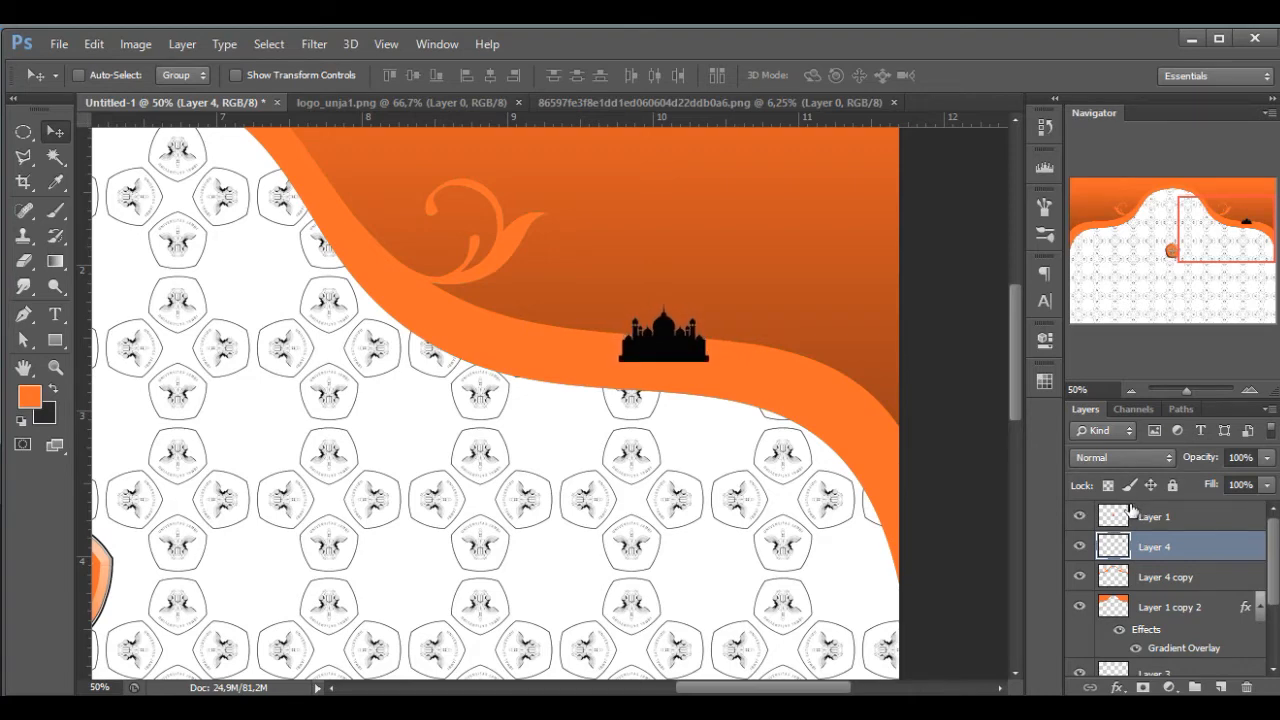
{"action": "left_click", "coordinate": [1250, 391]}
{"action": "left_click", "coordinate": [1250, 391]}
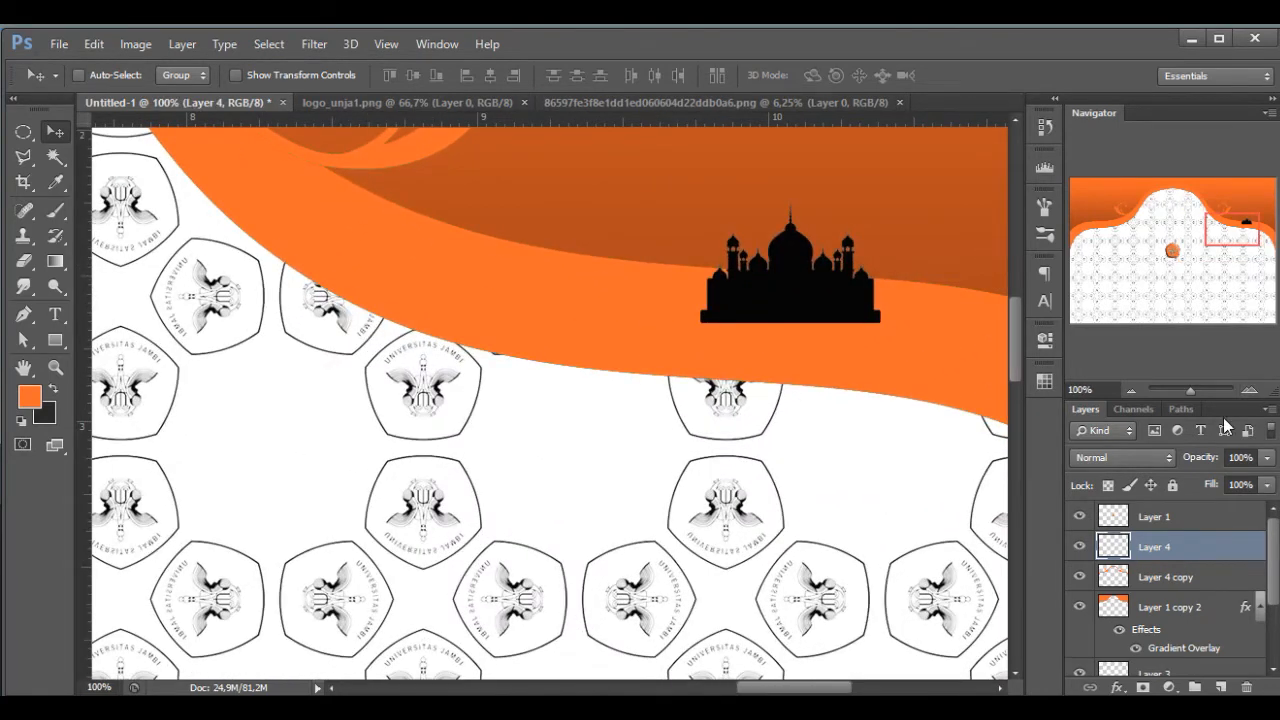
{"action": "key", "text": "Down"}
Step: Select the mosque silhouette's outline on Layer 4, fill it with the orange gradient, and deselect
{"action": "left_click", "coordinate": [1118, 548], "text": "ctrl"}
{"action": "left_click", "coordinate": [57, 262]}
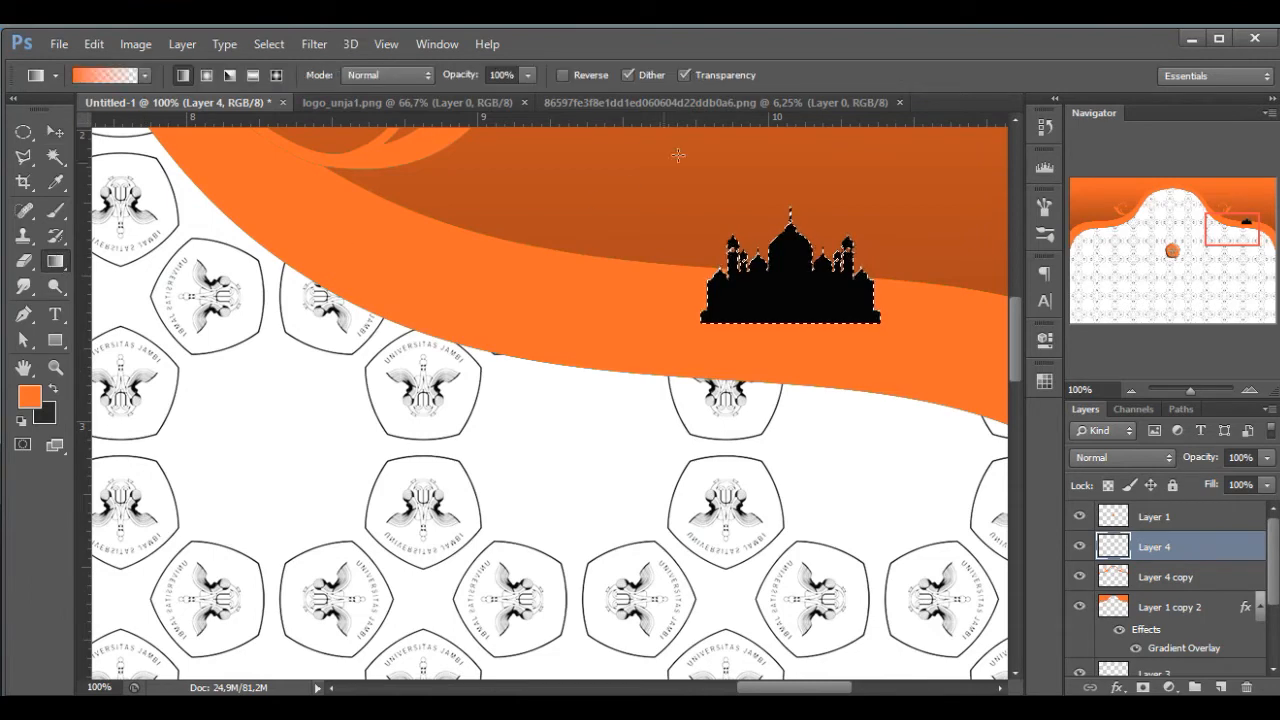
{"action": "left_click_drag", "start_coordinate": [814, 154], "coordinate": [829, 114]}
{"action": "key", "text": "ctrl+d"}
Step: Duplicate the orange mosque layer and move the copy to the border's left side, mirroring the one on the right
{"action": "key", "text": "ctrl+j"}
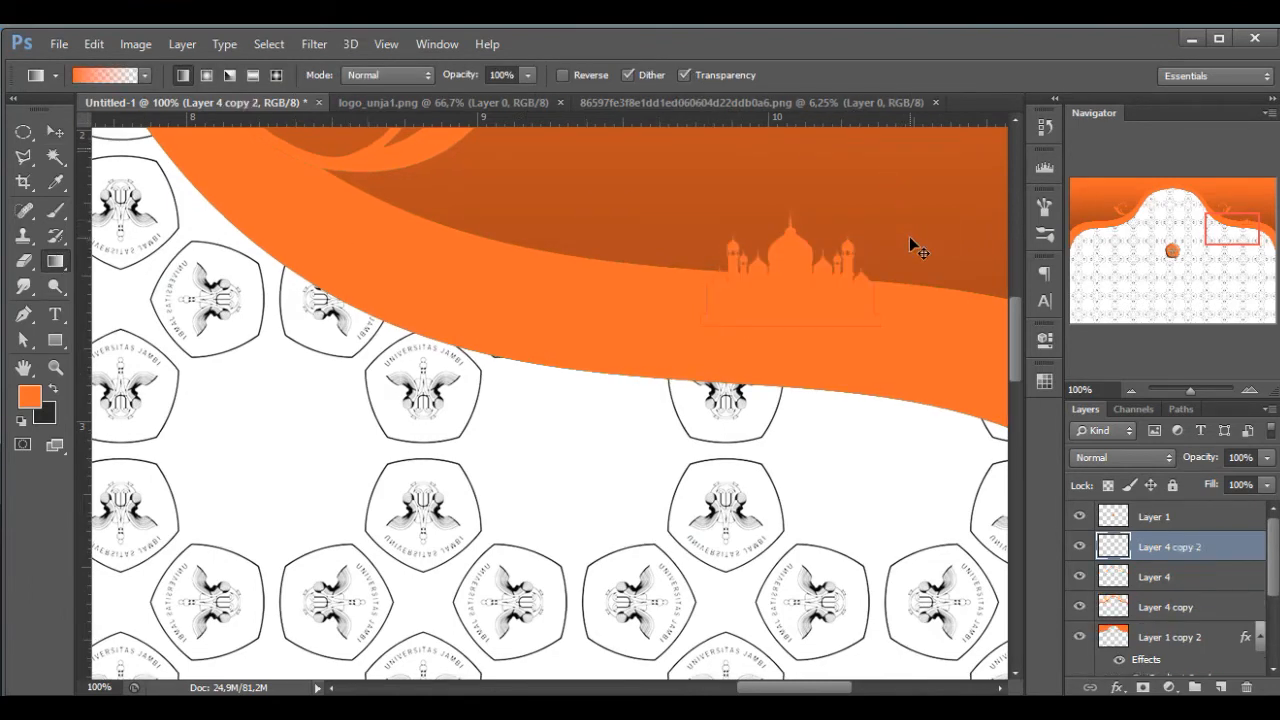
{"action": "left_click", "coordinate": [1134, 392]}
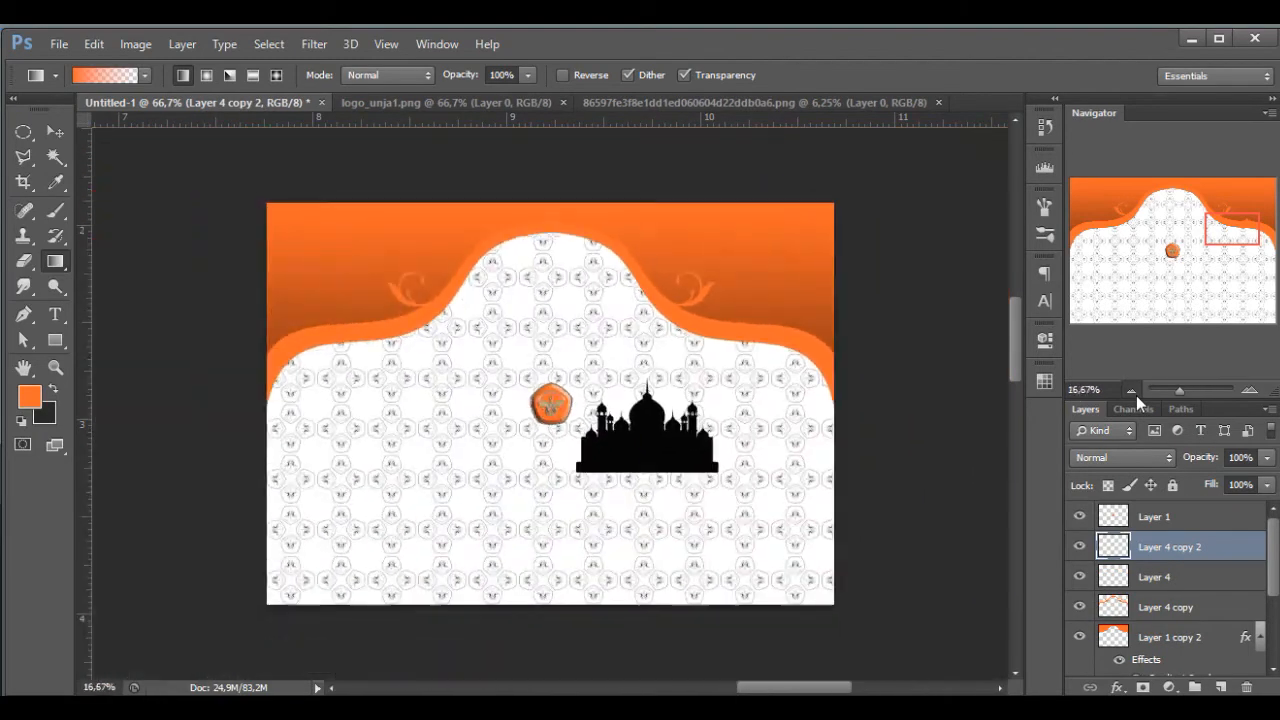
{"action": "left_click", "coordinate": [1136, 395]}
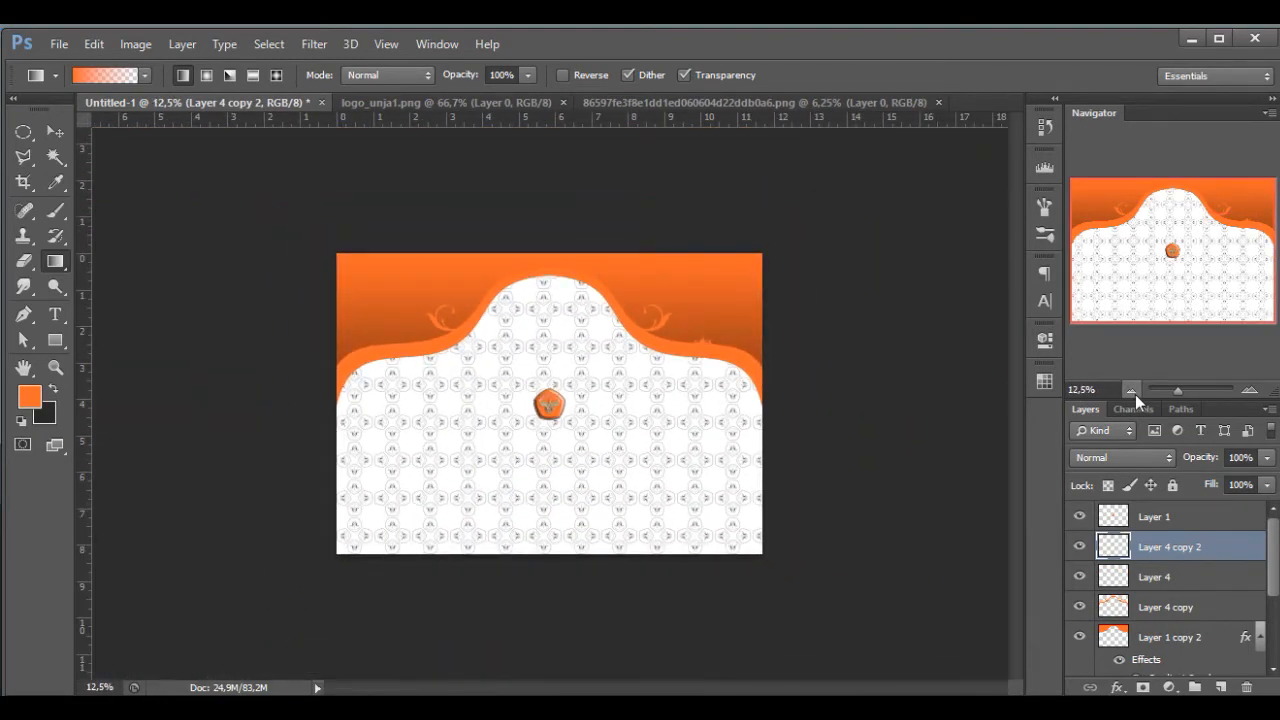
{"action": "left_click", "coordinate": [55, 131]}
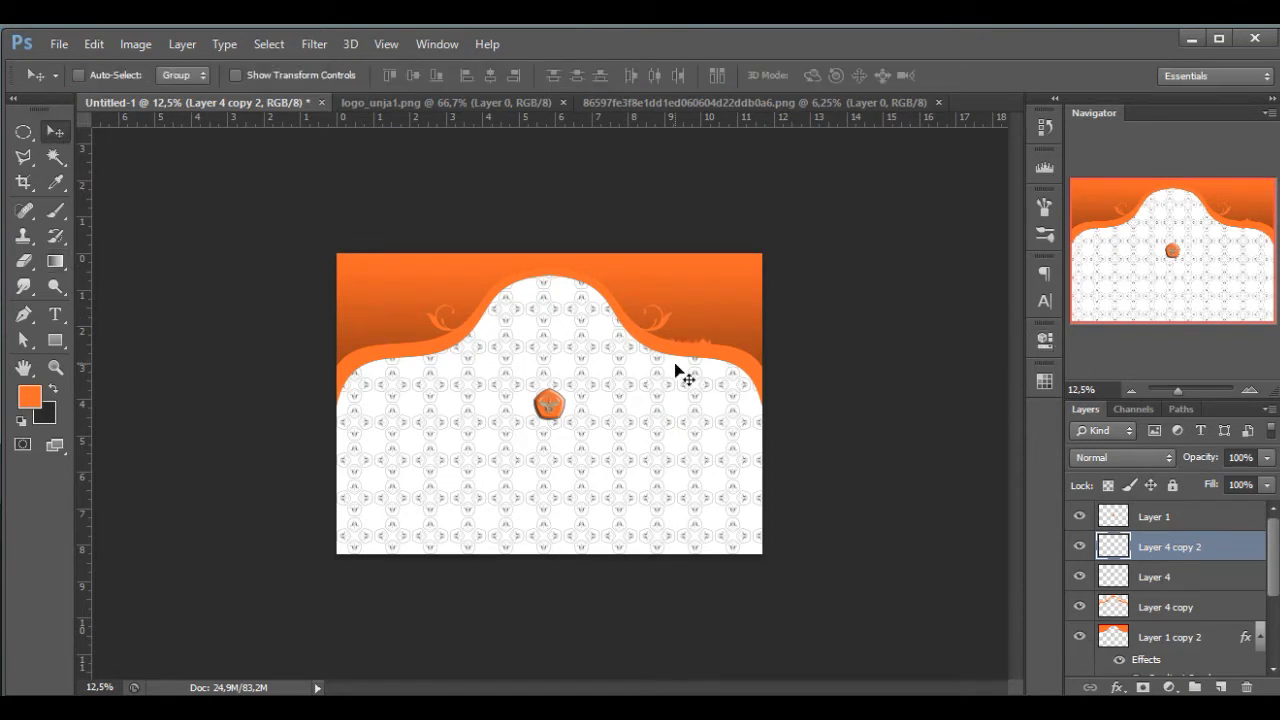
{"action": "key", "text": "ctrl+z"}
{"action": "key", "text": "ctrl+alt+z"}
{"action": "key", "text": "ctrl+alt+z"}
{"action": "key", "text": "ctrl+alt+z"}
{"action": "key", "text": "ctrl+alt+z"}
{"action": "key", "text": "ctrl+plus"}
{"action": "key", "text": "ctrl+plus"}
{"action": "key", "text": "ctrl+plus"}
{"action": "key", "text": "ctrl+plus"}
{"action": "key", "text": "ctrl+plus"}
{"action": "left_click_drag", "start_coordinate": [1160, 247], "coordinate": [1133, 233]}
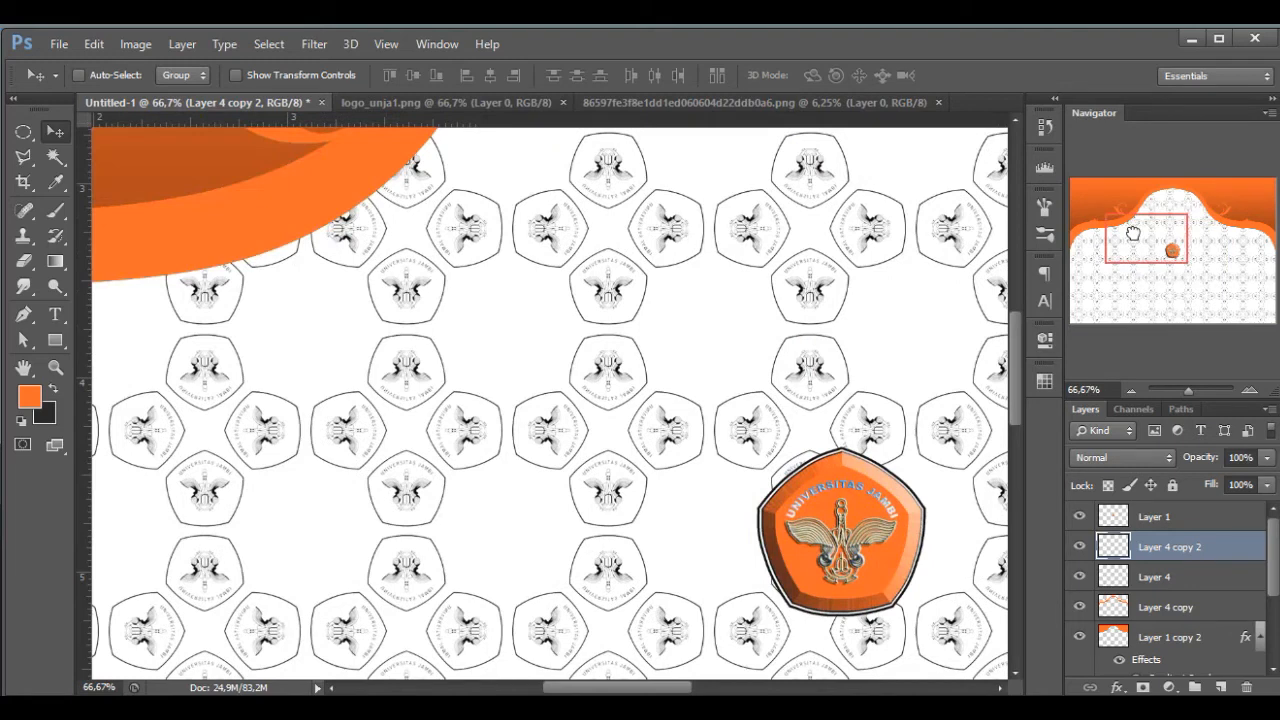
{"action": "left_click_drag", "start_coordinate": [1133, 233], "coordinate": [1096, 218]}
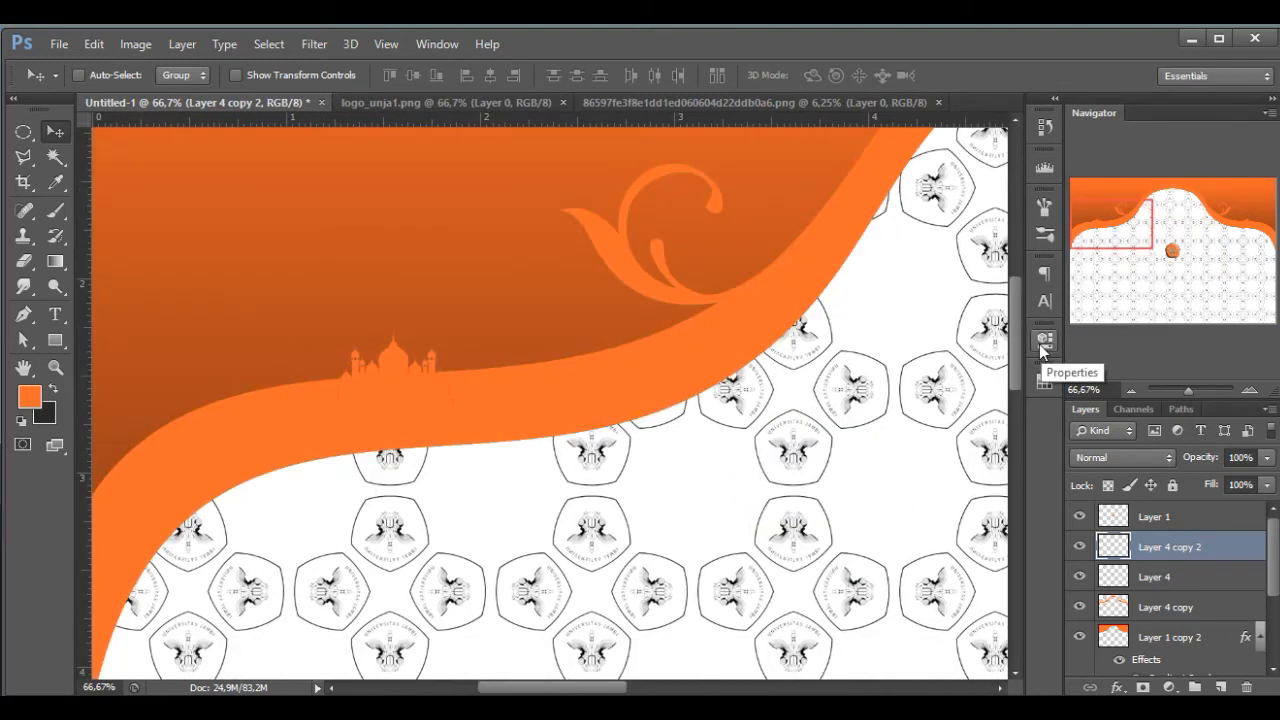
Step: Check the contents of Layer 4 and Layer 1 by toggling their visibility, with only Layer 4 copy 2 selected again
{"action": "left_click", "coordinate": [1186, 528], "text": "shift"}
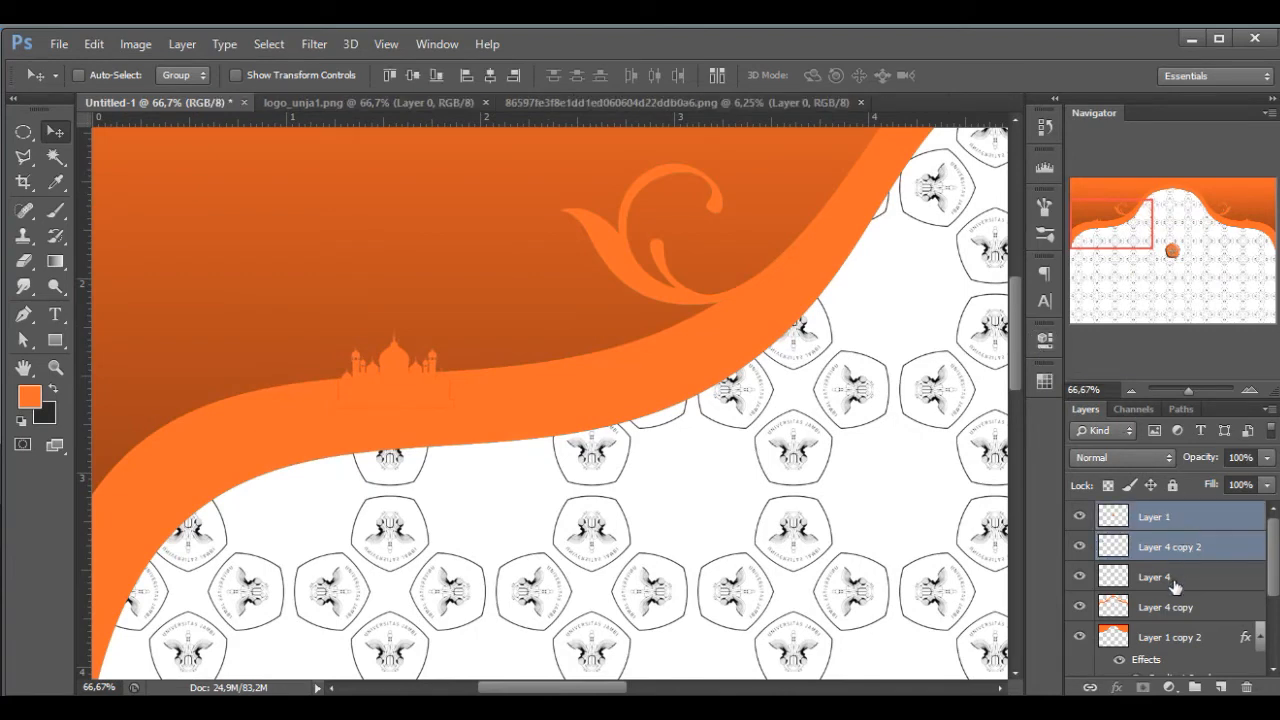
{"action": "left_click", "coordinate": [1080, 578]}
{"action": "left_click", "coordinate": [1078, 517]}
{"action": "left_click", "coordinate": [1078, 517]}
{"action": "left_click", "coordinate": [1152, 538]}
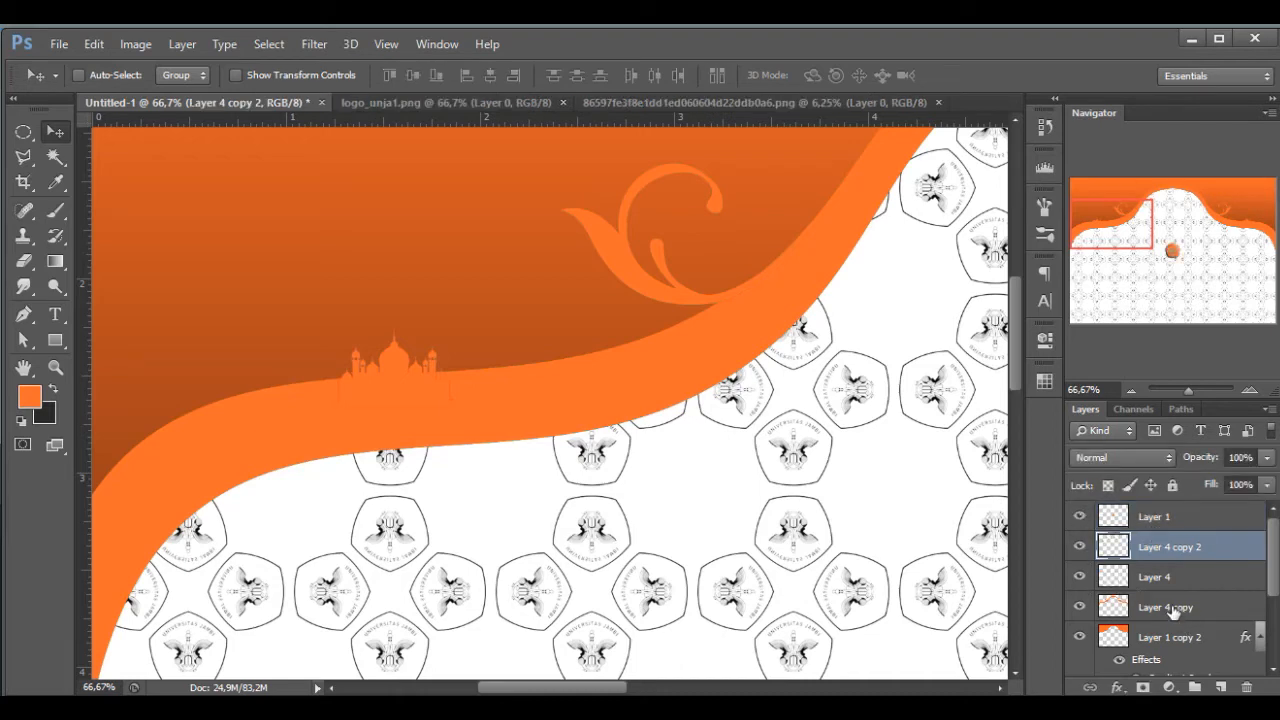
Step: Merge Layer 4 copy 2, Layer 4 and Layer 4 copy into a single layer
{"action": "left_click", "coordinate": [1175, 610], "text": "ctrl"}
{"action": "left_click", "coordinate": [1170, 580], "text": "ctrl"}
{"action": "right_click", "coordinate": [1169, 582]}
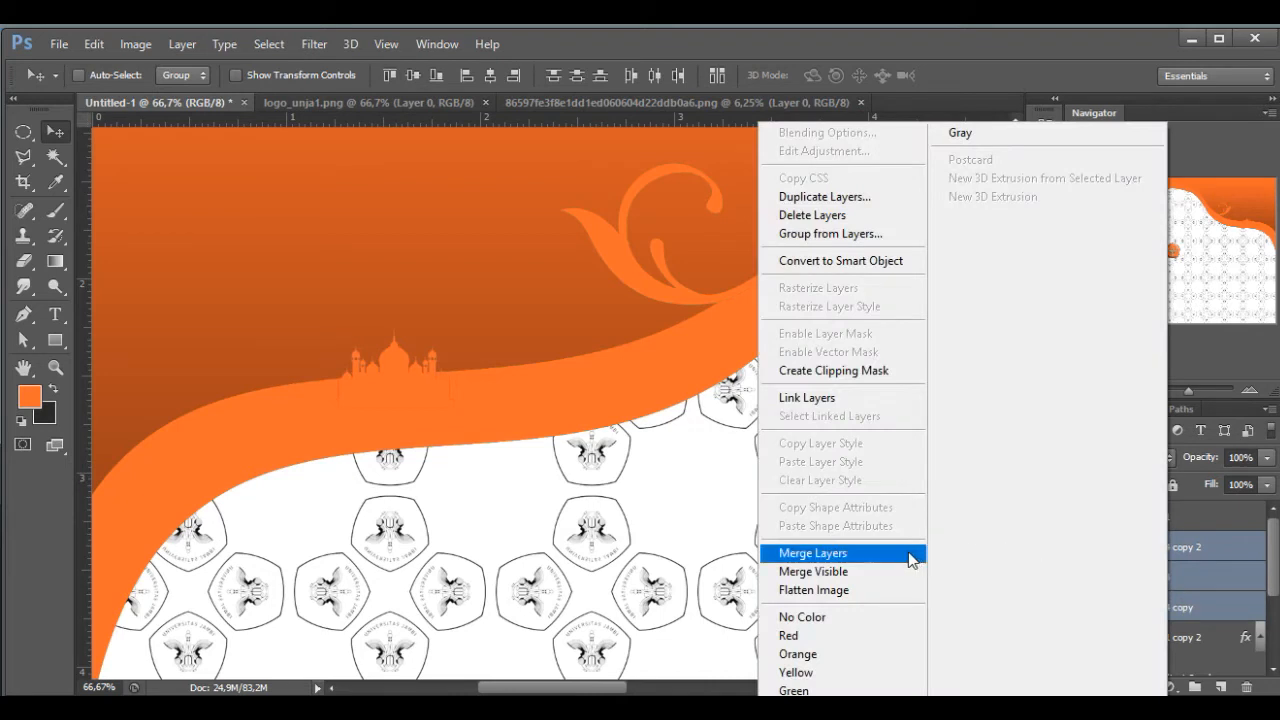
{"action": "left_click", "coordinate": [912, 554]}
Step: Rename Layer 1 as logo
{"action": "double_click", "coordinate": [1155, 517]}
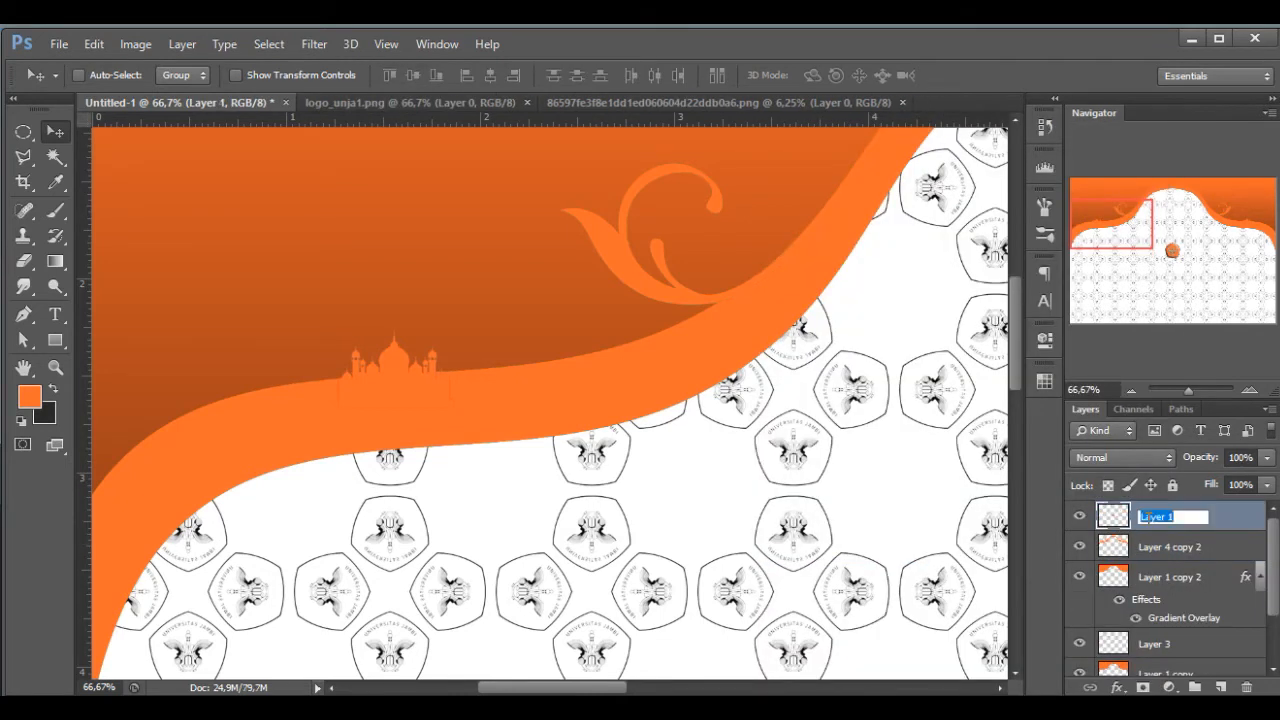
{"action": "type", "text": "logo"}
{"action": "key", "text": "Return"}
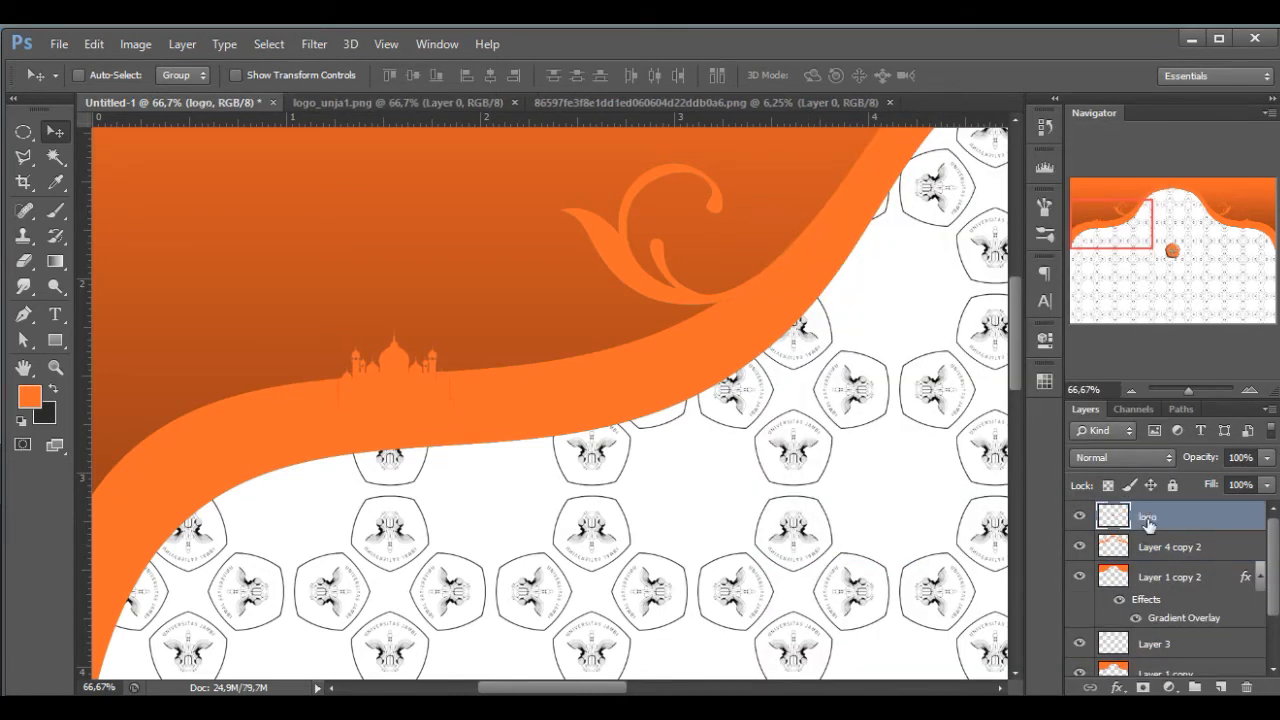
Step: Select the outline of the merged border, curls and mosques on Layer 4 copy 2, fill it with the orange gradient, and deselect
{"action": "left_click", "coordinate": [1137, 393]}
{"action": "left_click", "coordinate": [1137, 393]}
{"action": "left_click", "coordinate": [1137, 391]}
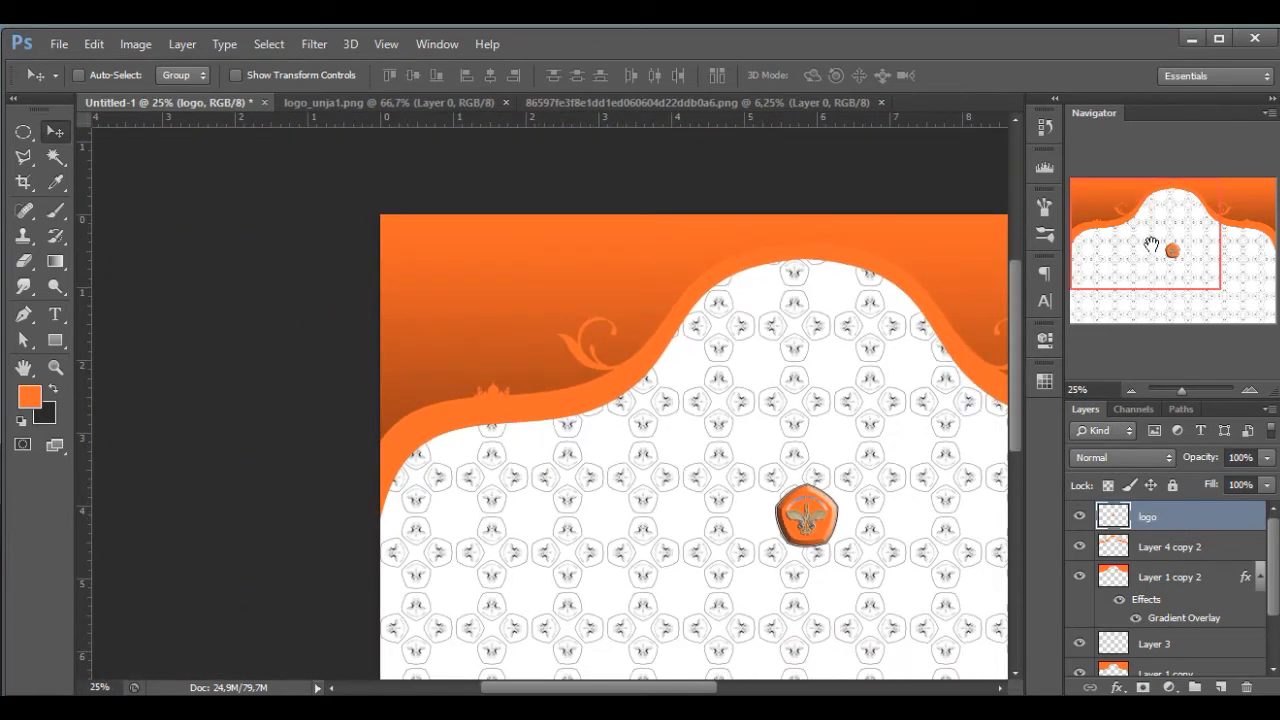
{"action": "left_click_drag", "start_coordinate": [1152, 245], "coordinate": [1171, 247]}
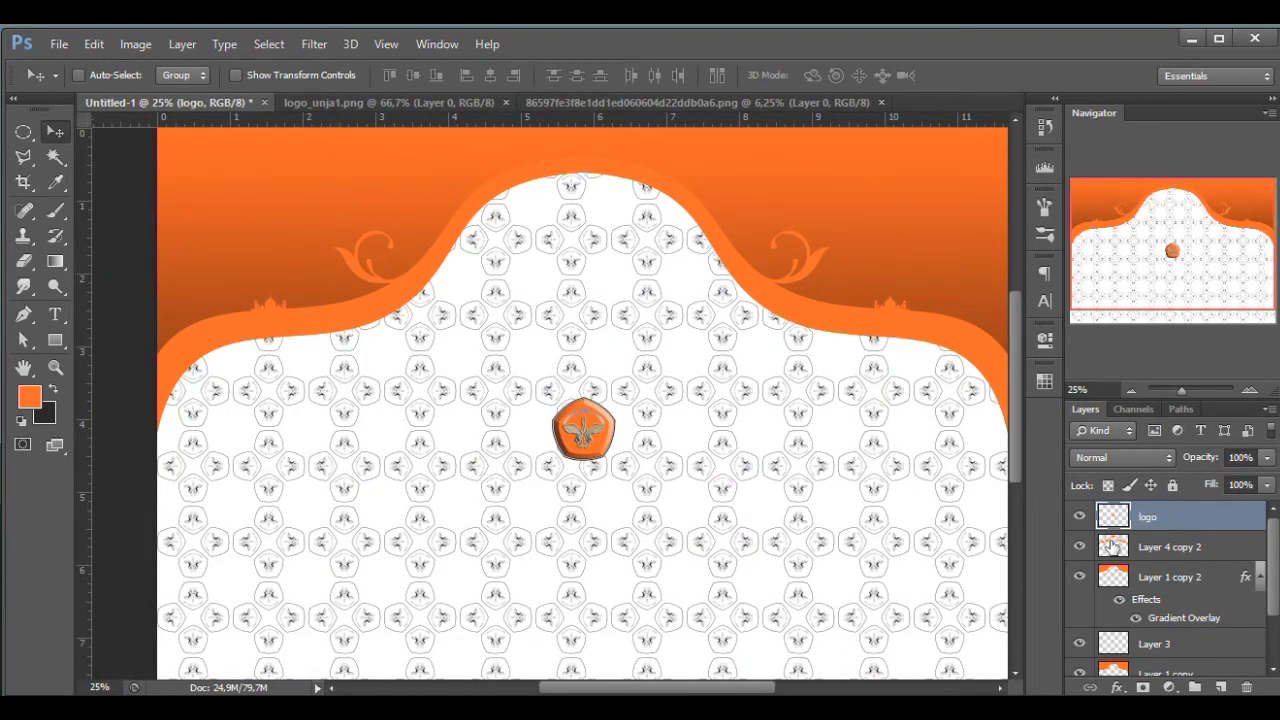
{"action": "left_click", "coordinate": [1112, 545]}
{"action": "left_click", "coordinate": [1112, 545], "text": "ctrl"}
{"action": "left_click", "coordinate": [58, 262]}
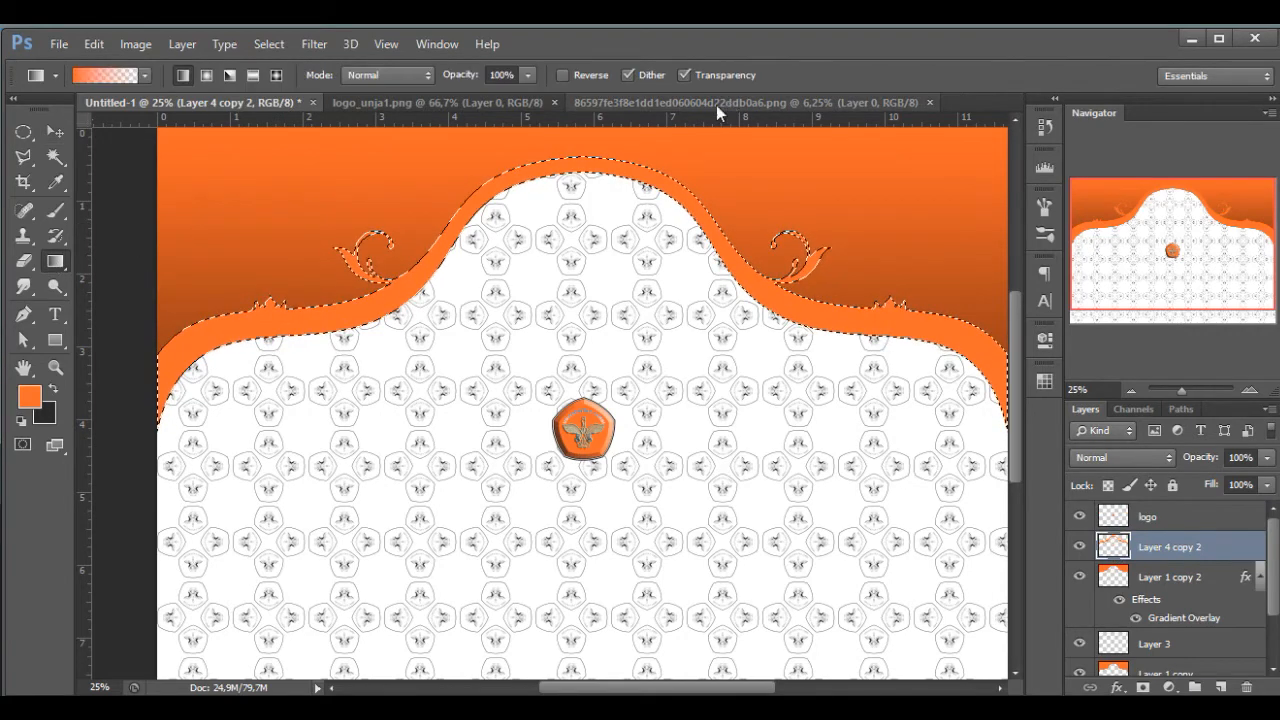
{"action": "key", "text": "ctrl+d"}
{"action": "left_click", "coordinate": [1247, 391]}
{"action": "left_click", "coordinate": [1247, 391]}
{"action": "left_click_drag", "start_coordinate": [1172, 255], "coordinate": [1237, 203]}
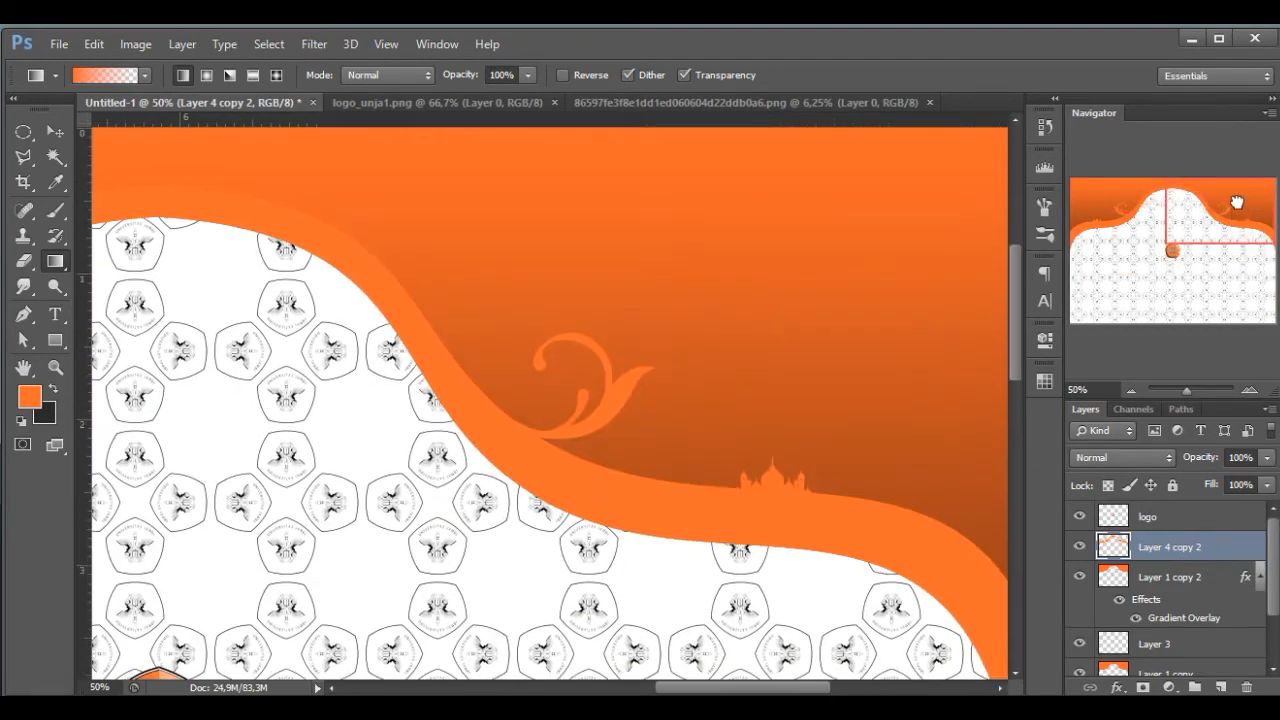
Step: Move the logo pattern on Layer 3 above Layer 1 copy 2 so it overlays the orange header
{"action": "left_click", "coordinate": [1130, 390]}
{"action": "left_click", "coordinate": [1130, 390]}
{"action": "left_click", "coordinate": [1130, 390]}
{"action": "left_click", "coordinate": [1140, 648]}
{"action": "left_click_drag", "start_coordinate": [1151, 645], "coordinate": [1147, 587]}
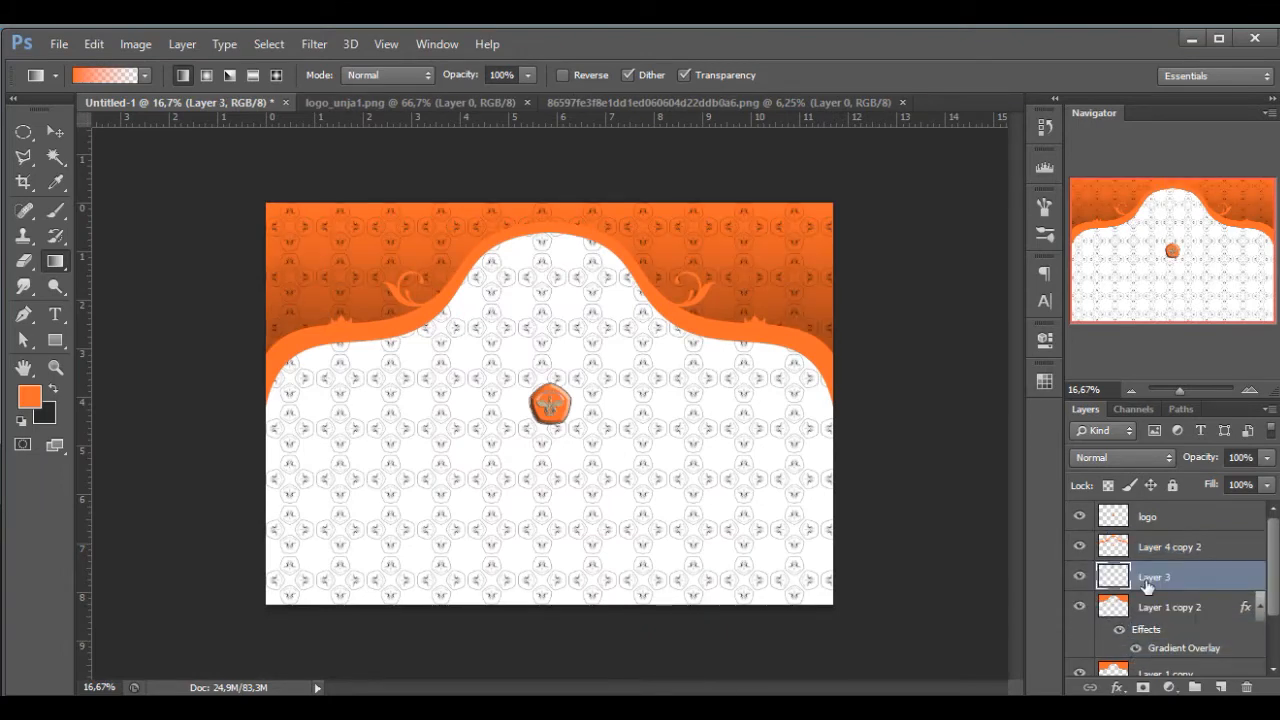
Step: Add a gradient overlay to the logo pattern on Layer 3 and select the white end stop of its gradient
{"action": "left_click", "coordinate": [1252, 392]}
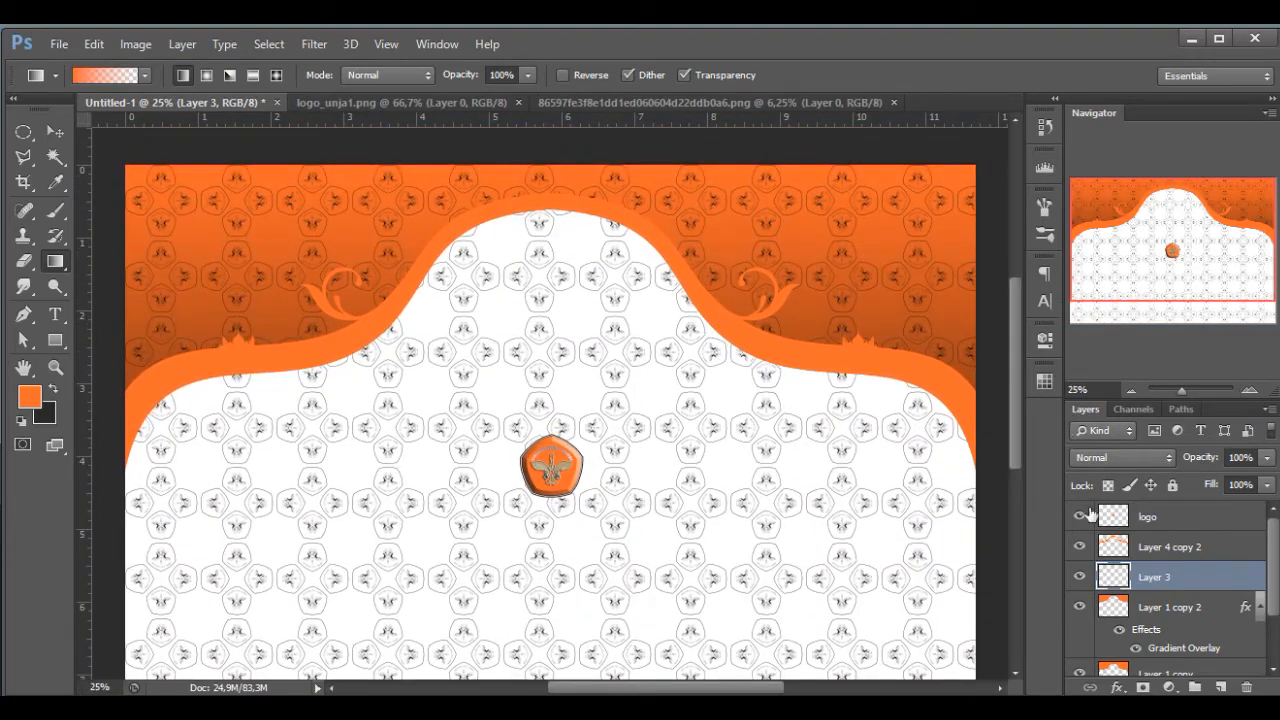
{"action": "right_click", "coordinate": [1113, 583]}
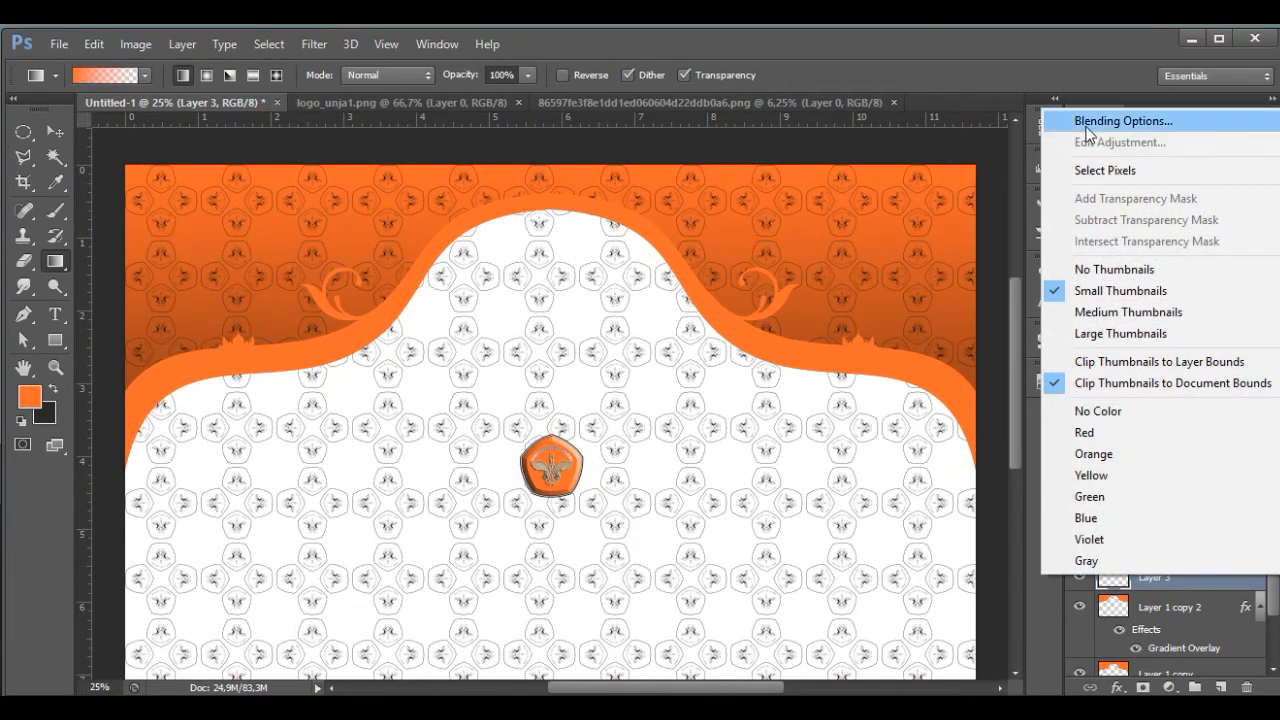
{"action": "key", "text": "Escape"}
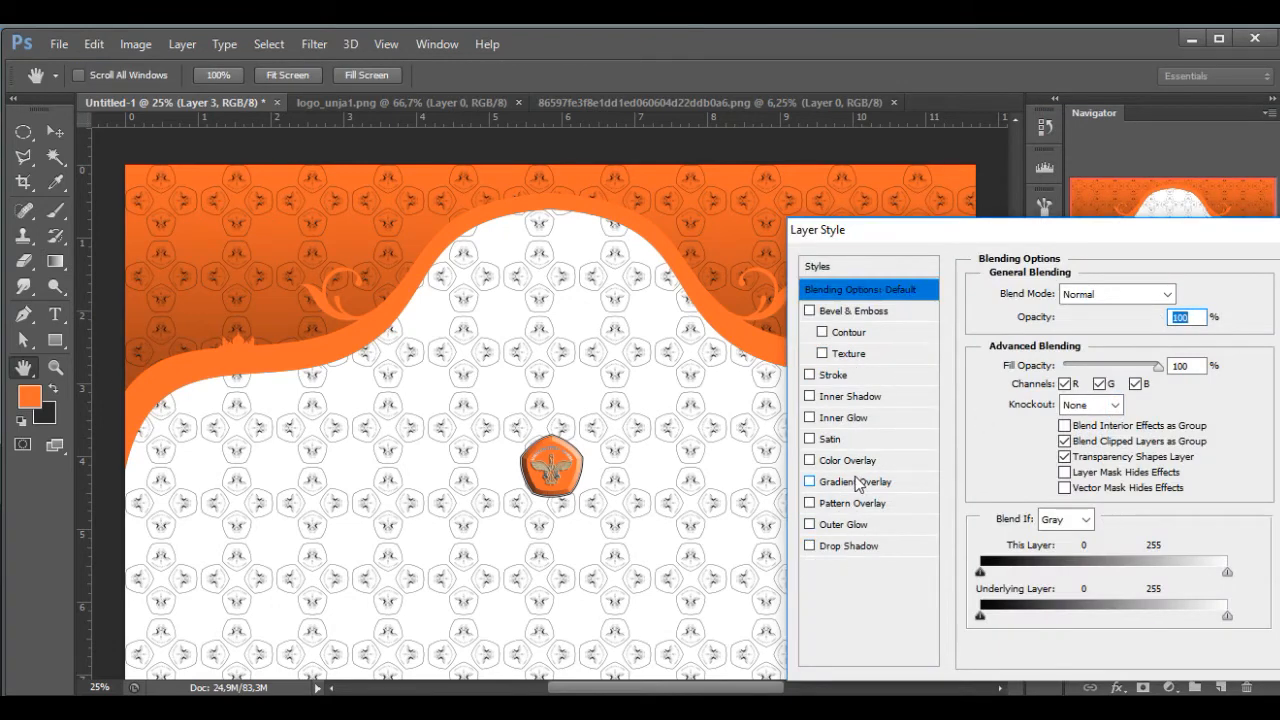
{"action": "left_click", "coordinate": [854, 481]}
{"action": "left_click", "coordinate": [1094, 339]}
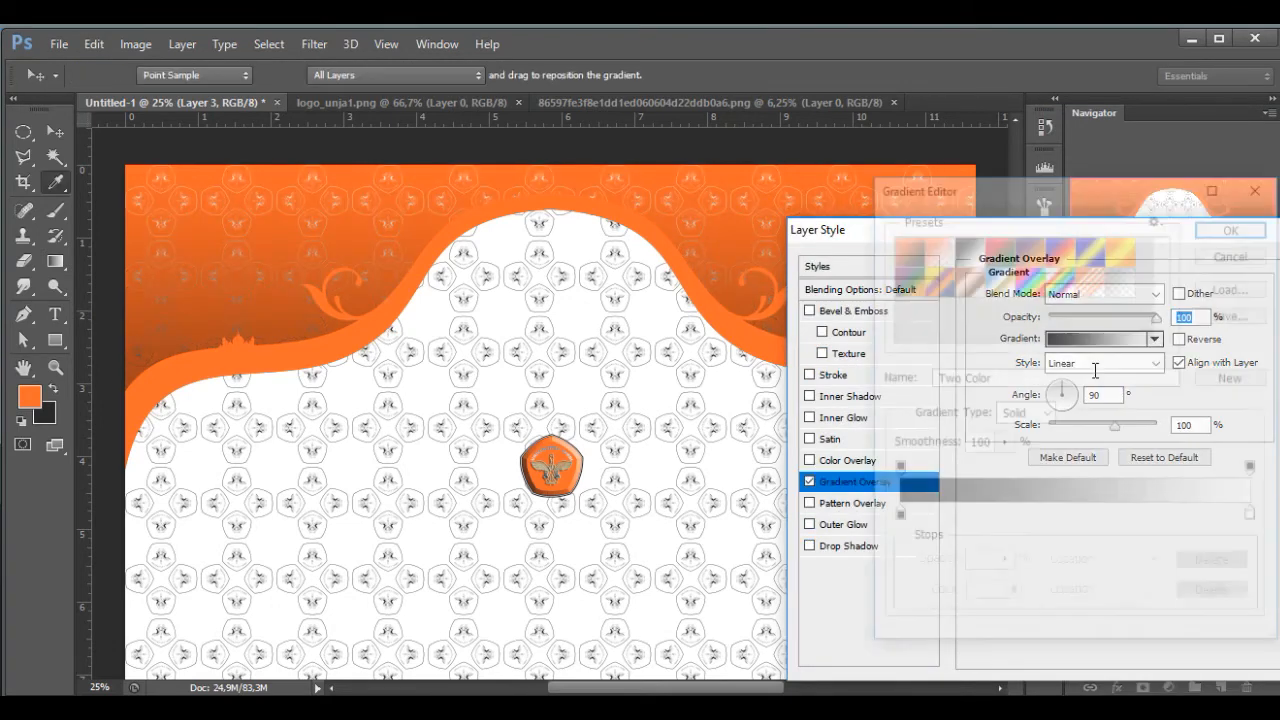
{"action": "left_click", "coordinate": [1256, 518]}
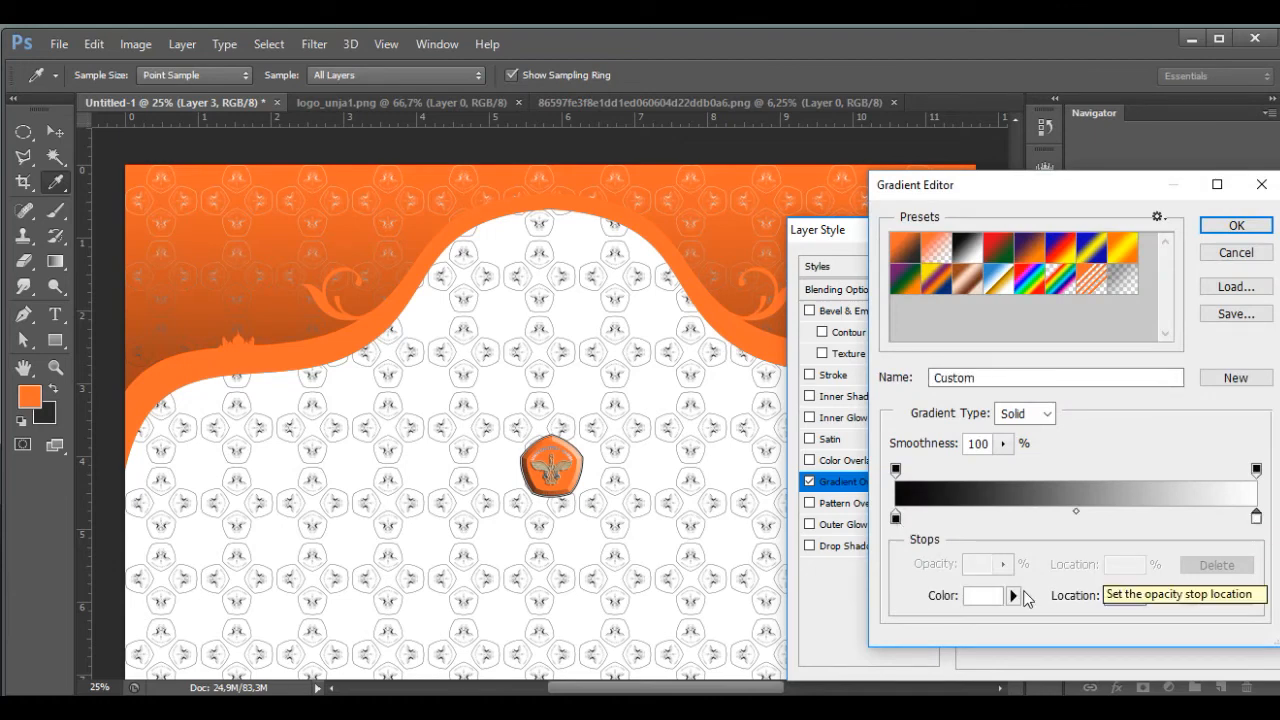
Step: Set the white gradient stop of the pattern's overlay to dark orange ba4b1a and apply the layer style
{"action": "left_click", "coordinate": [983, 595]}
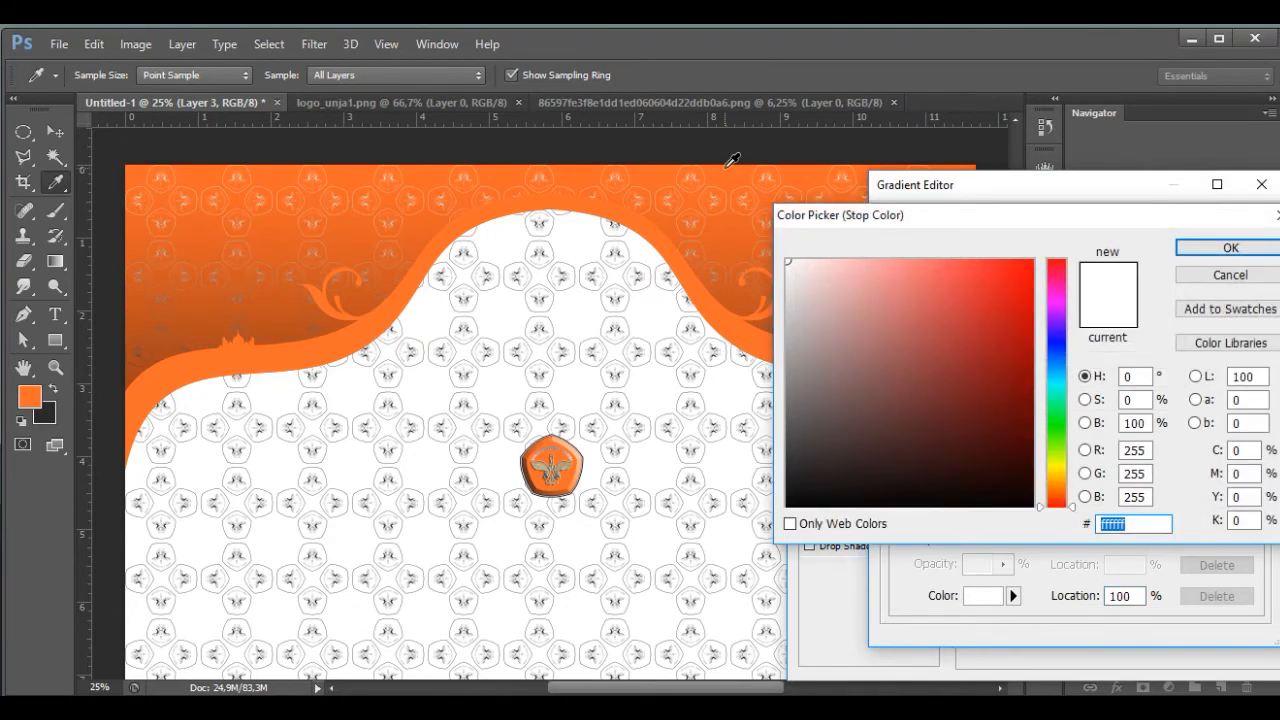
{"action": "left_click", "coordinate": [735, 175]}
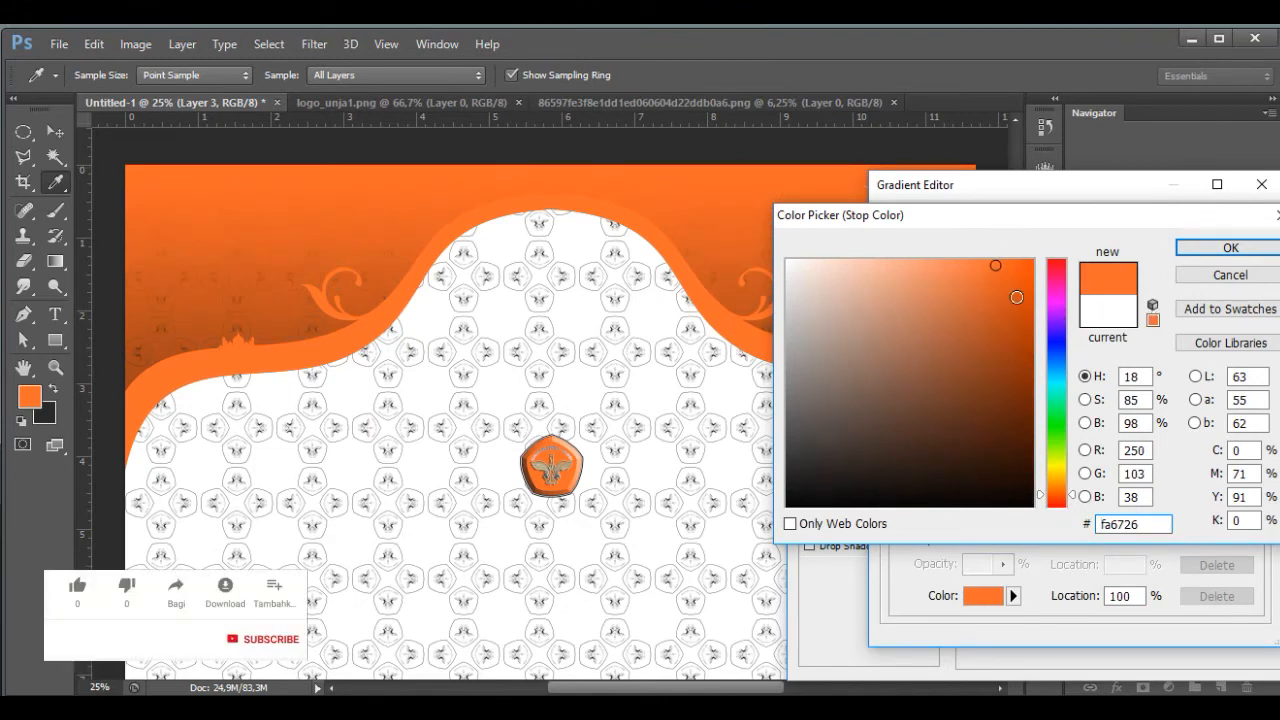
{"action": "left_click", "coordinate": [995, 292]}
{"action": "left_click", "coordinate": [995, 307]}
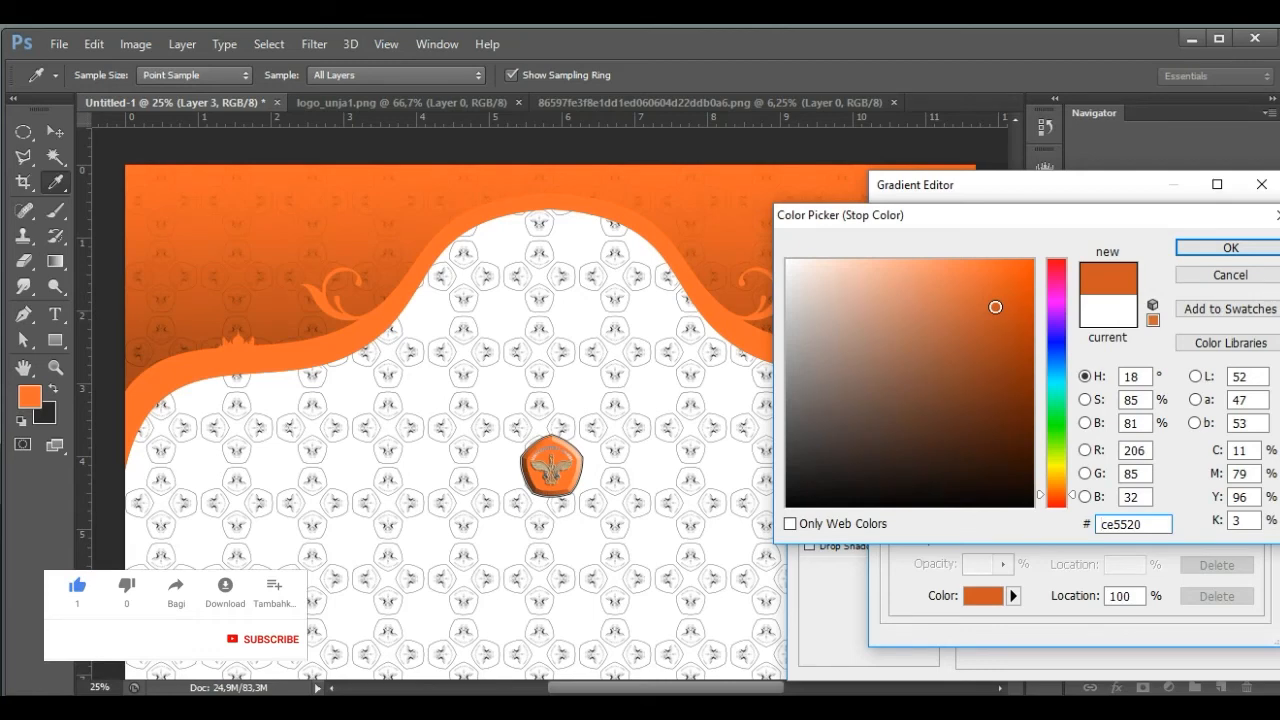
{"action": "left_click", "coordinate": [997, 314]}
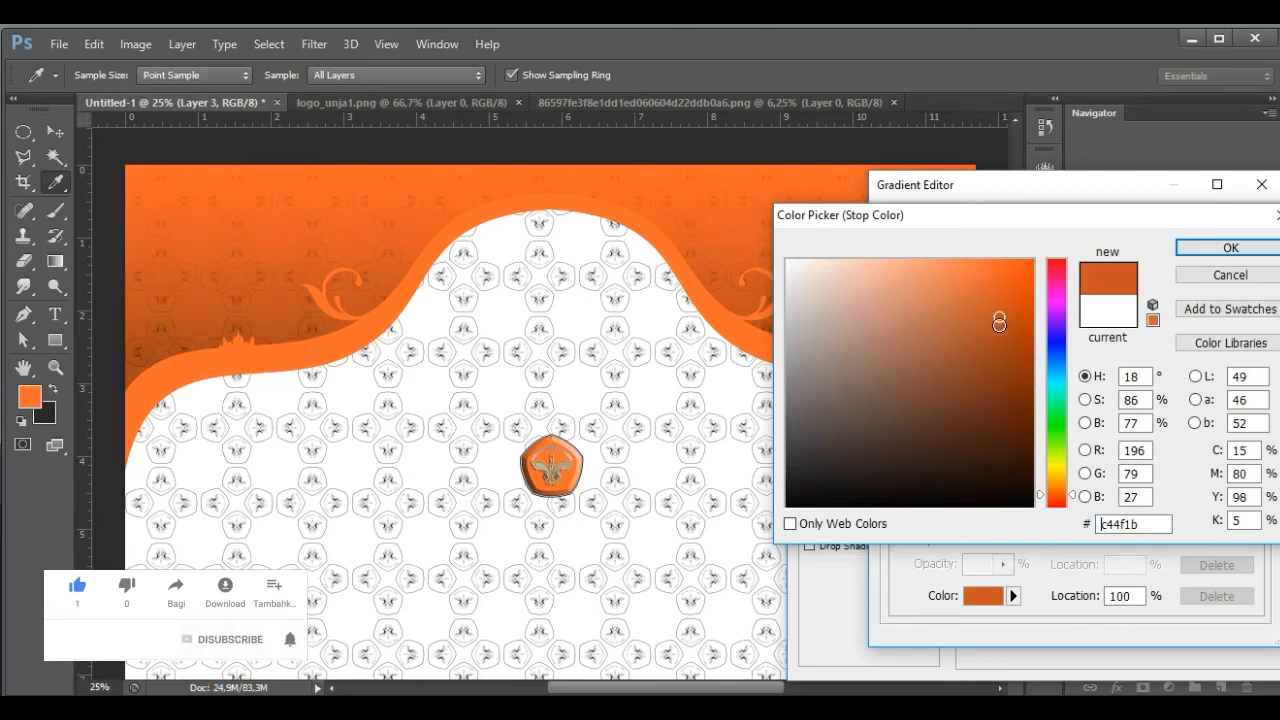
{"action": "left_click", "coordinate": [1000, 327]}
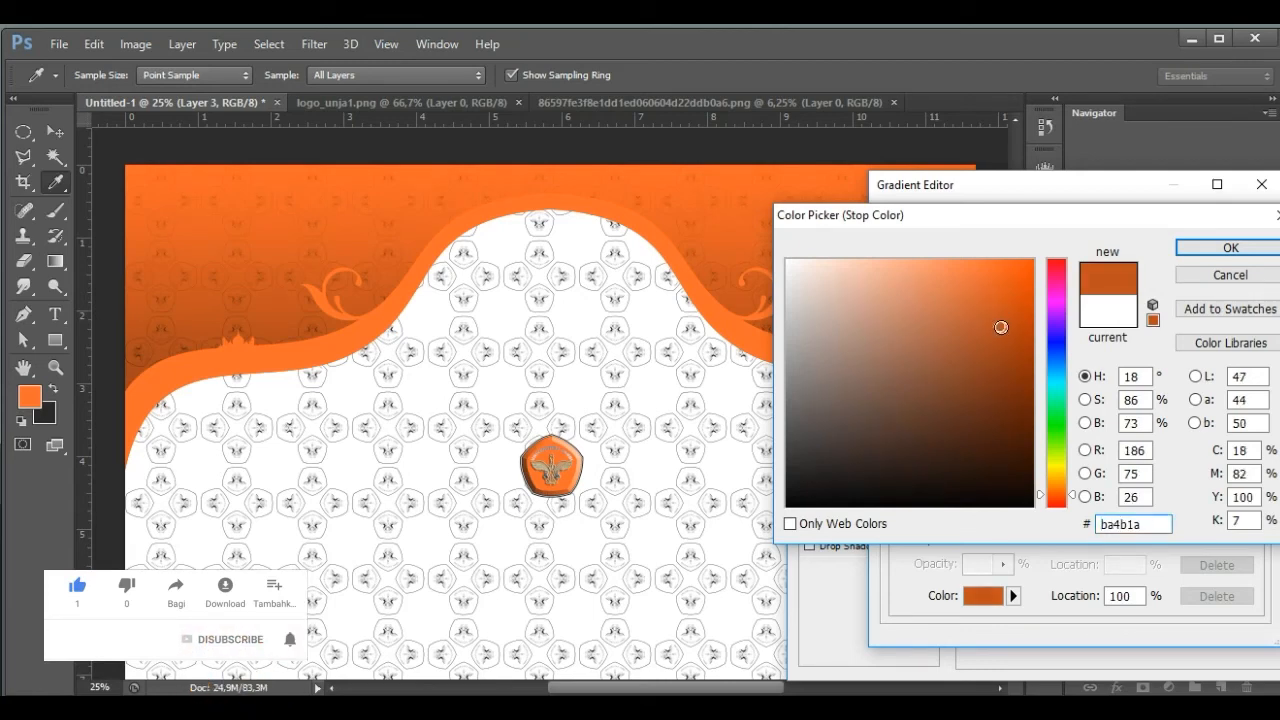
{"action": "key", "text": "Return"}
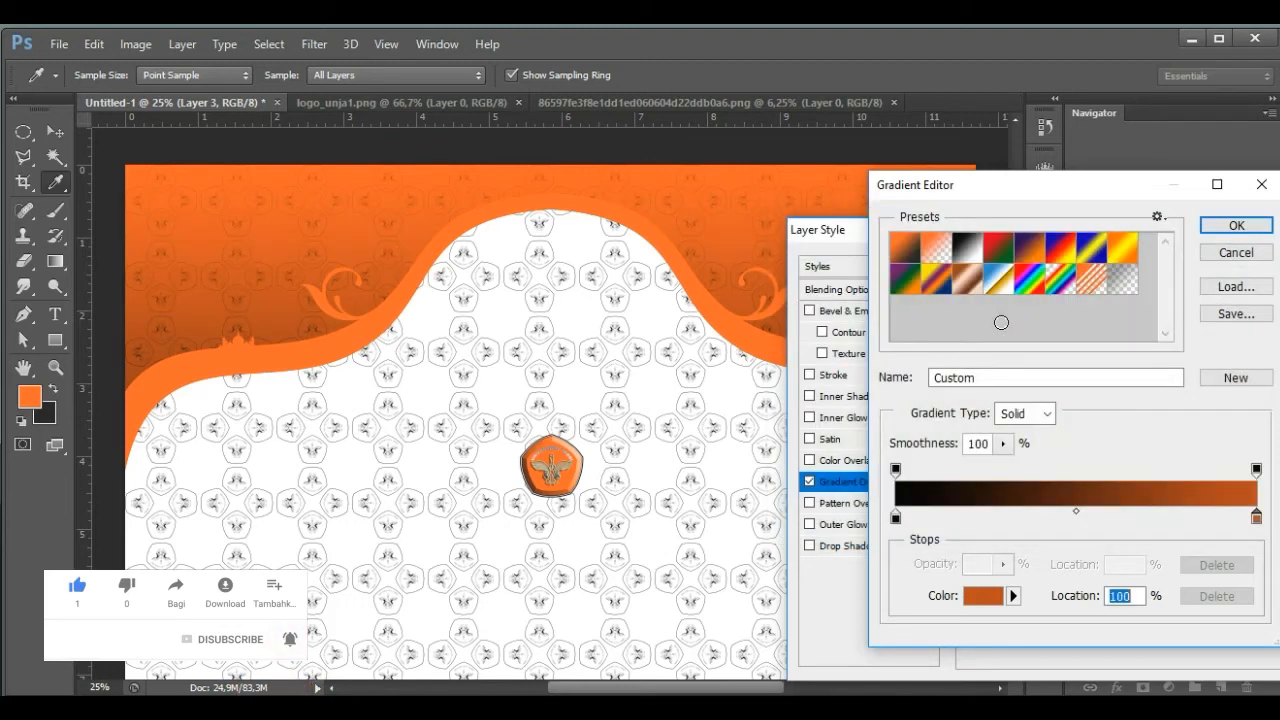
{"action": "key", "text": "Return"}
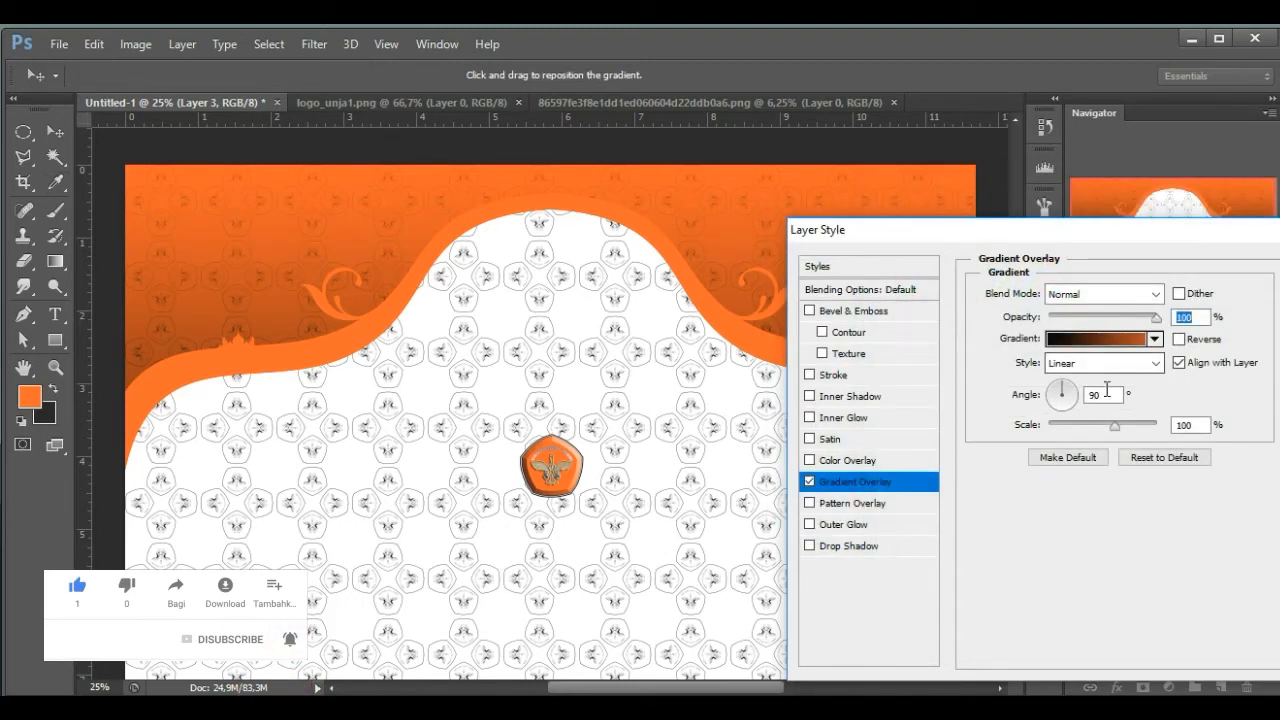
{"action": "mouse_move", "coordinate": [1114, 424]}
{"action": "left_mouse_down"}
{"action": "mouse_move", "coordinate": [1164, 430]}
{"action": "mouse_move", "coordinate": [1074, 434]}
{"action": "mouse_move", "coordinate": [1133, 433]}
{"action": "mouse_move", "coordinate": [1122, 443]}
{"action": "left_mouse_up"}
{"action": "key", "text": "Return"}
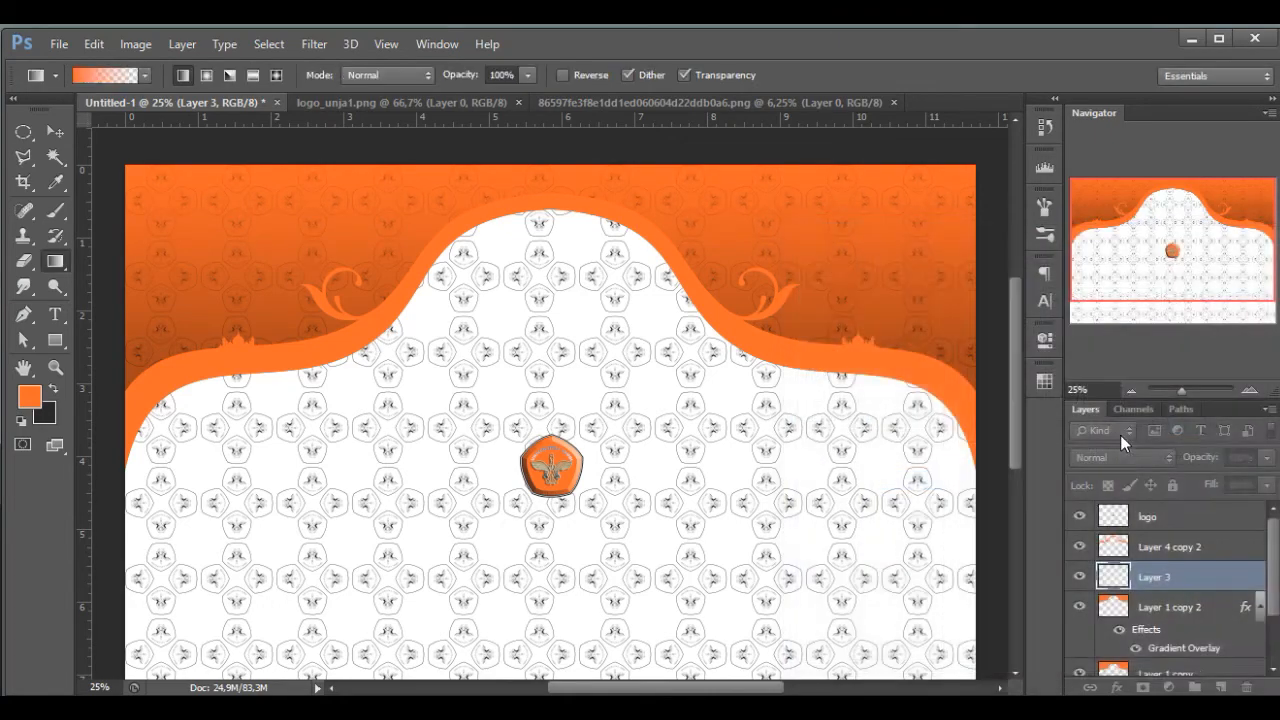
Step: Compare the header with and without the effects of Layer 1 copy 2, leaving them switched on
{"action": "left_click", "coordinate": [1132, 390]}
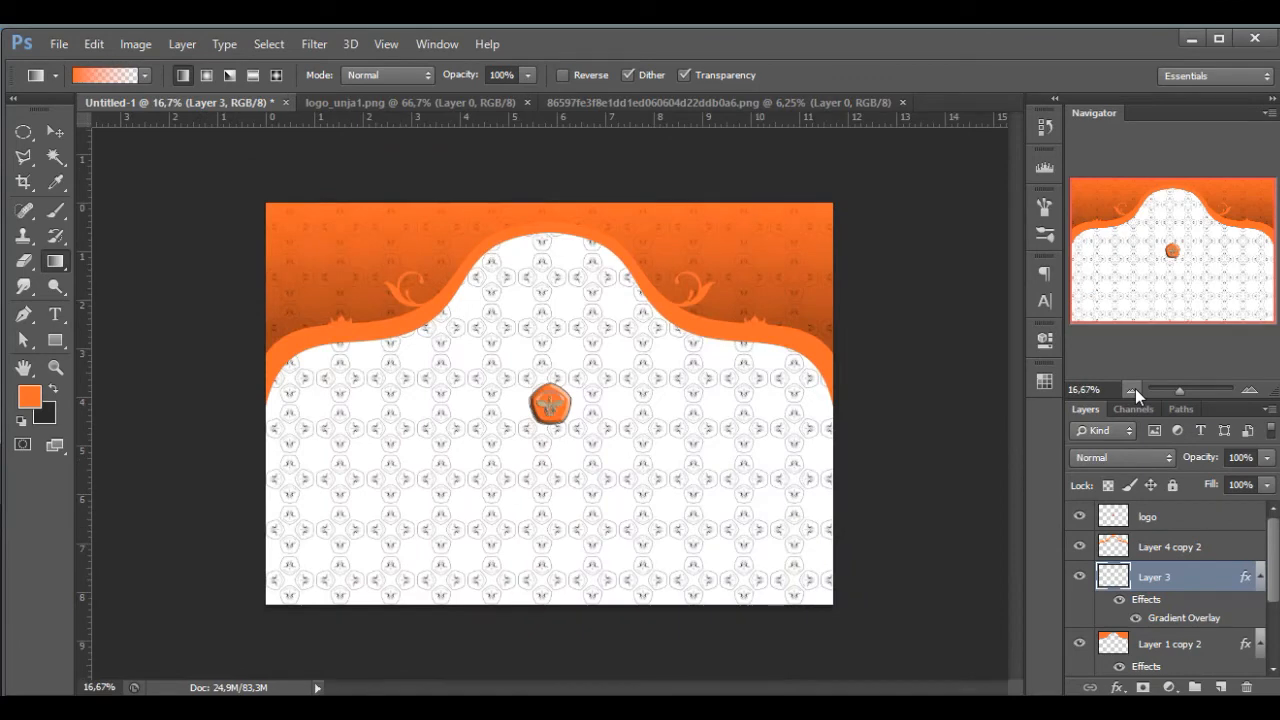
{"action": "left_click", "coordinate": [1250, 390]}
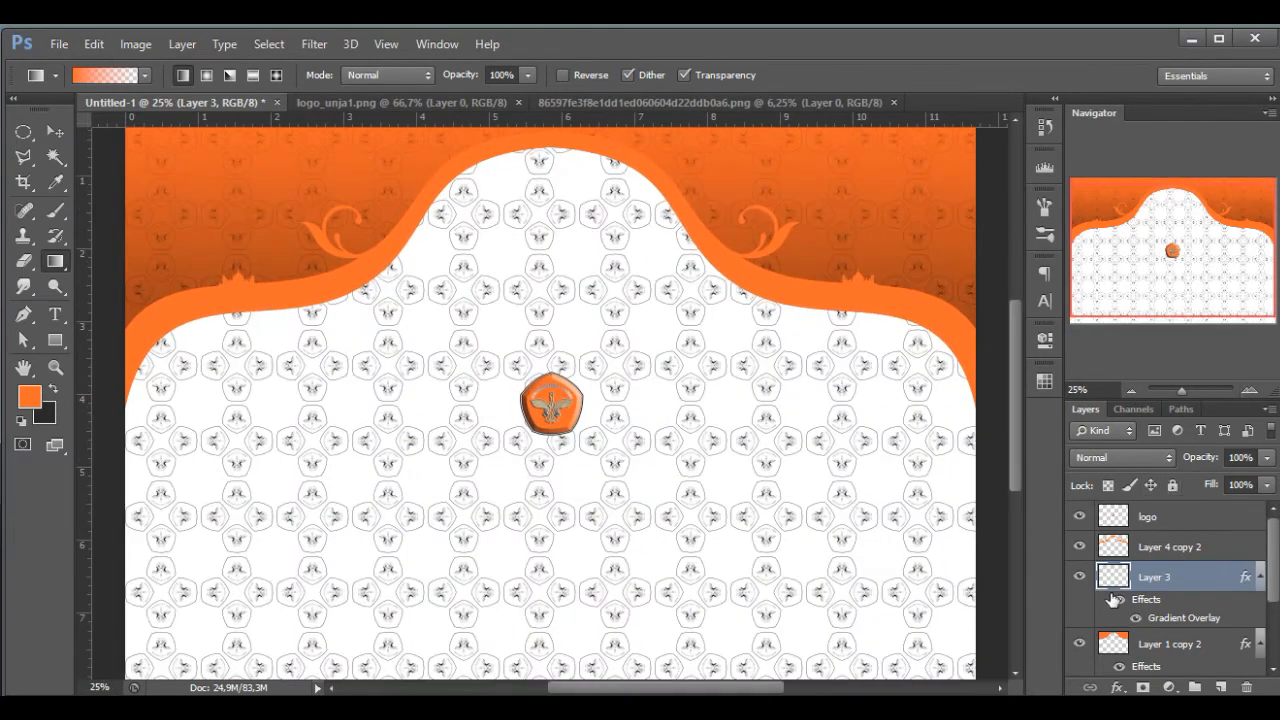
{"action": "left_click", "coordinate": [1118, 645]}
{"action": "left_click", "coordinate": [1118, 648]}
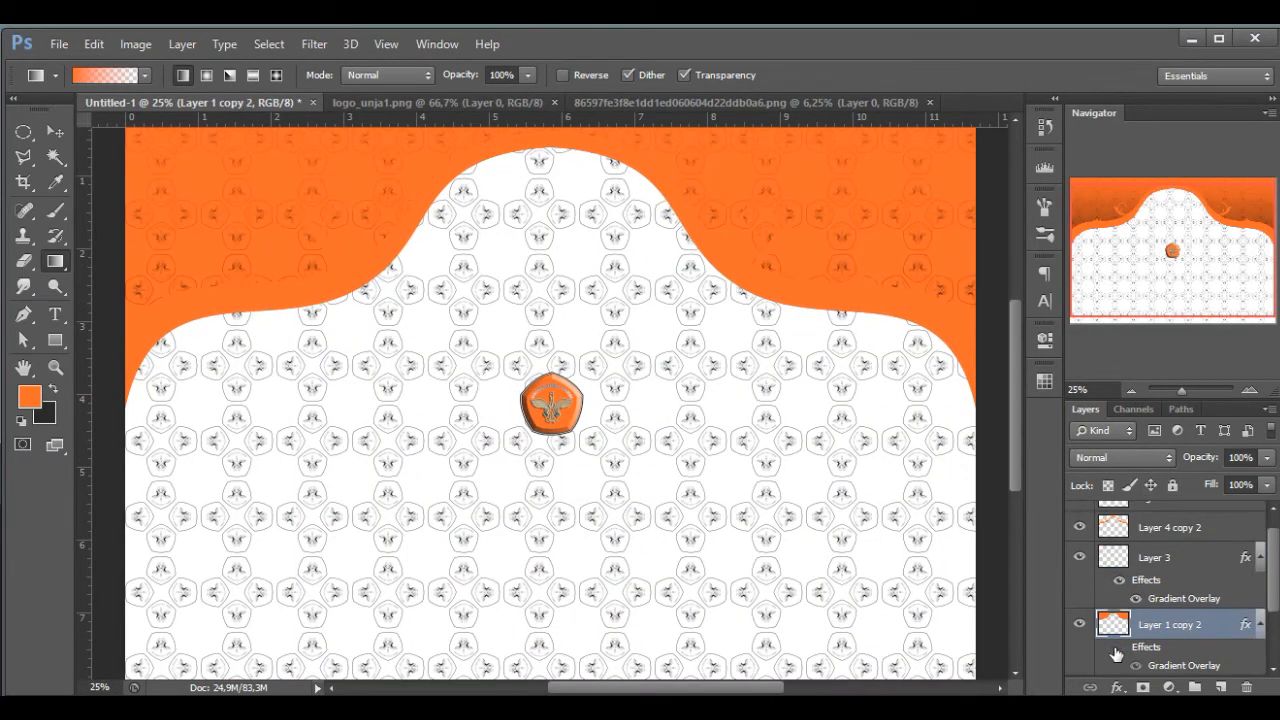
{"action": "left_click", "coordinate": [1117, 649]}
{"action": "left_click", "coordinate": [1117, 649]}
{"action": "left_click", "coordinate": [1117, 649]}
{"action": "scroll", "coordinate": [790, 480], "scroll_direction": "up", "scroll_amount": 1}
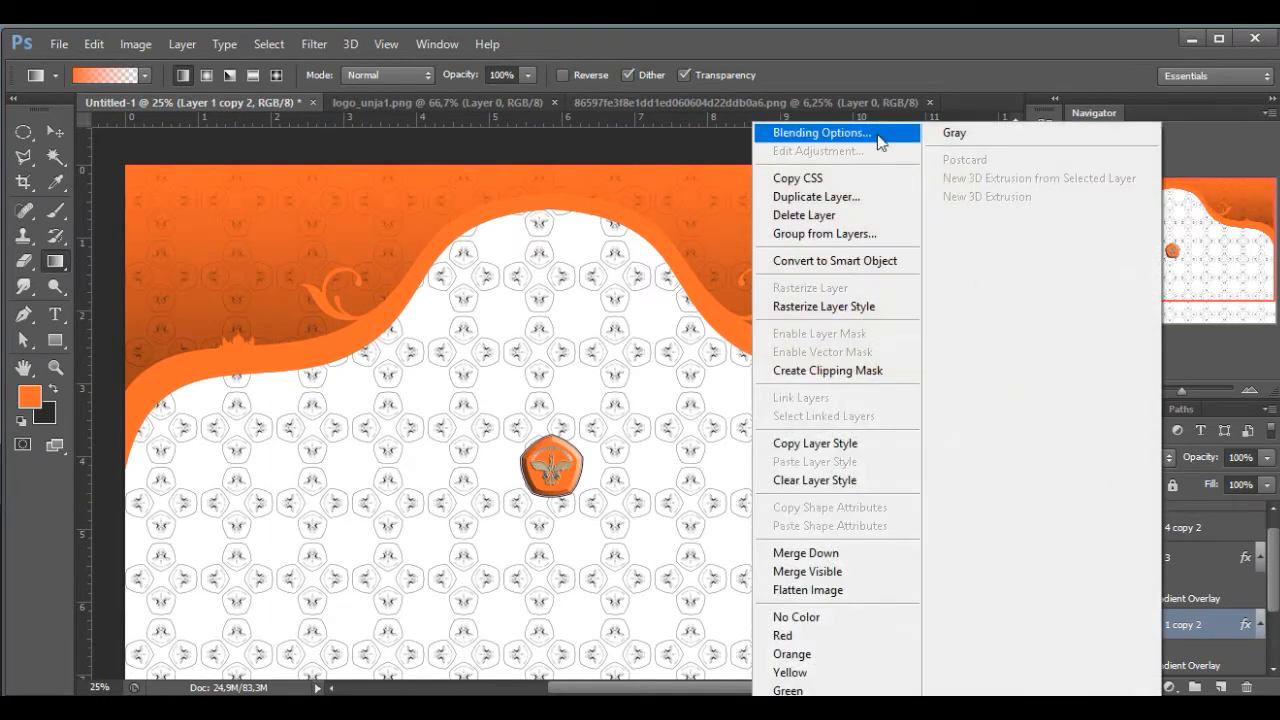
Step: Open the gradient overlay of Layer 1 copy 2 for editing and give its dark 0% stop the foreground orange
{"action": "left_click", "coordinate": [821, 132]}
{"action": "left_click", "coordinate": [858, 484]}
{"action": "left_click", "coordinate": [1072, 340]}
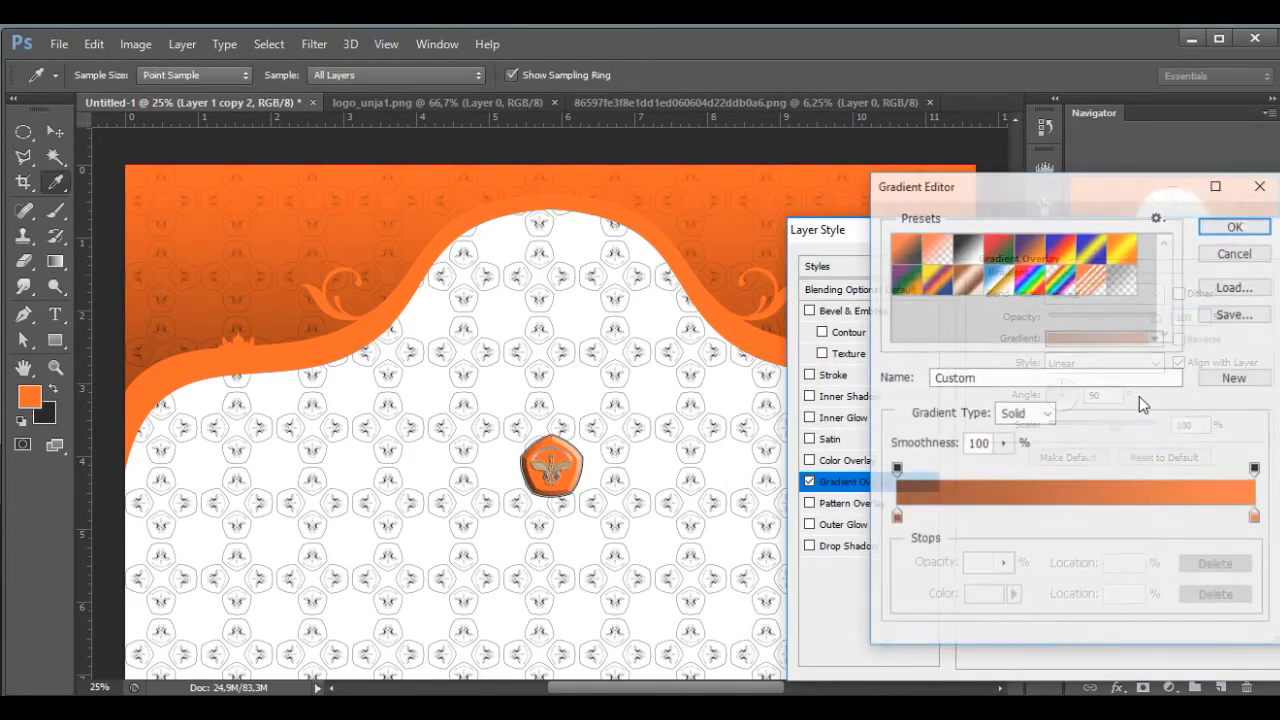
{"action": "left_click", "coordinate": [896, 518]}
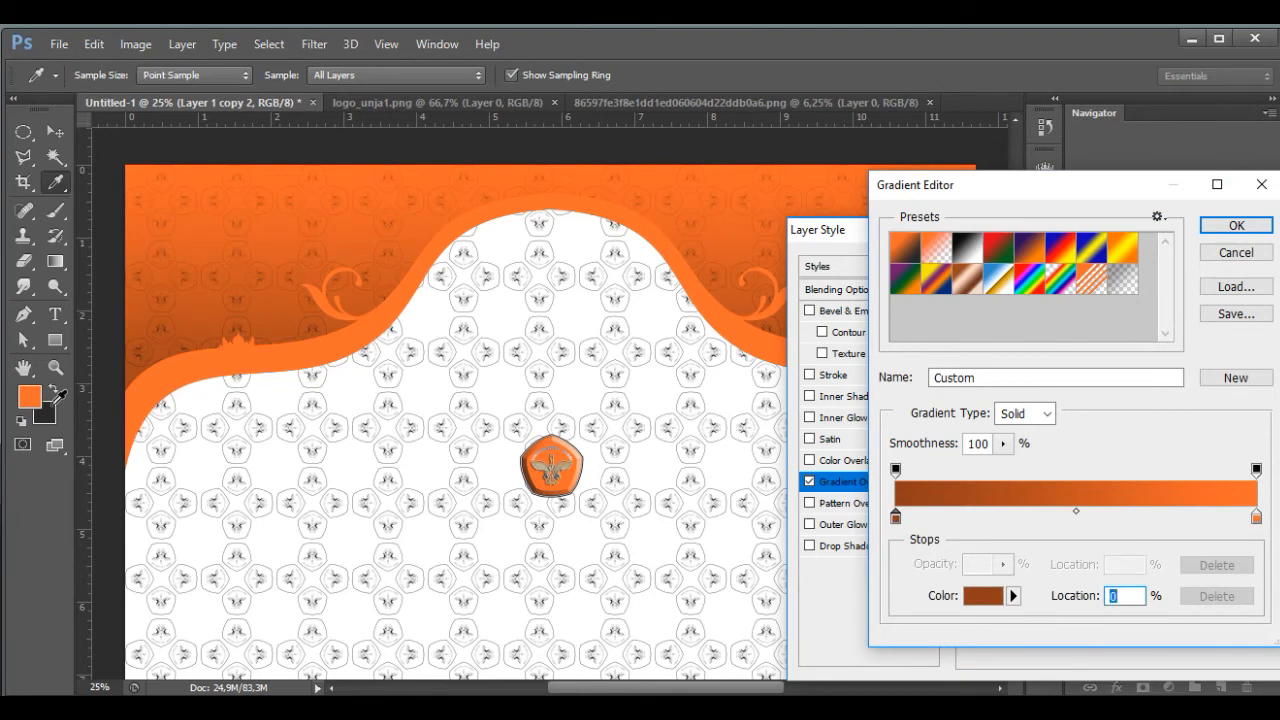
{"action": "left_click", "coordinate": [33, 394]}
Step: Set the 0% stop of the header's gradient overlay to dark orange b64614 and apply the layer style
{"action": "left_click", "coordinate": [897, 519]}
{"action": "left_click", "coordinate": [984, 596]}
{"action": "left_click_drag", "start_coordinate": [1020, 318], "coordinate": [999, 321]}
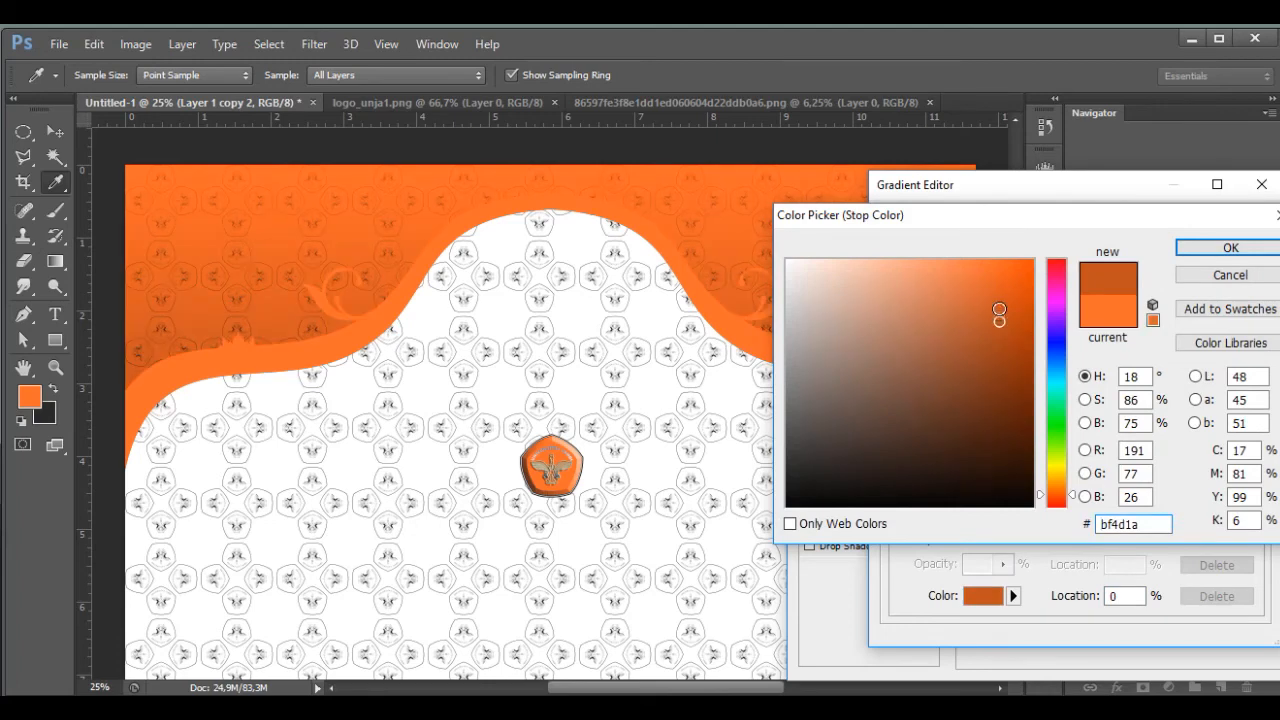
{"action": "left_click", "coordinate": [999, 304]}
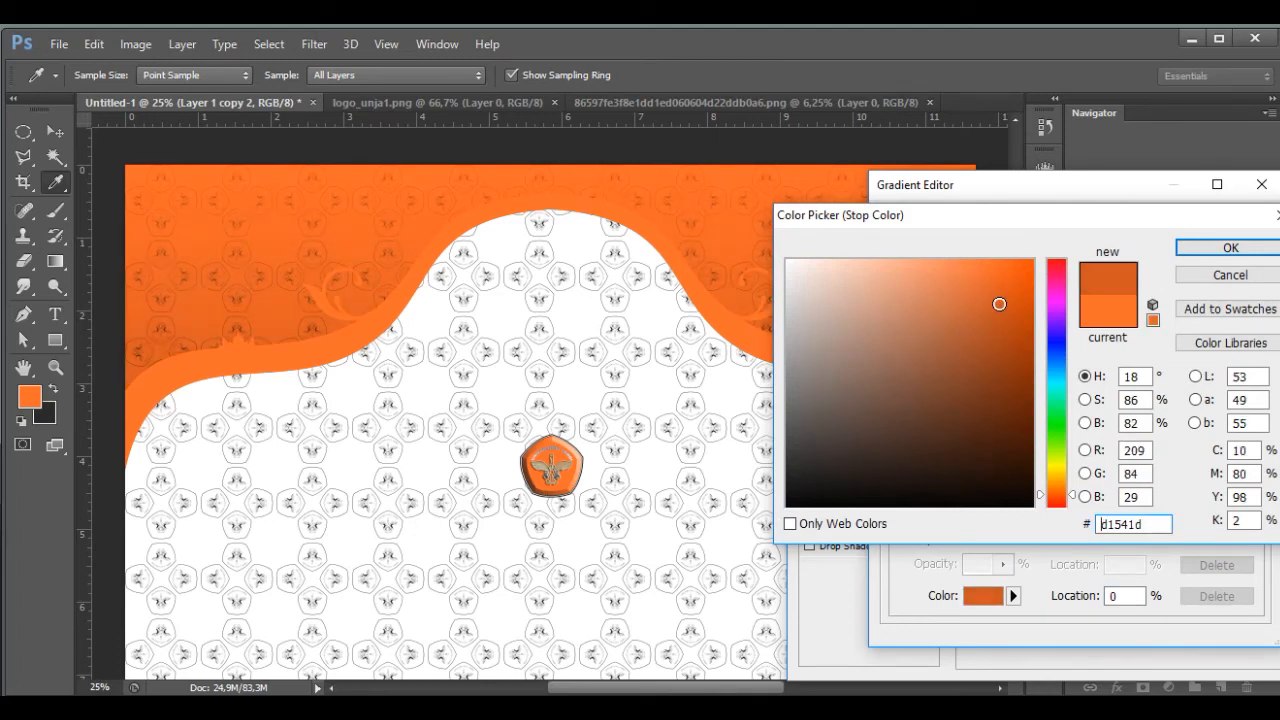
{"action": "left_click", "coordinate": [1001, 347]}
{"action": "left_click_drag", "start_coordinate": [1001, 347], "coordinate": [1005, 355]}
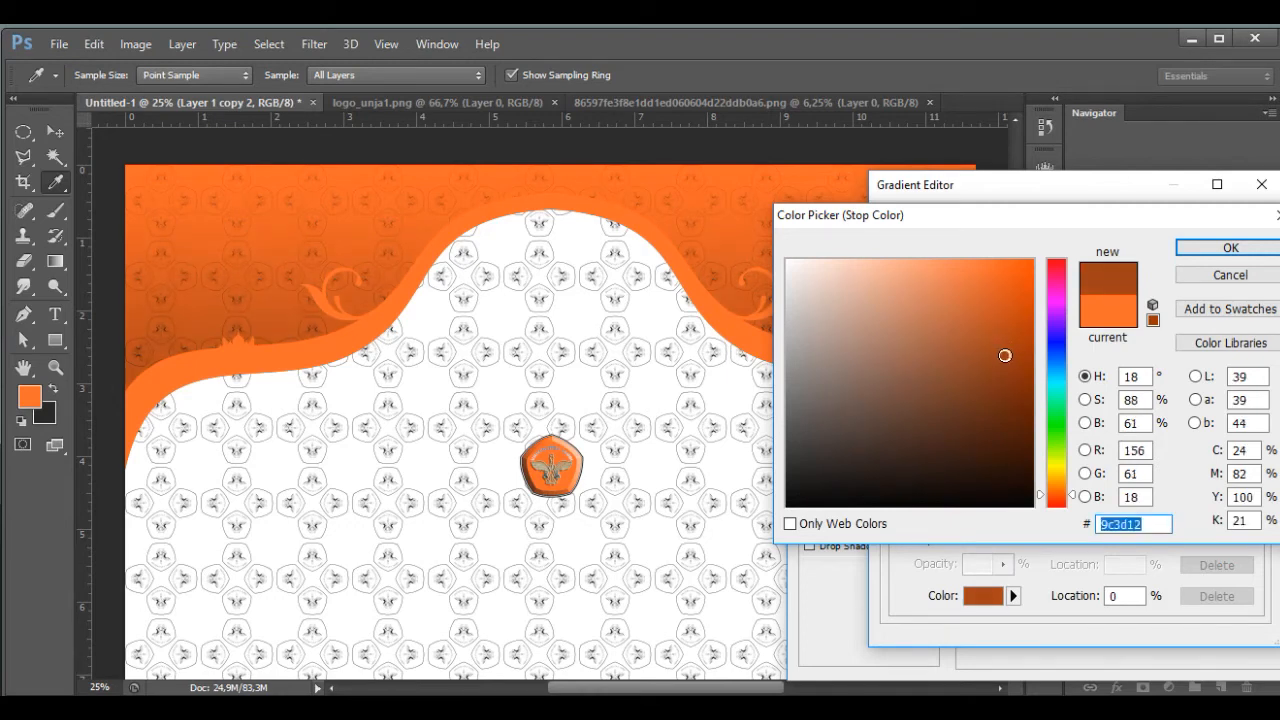
{"action": "left_click", "coordinate": [1005, 347]}
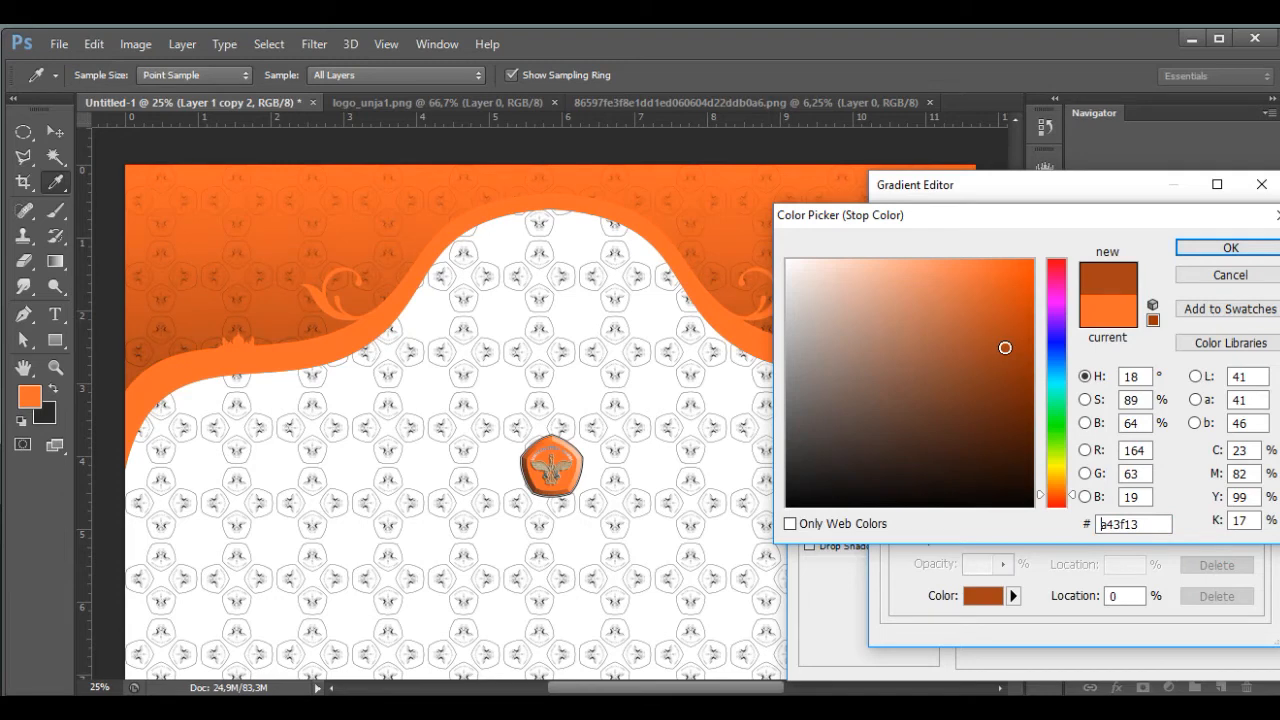
{"action": "left_click", "coordinate": [1006, 346]}
{"action": "left_click_drag", "start_coordinate": [1006, 346], "coordinate": [1007, 328]}
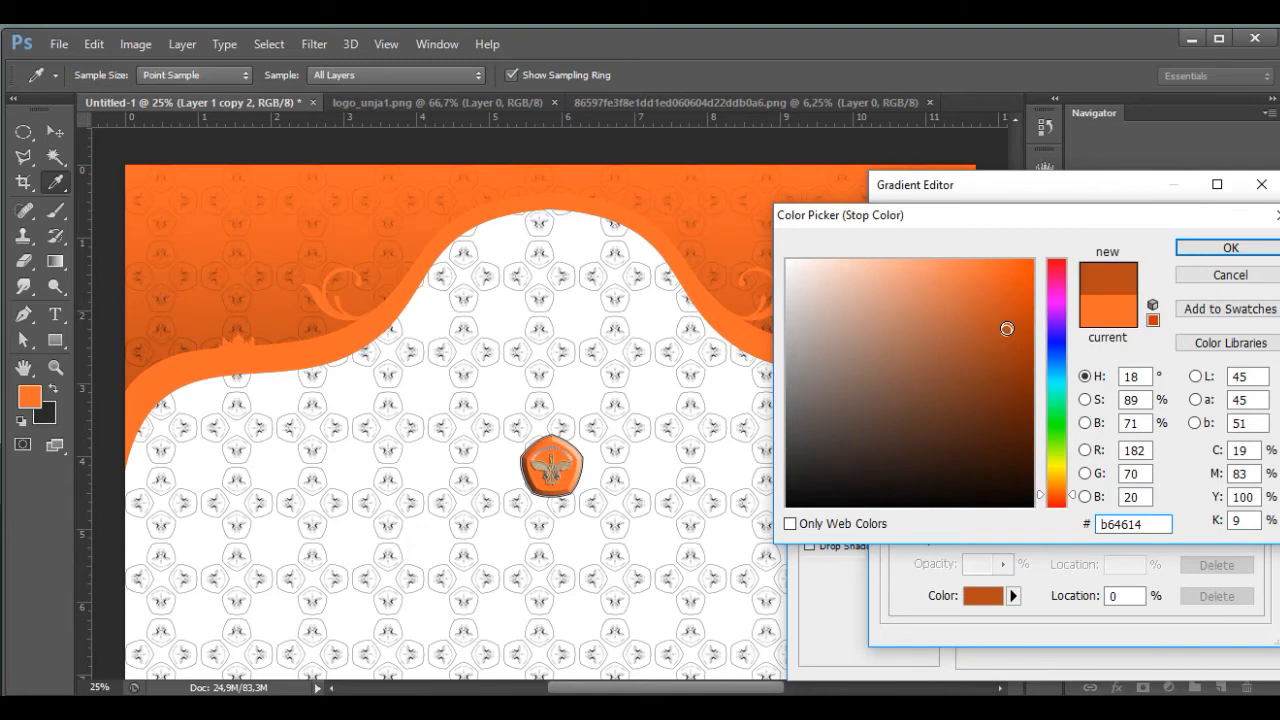
{"action": "key", "text": "Return"}
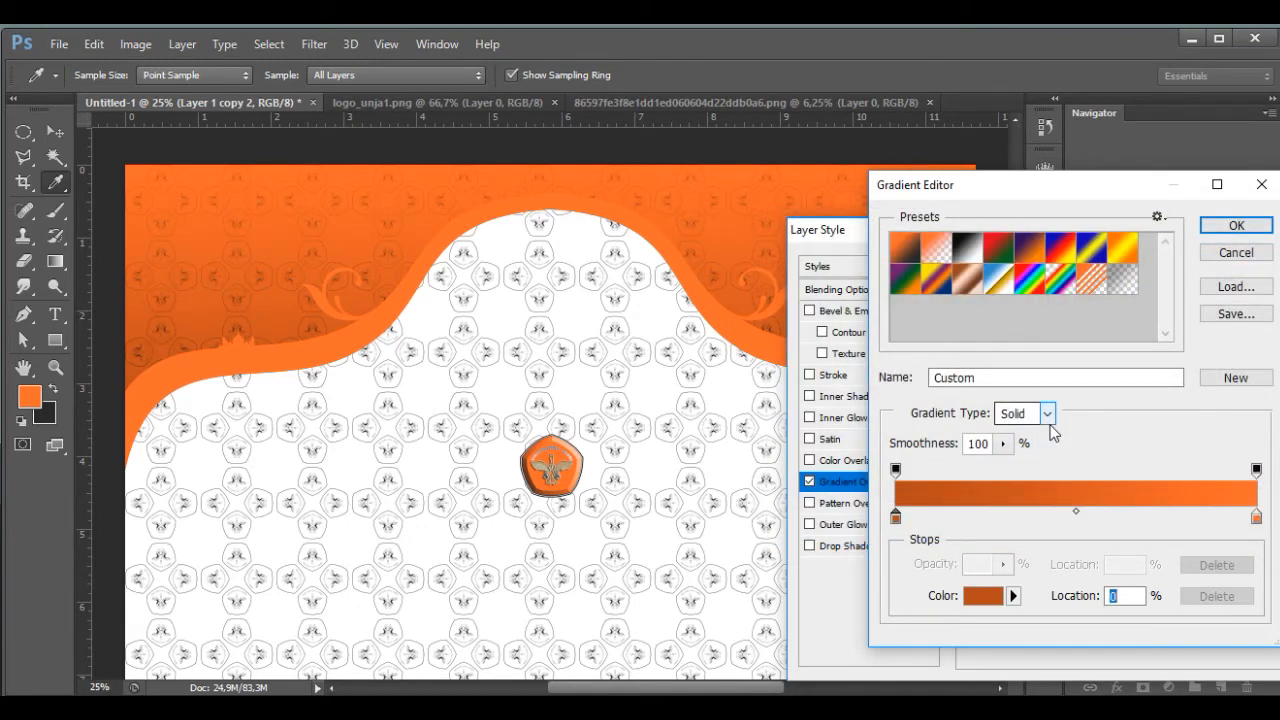
{"action": "key", "text": "Return"}
{"action": "key", "text": "Return"}
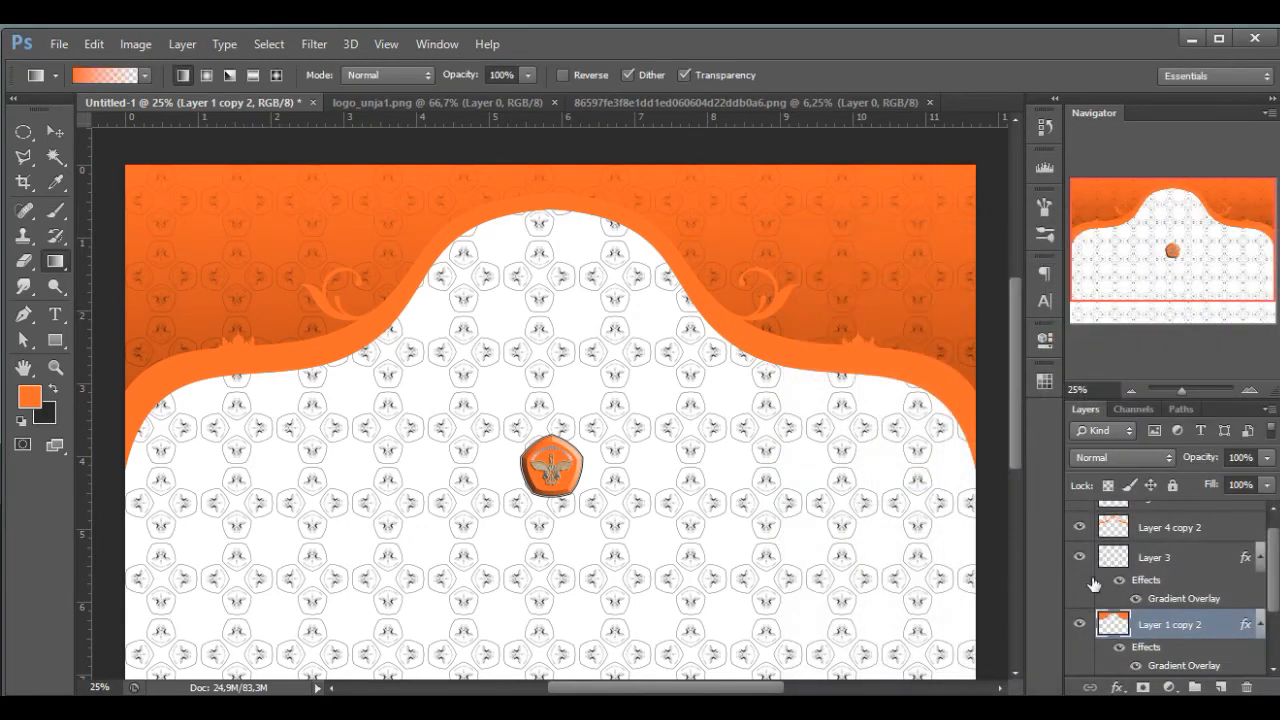
Step: Add a black Multiply drop shadow to Layer 4 copy 2, the orange border with curls and mosques, at an angle of -90°
{"action": "left_click", "coordinate": [1110, 528]}
{"action": "right_click", "coordinate": [1110, 528]}
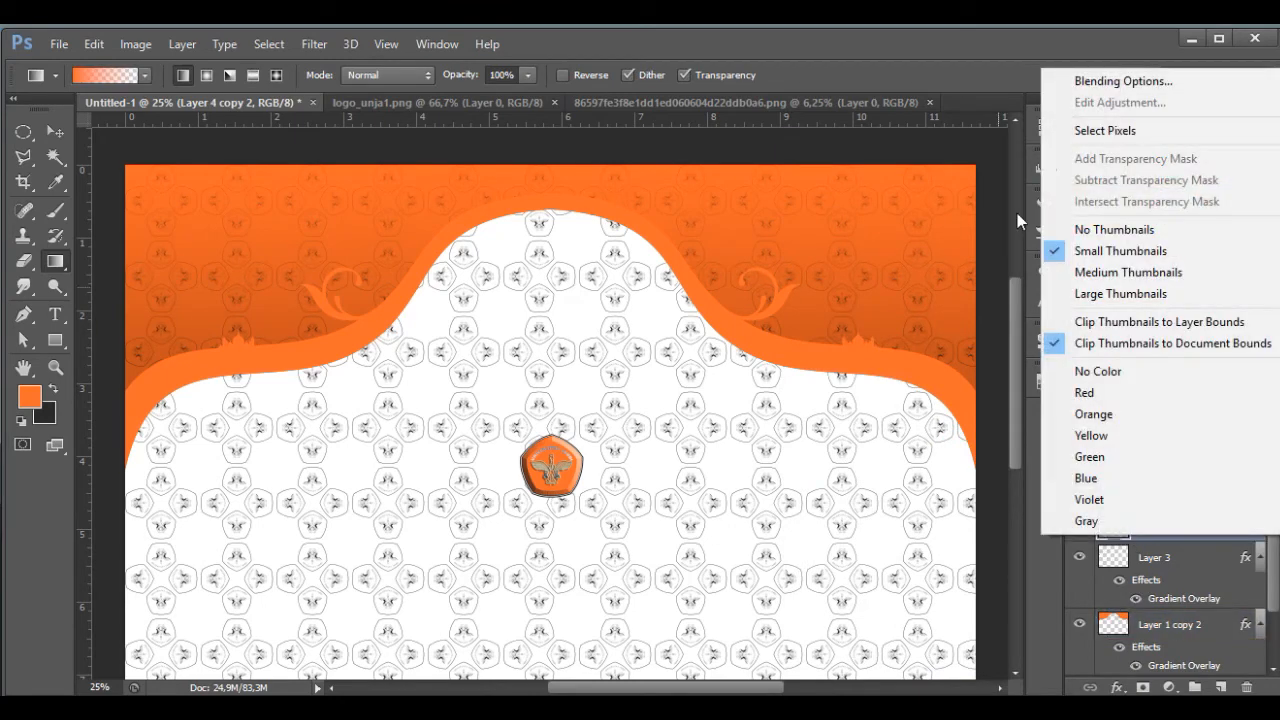
{"action": "left_click", "coordinate": [1089, 85]}
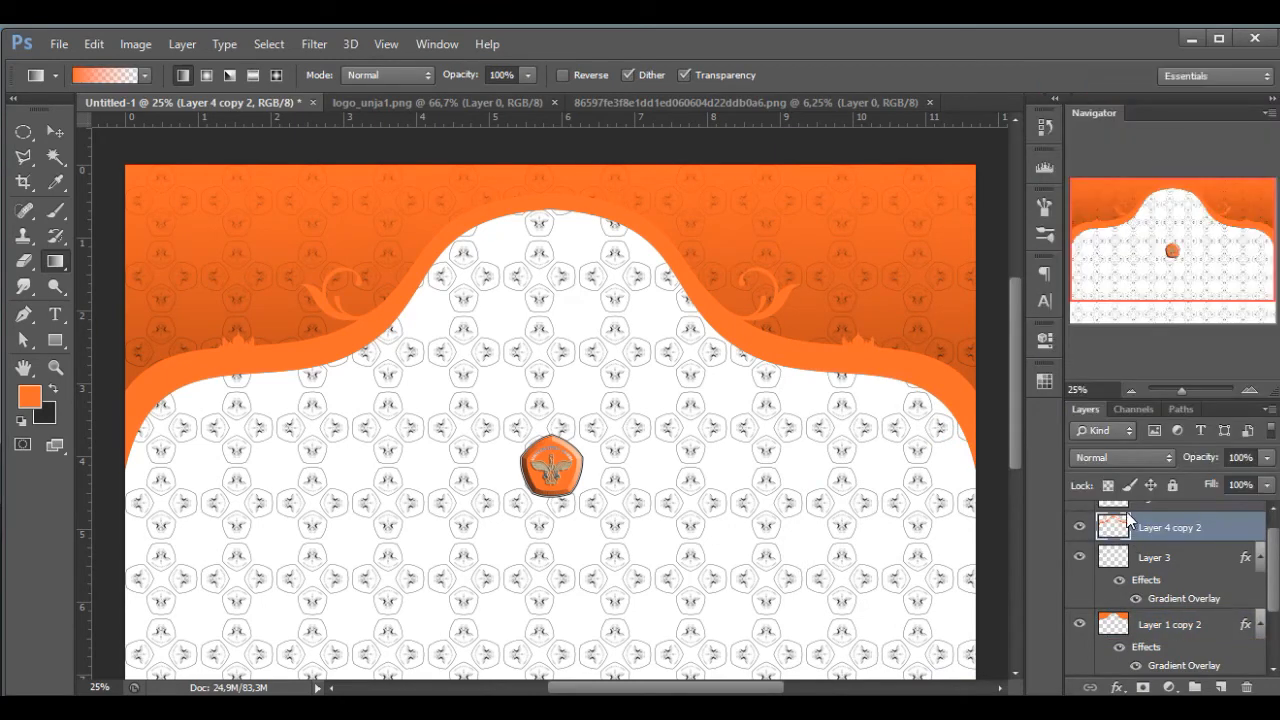
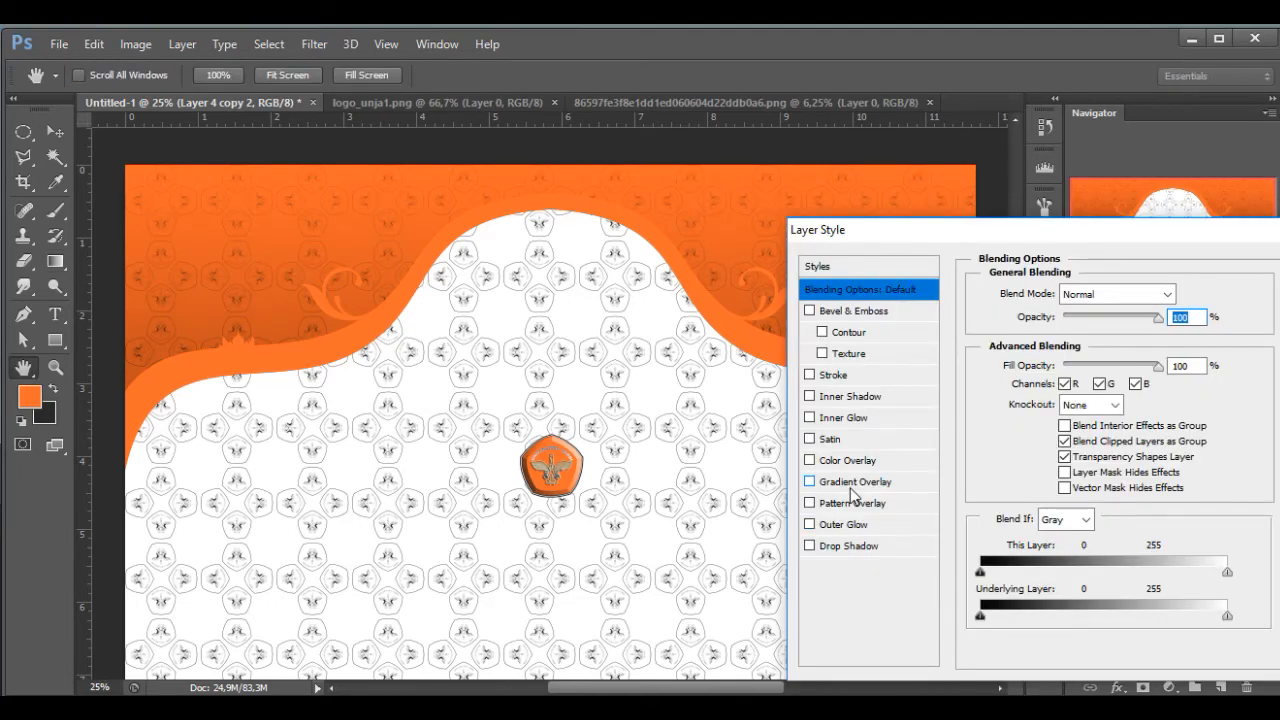
{"action": "left_click", "coordinate": [848, 545]}
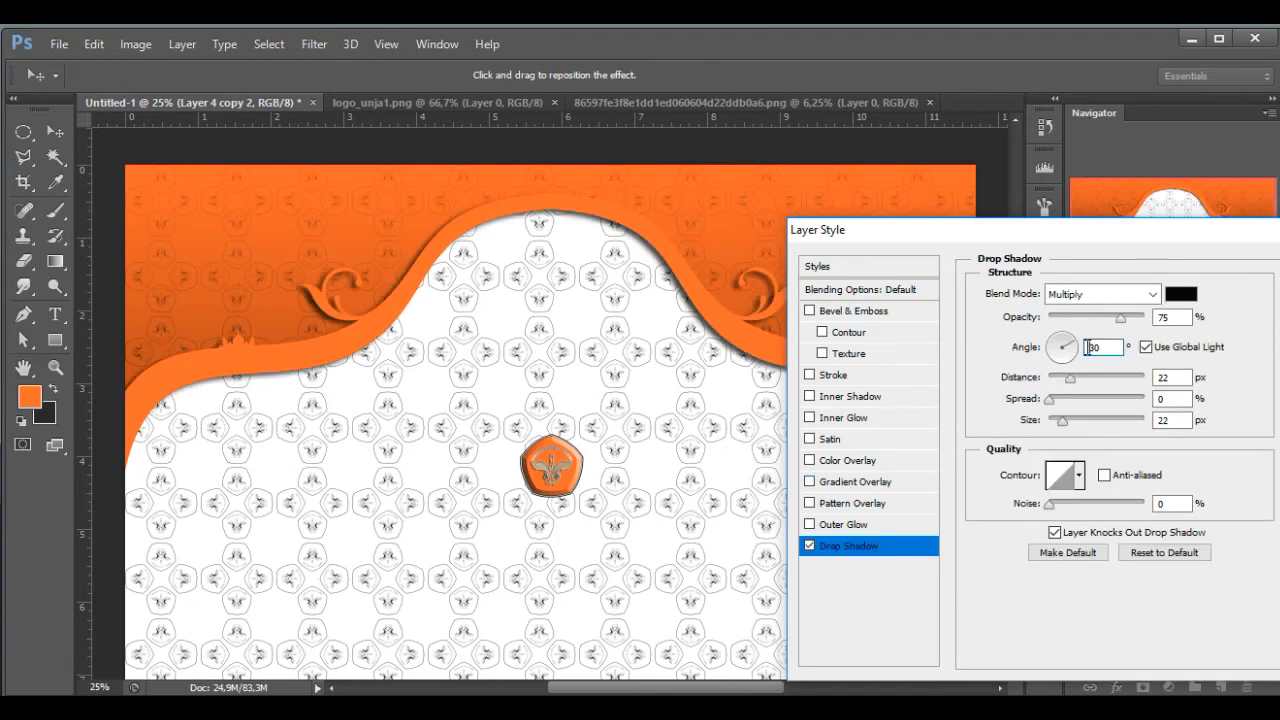
{"action": "key", "text": "Delete"}
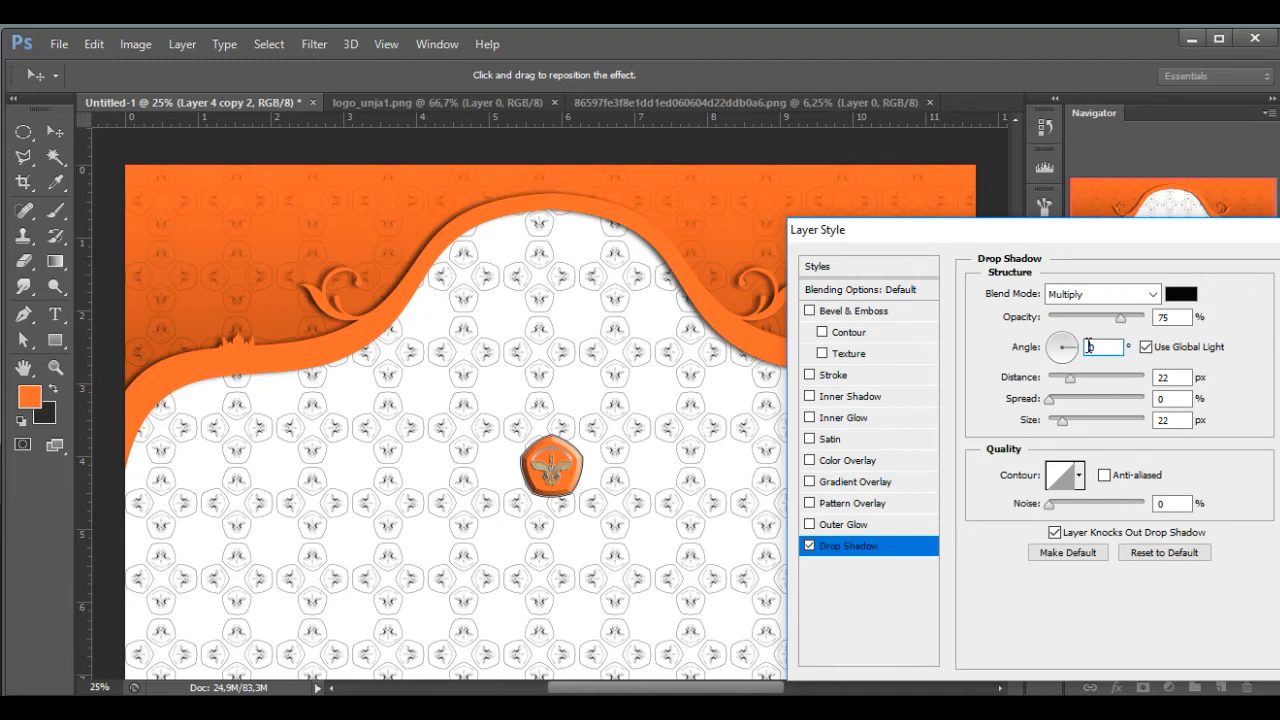
{"action": "type", "text": "9"}
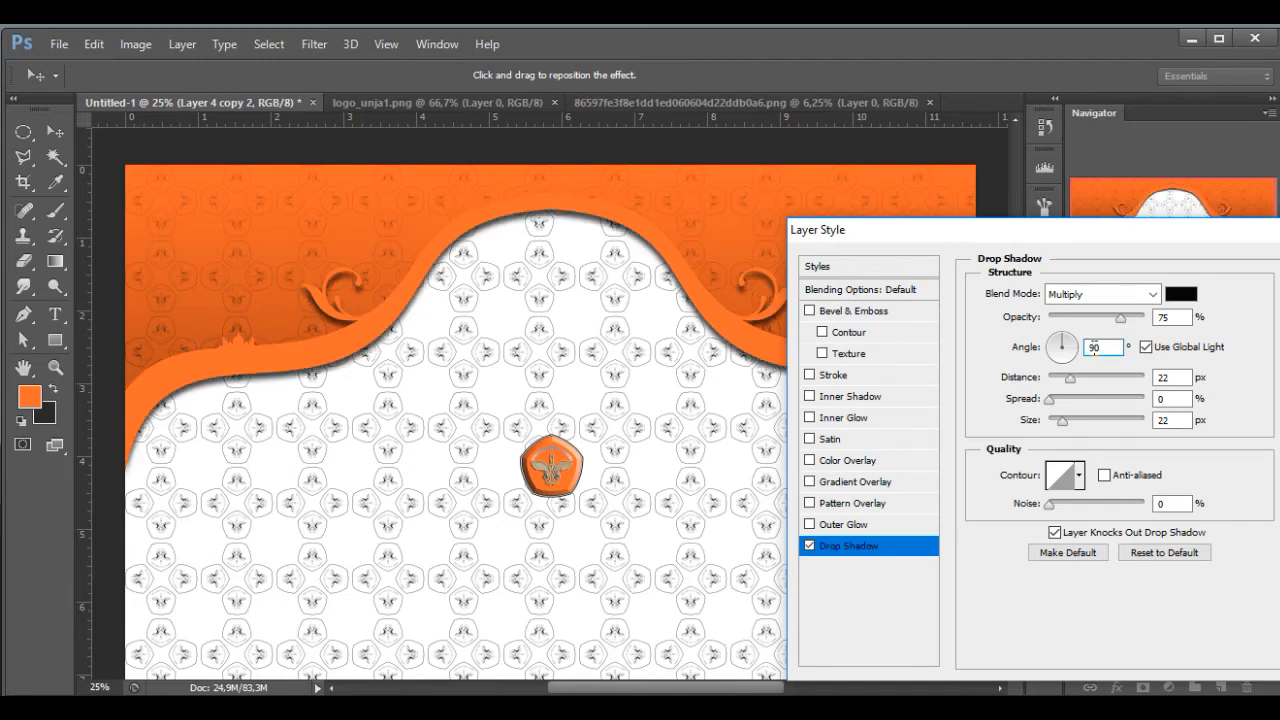
{"action": "type", "text": "-"}
{"action": "left_click_drag", "start_coordinate": [1000, 229], "coordinate": [896, 341]}
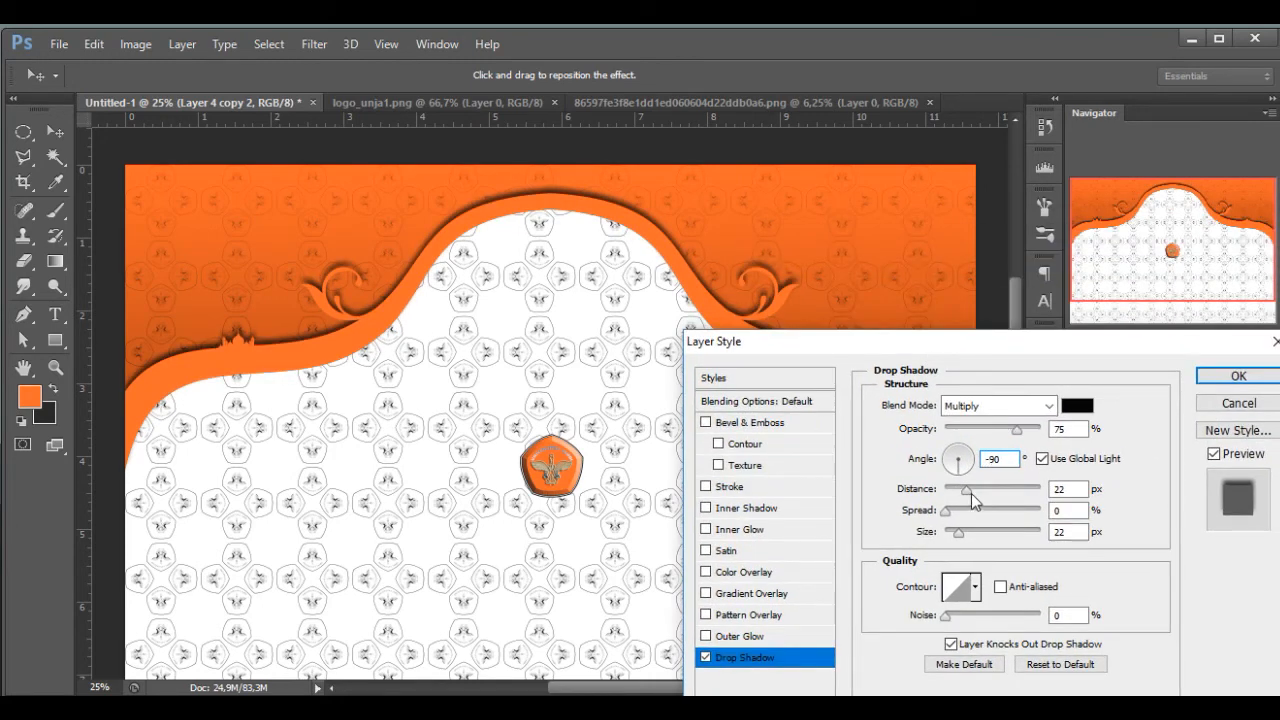
Step: Set the border's drop shadow to 12 px distance, 9 px size and 49% opacity, and apply the layer style
{"action": "left_click_drag", "start_coordinate": [958, 534], "coordinate": [956, 540]}
{"action": "left_click_drag", "start_coordinate": [956, 533], "coordinate": [964, 489]}
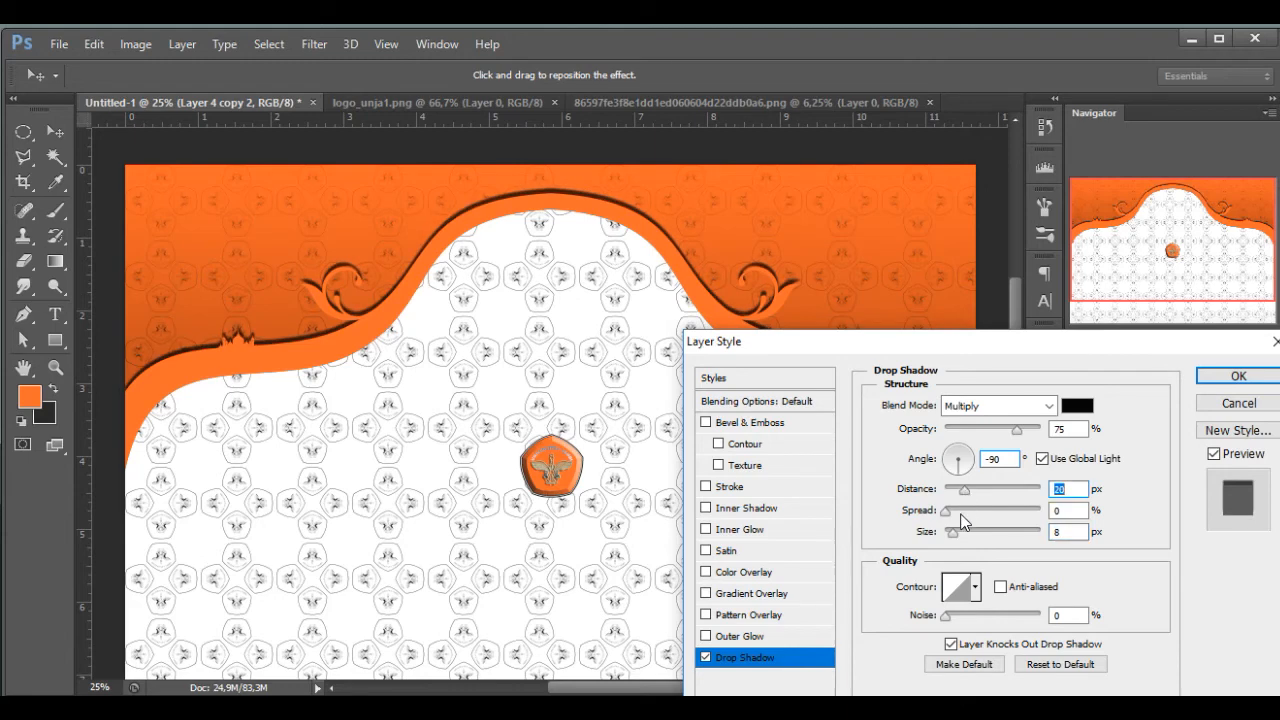
{"action": "left_click", "coordinate": [963, 532]}
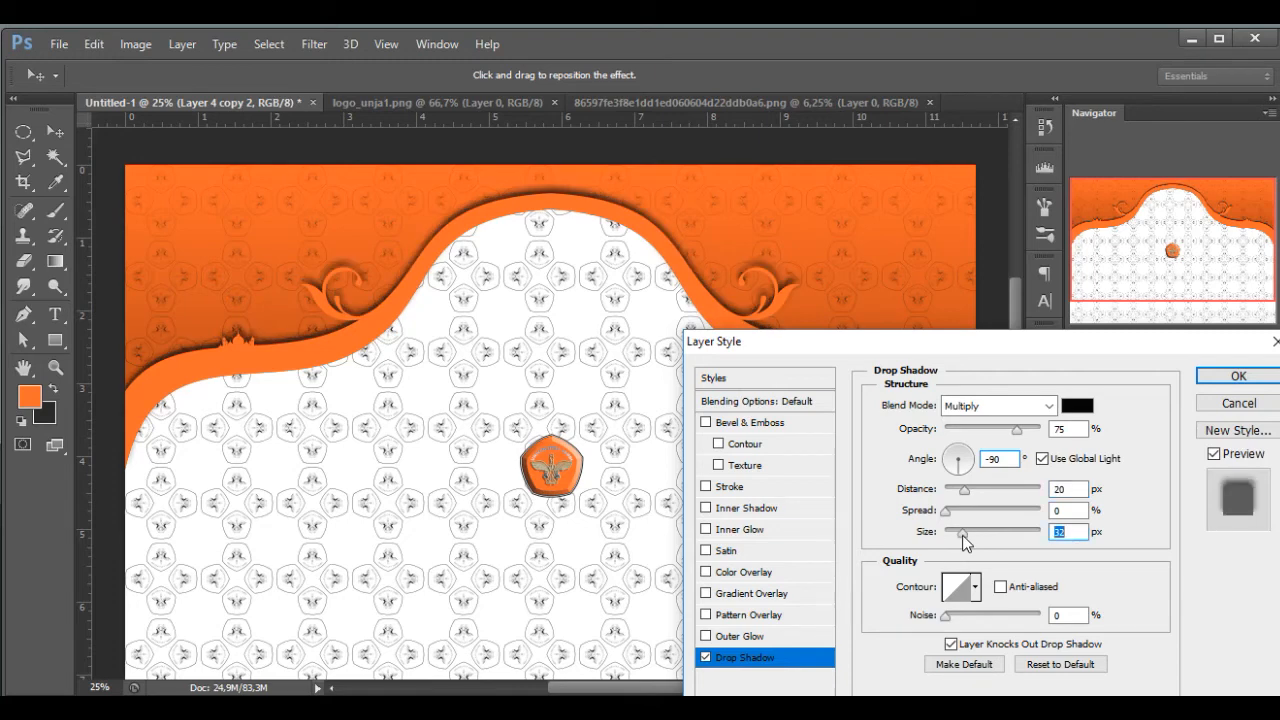
{"action": "left_click_drag", "start_coordinate": [962, 534], "coordinate": [957, 534]}
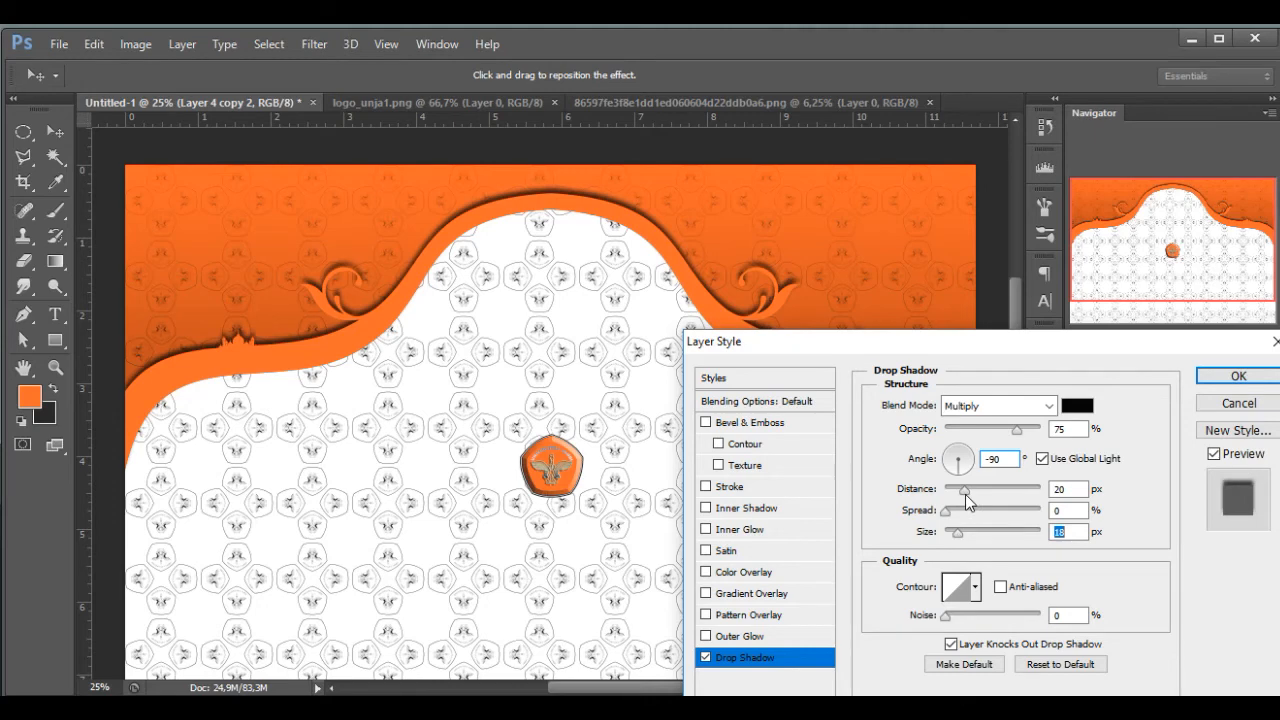
{"action": "left_click_drag", "start_coordinate": [965, 494], "coordinate": [955, 502]}
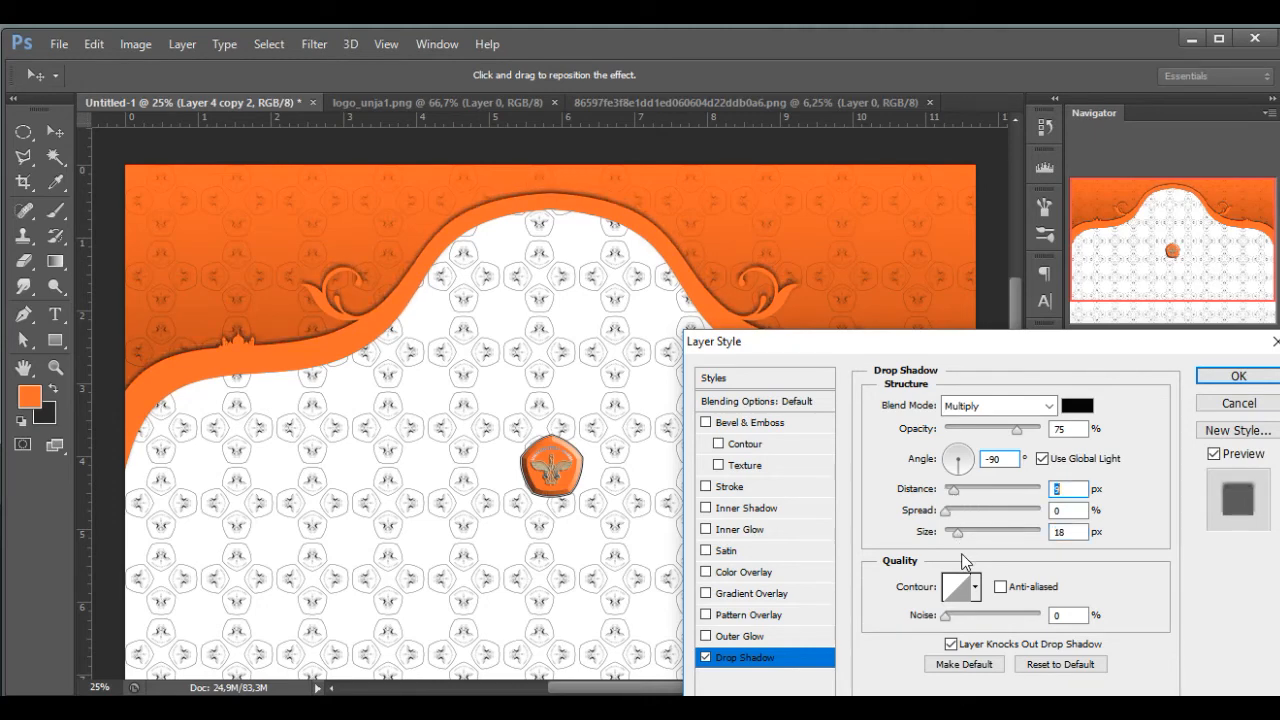
{"action": "left_click_drag", "start_coordinate": [957, 534], "coordinate": [962, 535]}
{"action": "left_click_drag", "start_coordinate": [961, 533], "coordinate": [954, 535]}
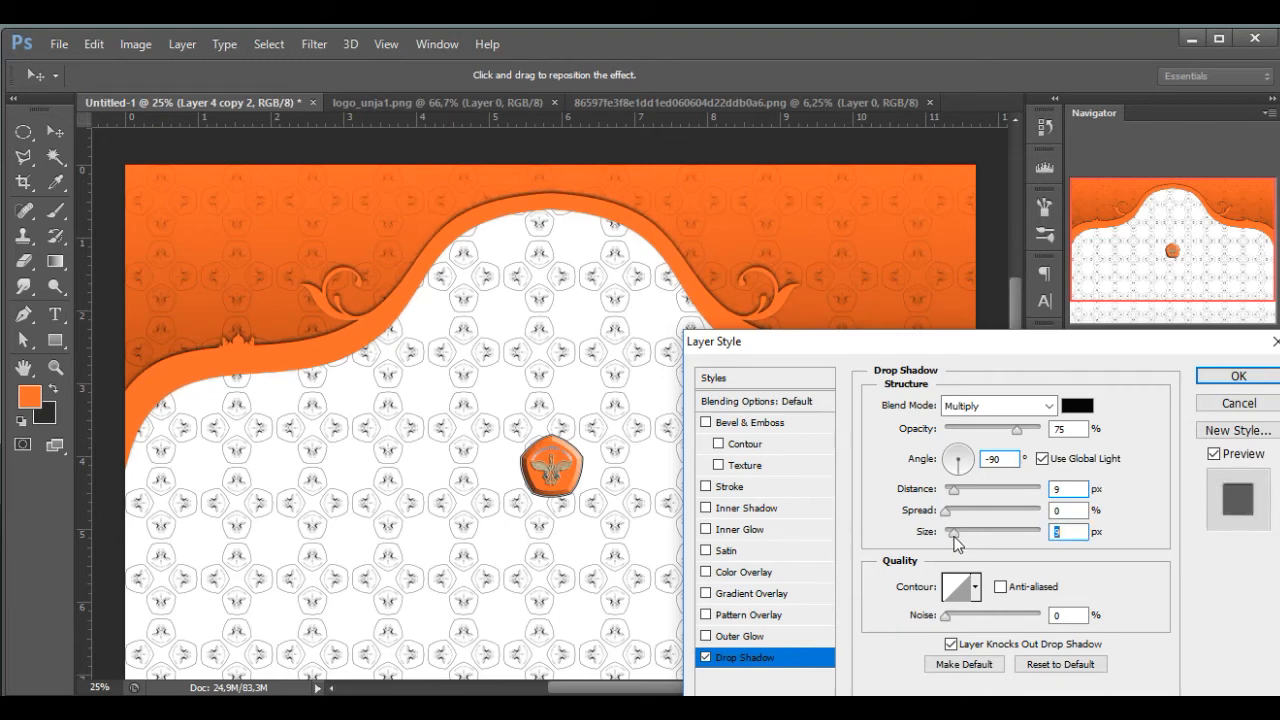
{"action": "left_click_drag", "start_coordinate": [963, 499], "coordinate": [957, 499]}
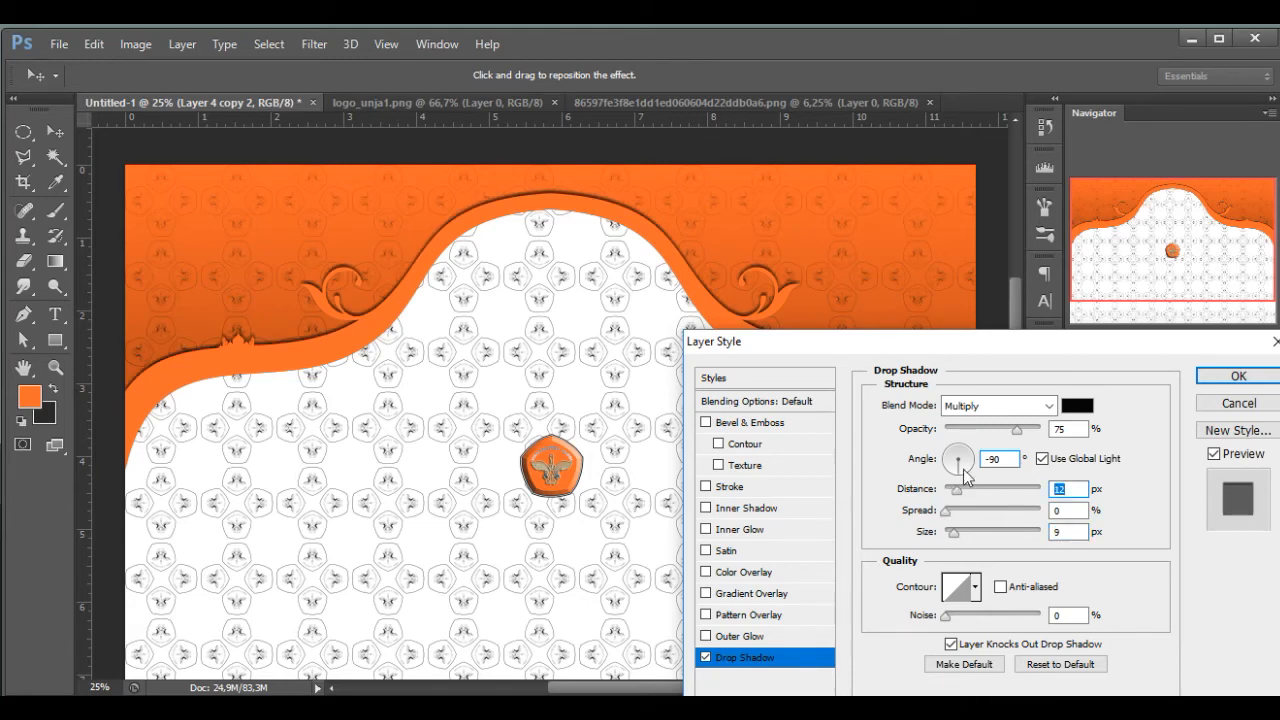
{"action": "left_click_drag", "start_coordinate": [1001, 433], "coordinate": [995, 440]}
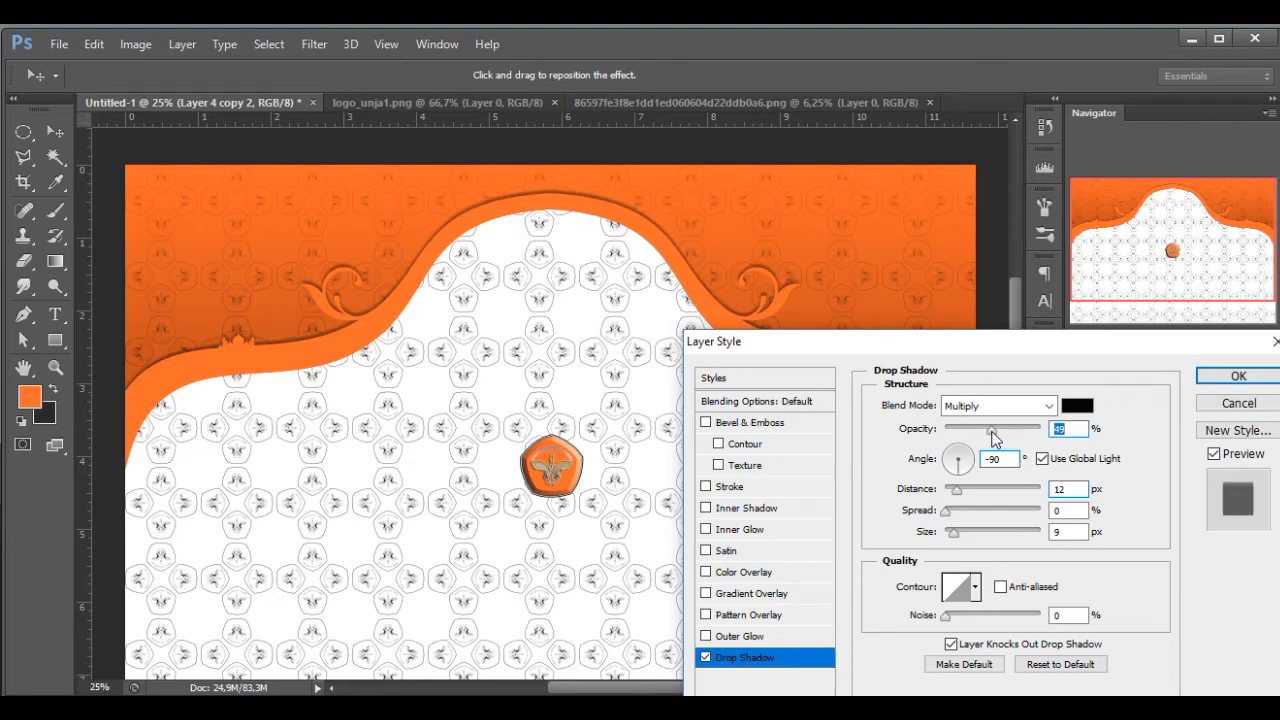
{"action": "left_click", "coordinate": [1237, 377]}
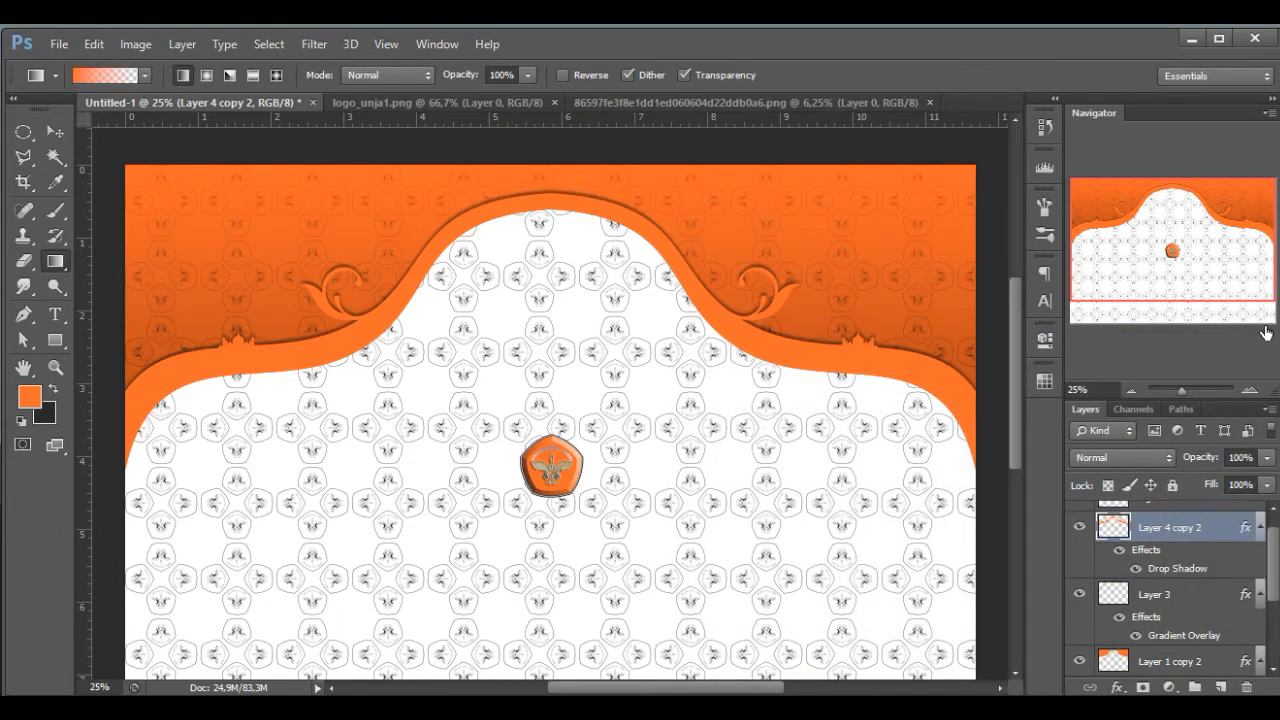
Step: Examine the border's drop shadow up close around the floral curl and mosque silhouette on the header's right half
{"action": "left_click", "coordinate": [1252, 389]}
{"action": "left_click", "coordinate": [1252, 389]}
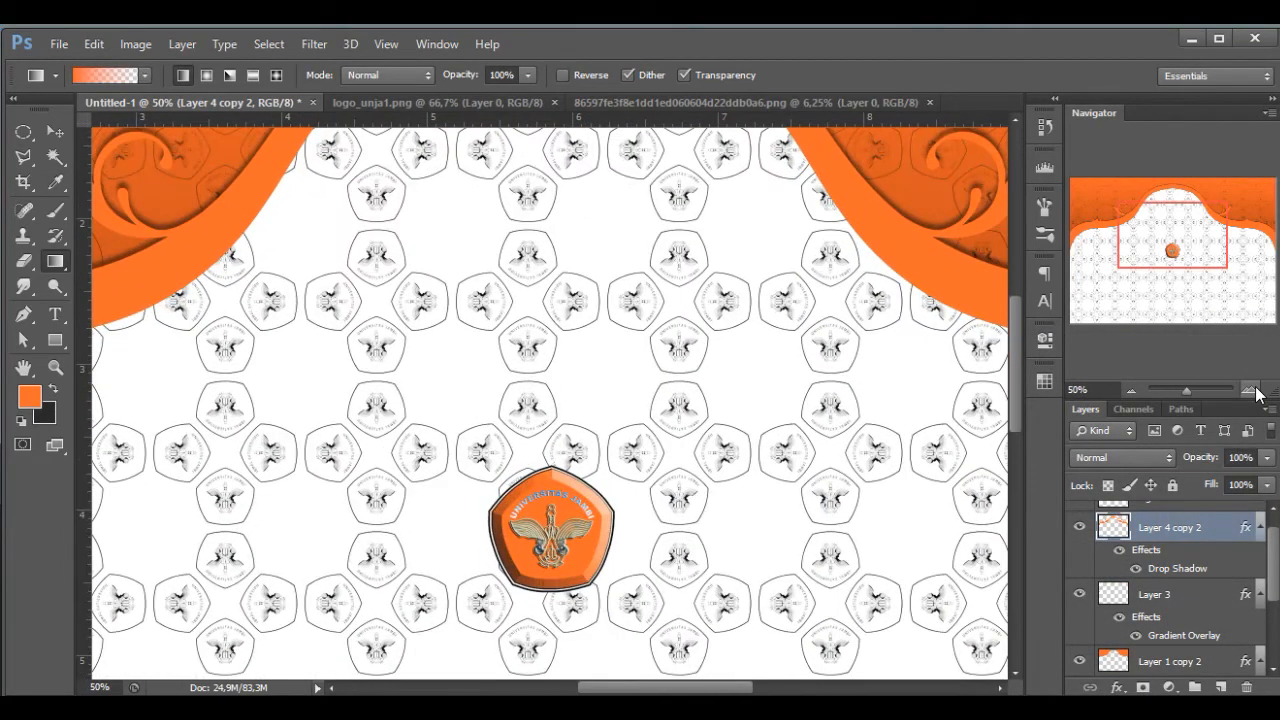
{"action": "left_click_drag", "start_coordinate": [1180, 243], "coordinate": [1230, 233]}
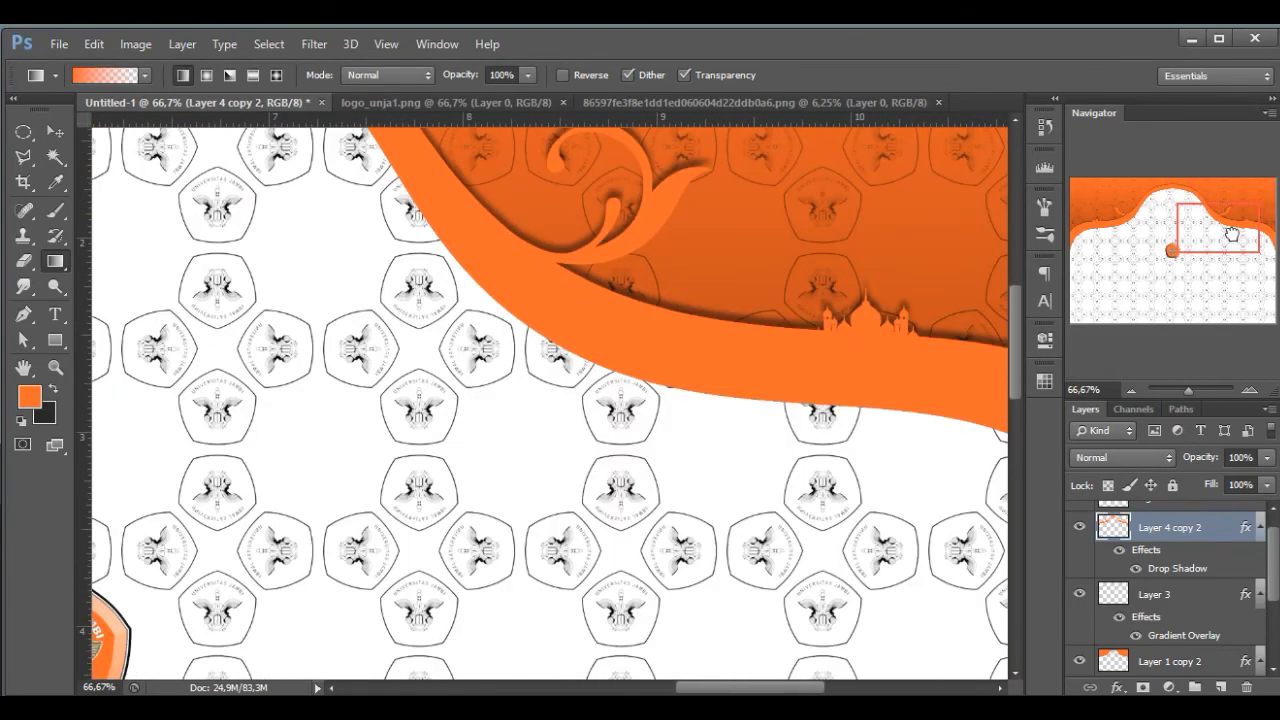
{"action": "left_click", "coordinate": [1131, 390]}
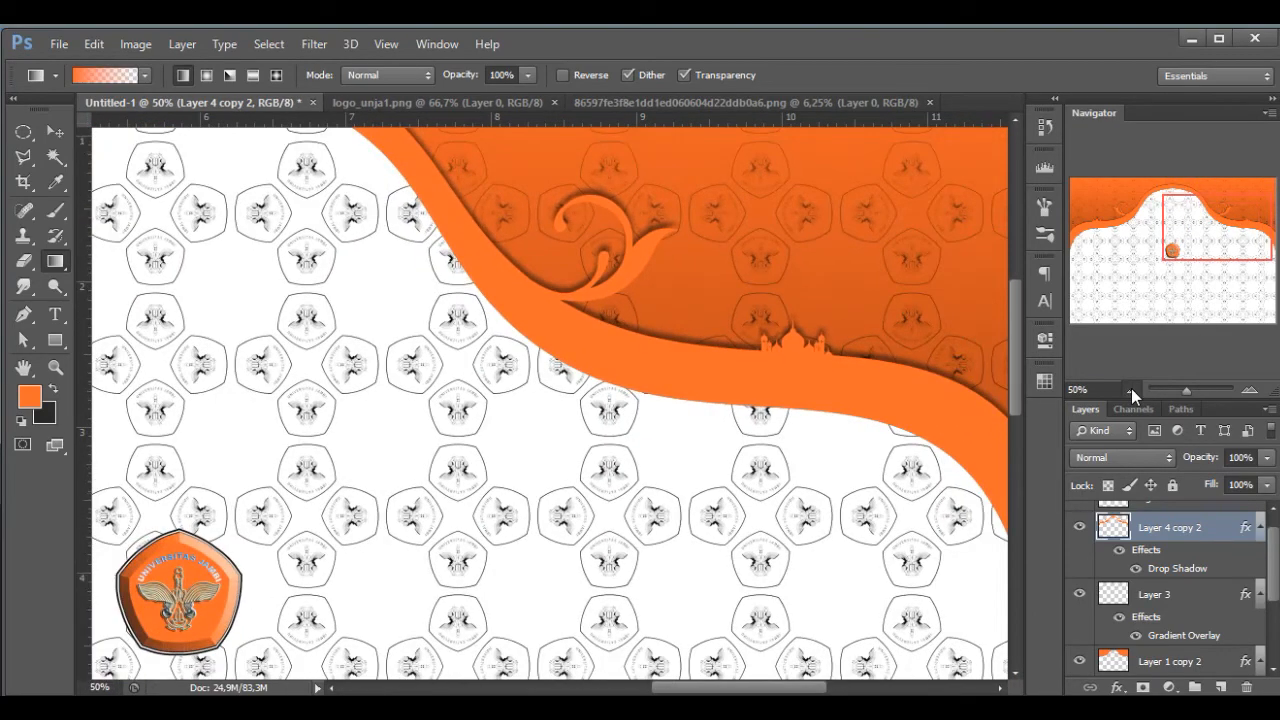
{"action": "left_click", "coordinate": [1131, 390]}
{"action": "left_click", "coordinate": [1131, 390]}
{"action": "left_click", "coordinate": [1131, 389]}
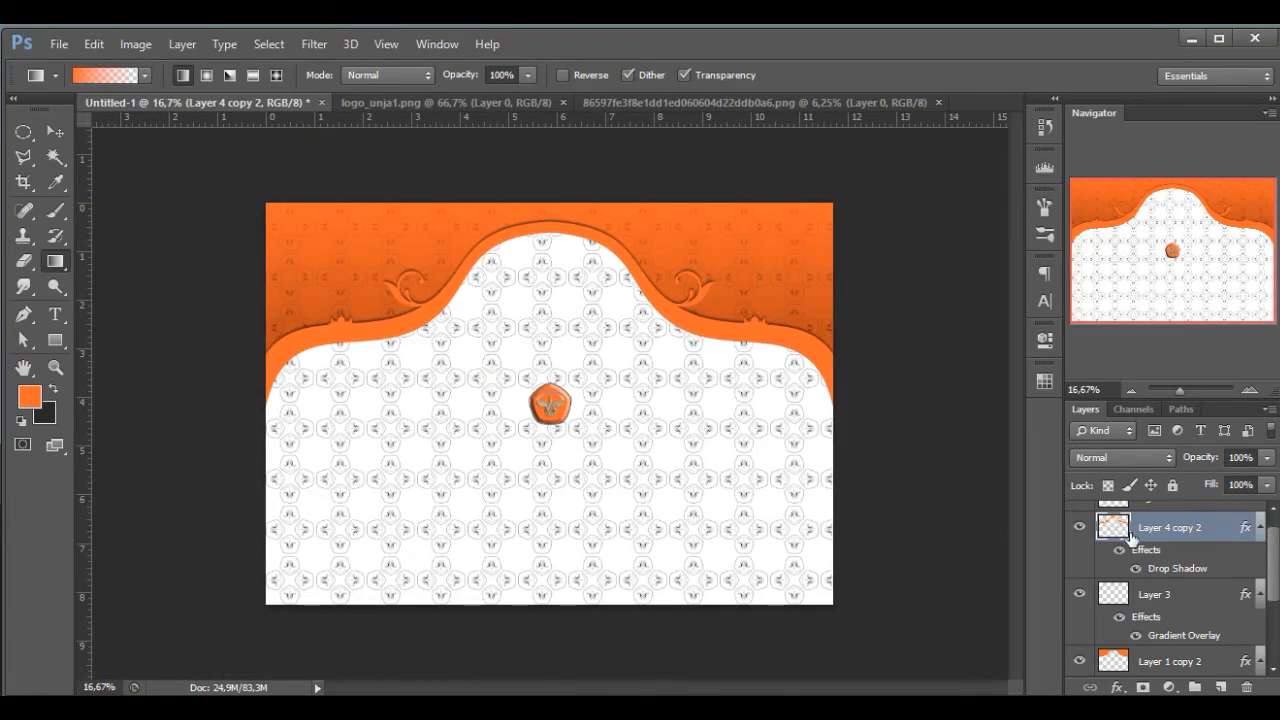
Step: Open the gradient overlay of Layer 3 for editing and sample the border's orange fe6927 for its black 0% stop
{"action": "scroll", "coordinate": [1162, 568], "scroll_direction": "down", "scroll_amount": 1}
{"action": "left_click", "coordinate": [1158, 566]}
{"action": "right_click", "coordinate": [1160, 570]}
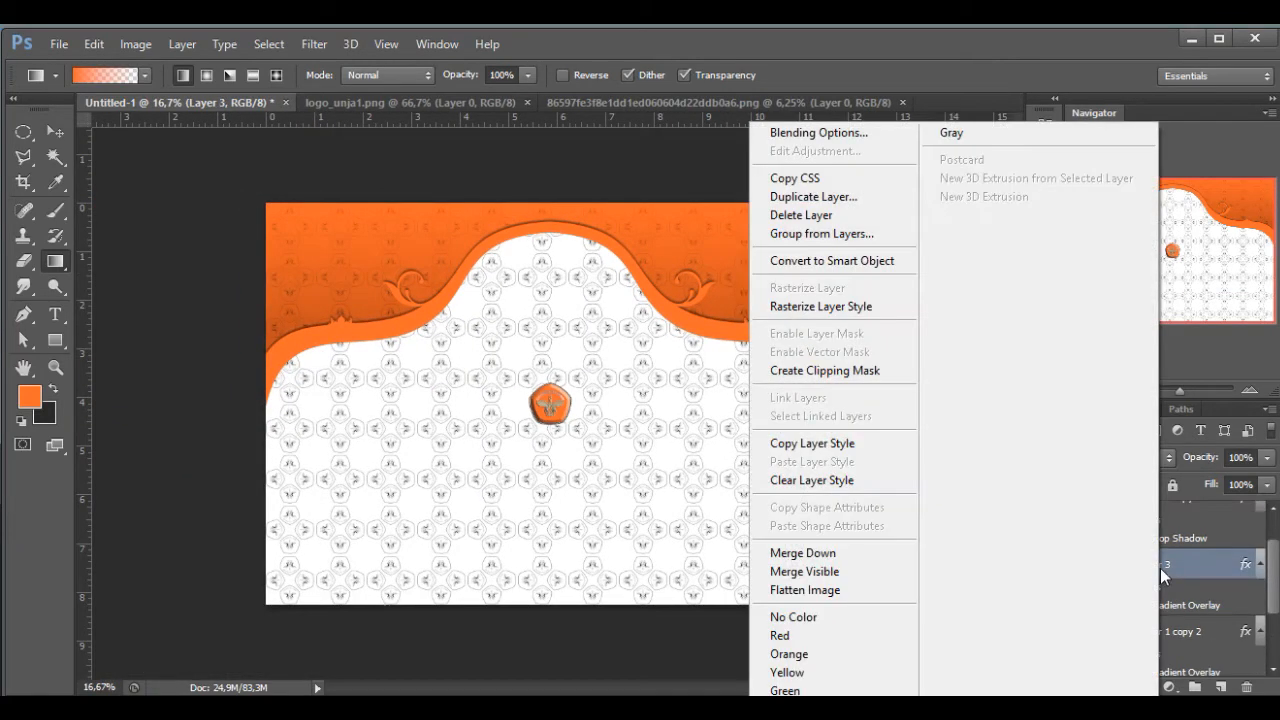
{"action": "left_click", "coordinate": [829, 131]}
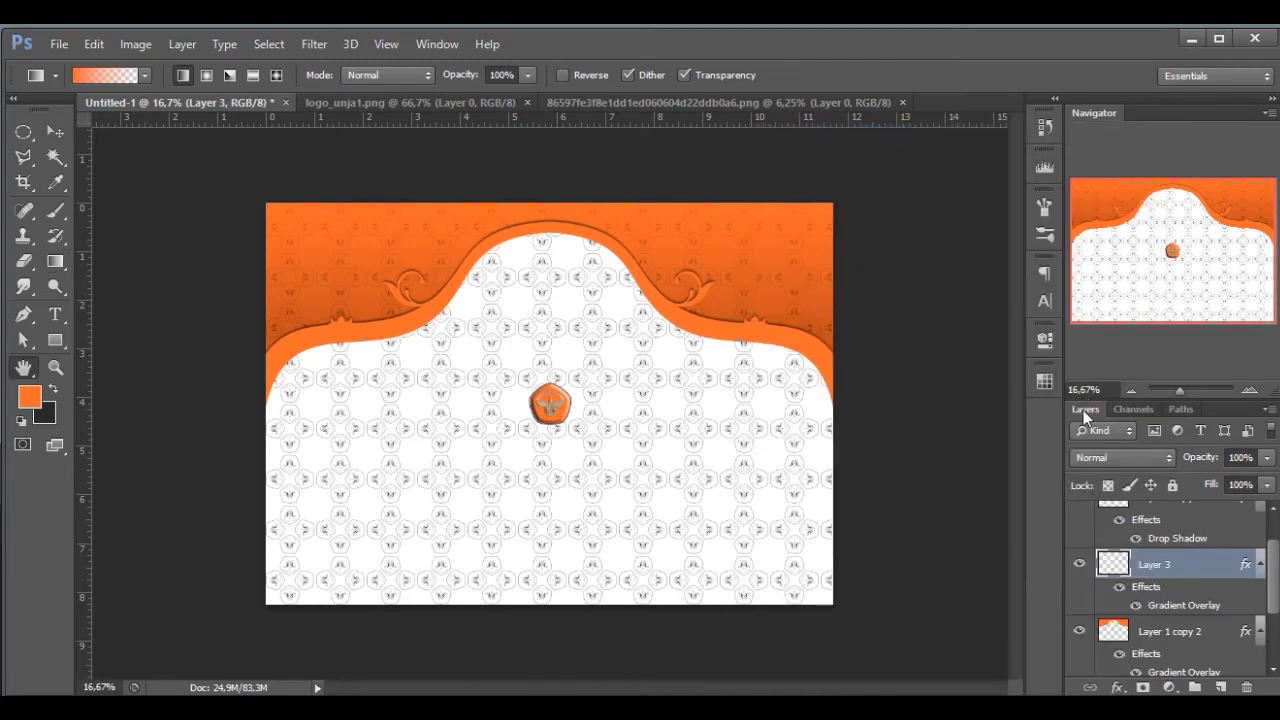
{"action": "left_click", "coordinate": [783, 597]}
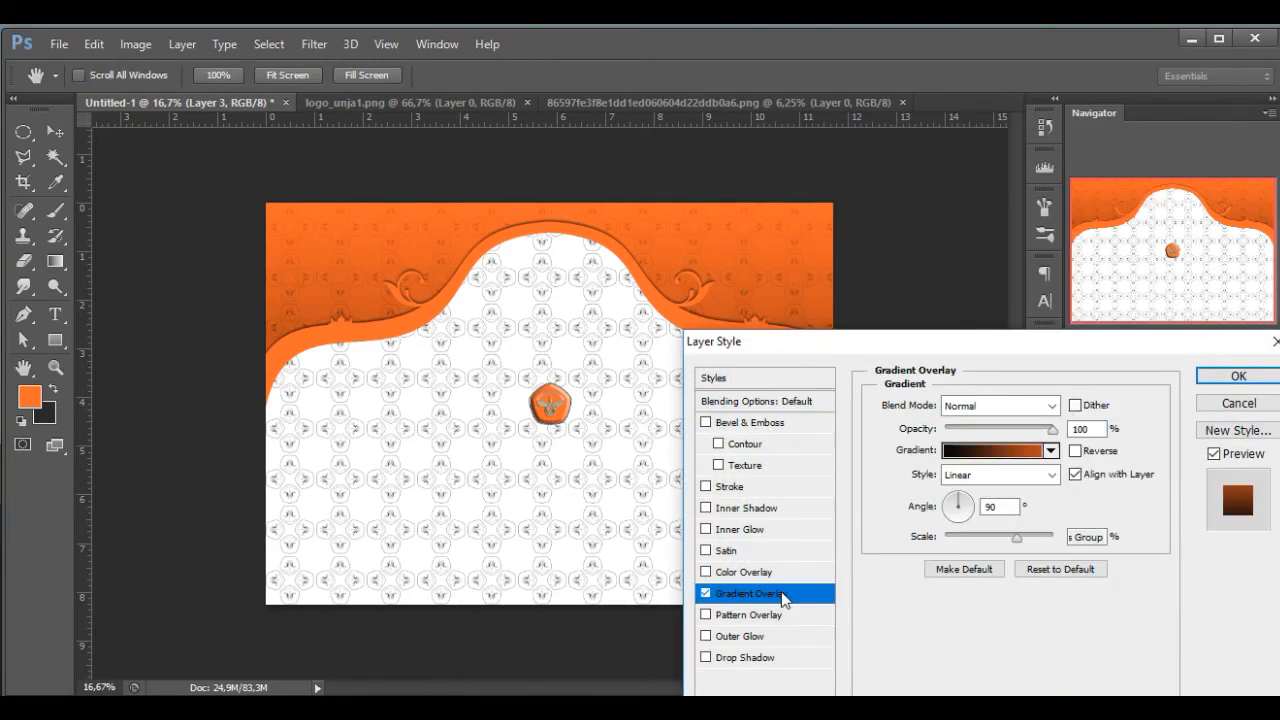
{"action": "left_click", "coordinate": [972, 453]}
{"action": "left_click", "coordinate": [895, 521]}
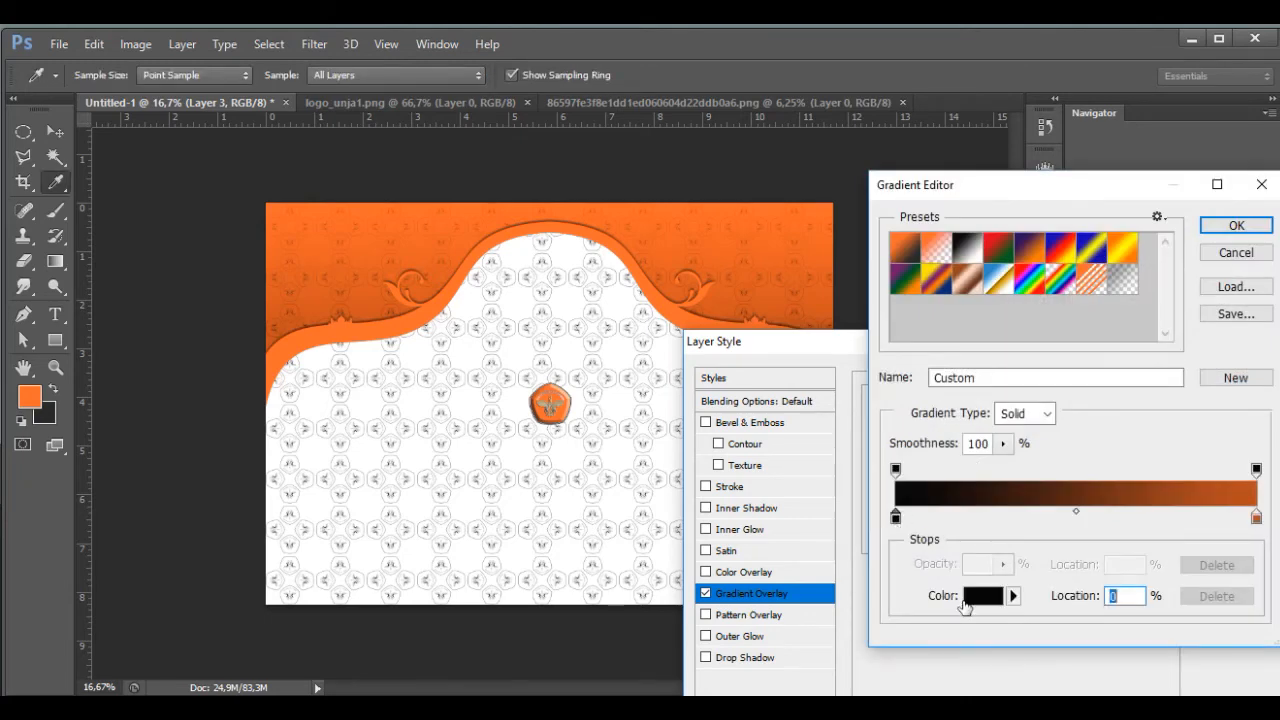
{"action": "left_click", "coordinate": [978, 598]}
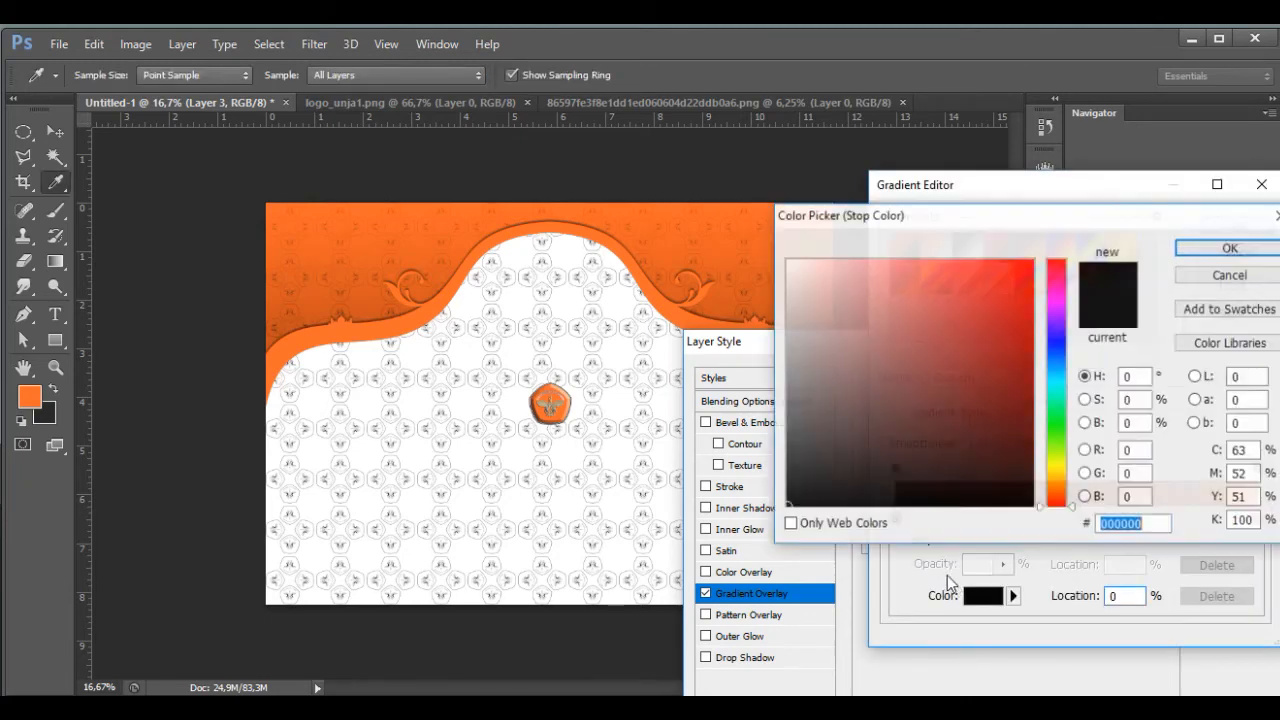
{"action": "left_click", "coordinate": [392, 328]}
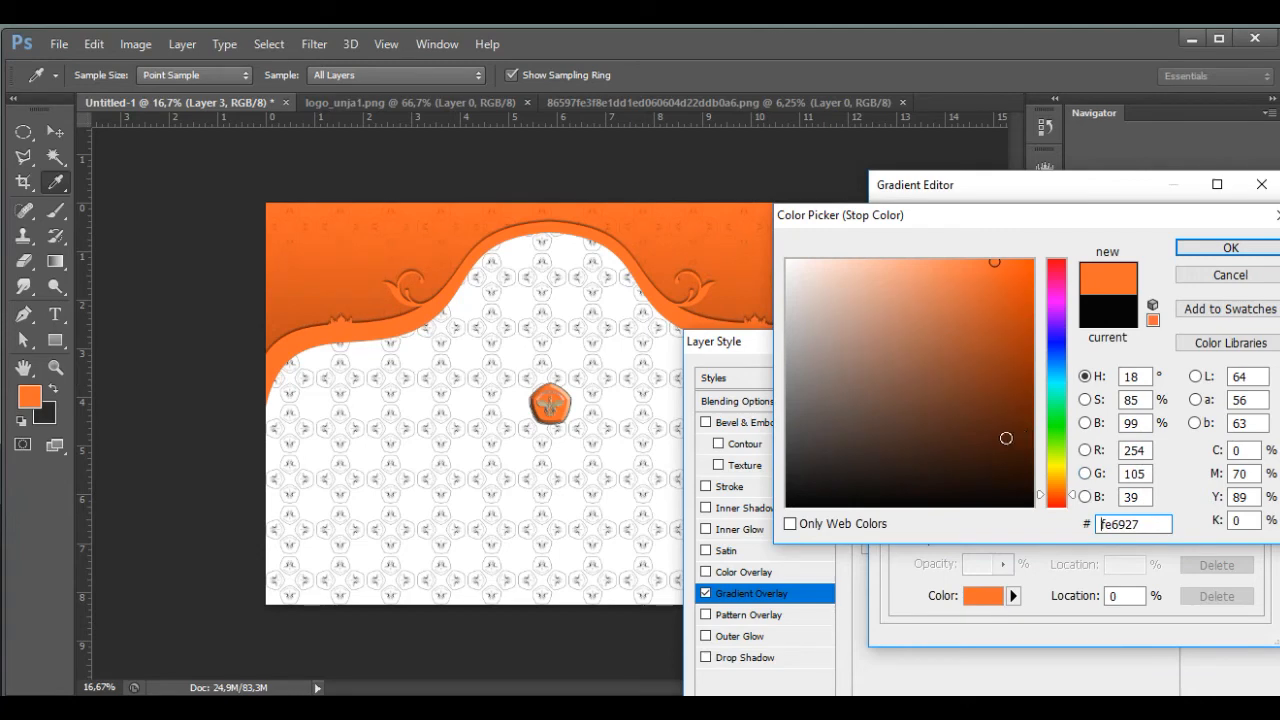
Step: Darken the 0% stop of Layer 3's gradient overlay to brown 2d1105 and apply the layer style
{"action": "left_click", "coordinate": [1006, 438]}
{"action": "left_click", "coordinate": [1006, 457]}
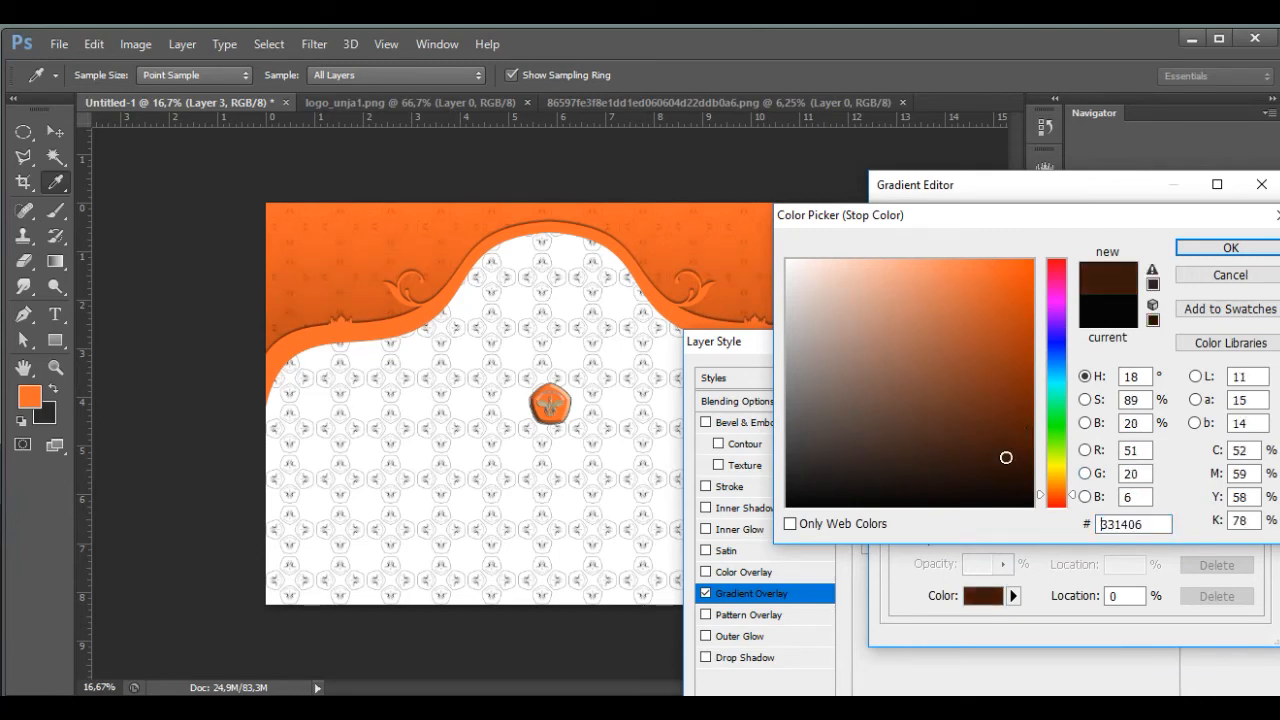
{"action": "left_click", "coordinate": [1006, 463]}
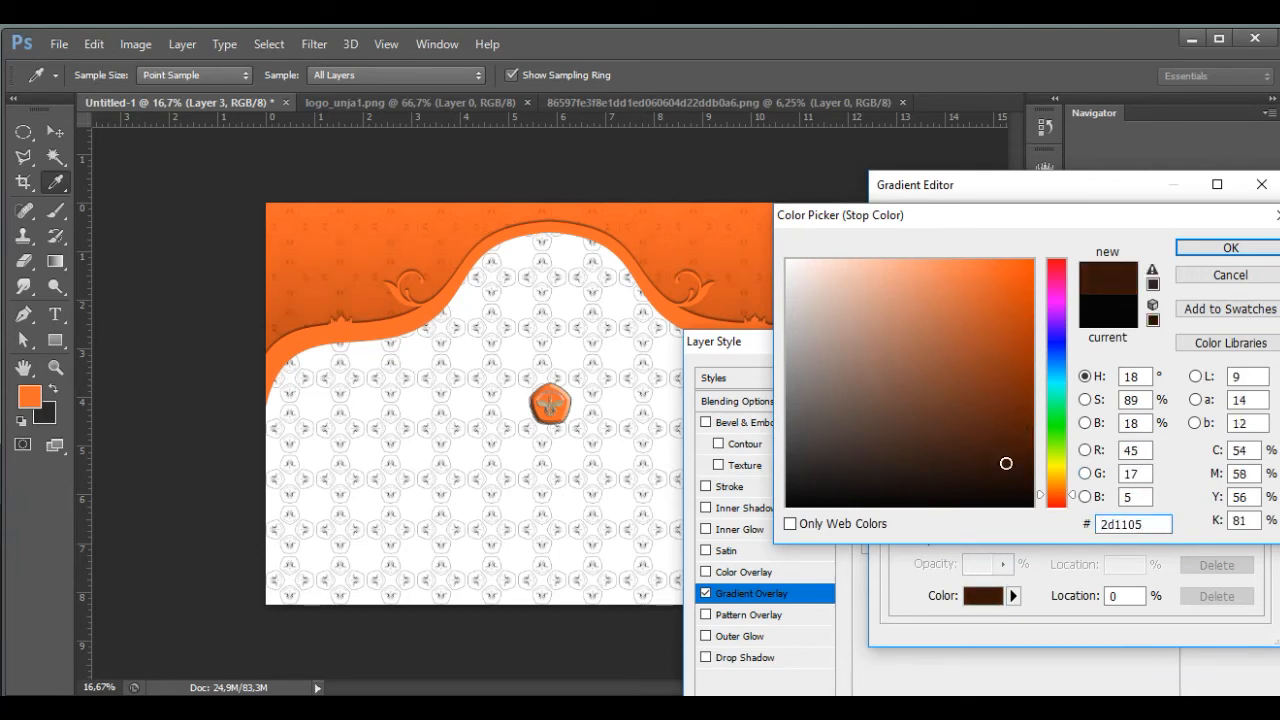
{"action": "key", "text": "Return"}
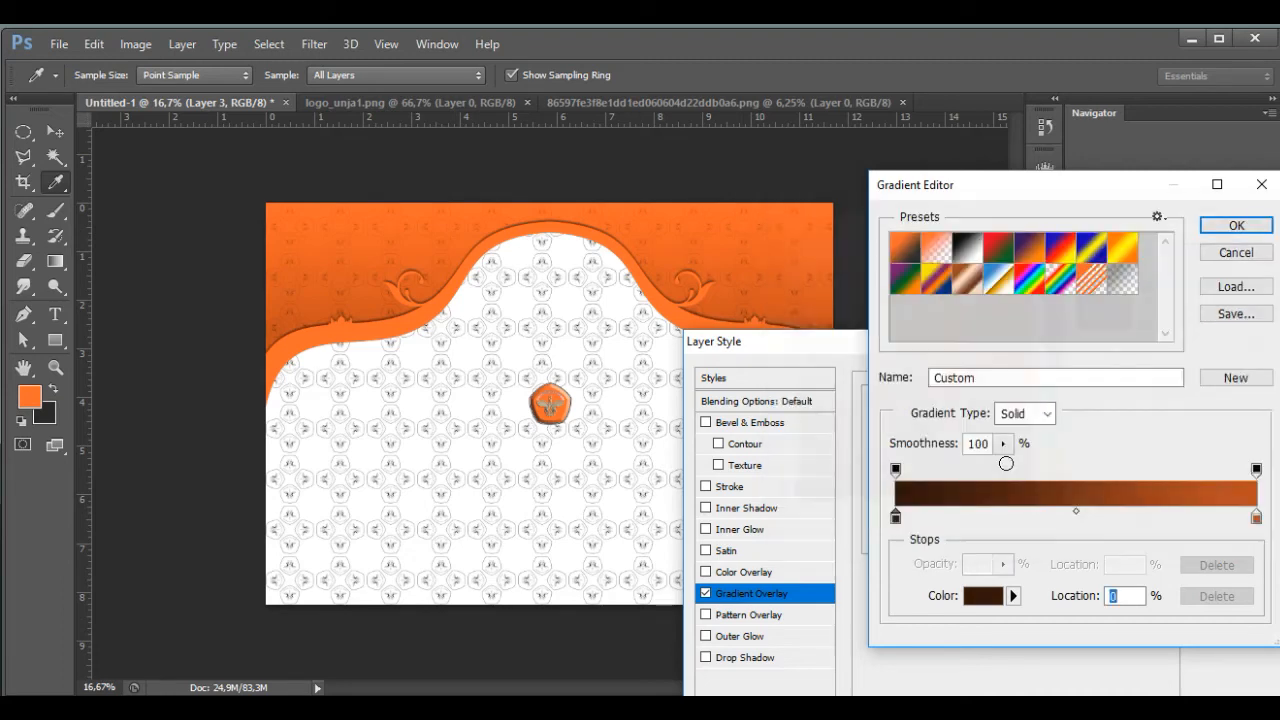
{"action": "key", "text": "Return"}
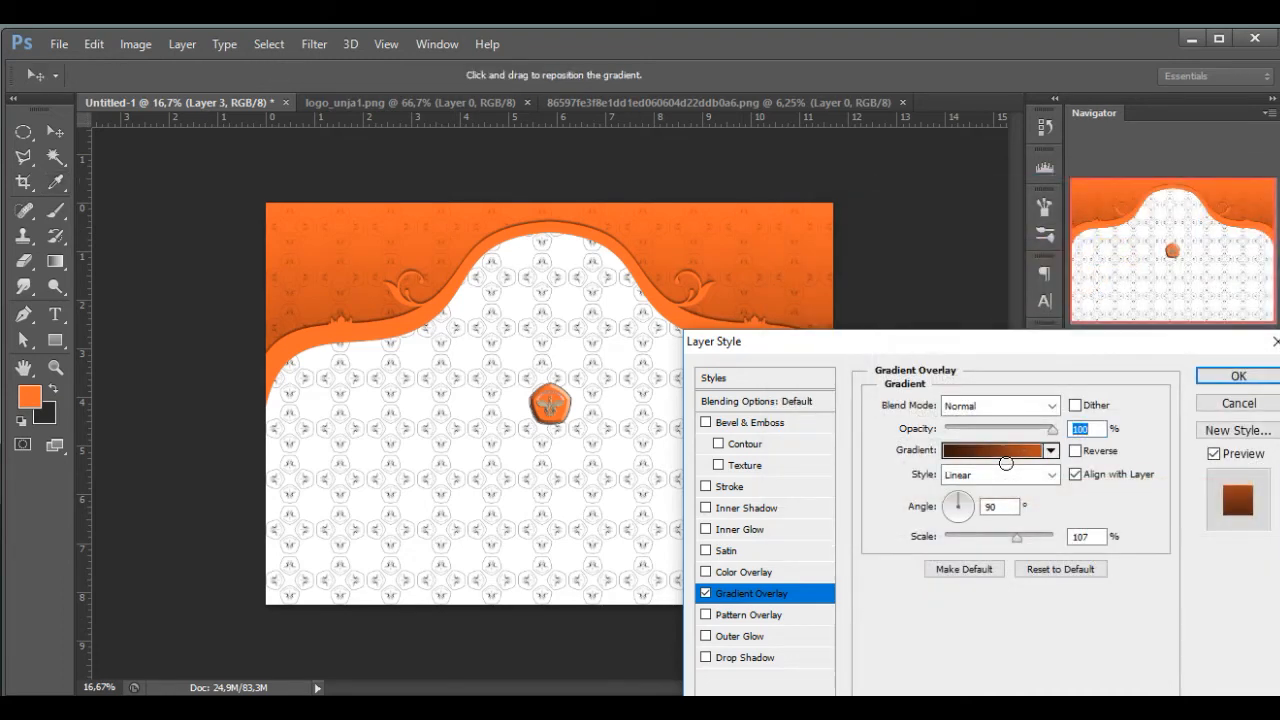
{"action": "key", "text": "Return"}
Step: Select Layer 2, the logo pattern on the white background
{"action": "scroll", "coordinate": [1147, 596], "scroll_direction": "down", "scroll_amount": 3}
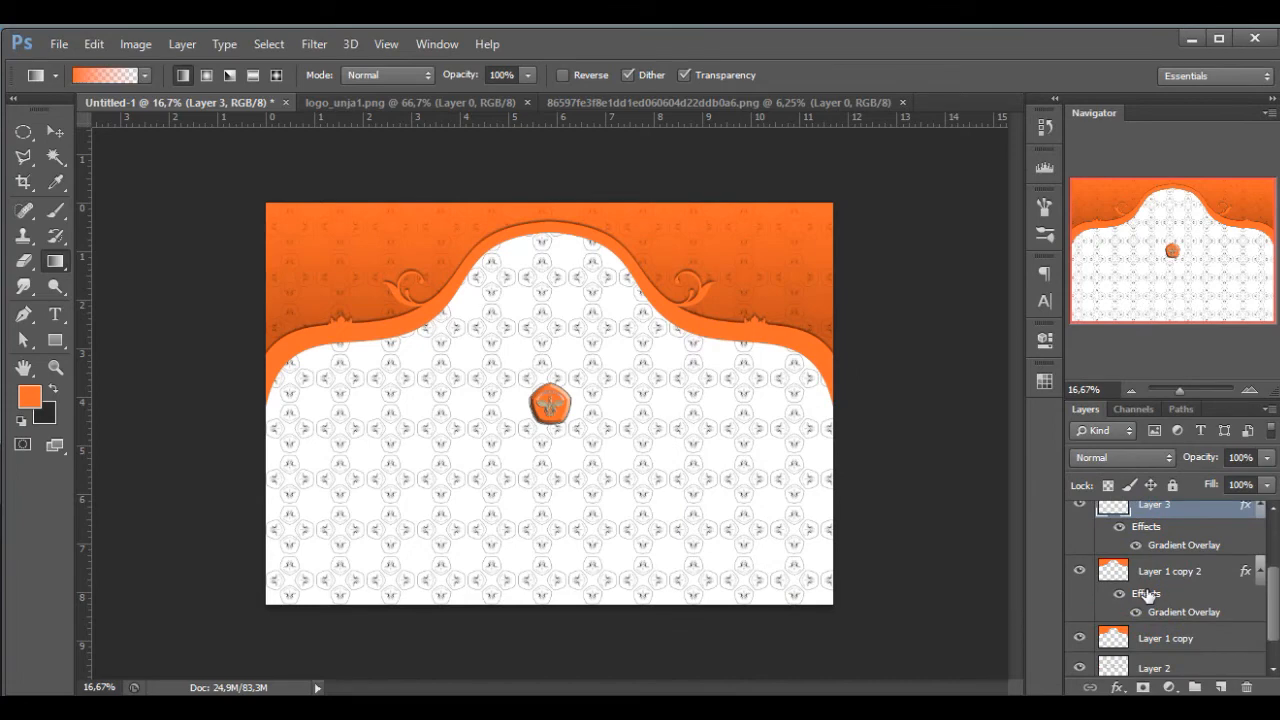
{"action": "scroll", "coordinate": [1147, 596], "scroll_direction": "down", "scroll_amount": 1}
{"action": "left_click", "coordinate": [1117, 628]}
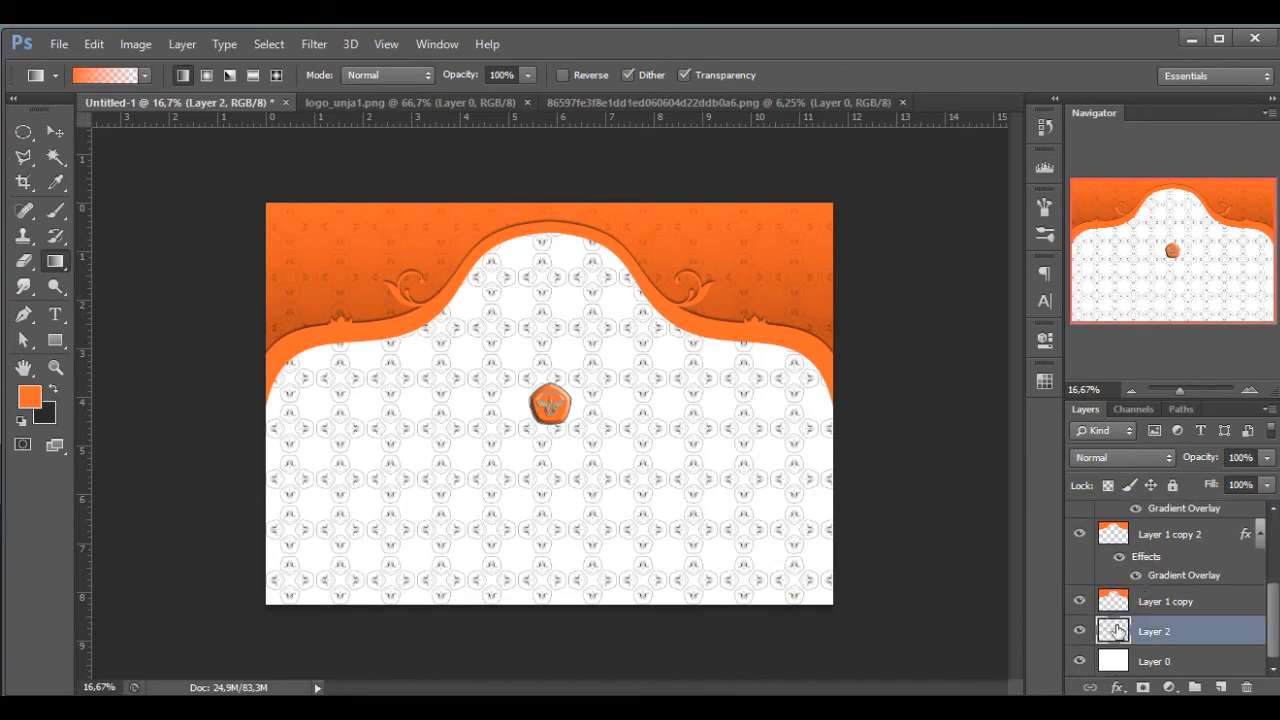
{"action": "right_click", "coordinate": [1117, 630]}
{"action": "left_click", "coordinate": [1103, 173]}
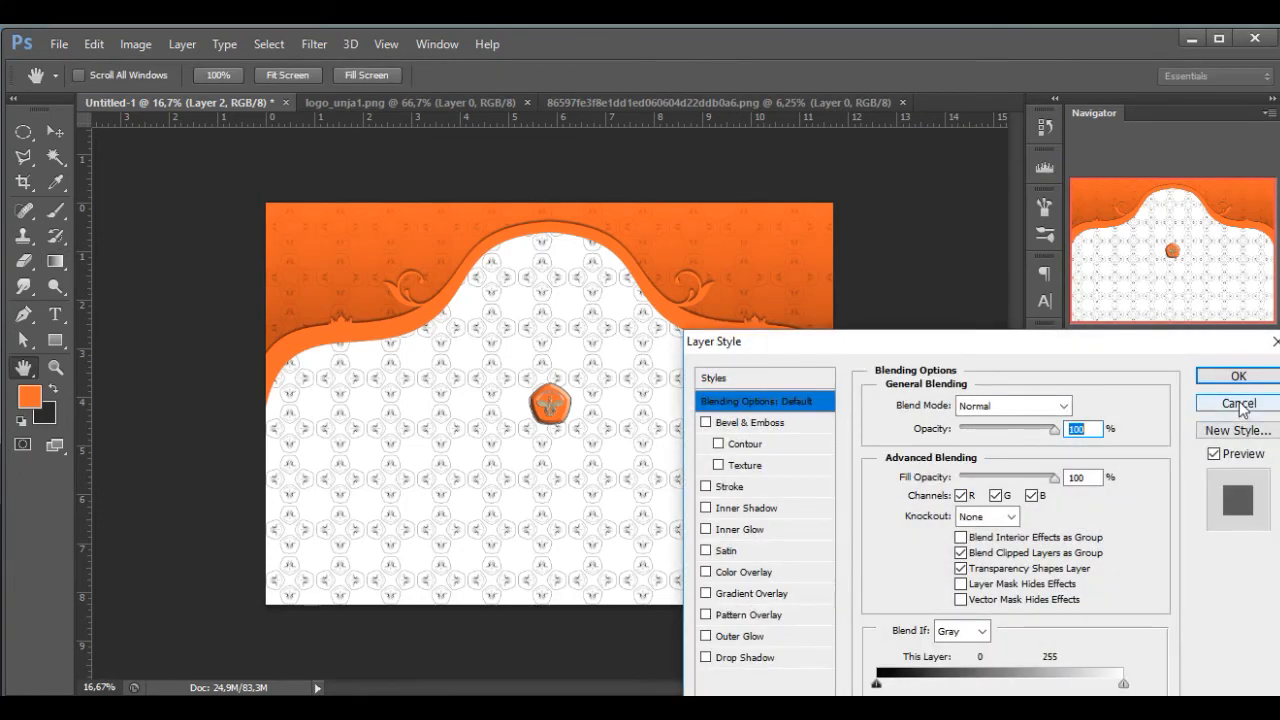
{"action": "left_click", "coordinate": [1238, 404]}
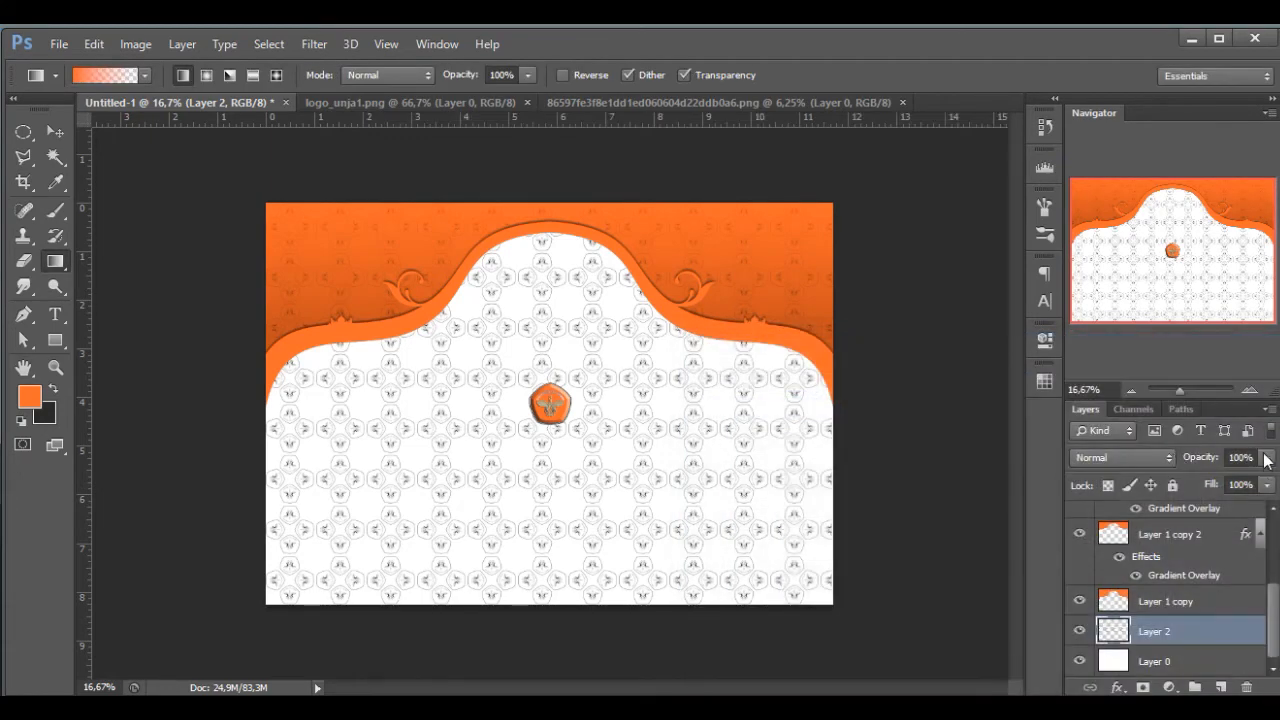
Step: Lower the opacity of the background logo pattern, Layer 2, to 23%
{"action": "left_click_drag", "start_coordinate": [1266, 459], "coordinate": [1232, 485]}
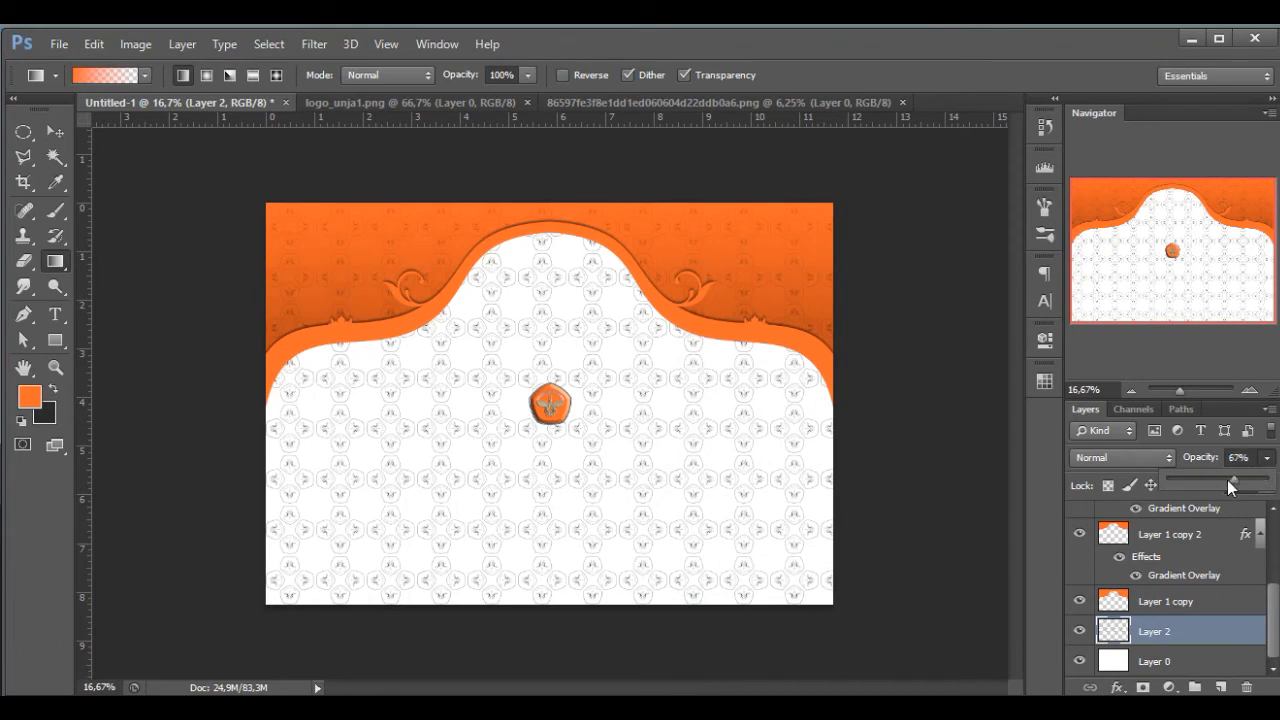
{"action": "left_click_drag", "start_coordinate": [1208, 484], "coordinate": [1190, 476]}
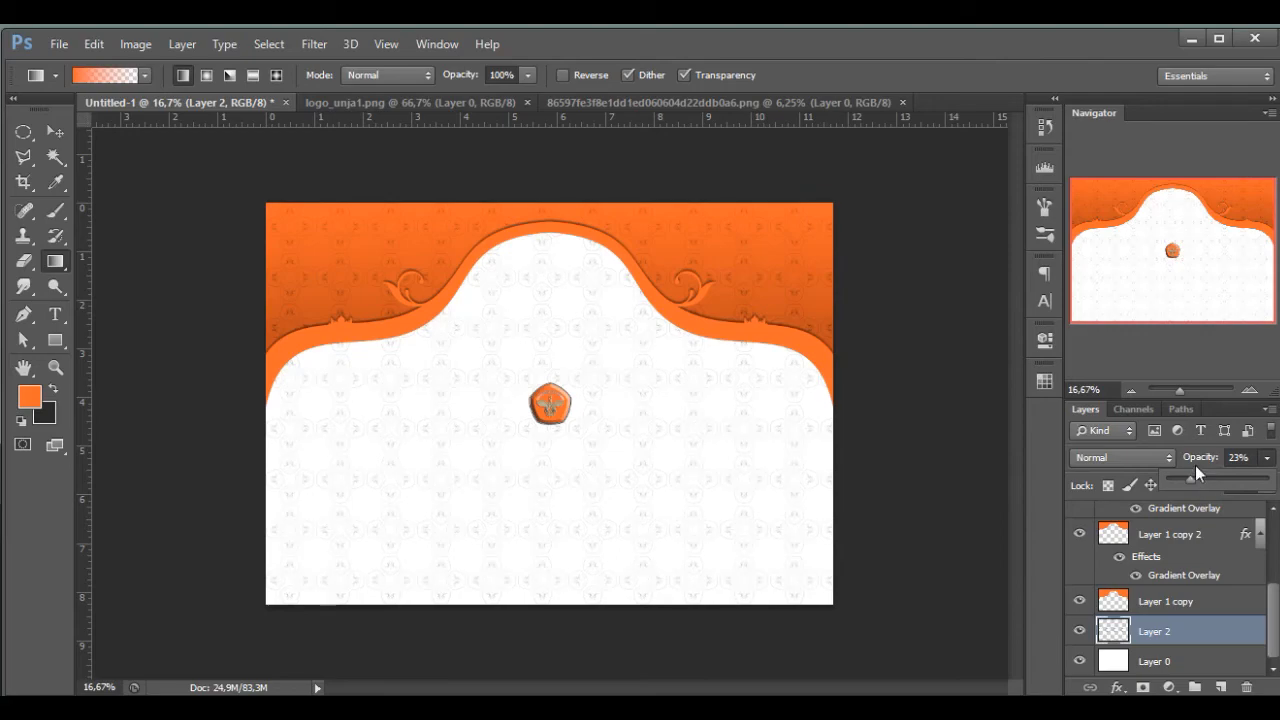
Step: Examine the faded logo pattern up close on the white area and around the orange header's arch
{"action": "left_click", "coordinate": [1250, 391]}
{"action": "left_click", "coordinate": [1250, 391]}
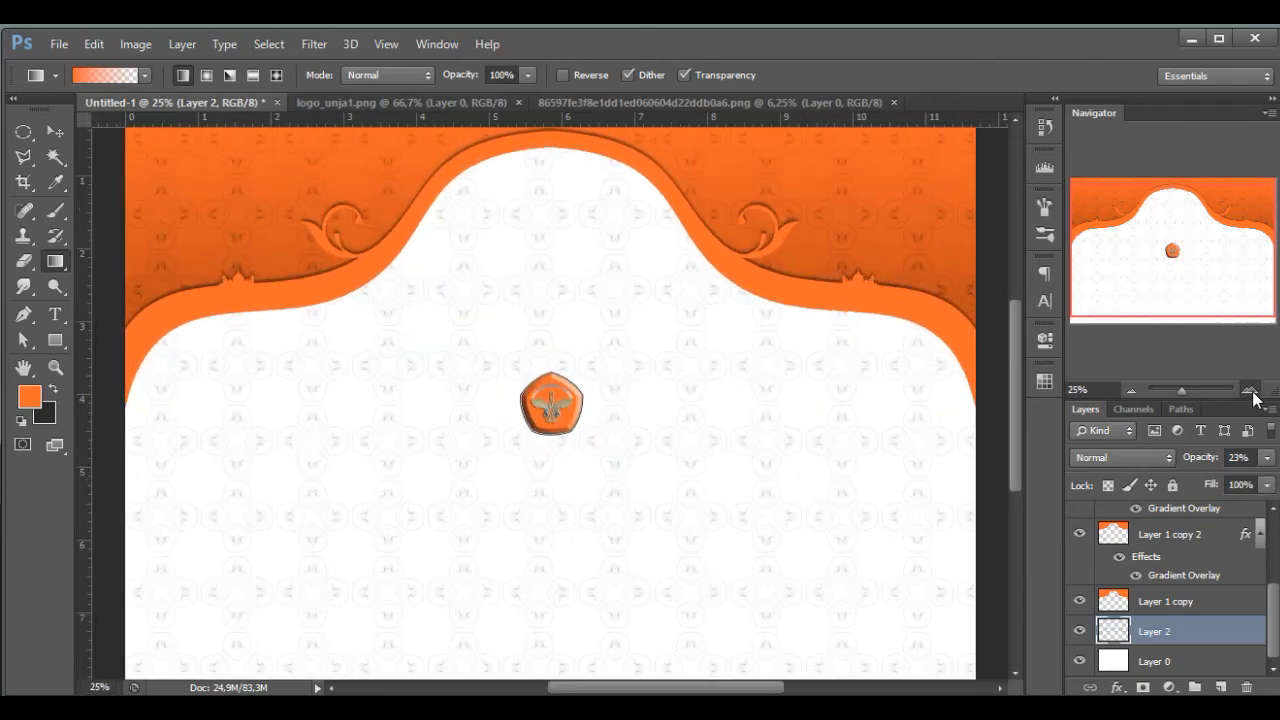
{"action": "left_click", "coordinate": [1250, 391]}
{"action": "left_click", "coordinate": [1250, 391]}
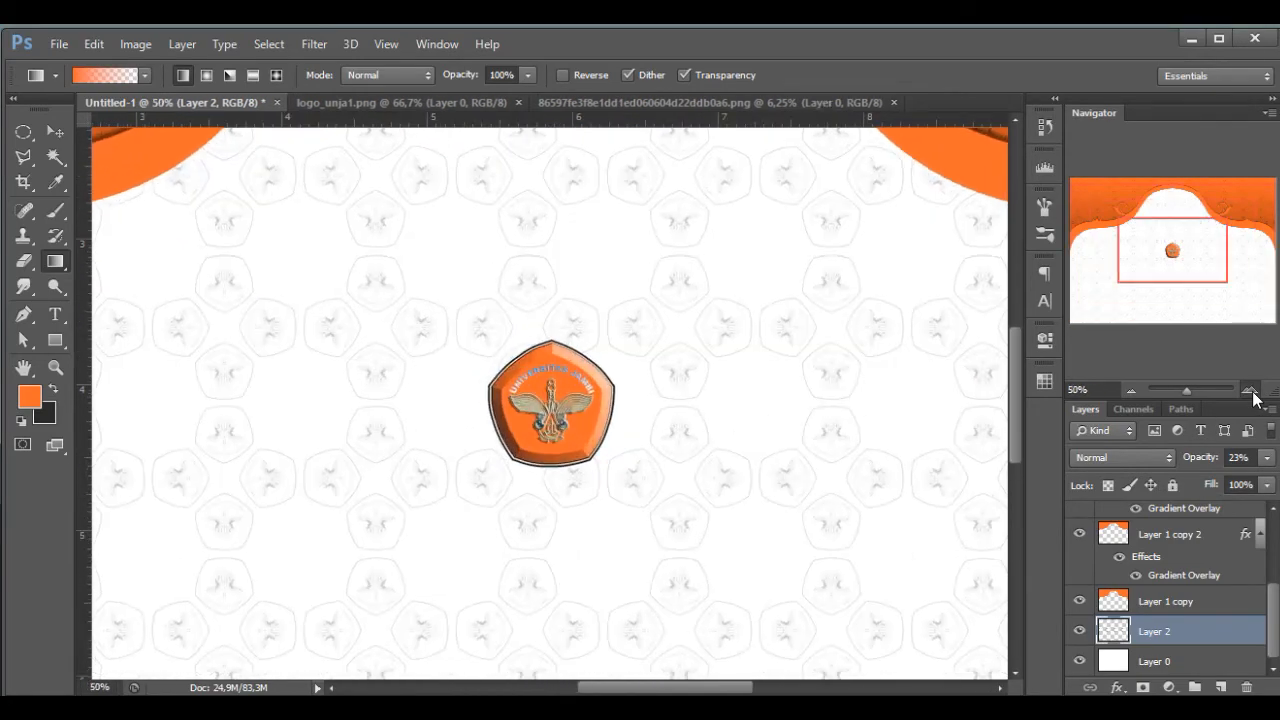
{"action": "left_click", "coordinate": [1250, 391]}
{"action": "scroll", "coordinate": [922, 319], "scroll_direction": "up", "scroll_amount": 5}
{"action": "scroll", "coordinate": [922, 319], "scroll_direction": "up", "scroll_amount": 5}
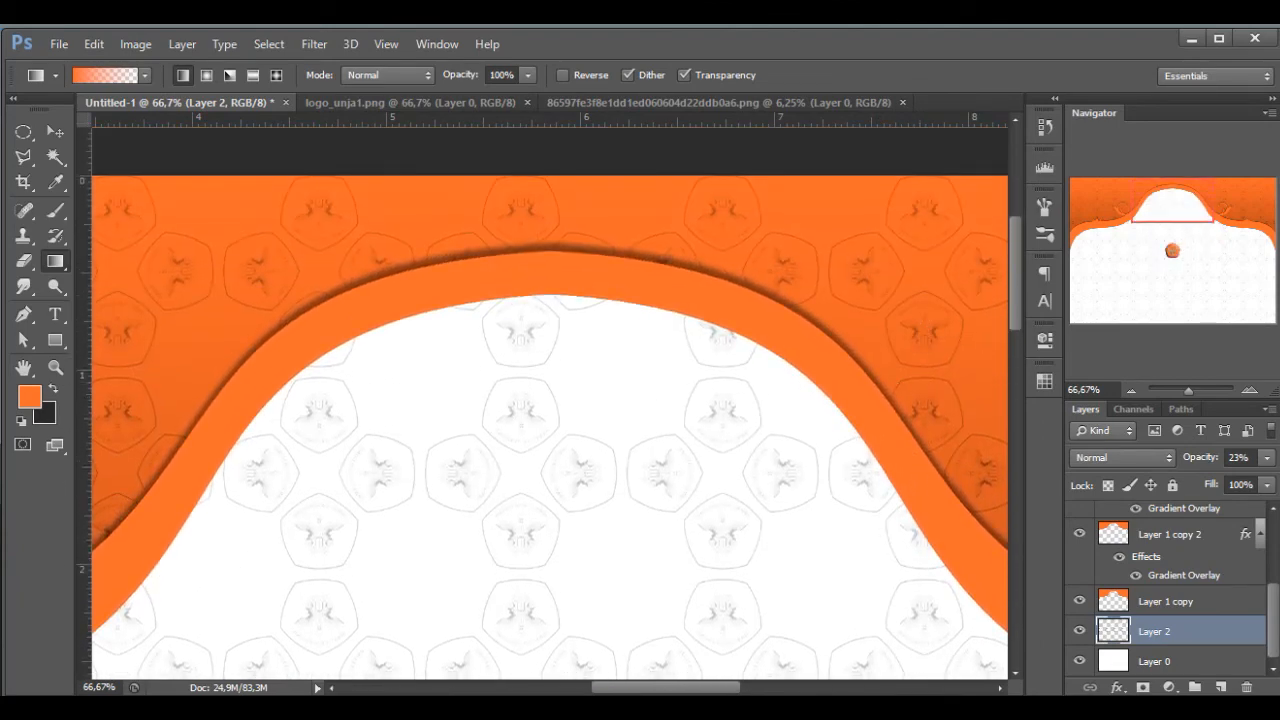
{"action": "left_click", "coordinate": [1250, 391]}
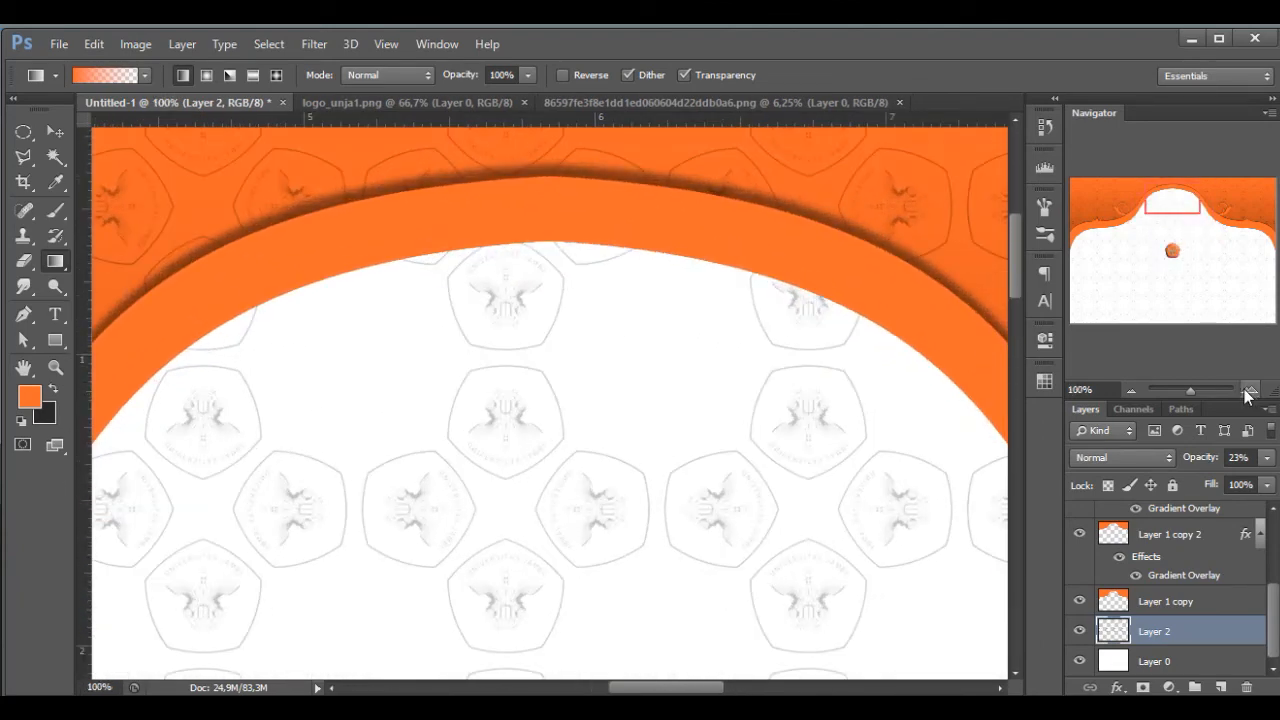
{"action": "left_click", "coordinate": [1131, 389]}
{"action": "left_click", "coordinate": [1131, 389]}
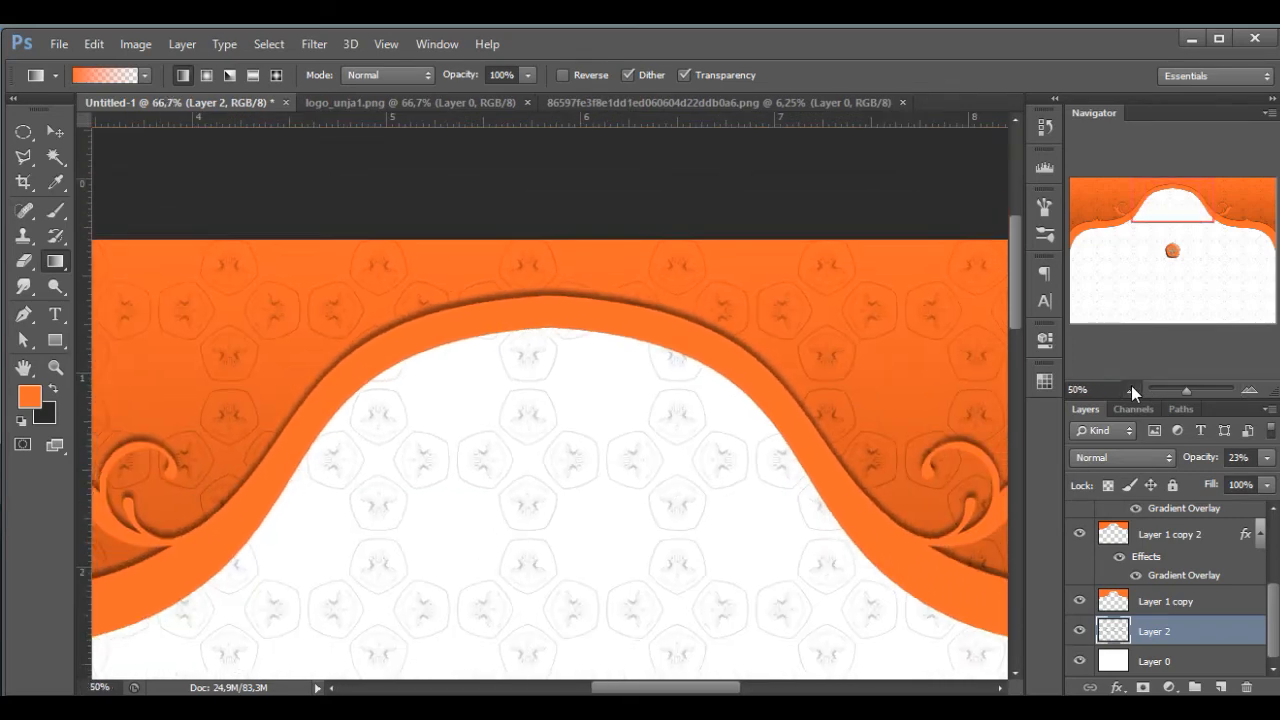
{"action": "left_click", "coordinate": [1131, 389]}
{"action": "left_click", "coordinate": [1131, 389]}
{"action": "left_click", "coordinate": [1131, 389]}
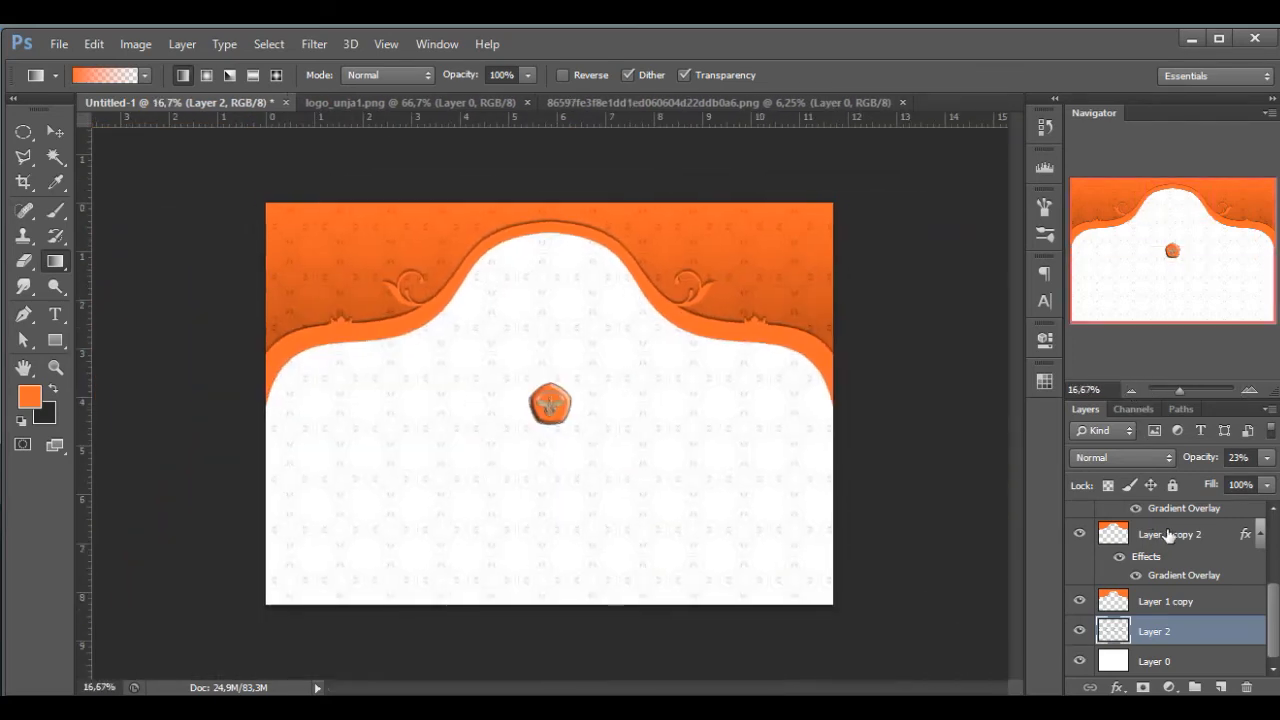
Step: Hide the logo layer and save the design as a JPEG named "sertifikat webinar unja" in the DESAIN folder
{"action": "scroll", "coordinate": [1115, 598], "scroll_direction": "up", "scroll_amount": 5}
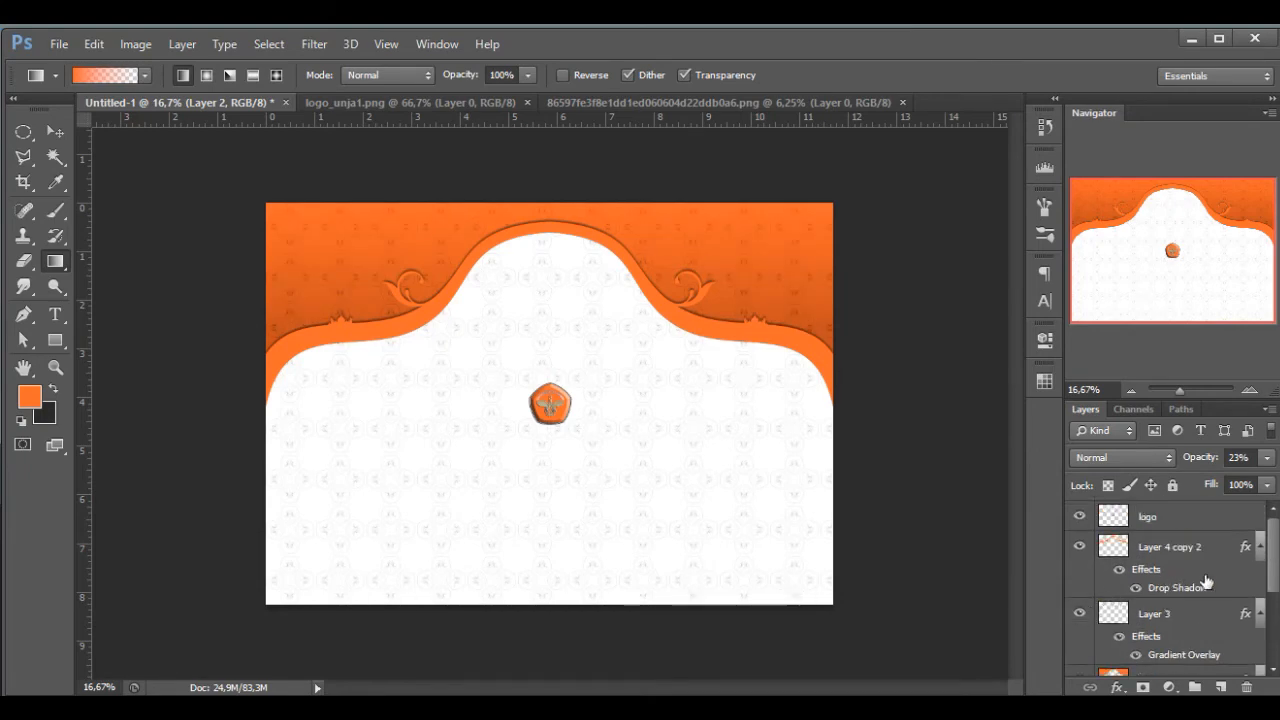
{"action": "left_click", "coordinate": [1079, 517]}
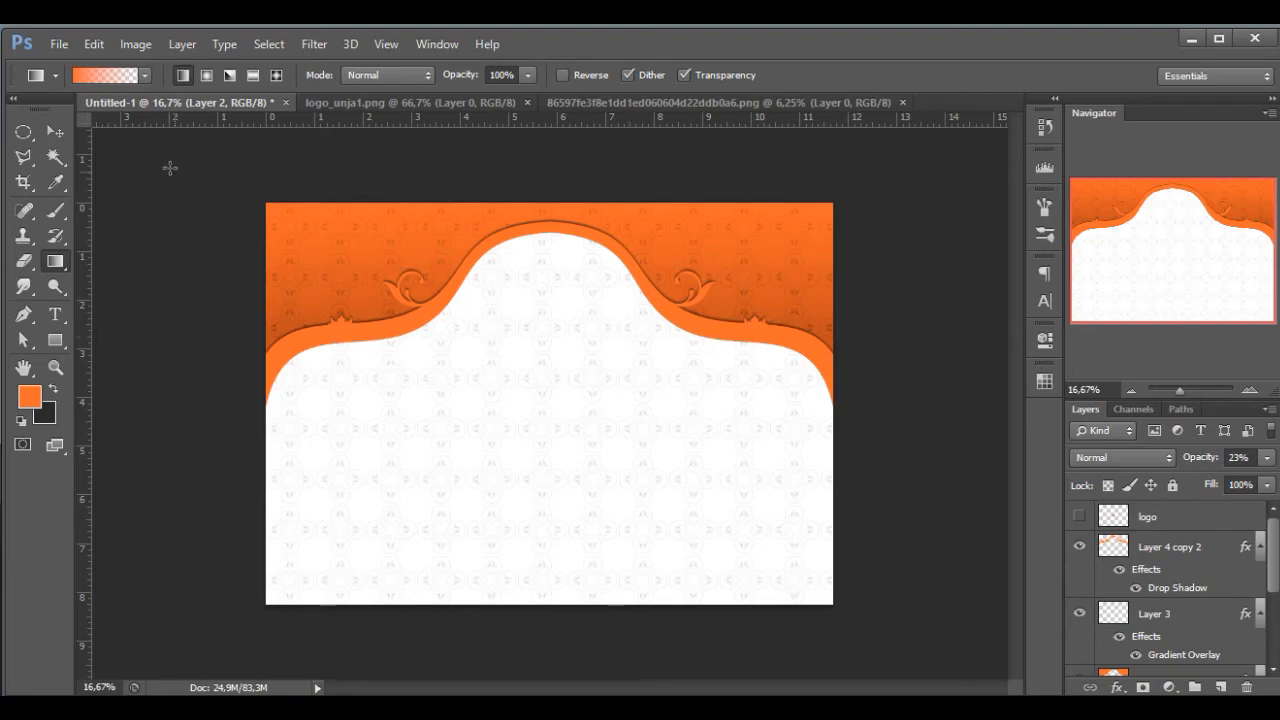
{"action": "left_click", "coordinate": [60, 44]}
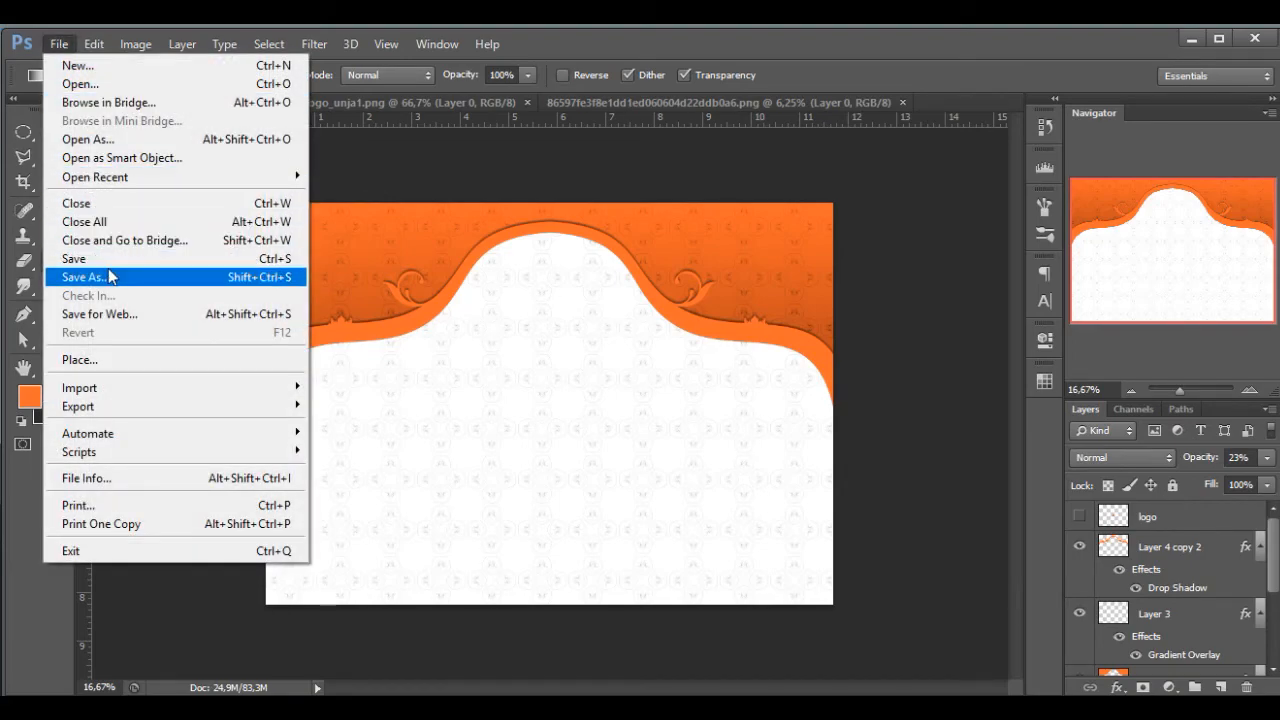
{"action": "left_click", "coordinate": [185, 276]}
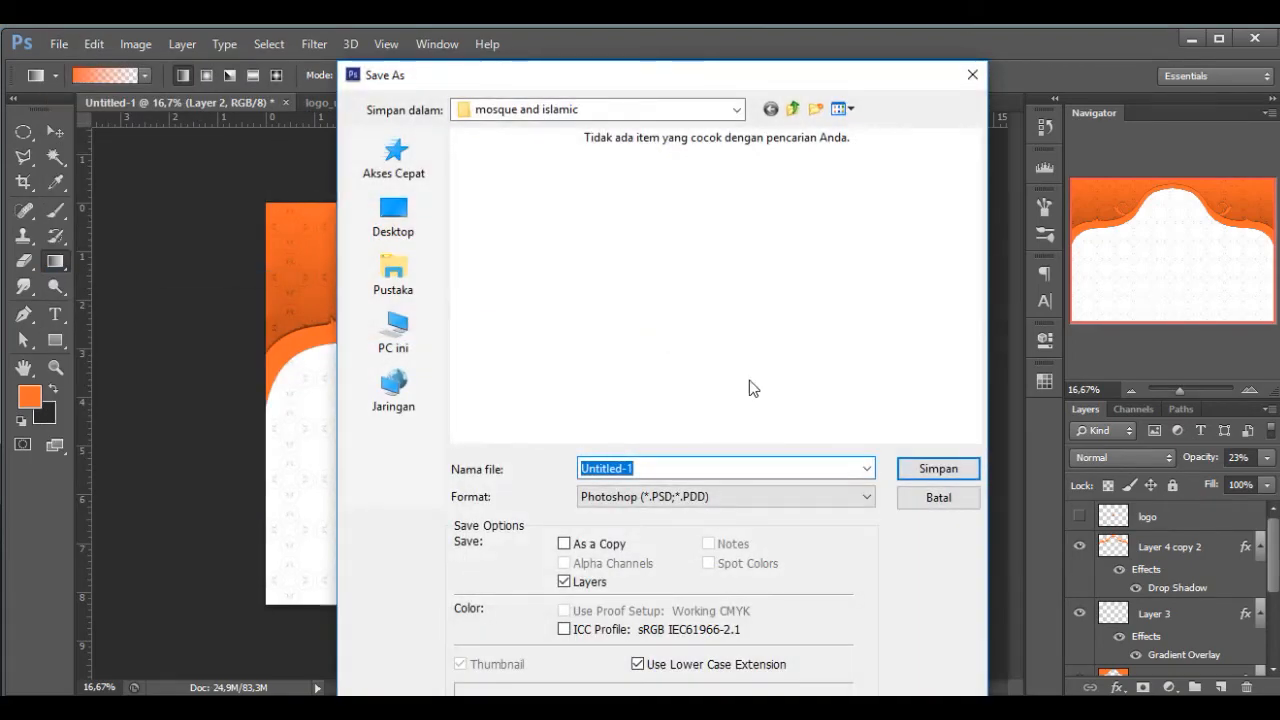
{"action": "left_click", "coordinate": [793, 110]}
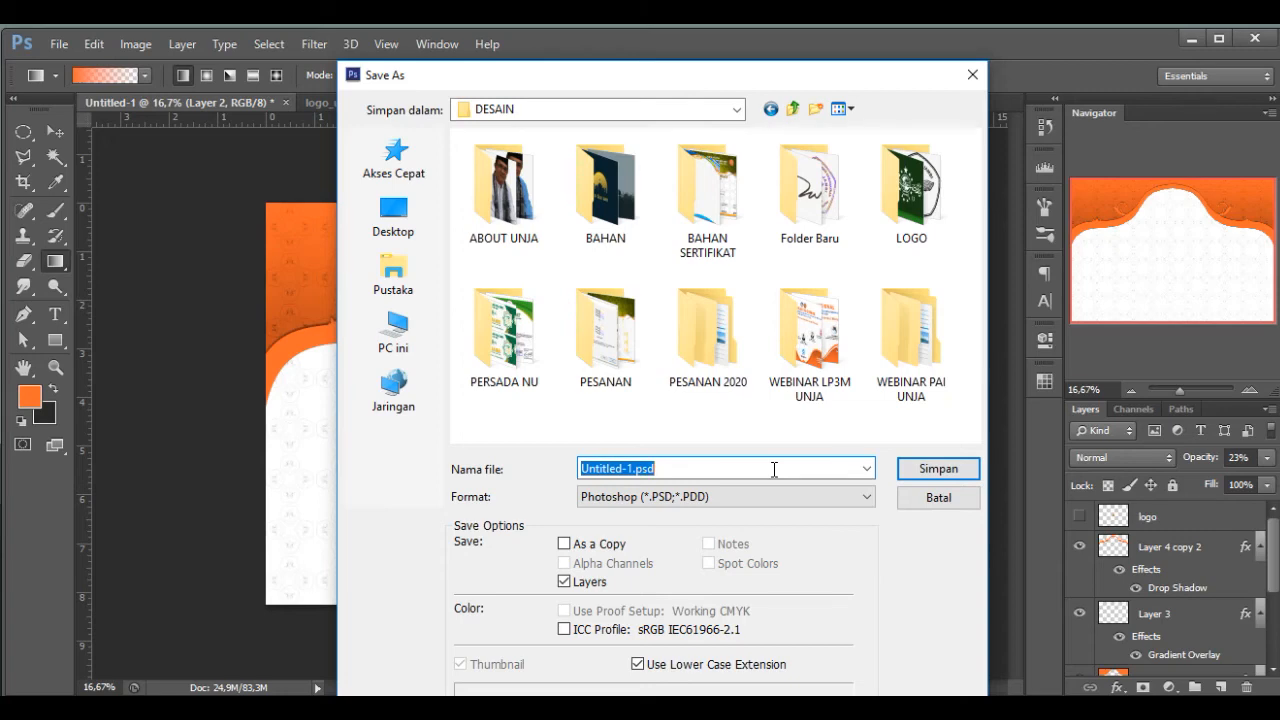
{"action": "type", "text": "sertifikat webinar"}
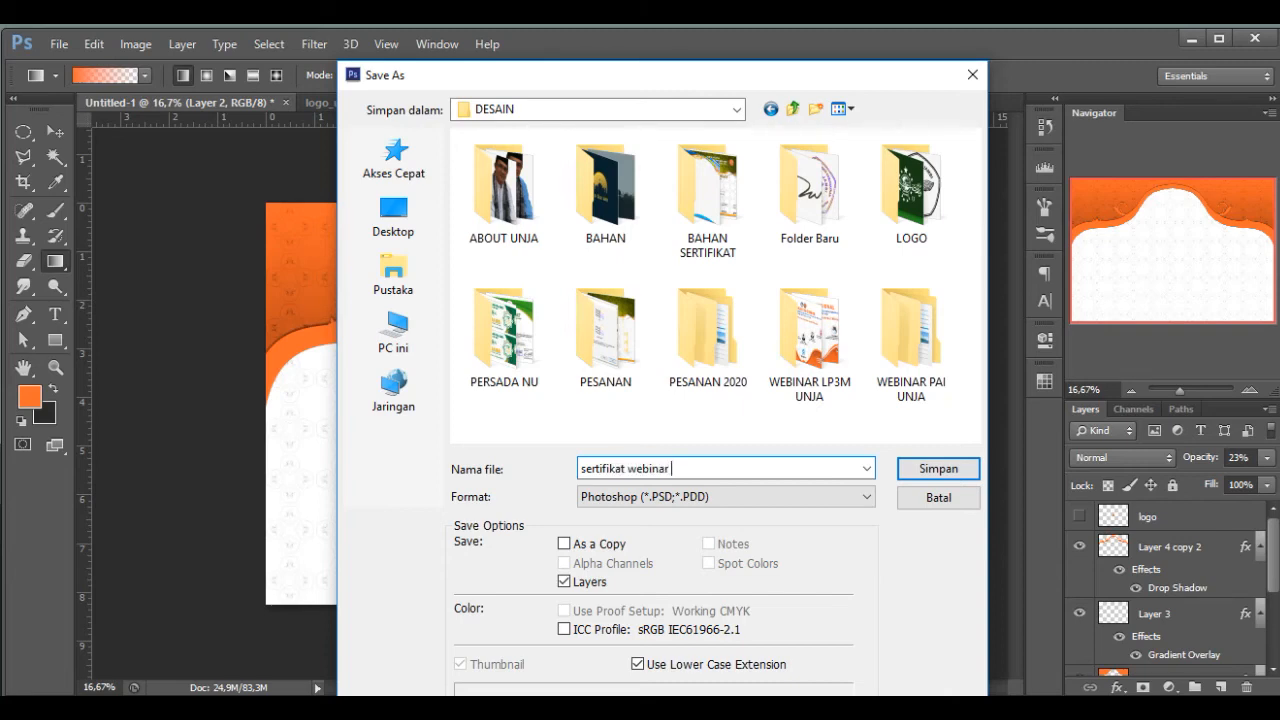
{"action": "type", "text": "unja"}
{"action": "left_click", "coordinate": [751, 496]}
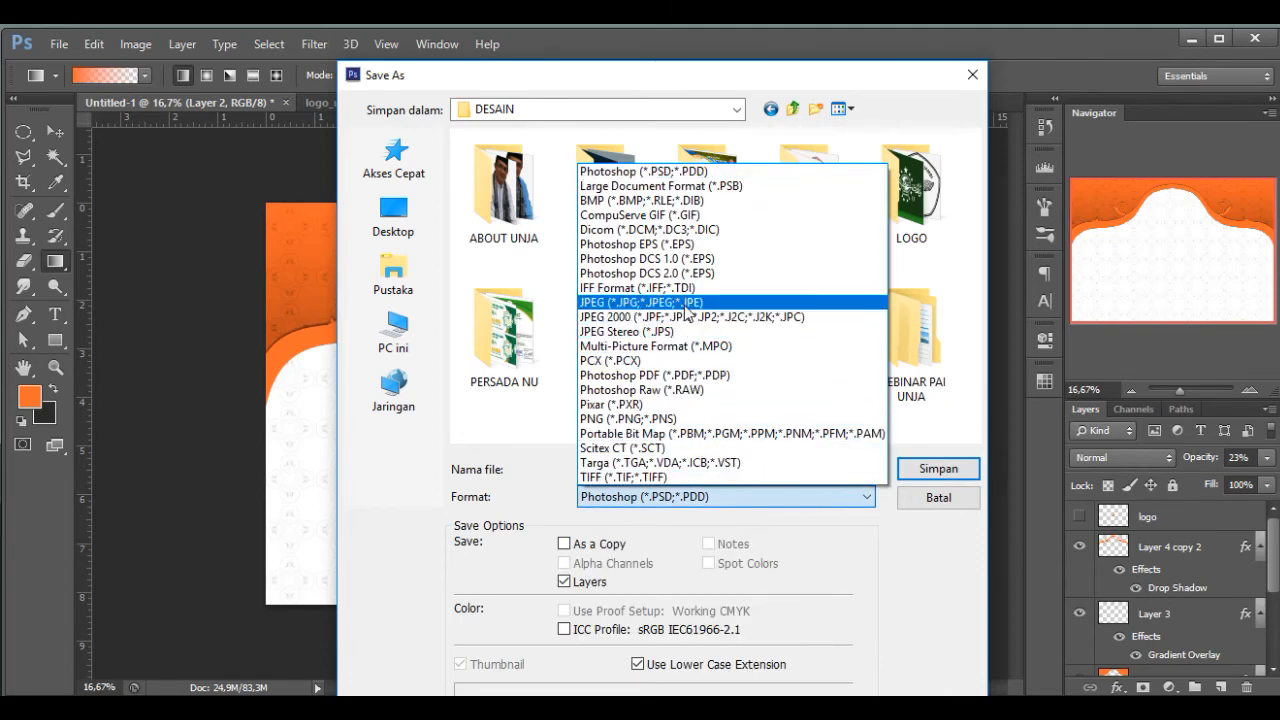
{"action": "left_click", "coordinate": [790, 294]}
{"action": "left_click", "coordinate": [958, 472]}
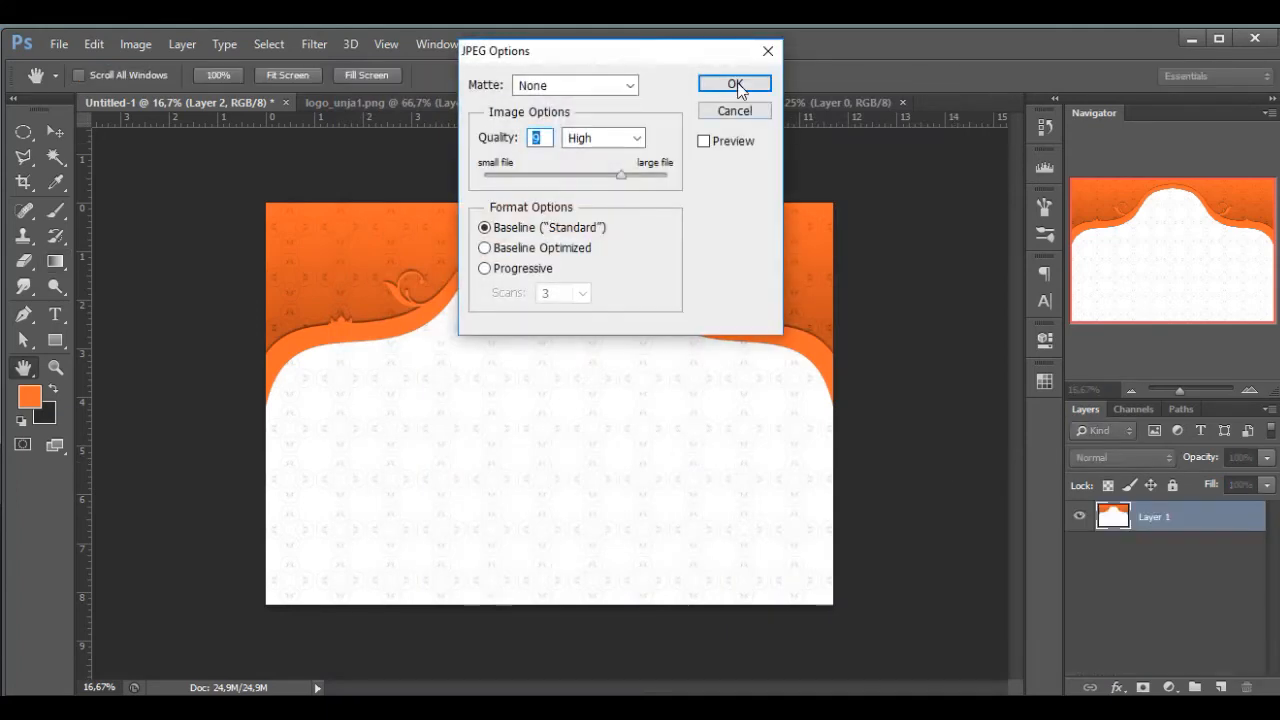
{"action": "left_click", "coordinate": [735, 84]}
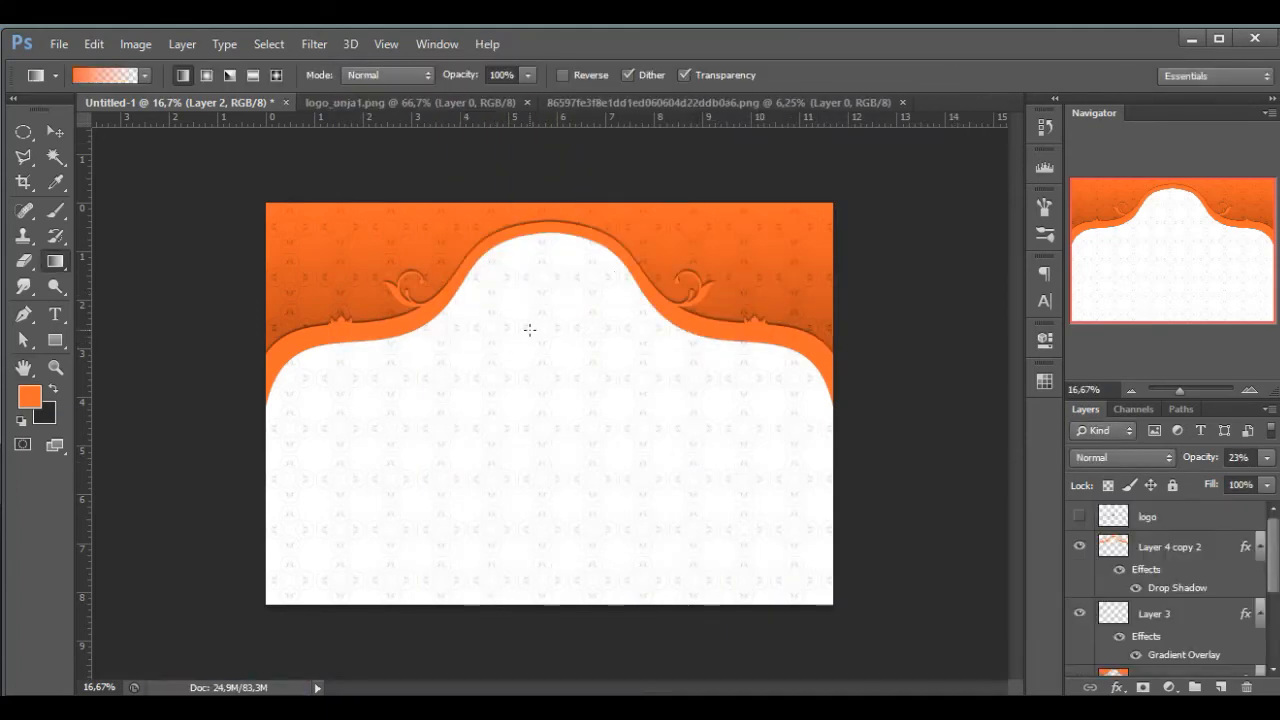
Step: Switch to File Explorer and view the saved image "sertifikat webinar unja" in the DESAIN folder on drive D:
{"action": "left_click", "coordinate": [1250, 390]}
{"action": "left_click_drag", "start_coordinate": [1194, 271], "coordinate": [1217, 242]}
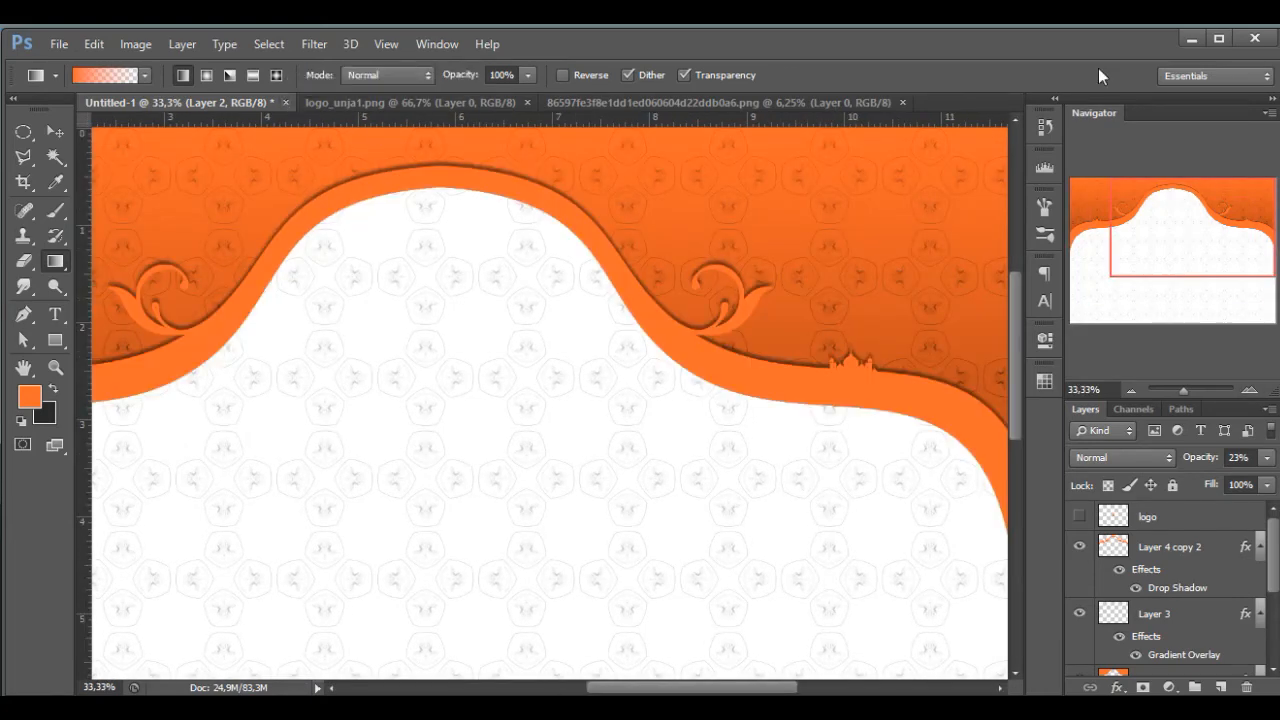
{"action": "left_click", "coordinate": [1196, 39]}
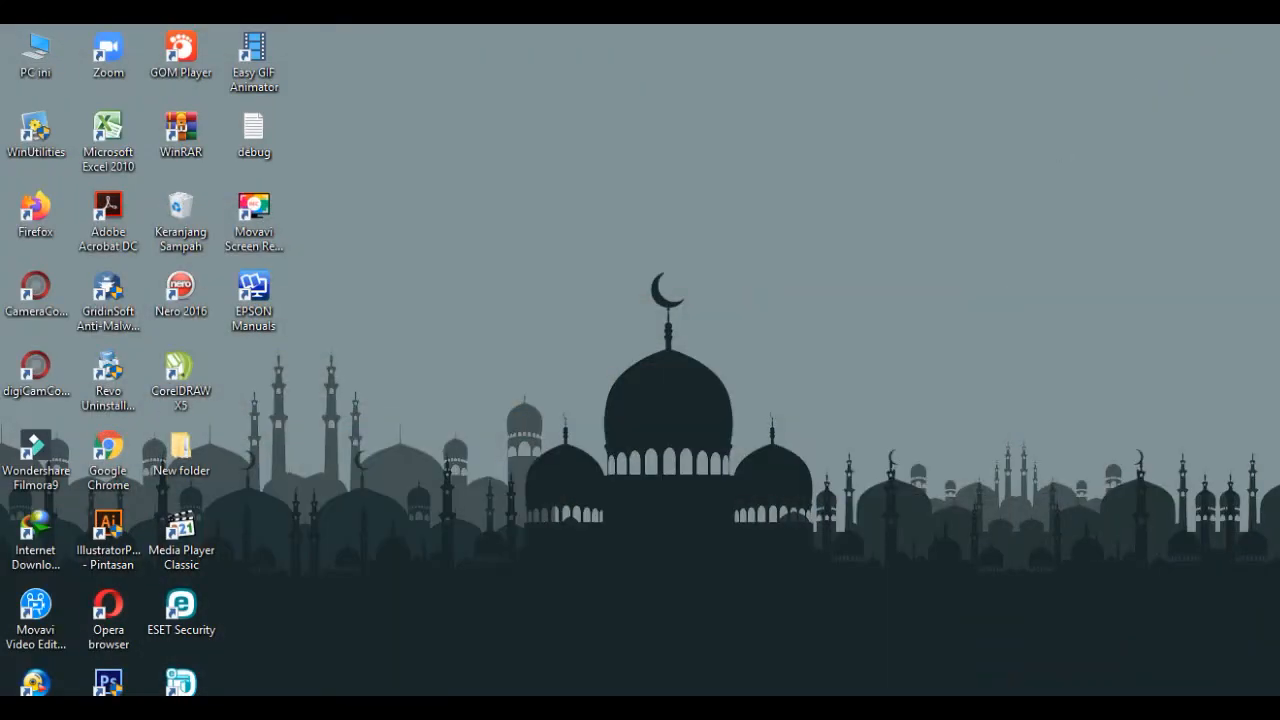
{"action": "left_click", "coordinate": [264, 705]}
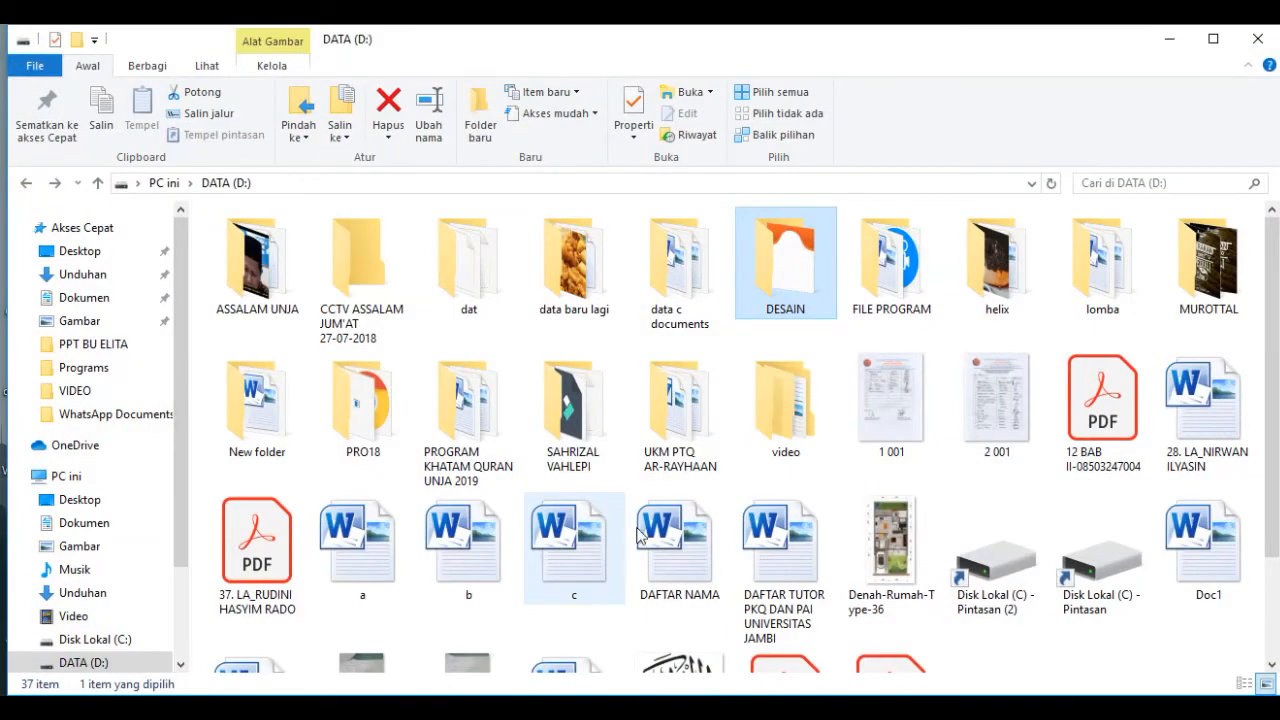
{"action": "double_click", "coordinate": [800, 262]}
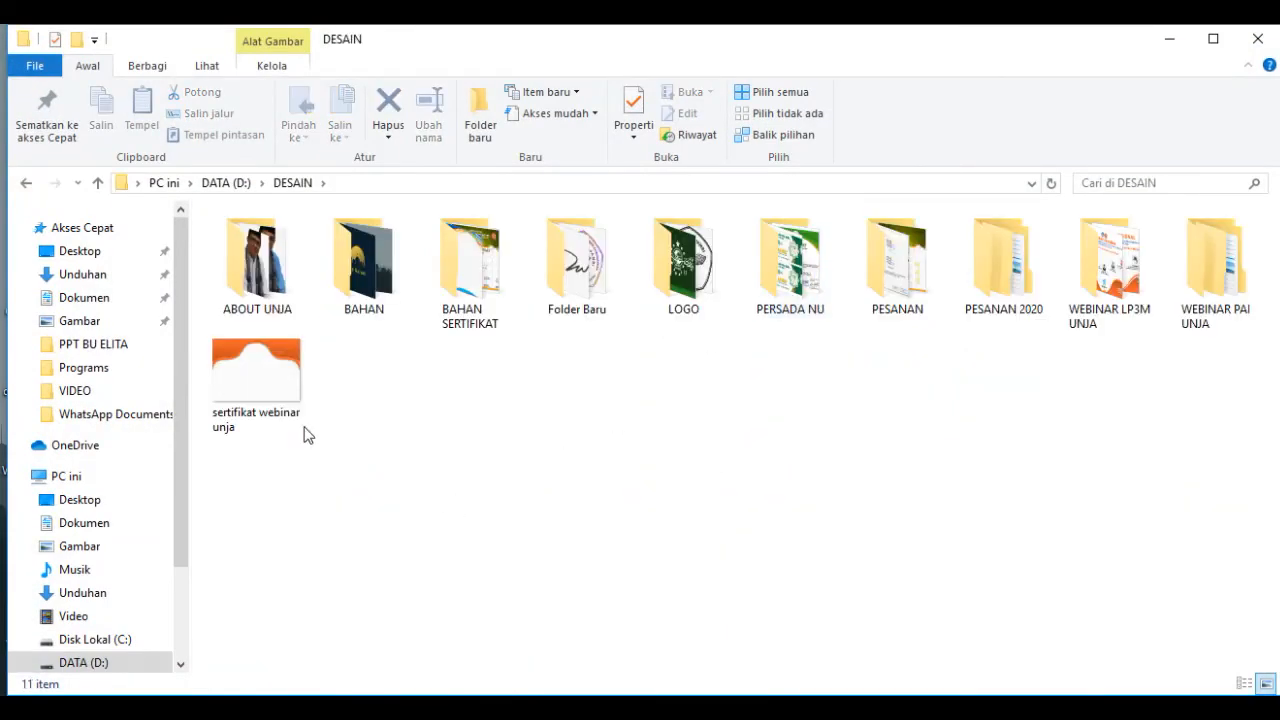
{"action": "double_click", "coordinate": [251, 377]}
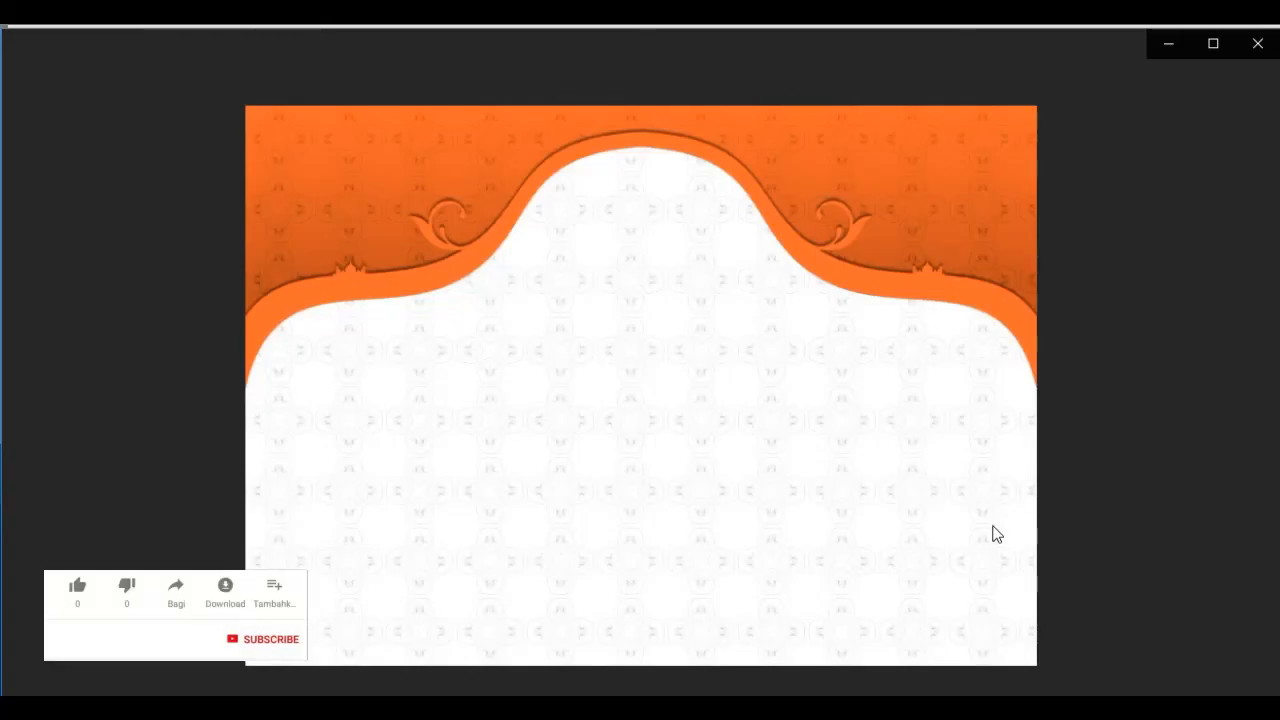
{"action": "left_click", "coordinate": [1257, 44]}
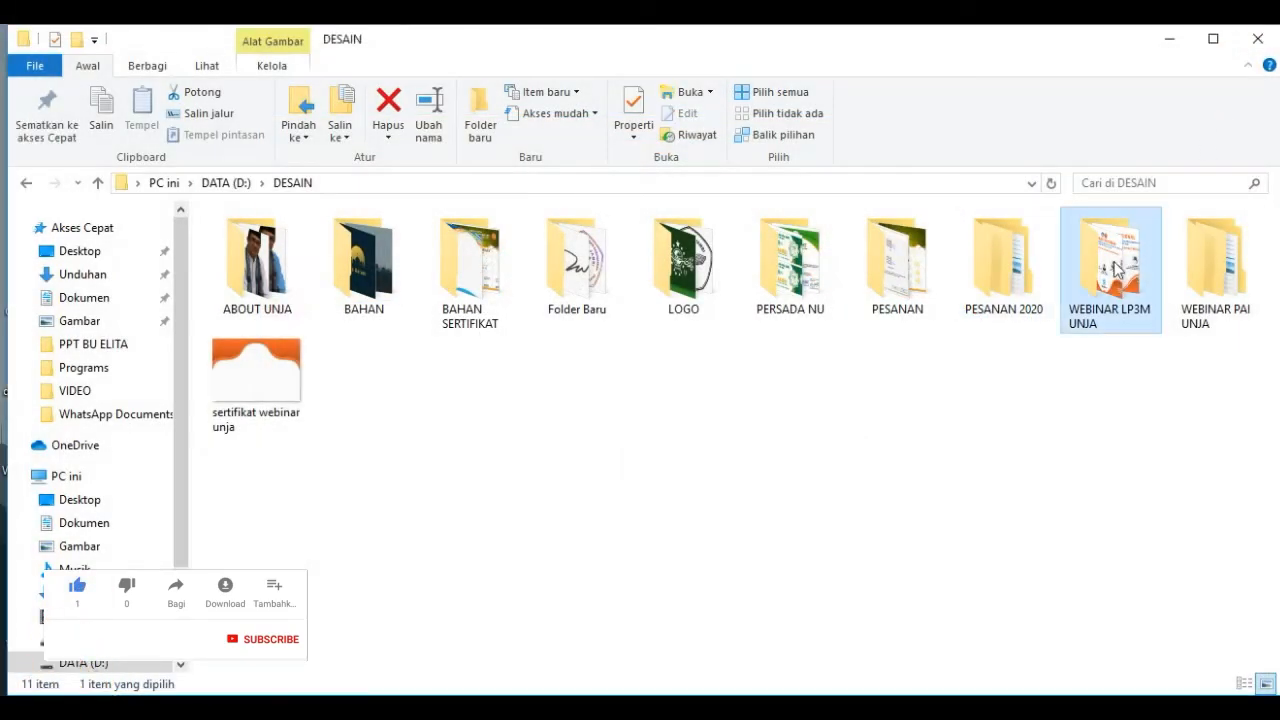
Step: Open the Publisher file "sertifikat webinar LP3M" from the WEBINAR LP3M UNJA folder in Microsoft Publisher
{"action": "double_click", "coordinate": [1100, 245]}
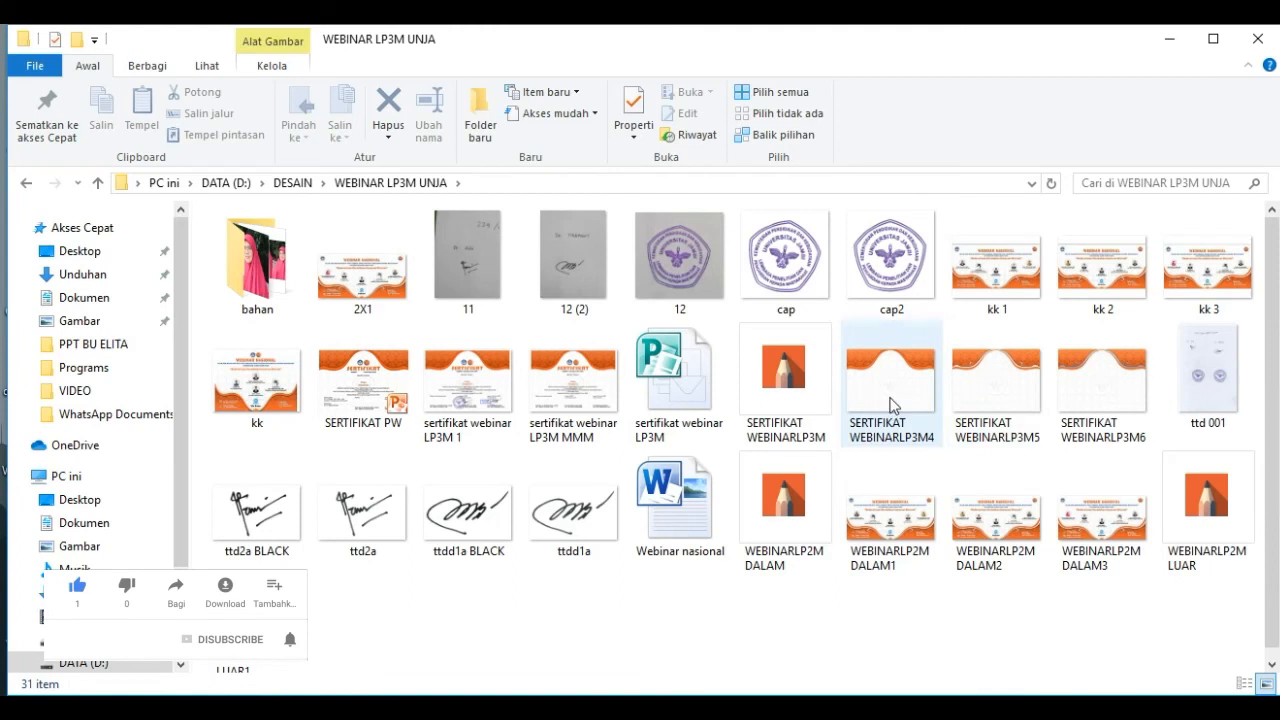
{"action": "left_click", "coordinate": [645, 380]}
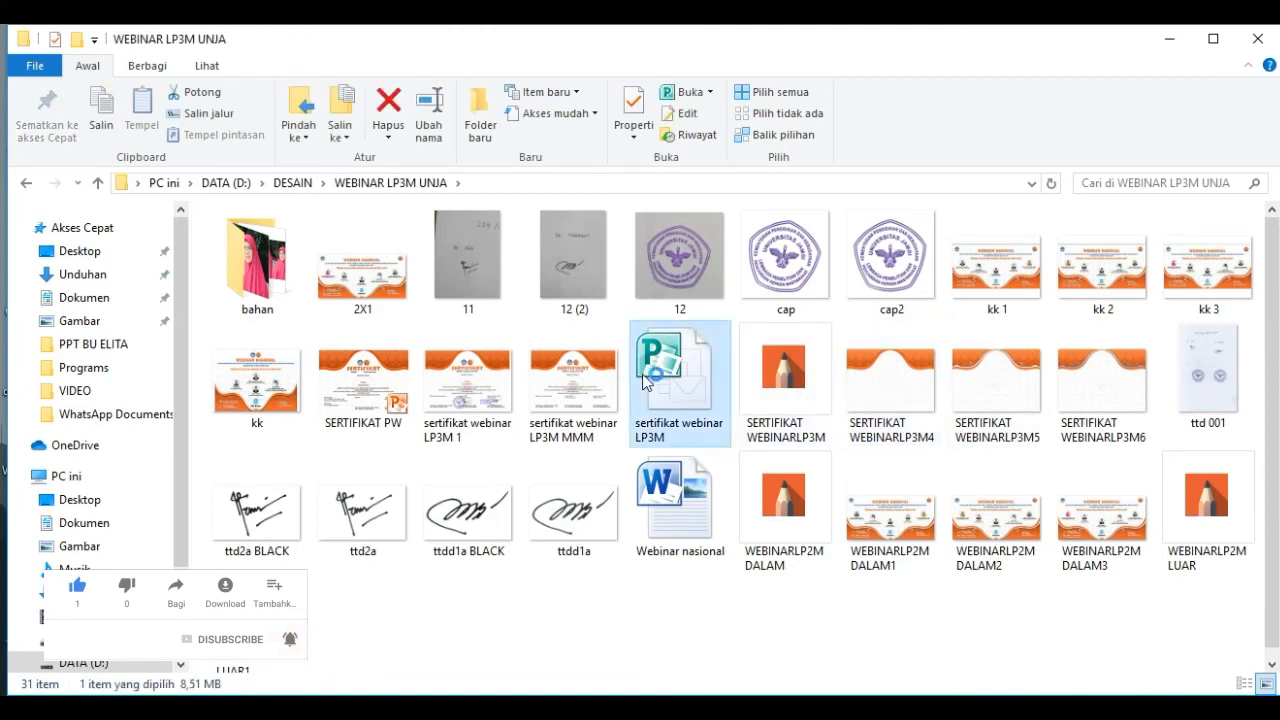
{"action": "double_click", "coordinate": [645, 380]}
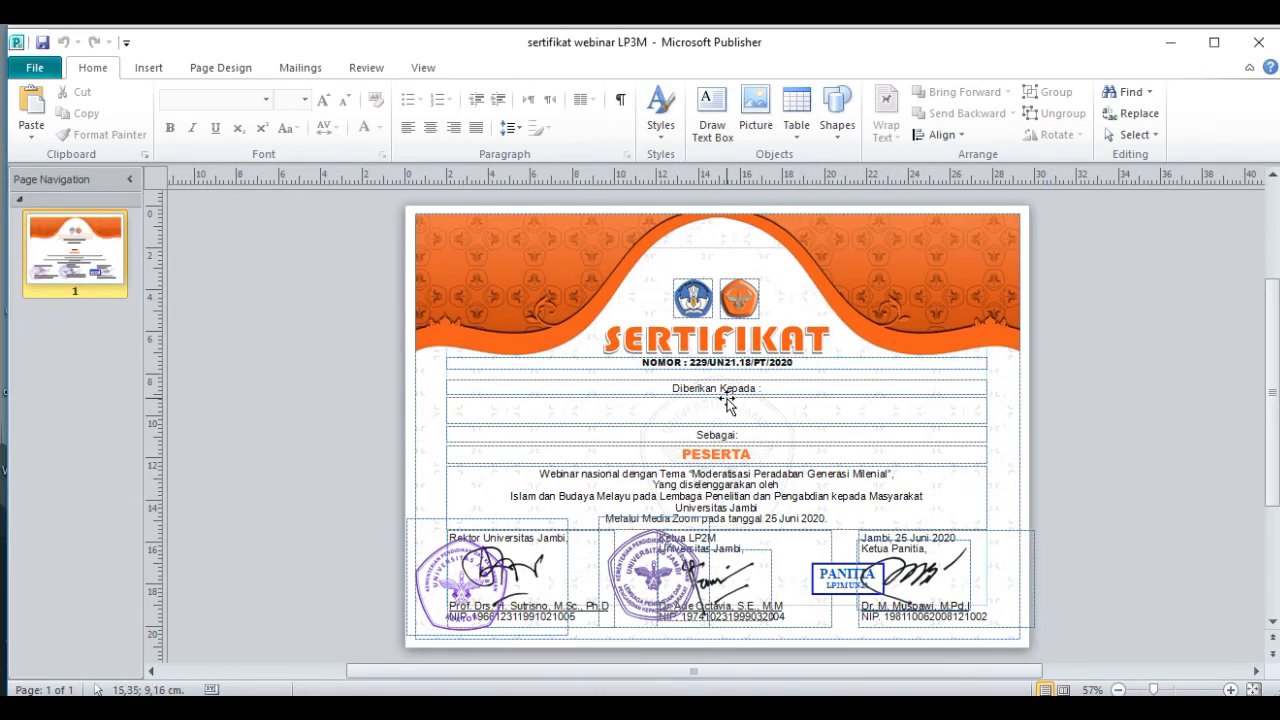
Step: Examine the existing certificate's layout and its orange background picture up close
{"action": "left_click", "coordinate": [1231, 689]}
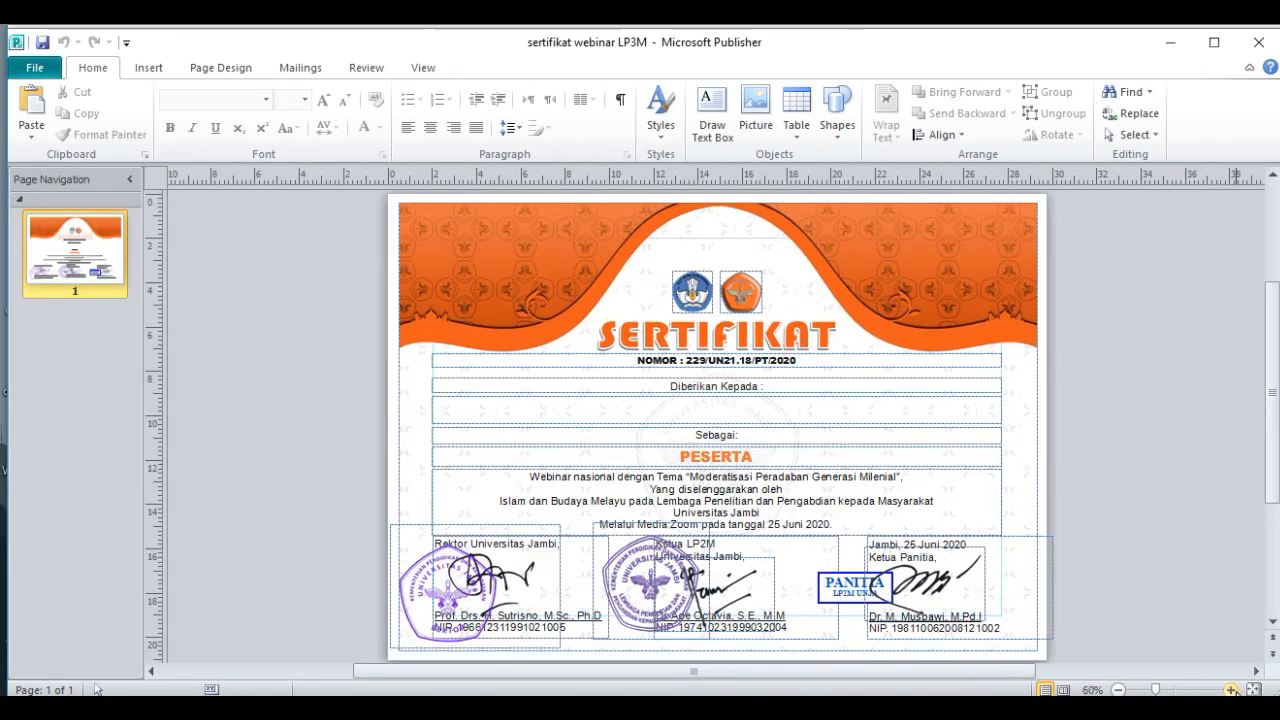
{"action": "left_click", "coordinate": [1231, 689]}
{"action": "left_click", "coordinate": [1231, 689]}
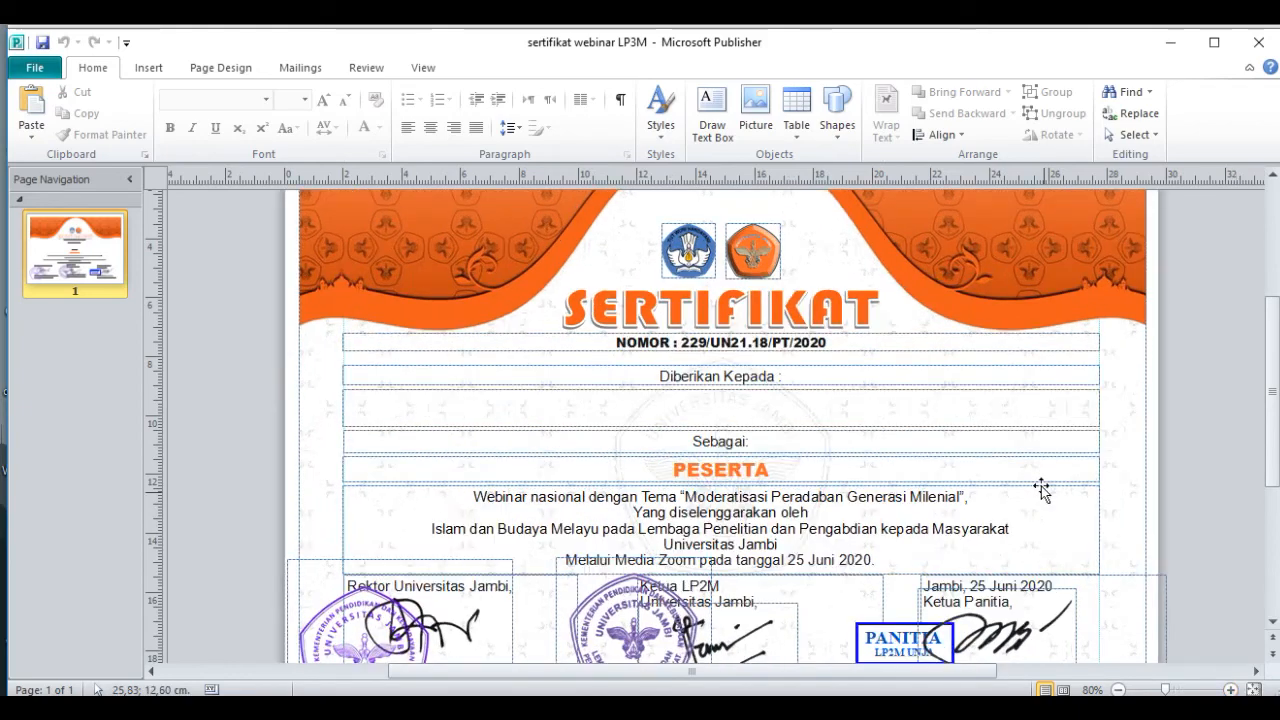
{"action": "scroll", "coordinate": [1043, 480], "scroll_direction": "up", "scroll_amount": 2}
{"action": "left_click", "coordinate": [998, 364]}
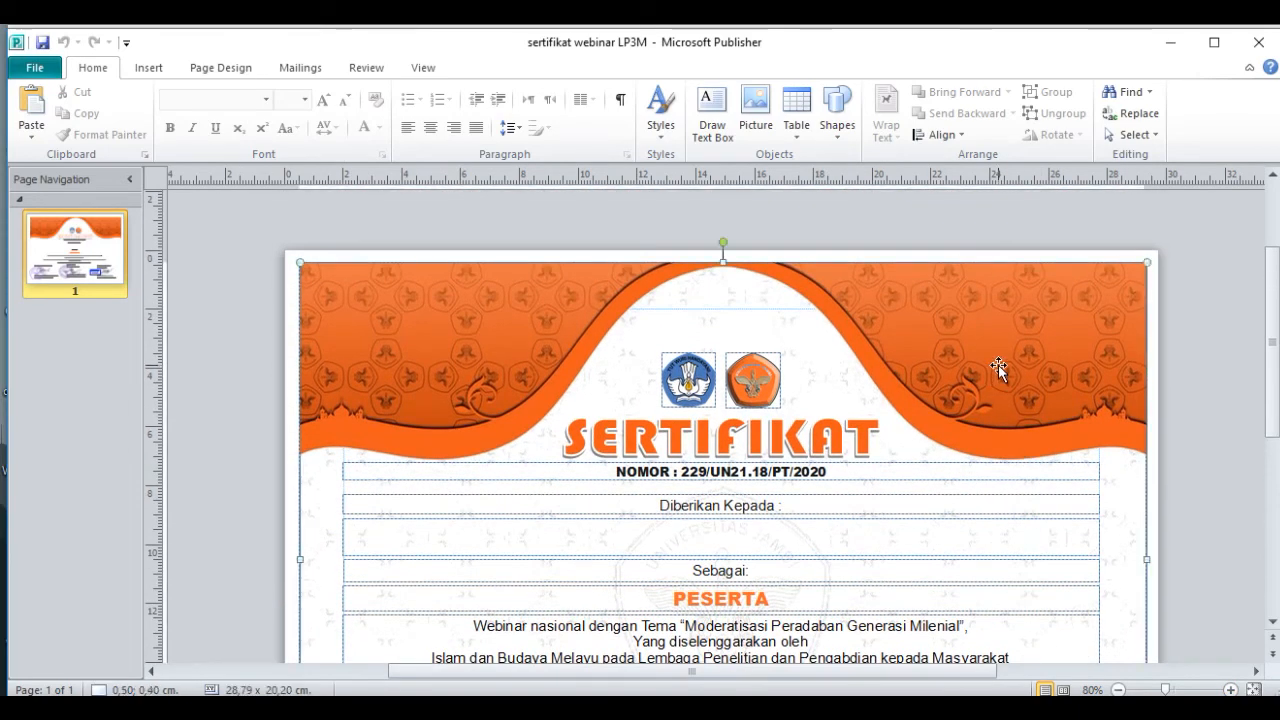
{"action": "scroll", "coordinate": [1011, 366], "scroll_direction": "down", "scroll_amount": 1}
{"action": "left_click", "coordinate": [1119, 689]}
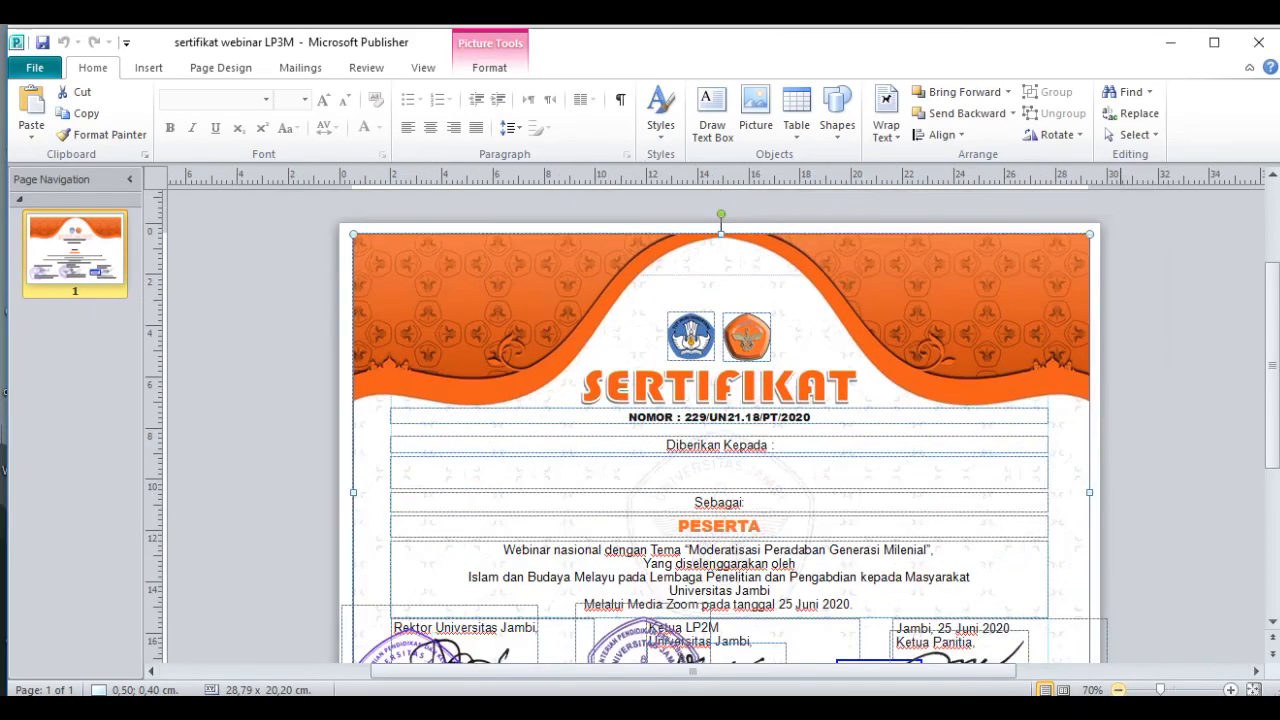
{"action": "left_click", "coordinate": [1119, 689]}
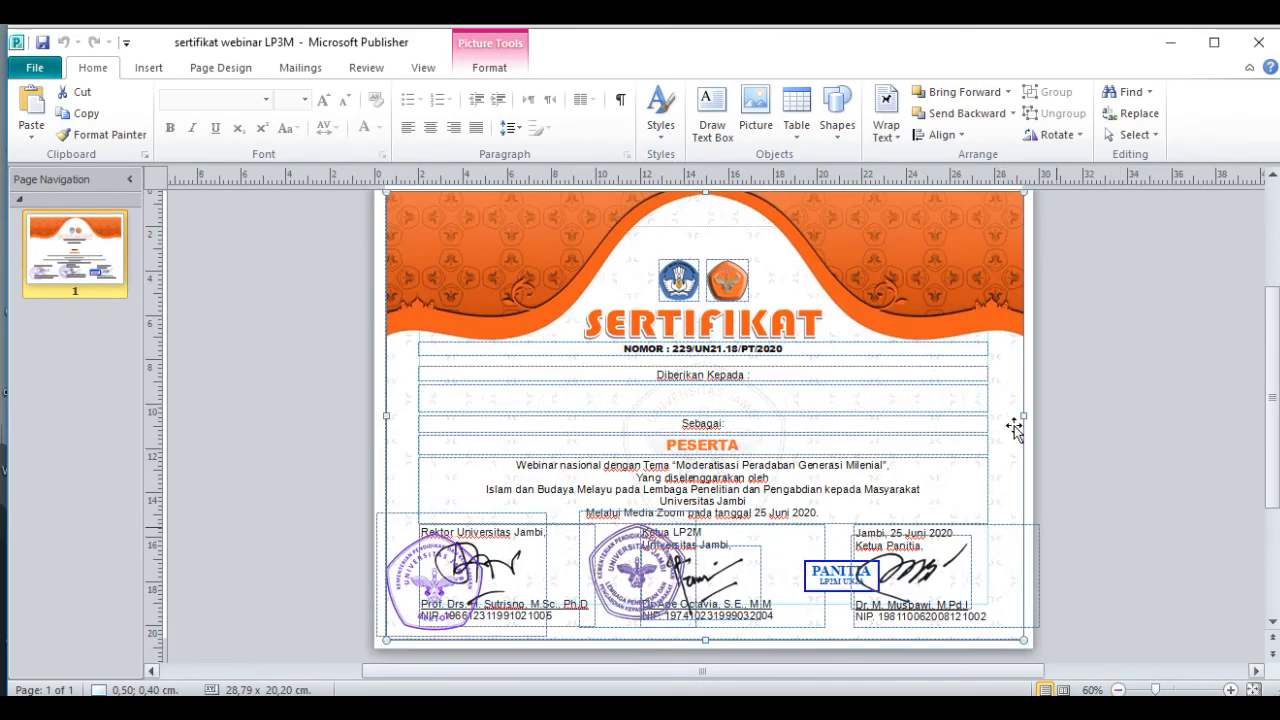
Step: Replace the certificate's background picture with "sertifikat webinar unja" from the DESAIN folder on drive D:
{"action": "right_click", "coordinate": [982, 292]}
{"action": "mouse_move", "coordinate": [1110, 469]}
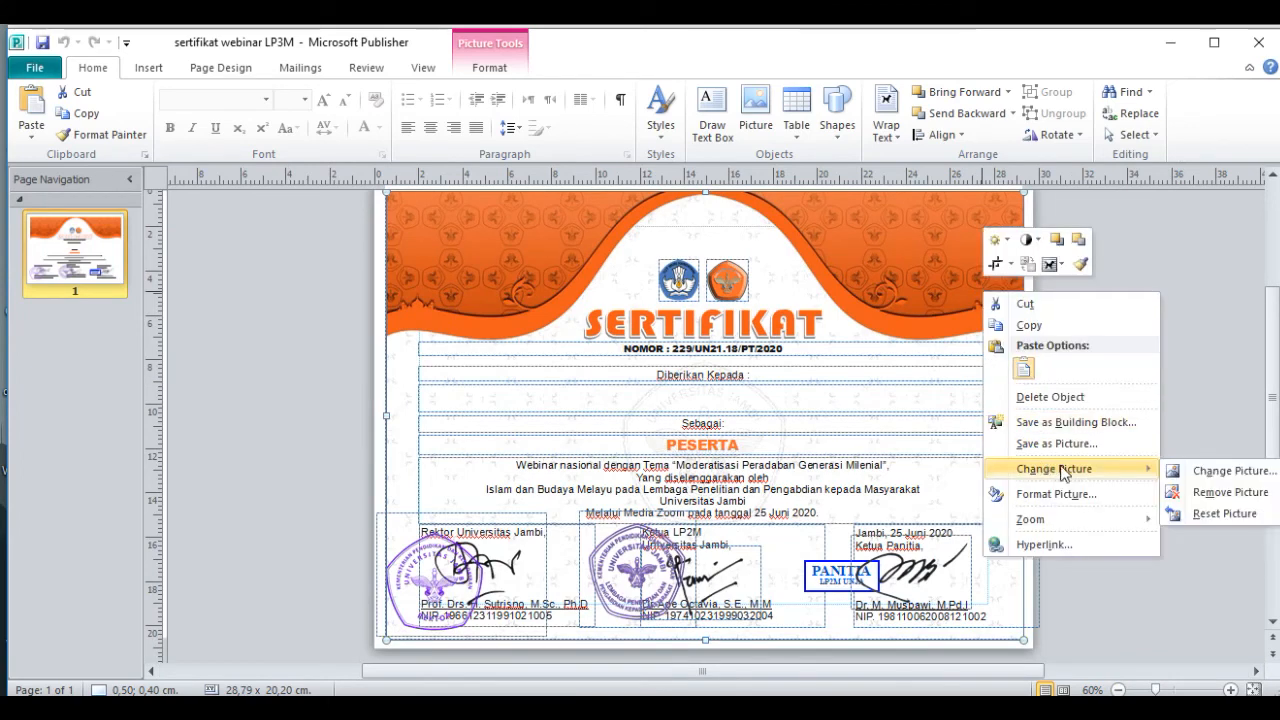
{"action": "left_click", "coordinate": [1200, 471]}
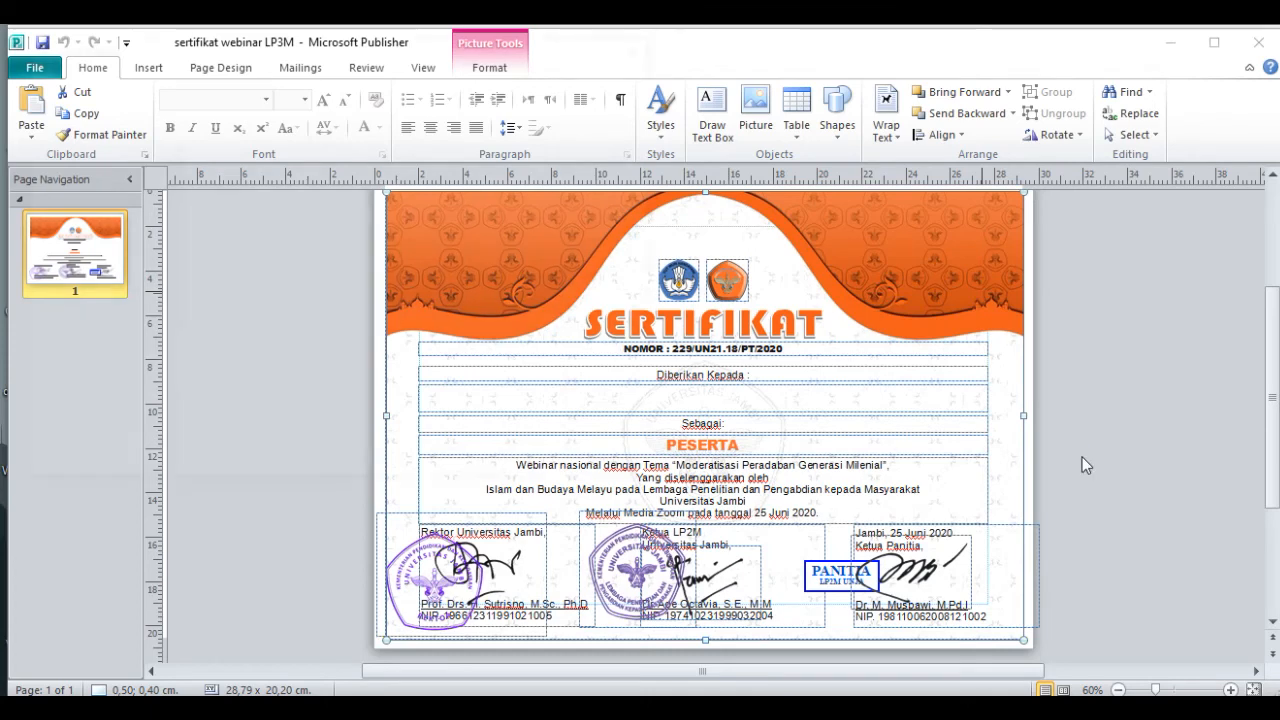
{"action": "scroll", "coordinate": [149, 354], "scroll_direction": "down", "scroll_amount": 3}
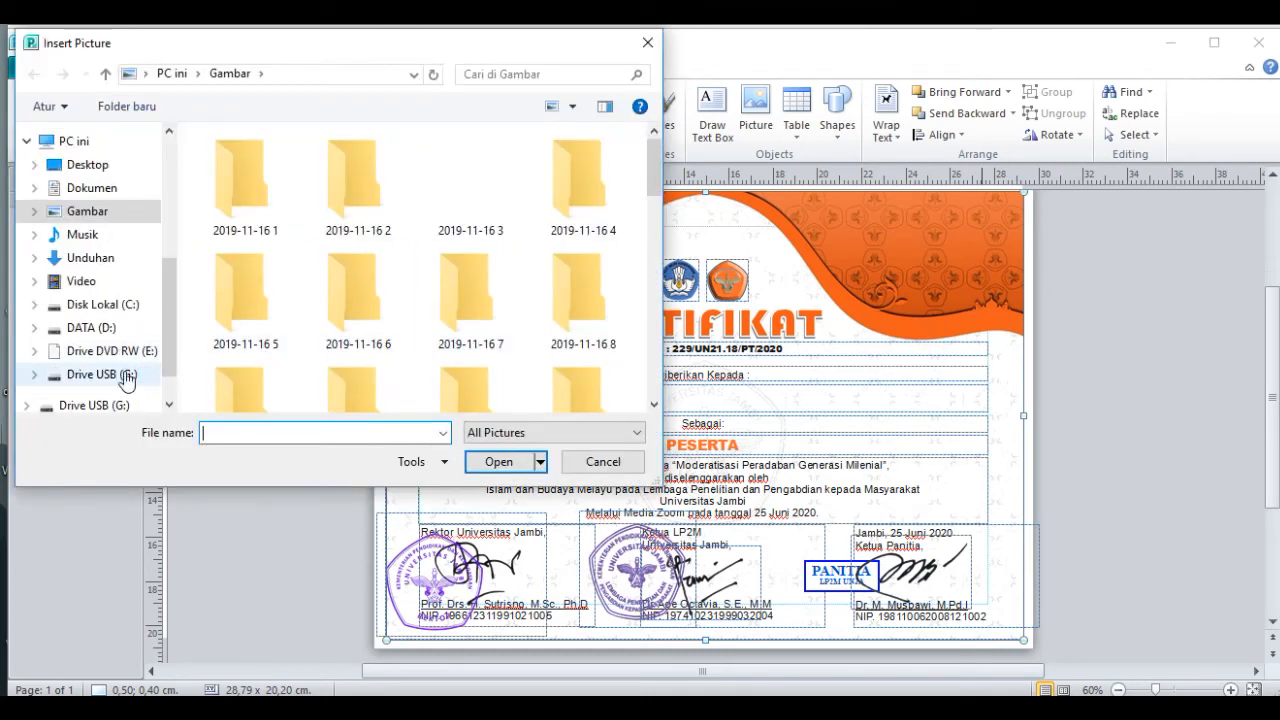
{"action": "left_click", "coordinate": [91, 328]}
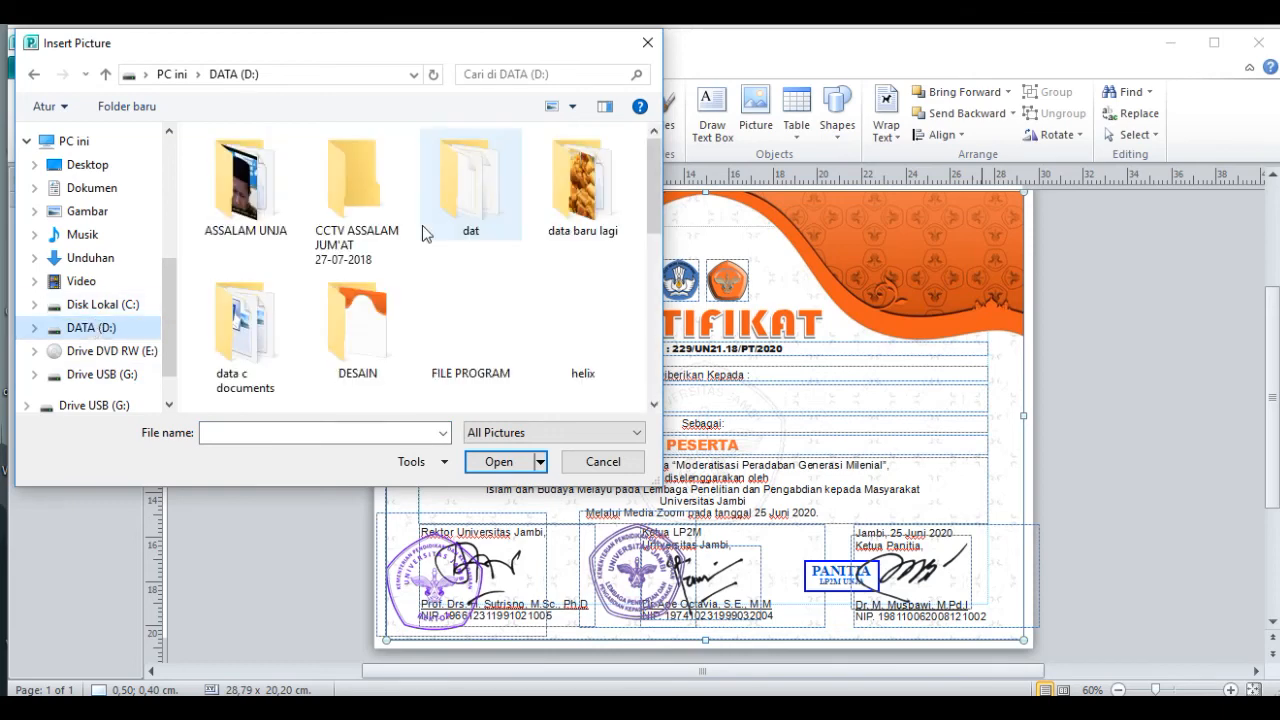
{"action": "double_click", "coordinate": [357, 320]}
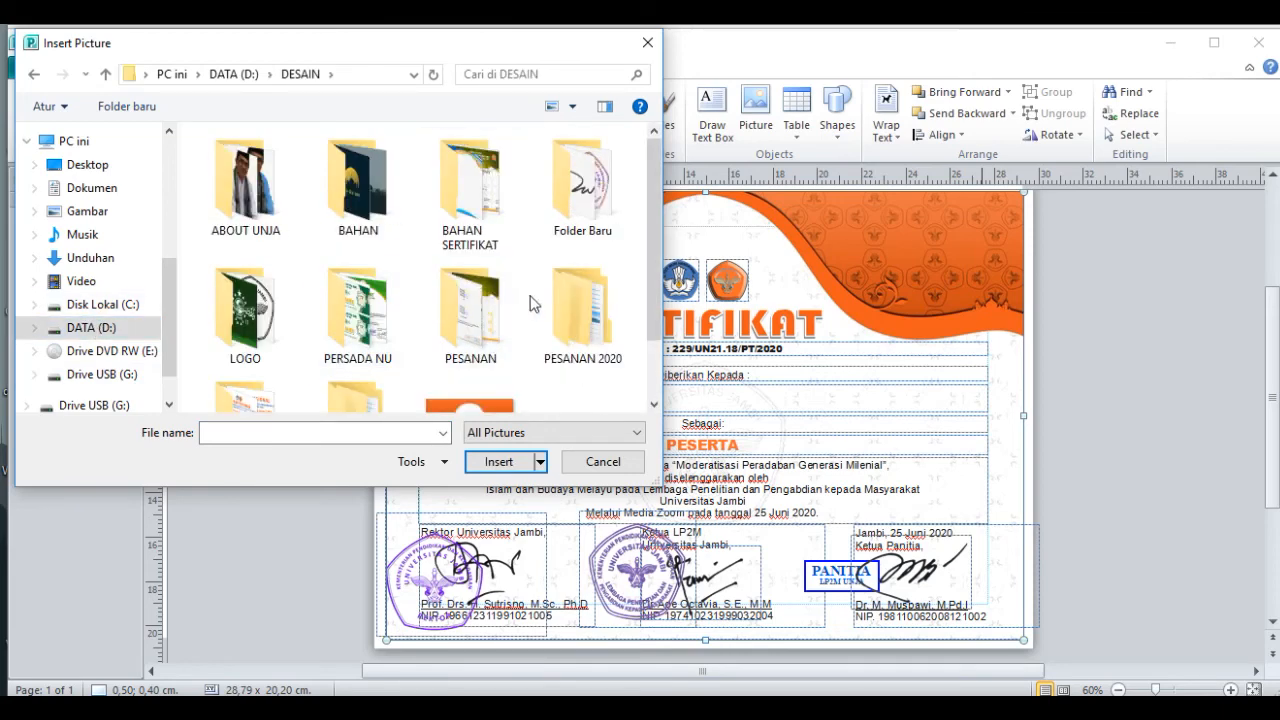
{"action": "scroll", "coordinate": [525, 320], "scroll_direction": "down", "scroll_amount": 2}
{"action": "left_click", "coordinate": [510, 357]}
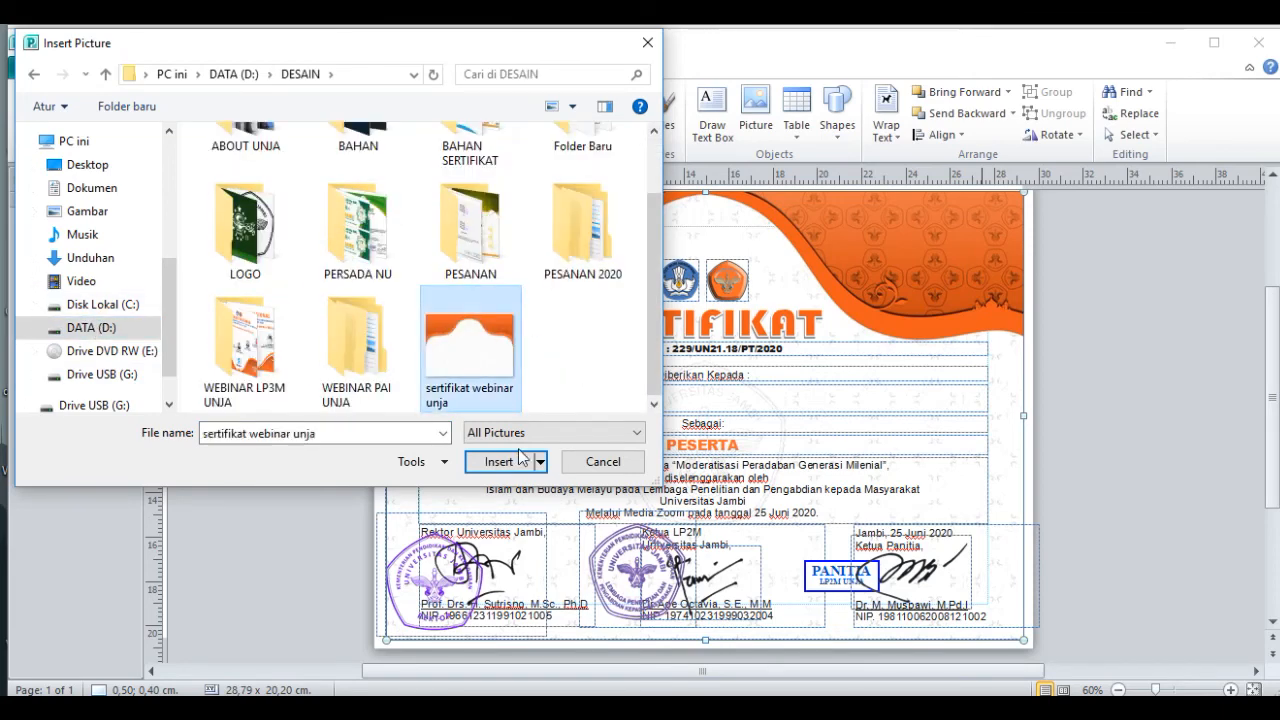
{"action": "left_click", "coordinate": [499, 461]}
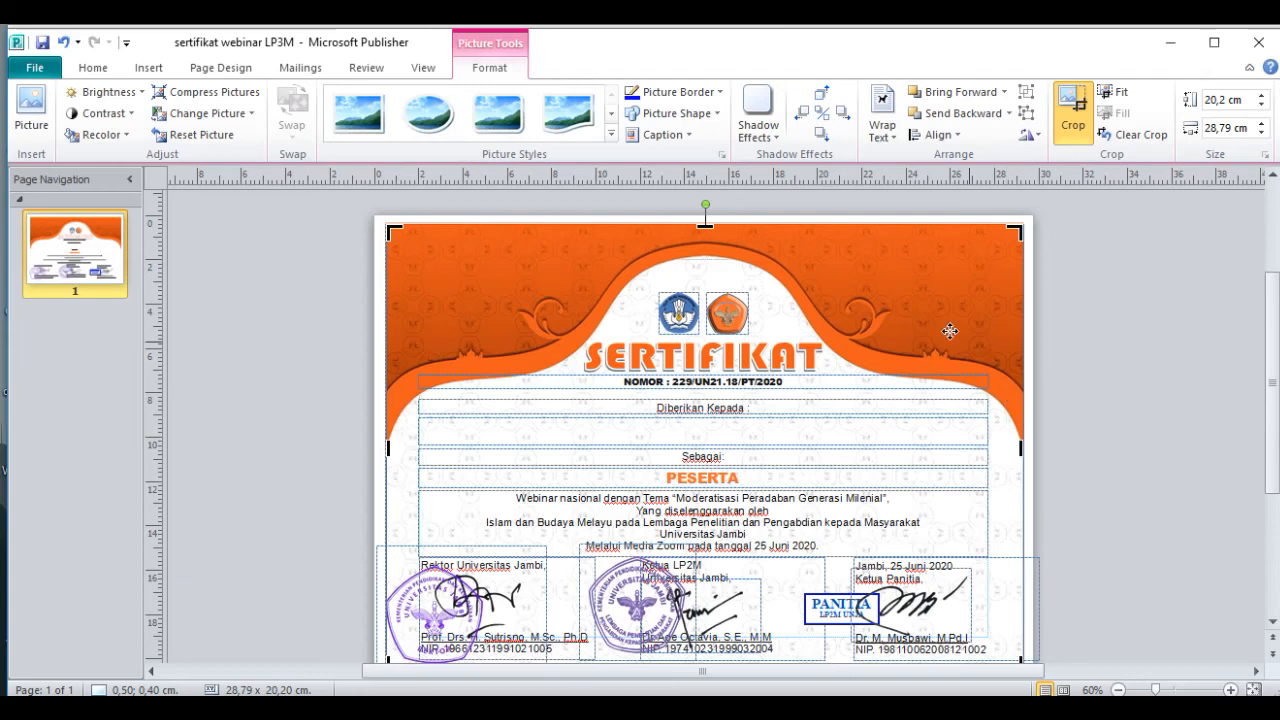
{"action": "left_click", "coordinate": [1138, 368]}
{"action": "scroll", "coordinate": [1110, 470], "scroll_direction": "down", "scroll_amount": 2}
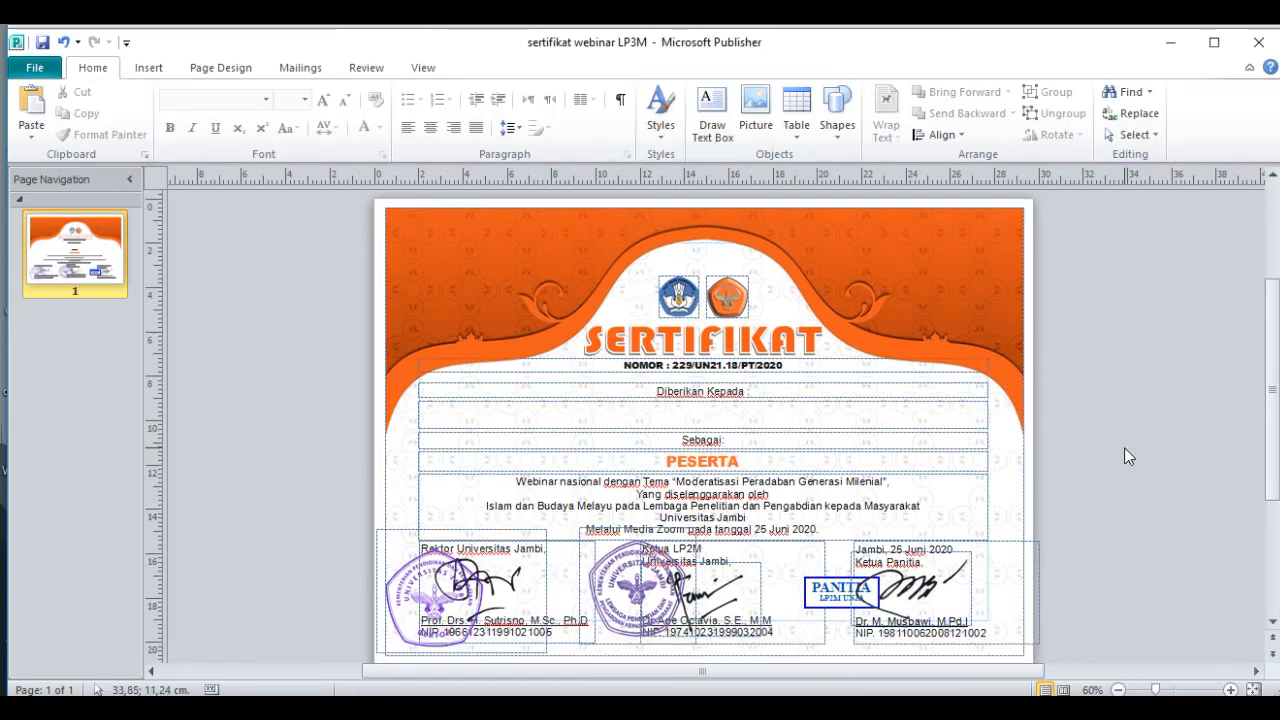
Step: Try deleting the committee chair's signature and the LP2M head's signature and stamp, and undo the deletions
{"action": "left_click", "coordinate": [928, 583]}
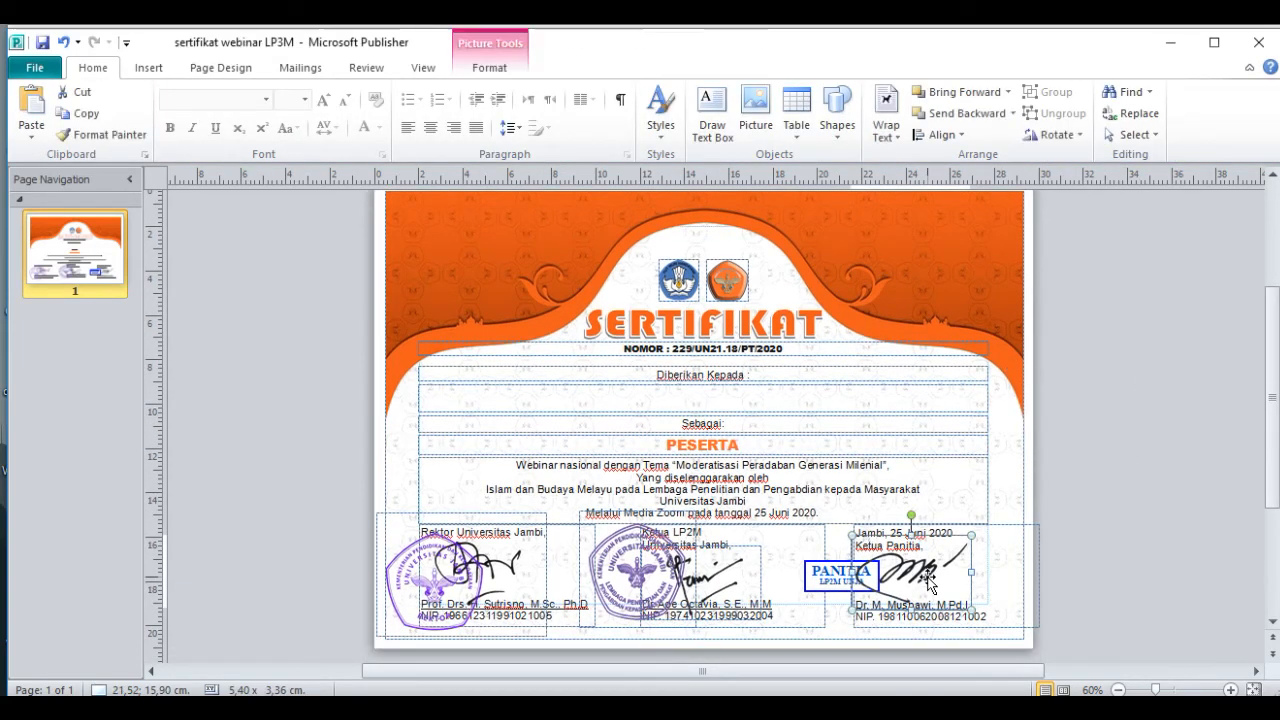
{"action": "key", "text": "Delete"}
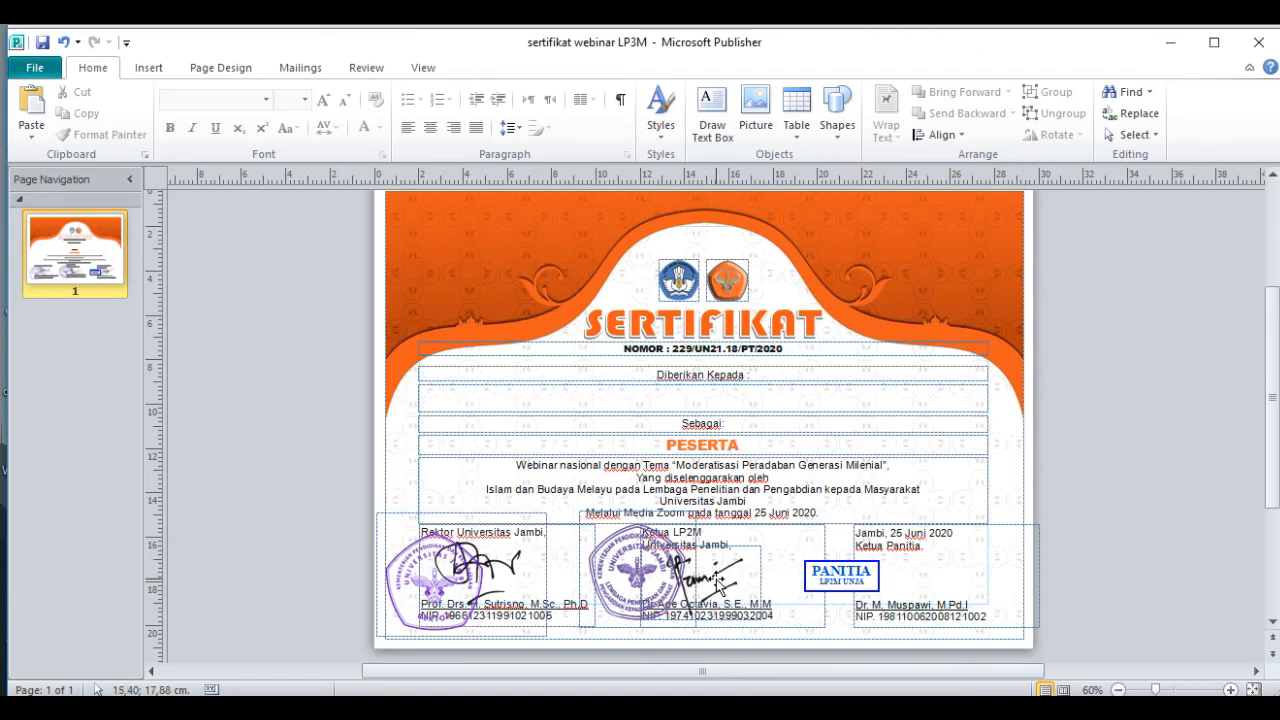
{"action": "left_click", "coordinate": [716, 583]}
{"action": "key", "text": "Delete"}
{"action": "left_click", "coordinate": [655, 574]}
{"action": "key", "text": "Delete"}
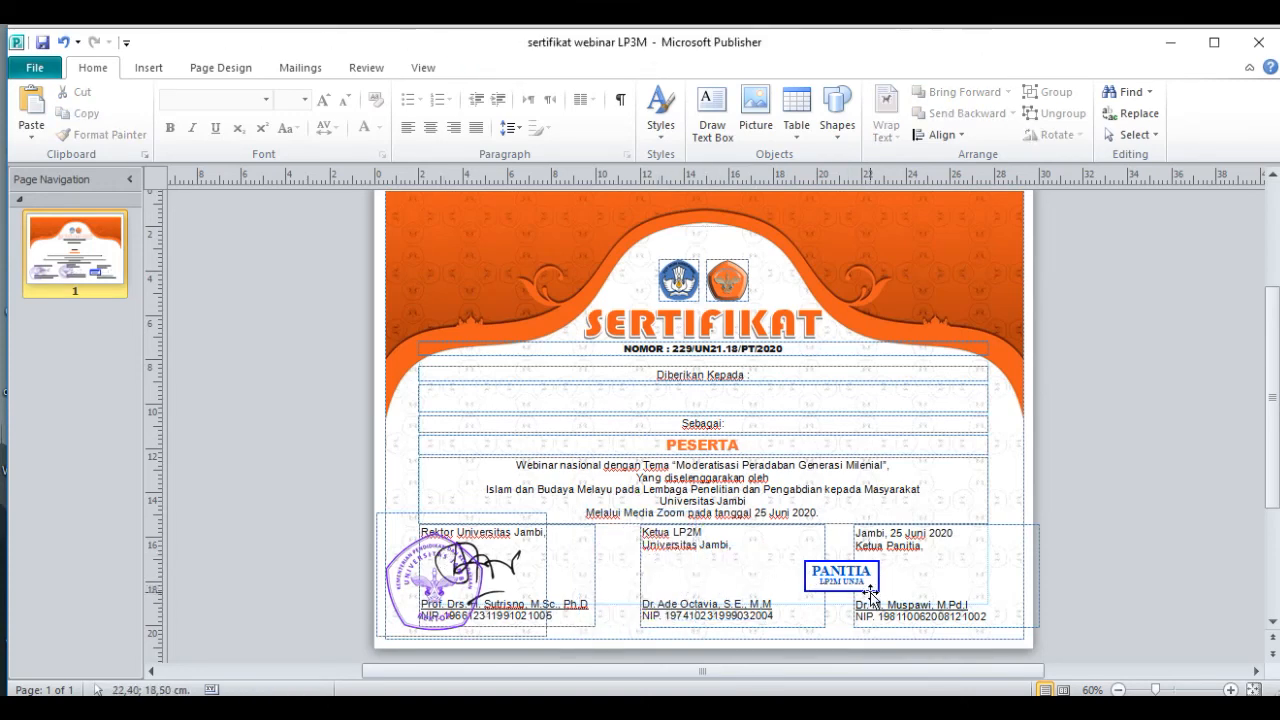
{"action": "key", "text": "ctrl+z"}
{"action": "key", "text": "ctrl+z"}
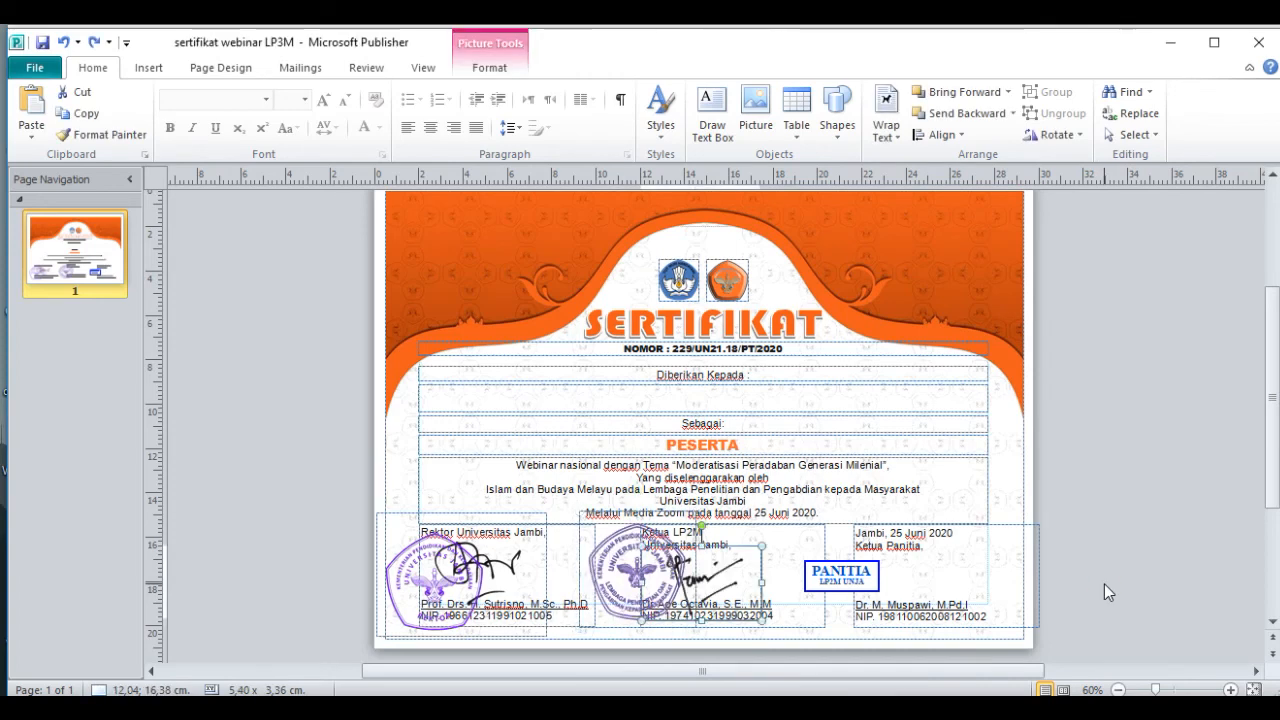
{"action": "key", "text": "ctrl+z"}
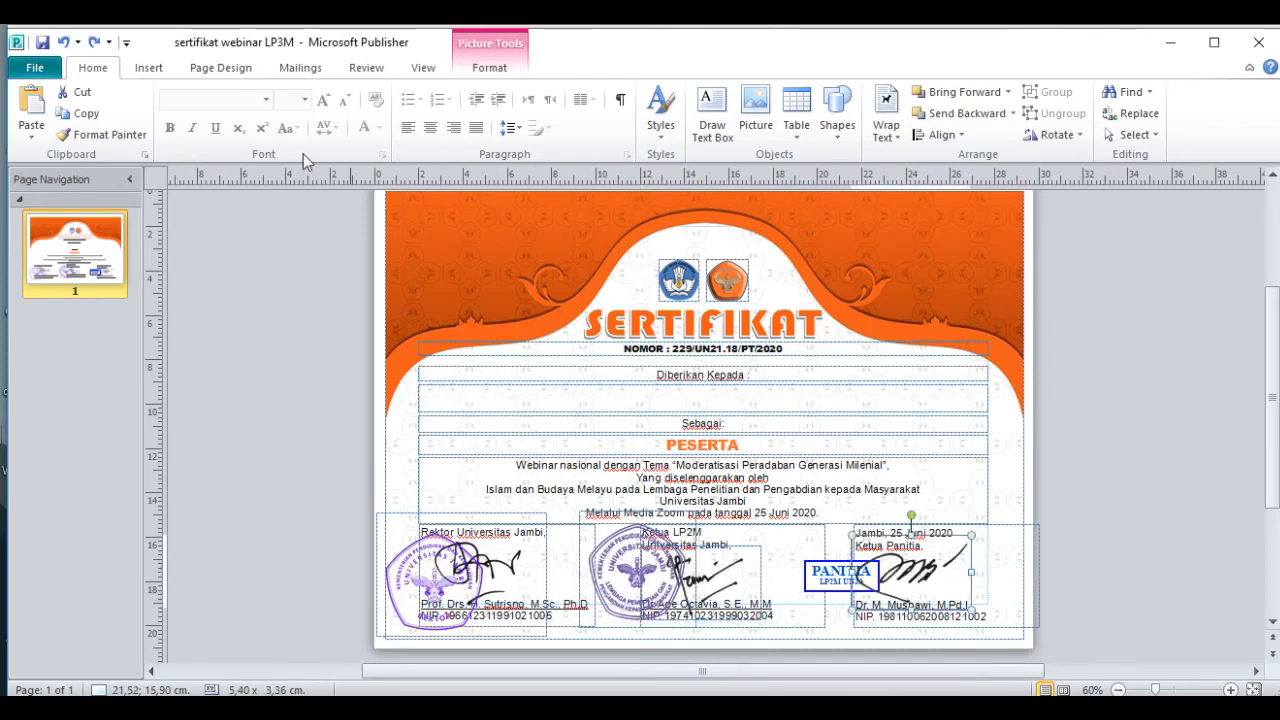
Step: Save a copy of the certificate in the DESAIN folder as a JPEG named "sertifikat webinar LP3M"
{"action": "left_click", "coordinate": [36, 68]}
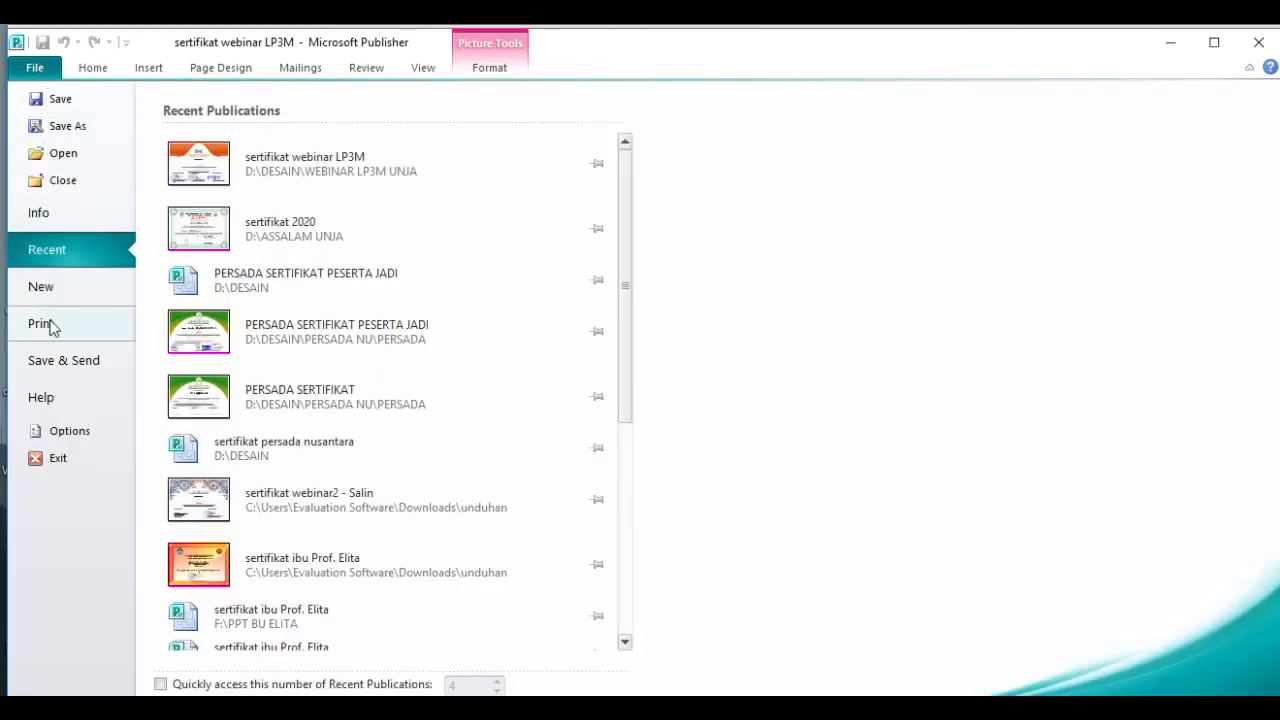
{"action": "left_click", "coordinate": [63, 125]}
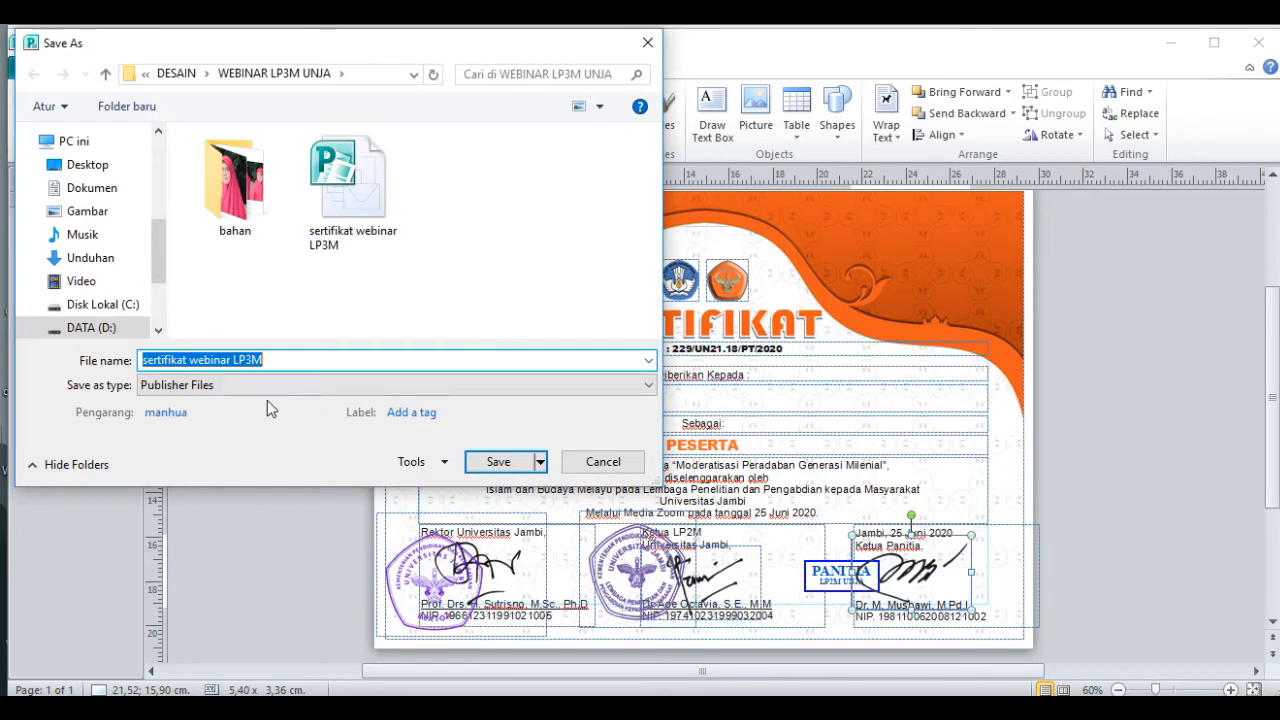
{"action": "left_click", "coordinate": [180, 74]}
{"action": "scroll", "coordinate": [370, 245], "scroll_direction": "down", "scroll_amount": 5}
{"action": "left_click", "coordinate": [207, 381]}
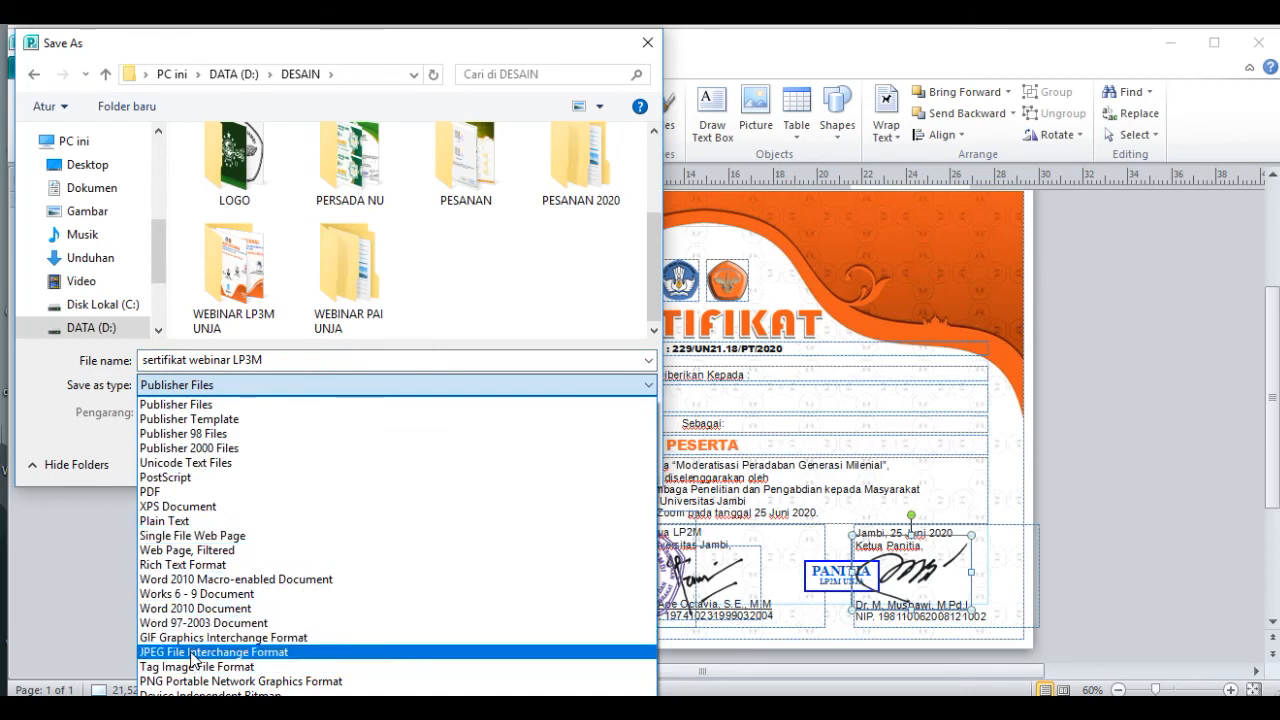
{"action": "left_click", "coordinate": [205, 652]}
{"action": "left_click", "coordinate": [494, 521]}
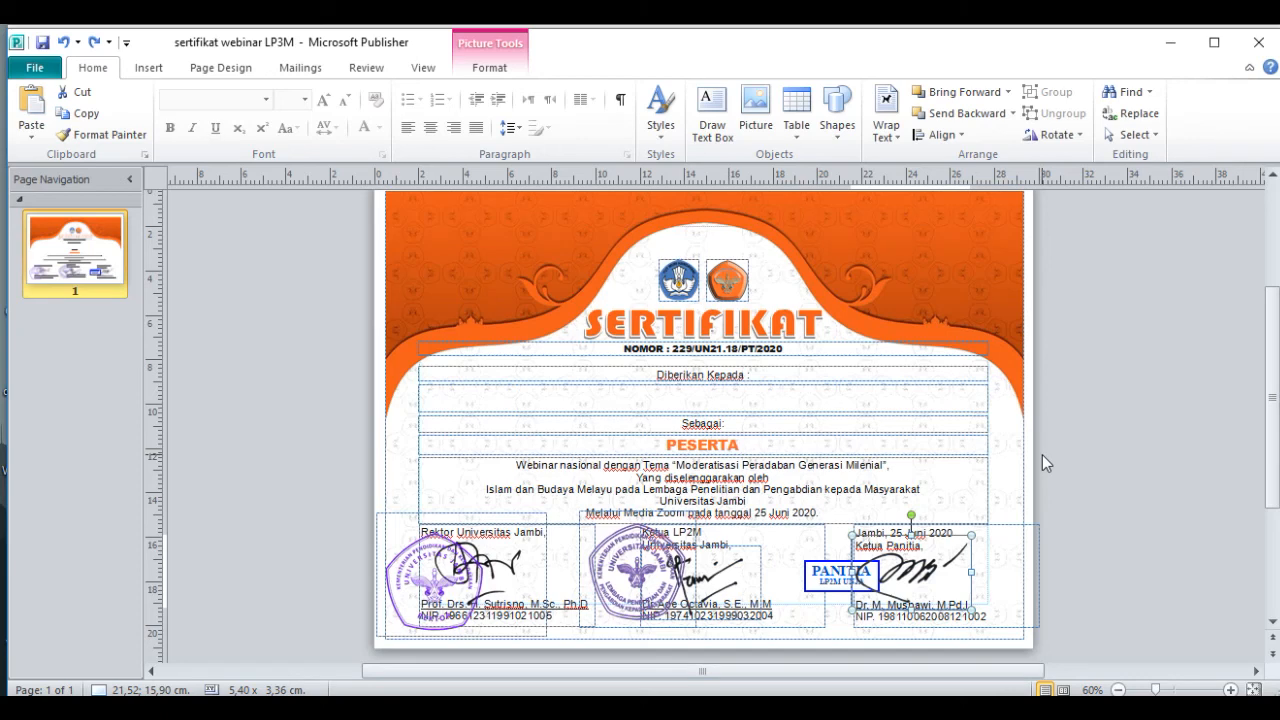
Step: Shrink the SERTIFIKAT WordArt title to about 9.56 × 1.14 cm and re-centre it beneath the two logos
{"action": "left_click", "coordinate": [787, 331]}
{"action": "left_click_drag", "start_coordinate": [826, 340], "coordinate": [830, 342]}
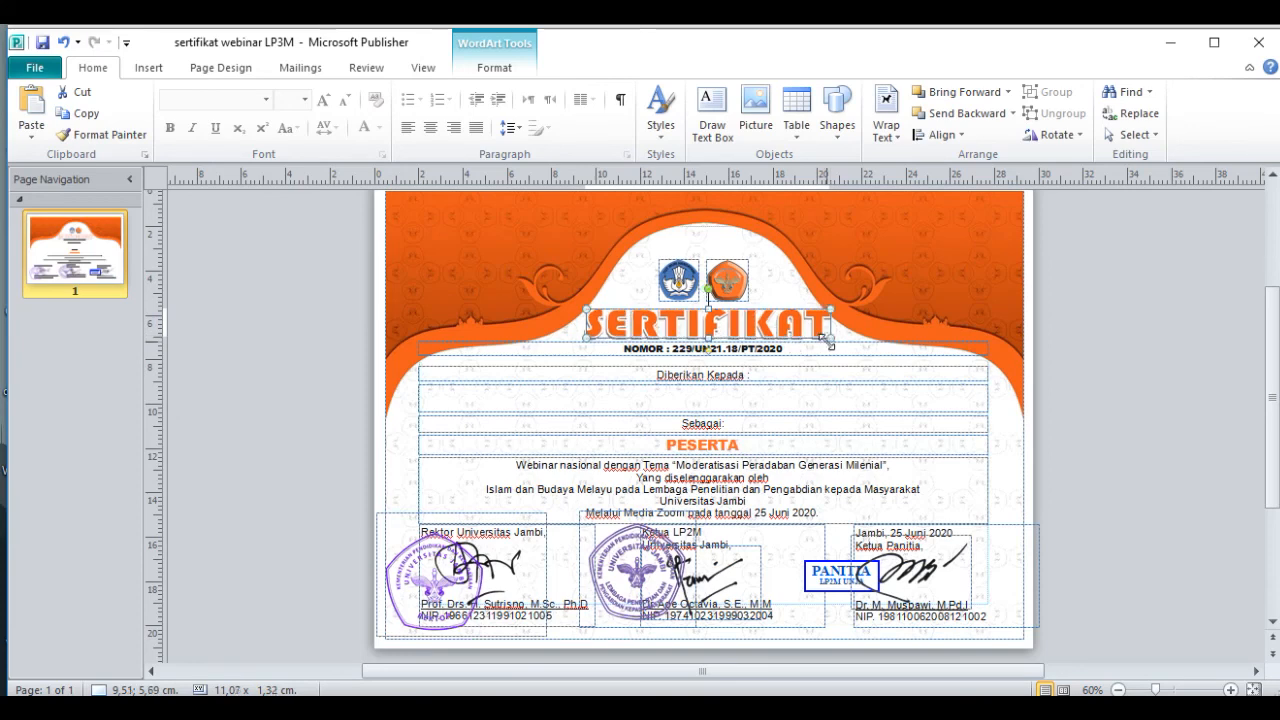
{"action": "key", "text": "ctrl+z"}
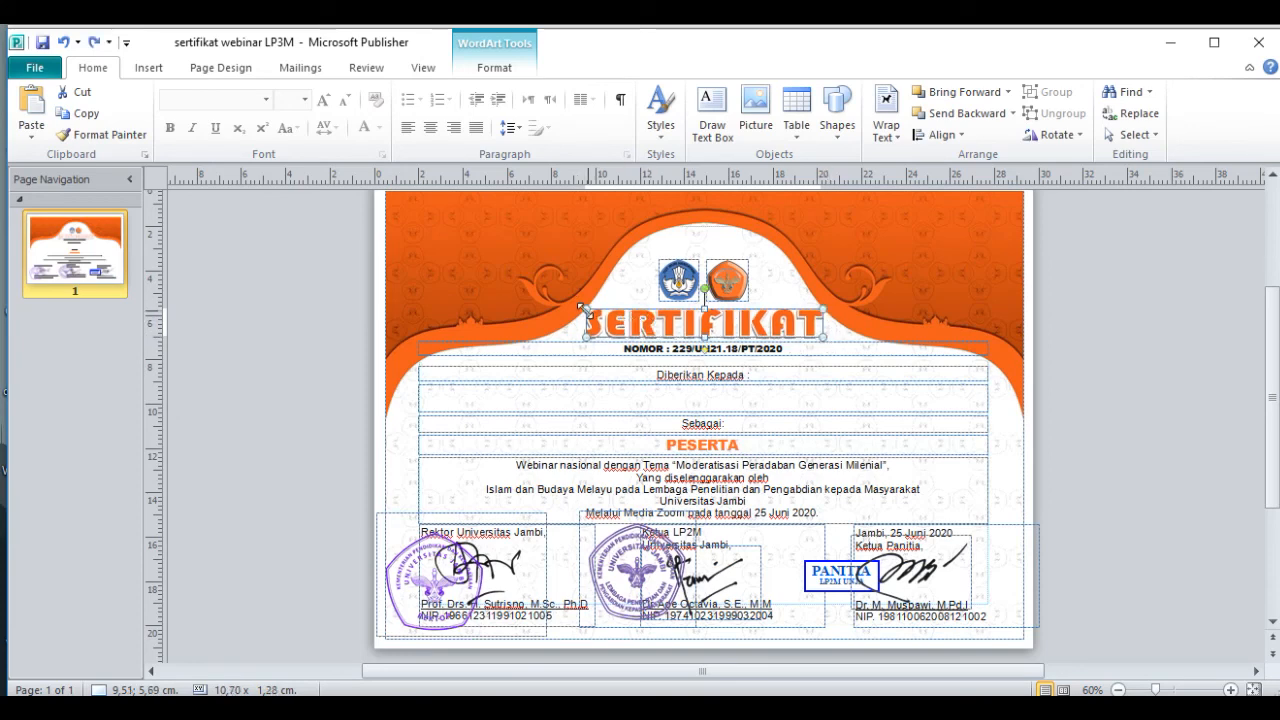
{"action": "left_click_drag", "start_coordinate": [609, 313], "coordinate": [612, 312]}
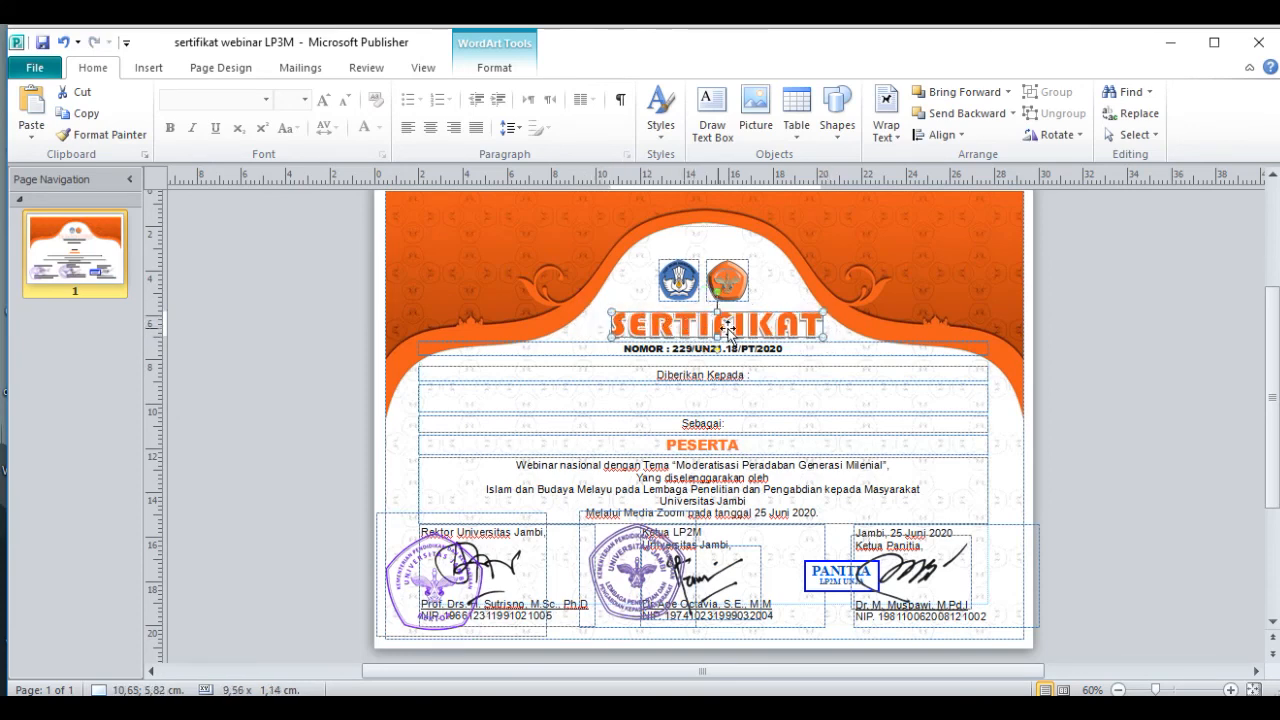
{"action": "left_click_drag", "start_coordinate": [784, 330], "coordinate": [755, 326]}
{"action": "left_click", "coordinate": [1163, 378]}
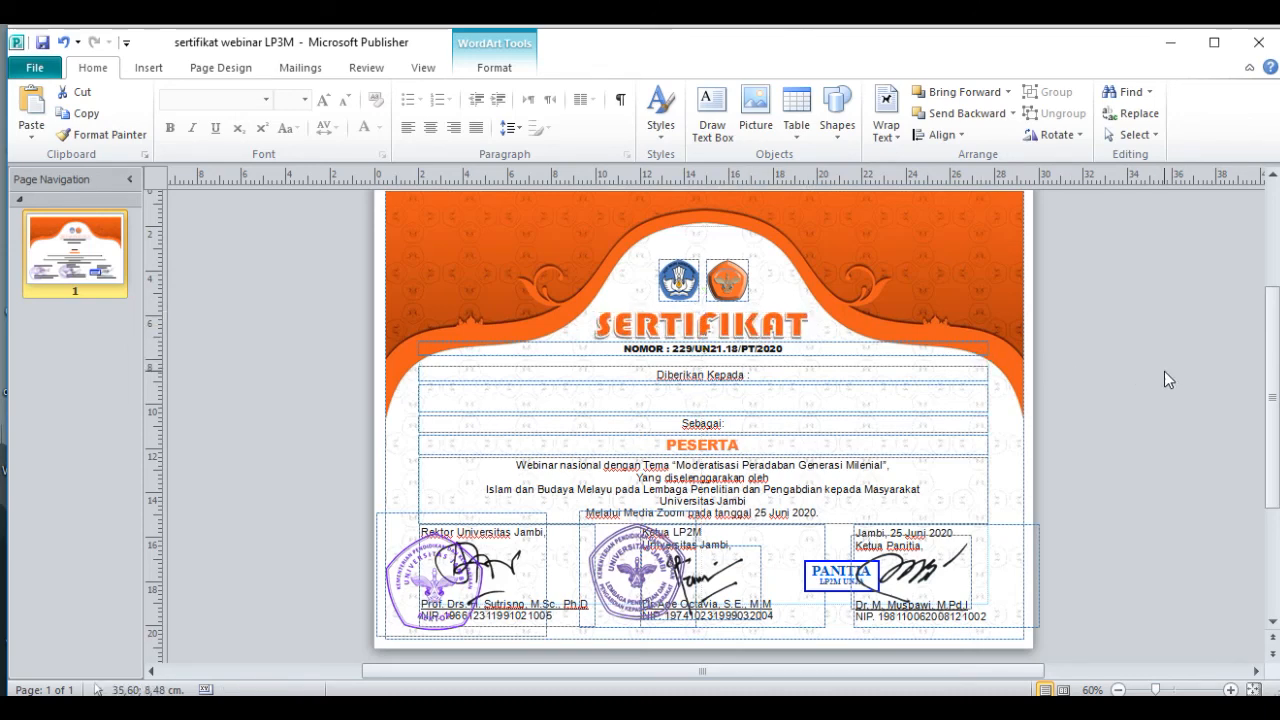
{"action": "left_click", "coordinate": [738, 328]}
{"action": "left_click_drag", "start_coordinate": [738, 328], "coordinate": [741, 328]}
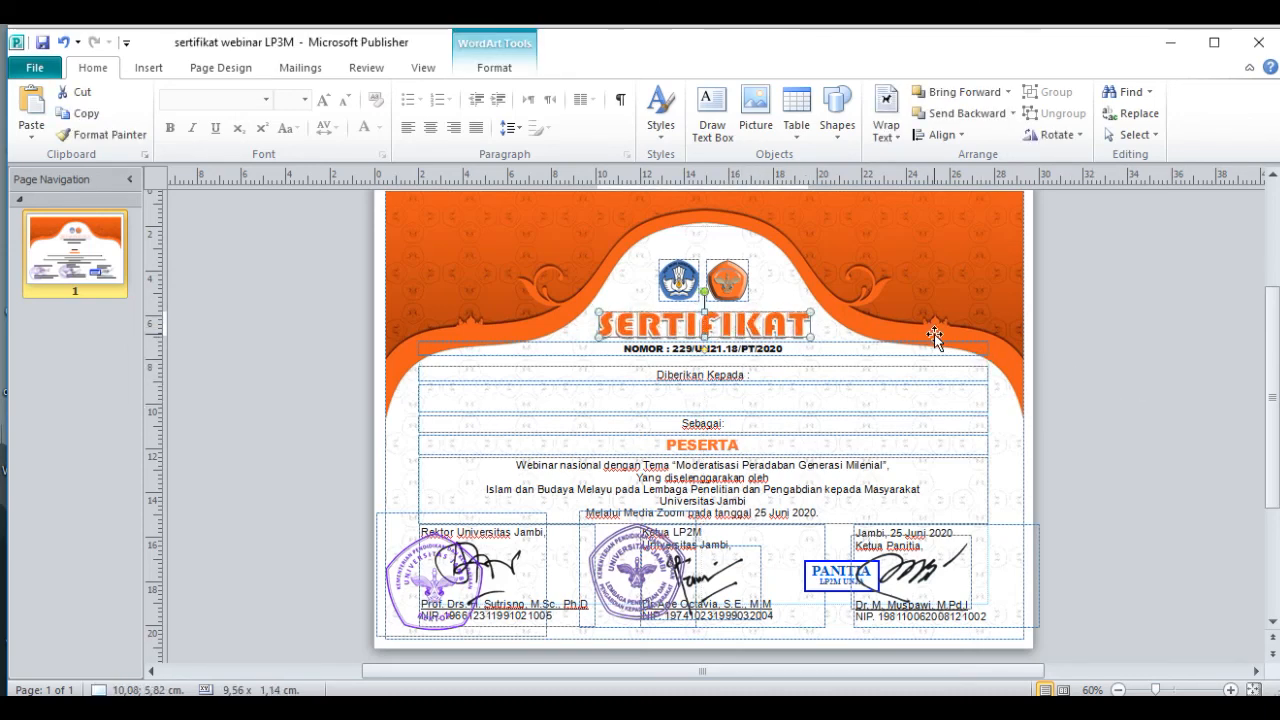
{"action": "left_click", "coordinate": [1155, 371]}
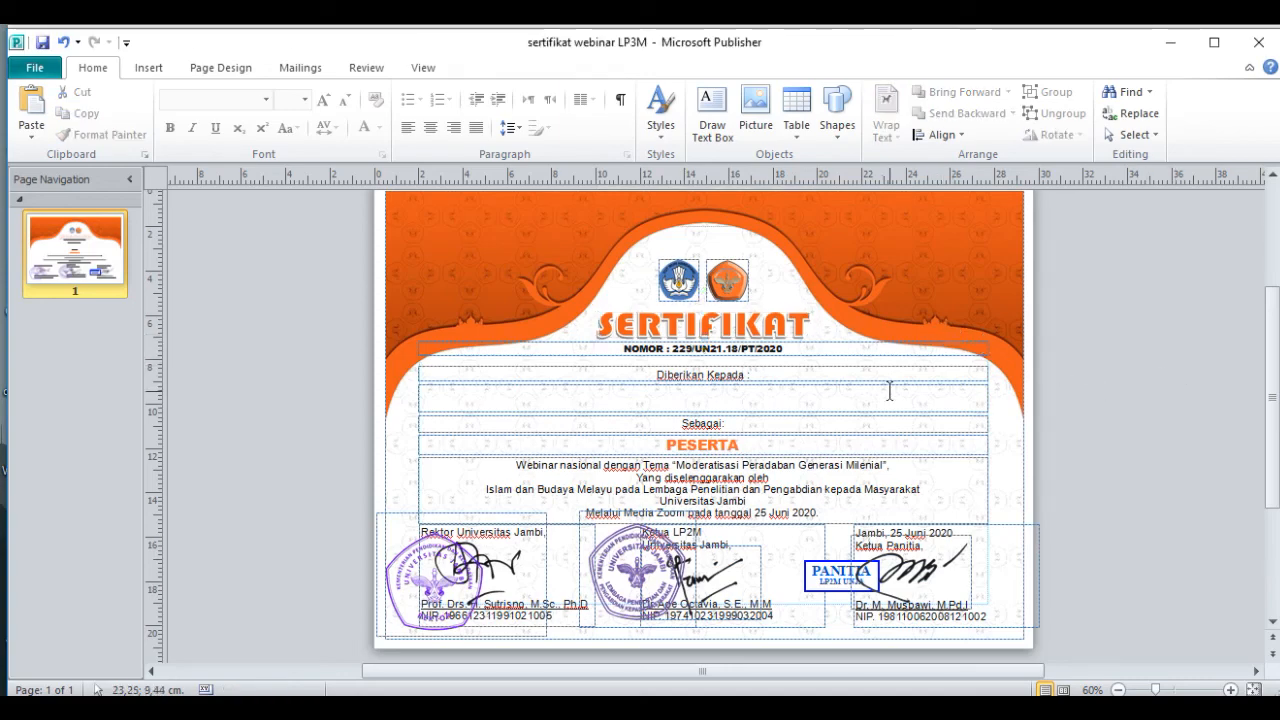
Step: Save the adjusted certificate in the DESAIN folder as a JPEG named "sertifikat webinar LP3M1"
{"action": "left_click", "coordinate": [35, 67]}
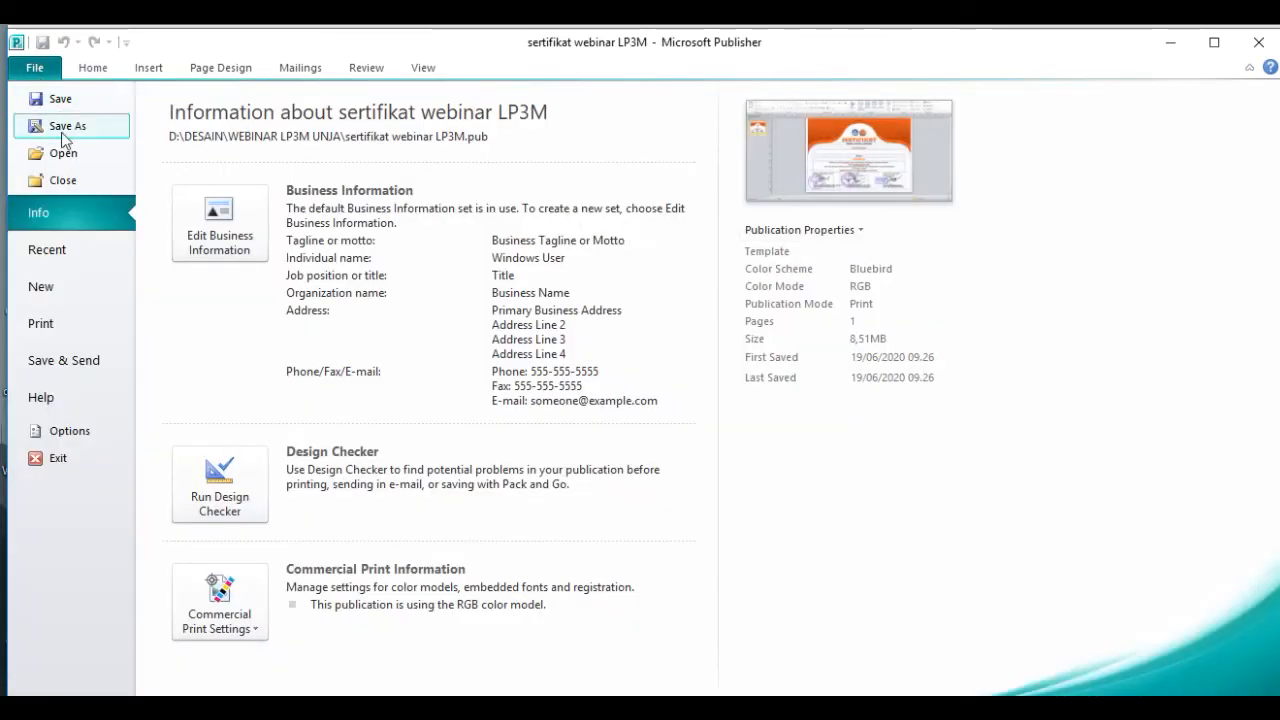
{"action": "left_click", "coordinate": [60, 127]}
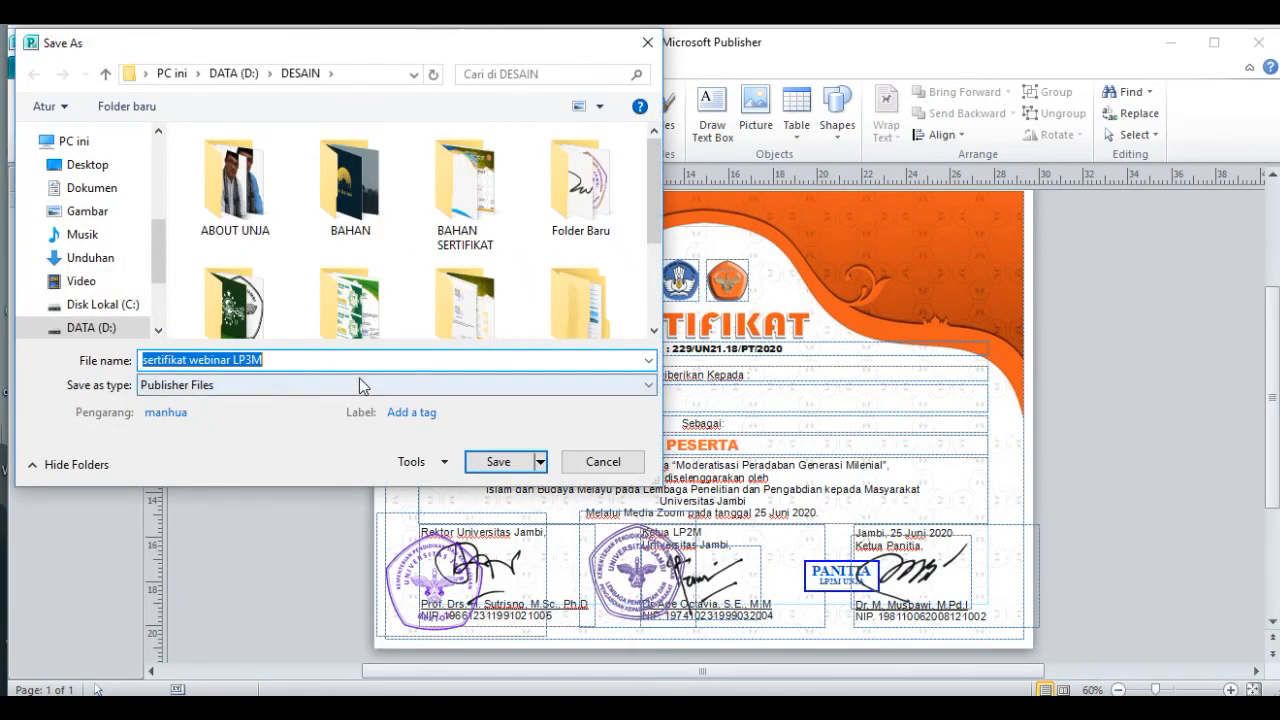
{"action": "left_click", "coordinate": [330, 358]}
{"action": "type", "text": "1"}
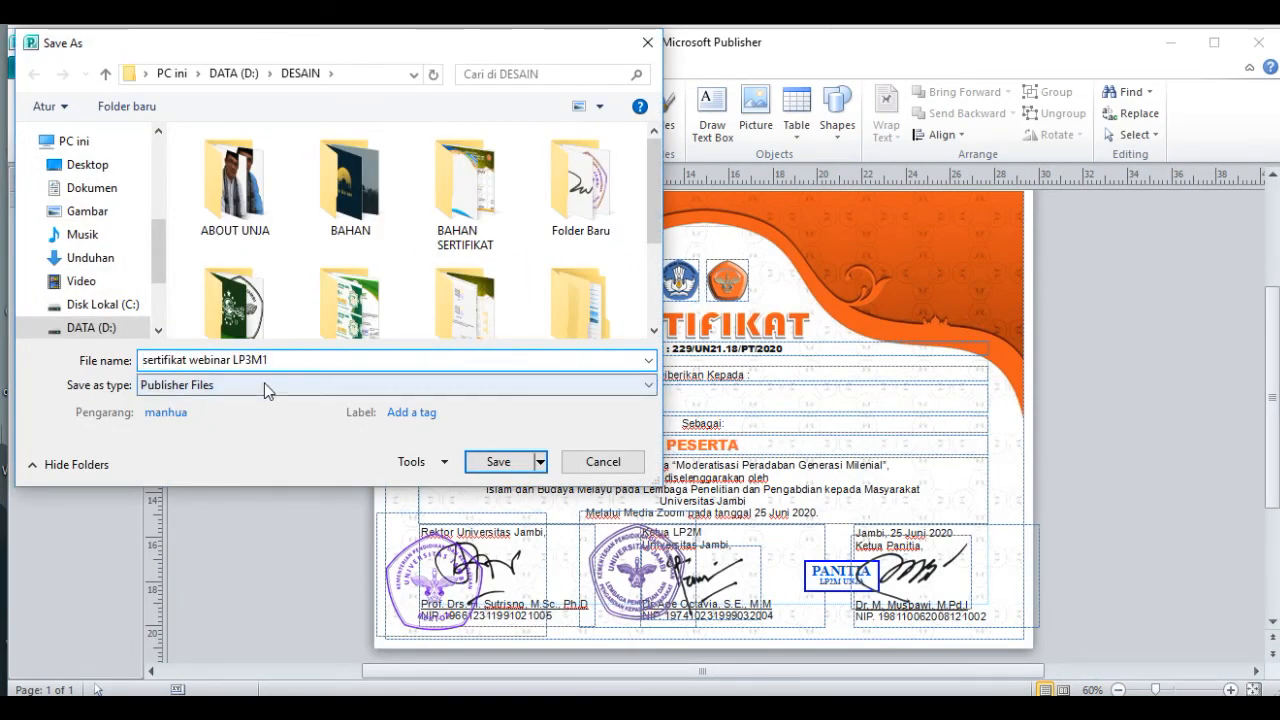
{"action": "left_click", "coordinate": [264, 383]}
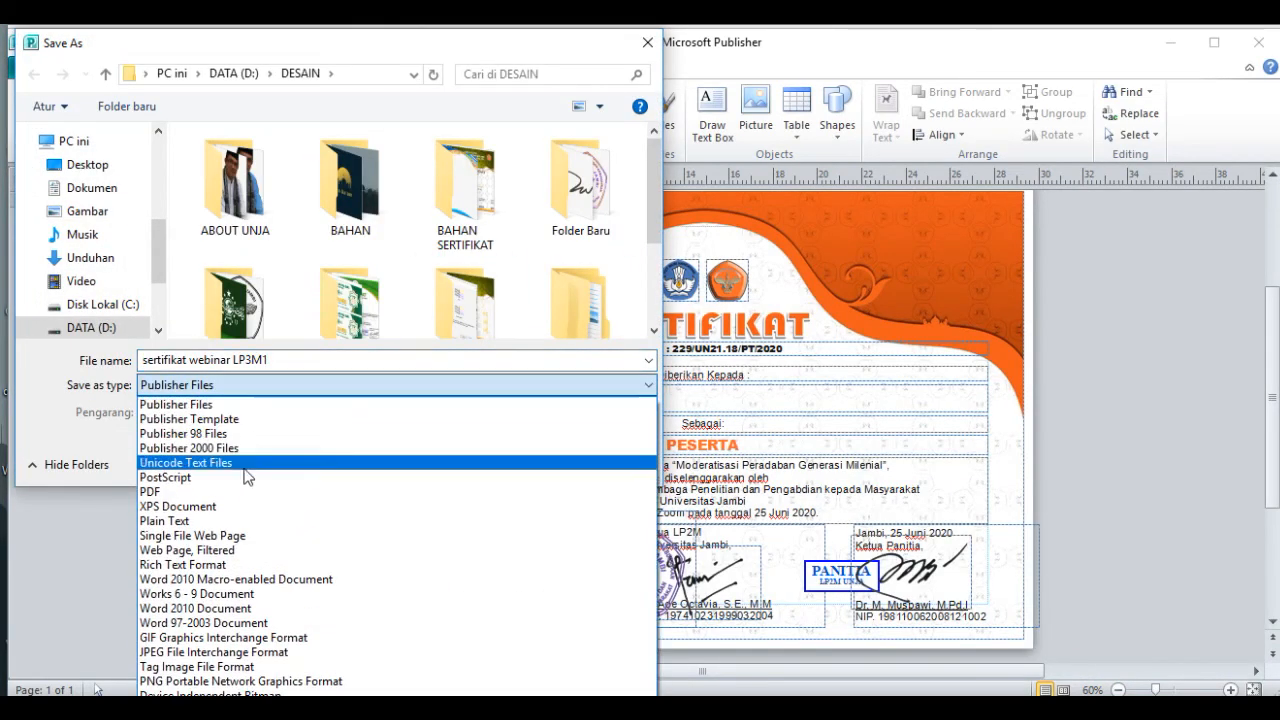
{"action": "left_click", "coordinate": [175, 652]}
{"action": "left_click", "coordinate": [500, 522]}
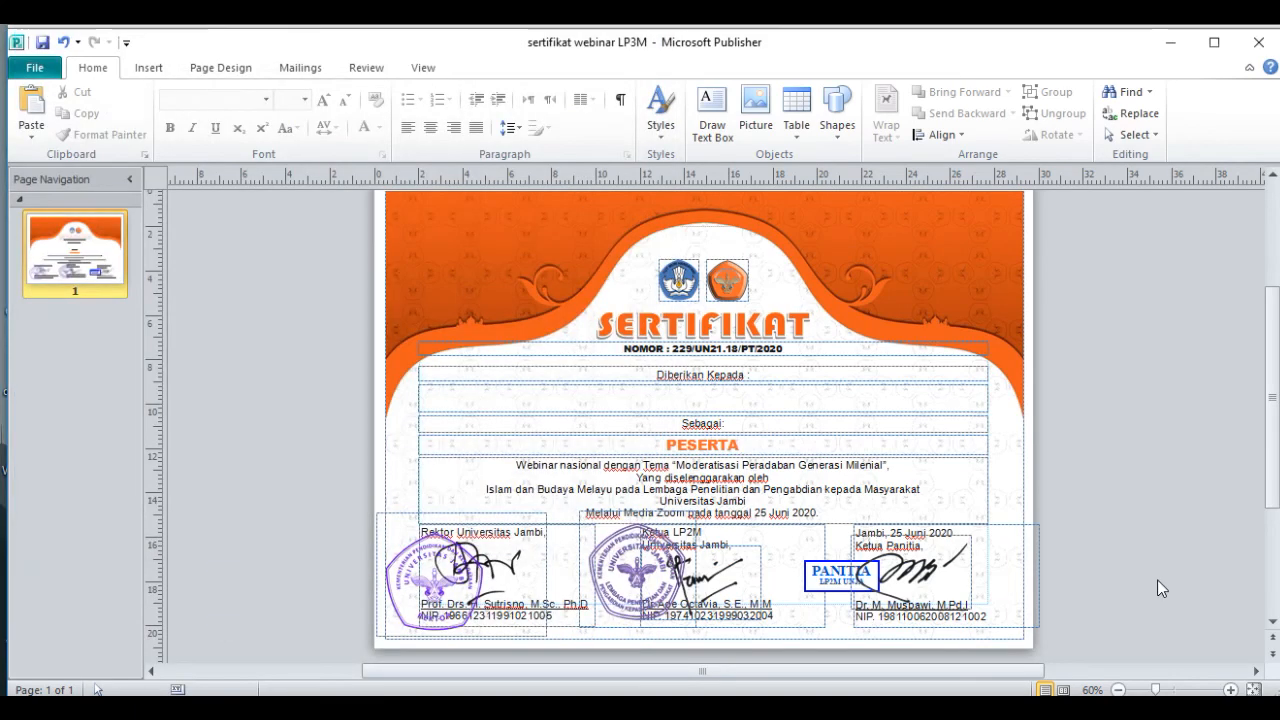
Step: Switch to File Explorer, view the exported certificate images and the blank background from the DESAIN folder, and return to the desktop
{"action": "left_click", "coordinate": [1172, 45]}
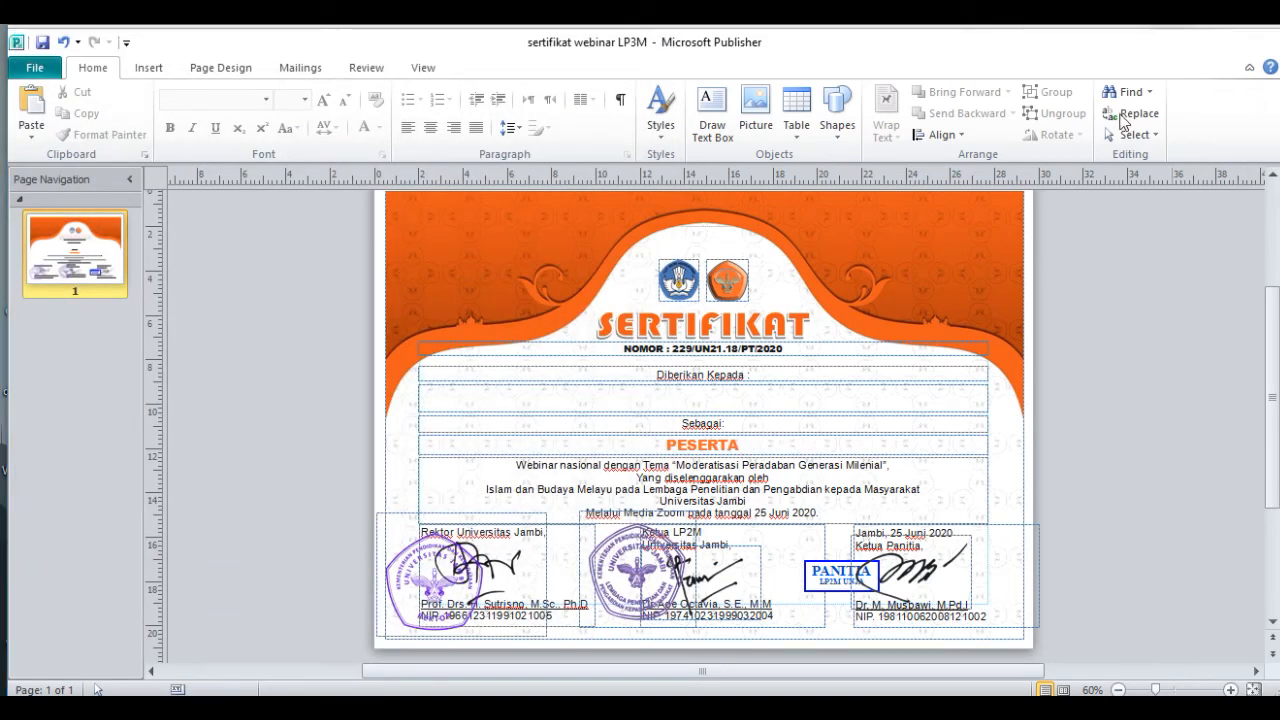
{"action": "left_click", "coordinate": [28, 181]}
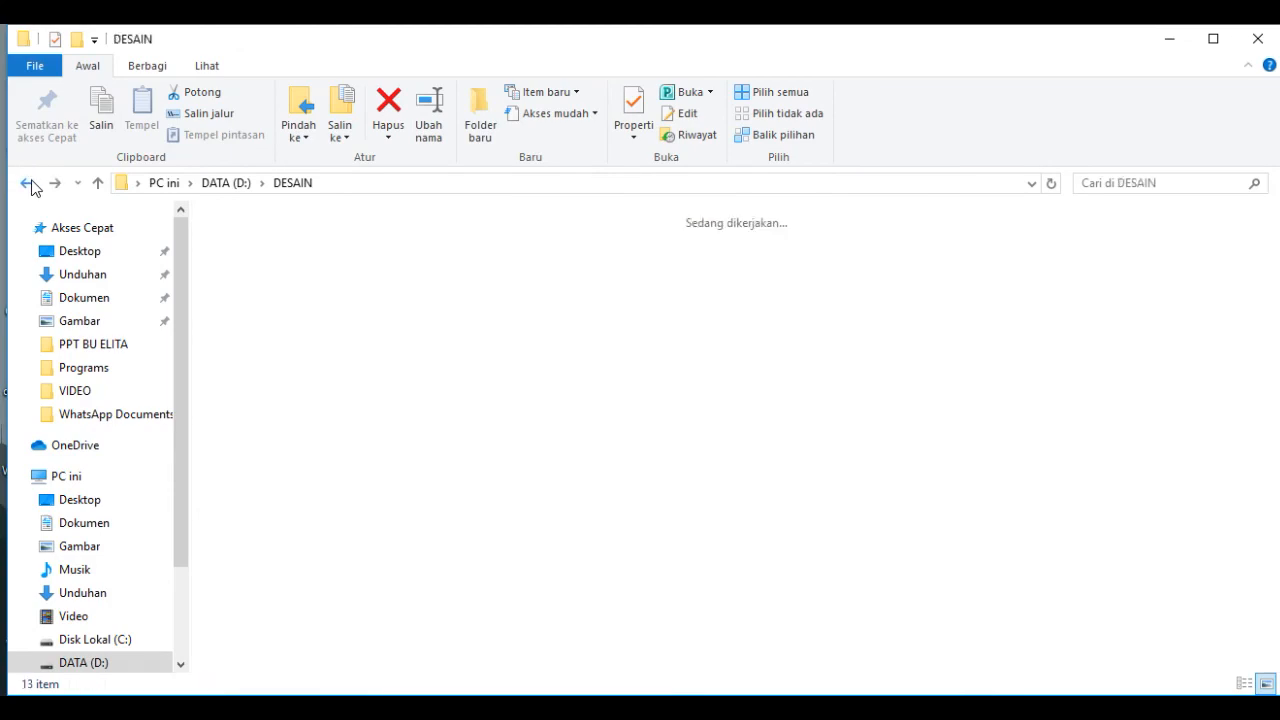
{"action": "left_click", "coordinate": [566, 462]}
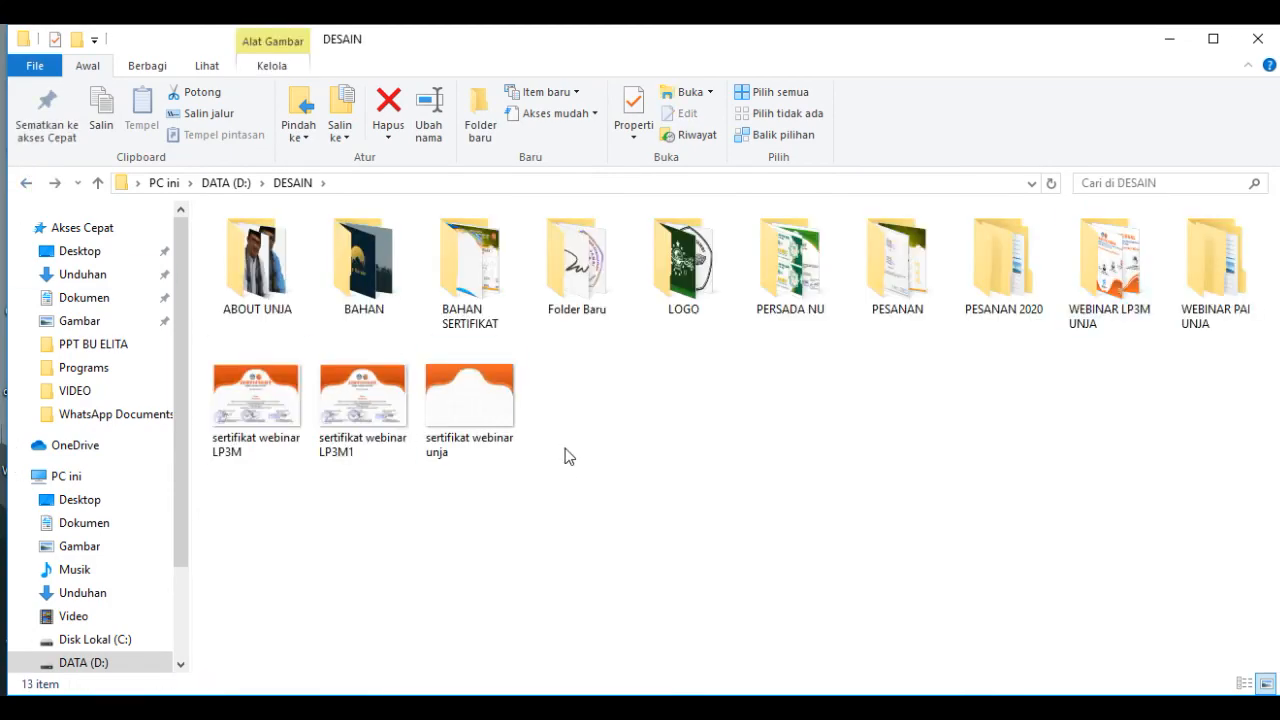
{"action": "double_click", "coordinate": [257, 397]}
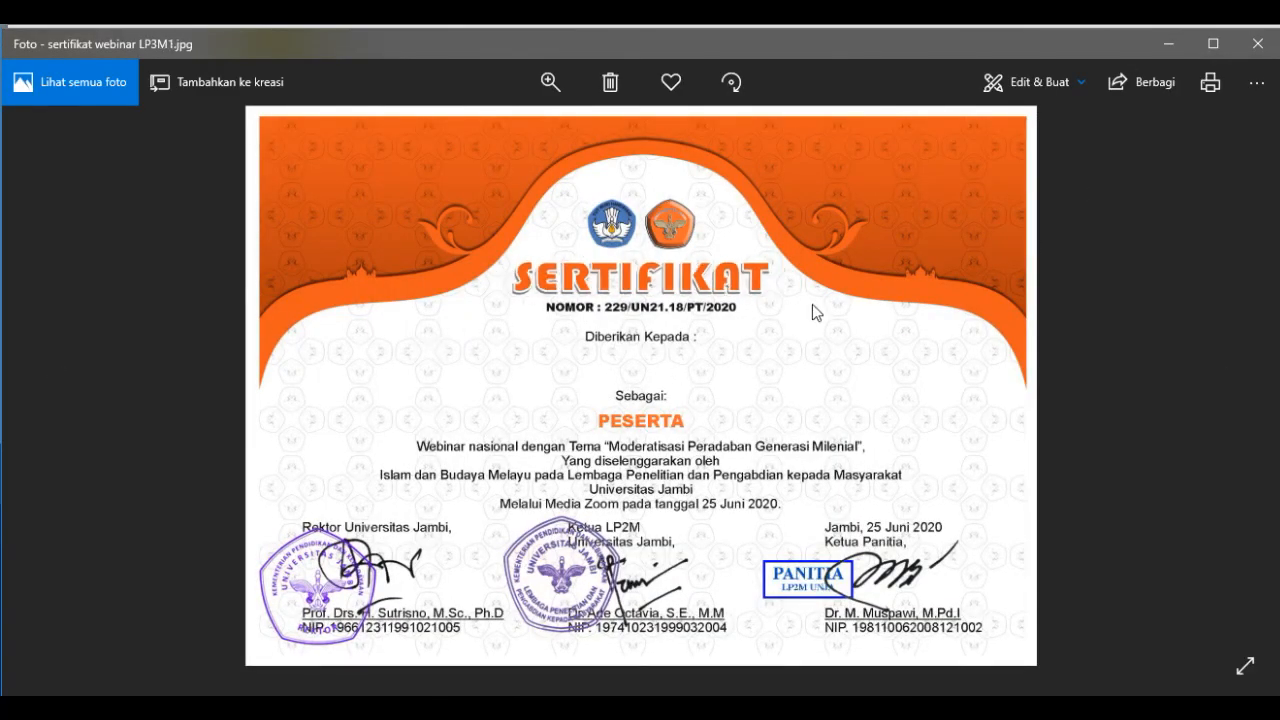
{"action": "key", "text": "Right"}
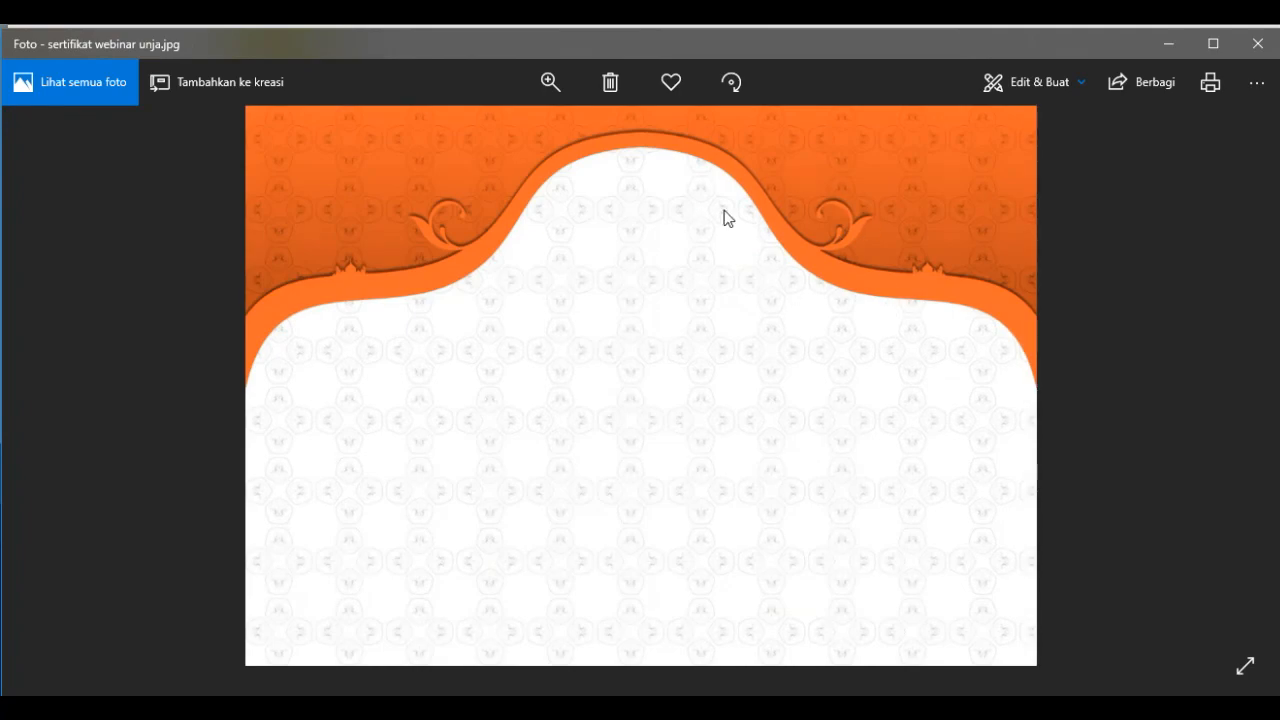
{"action": "key", "text": "Left"}
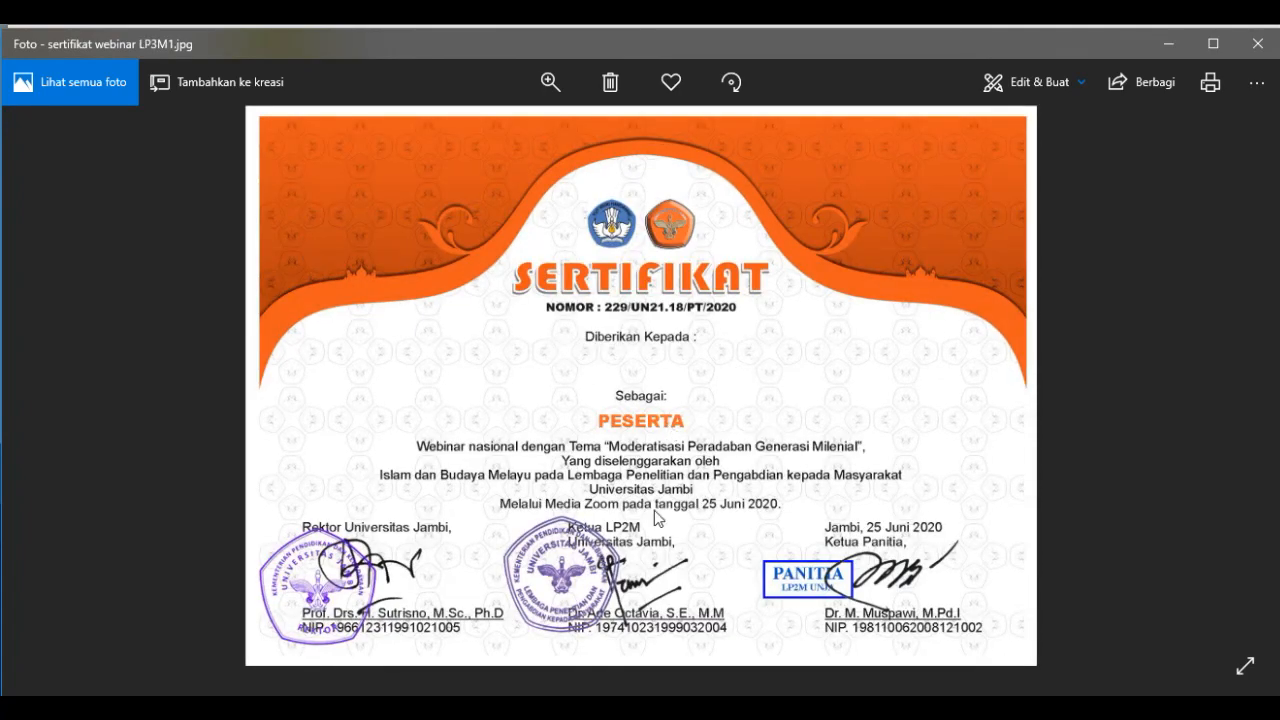
{"action": "left_click", "coordinate": [1257, 46]}
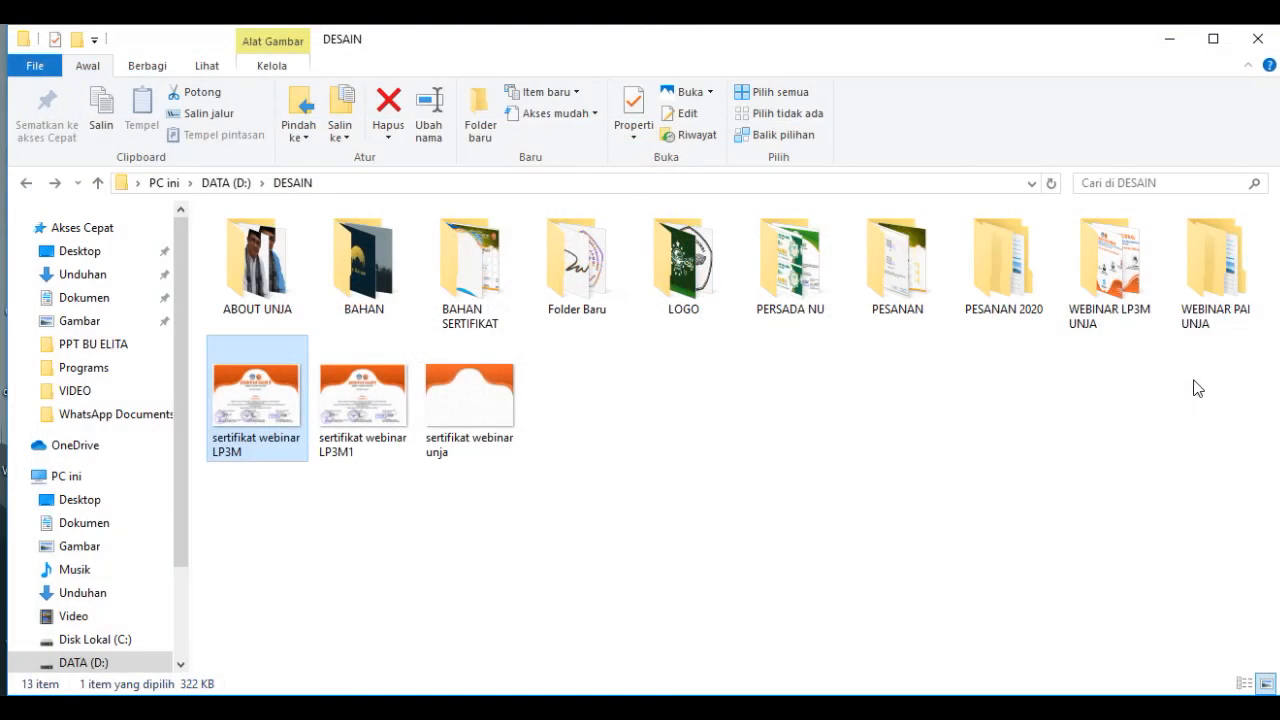
{"action": "left_click", "coordinate": [1169, 40]}
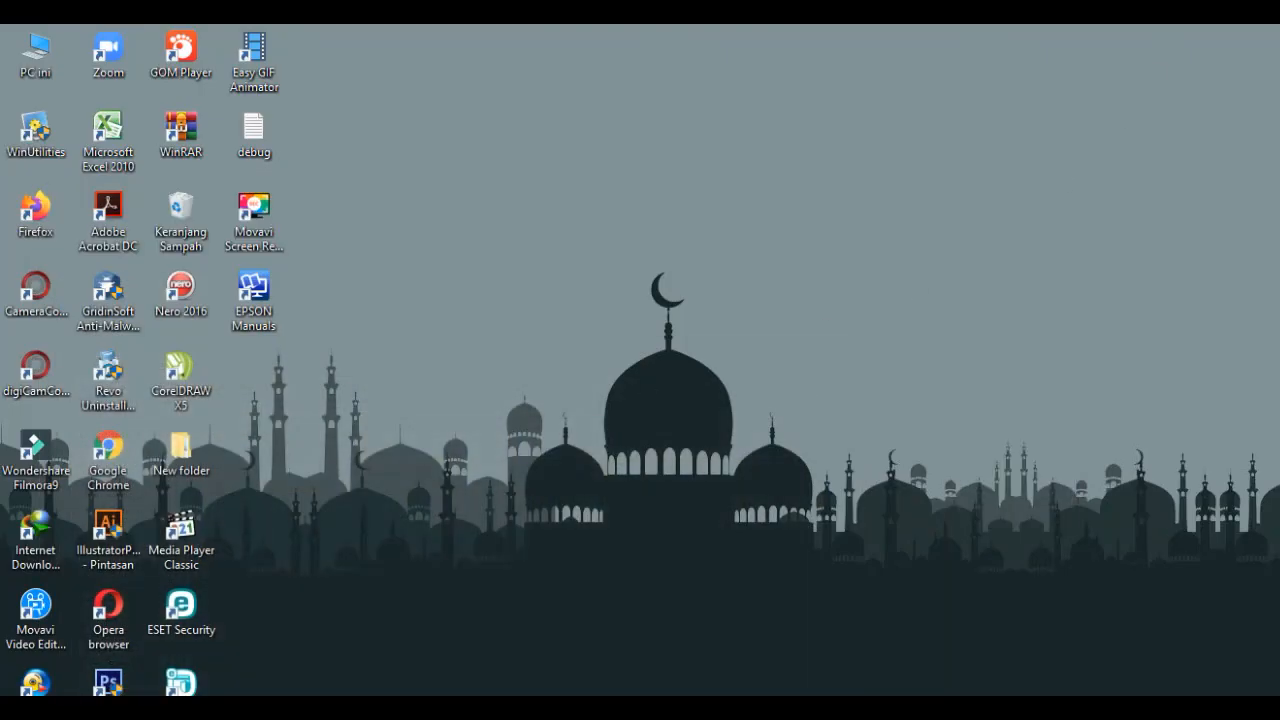